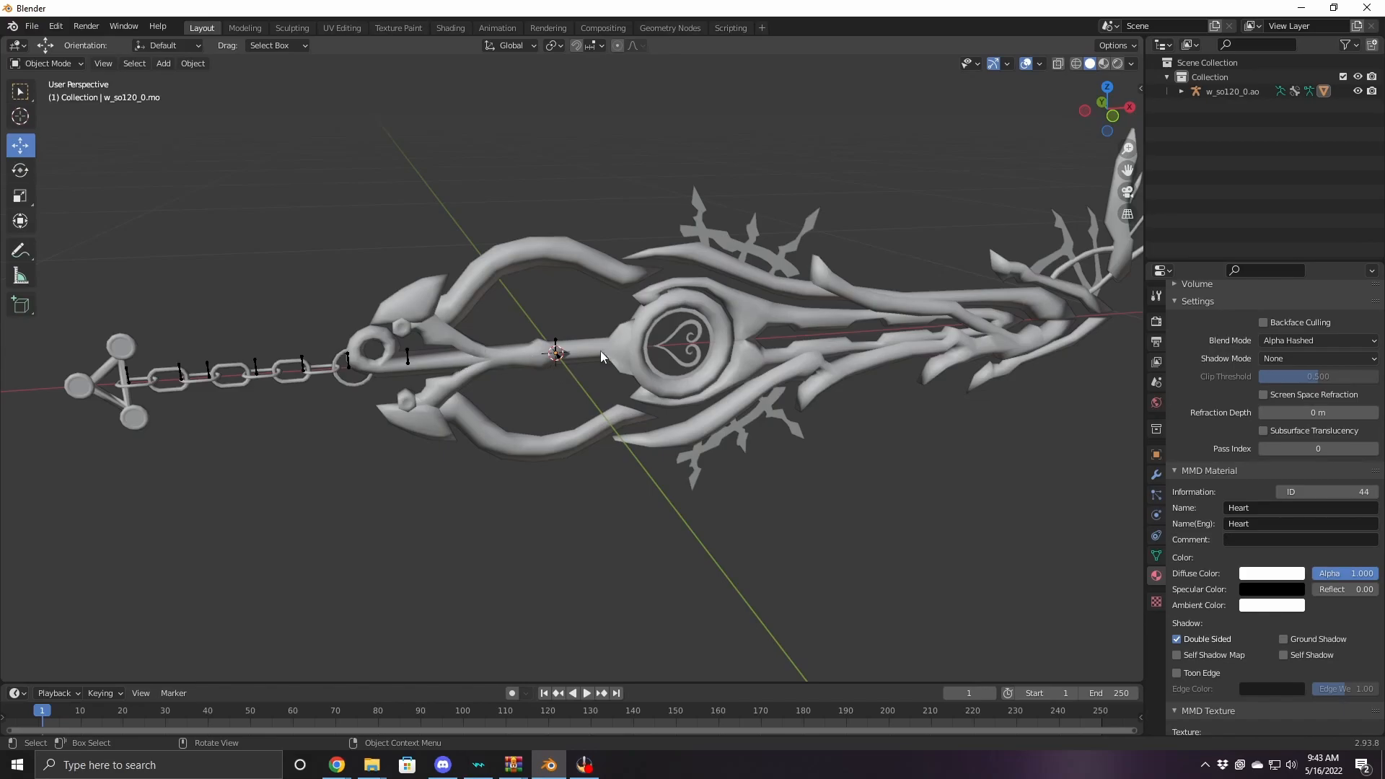
Examine the keyblade model and its chain bones from several angles
middle_click_drag(766, 359, 765, 388)
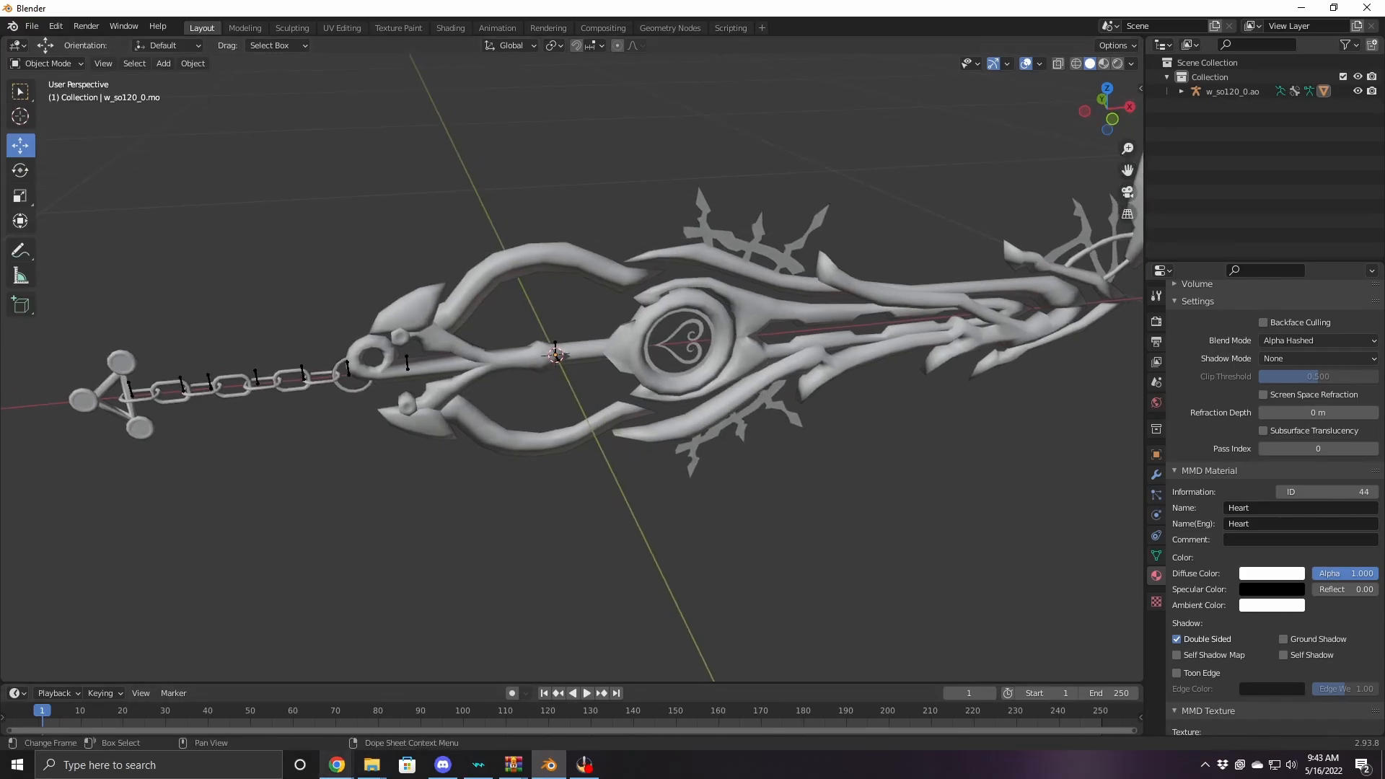
mouse_move(337, 765)
mouse_move(408, 725)
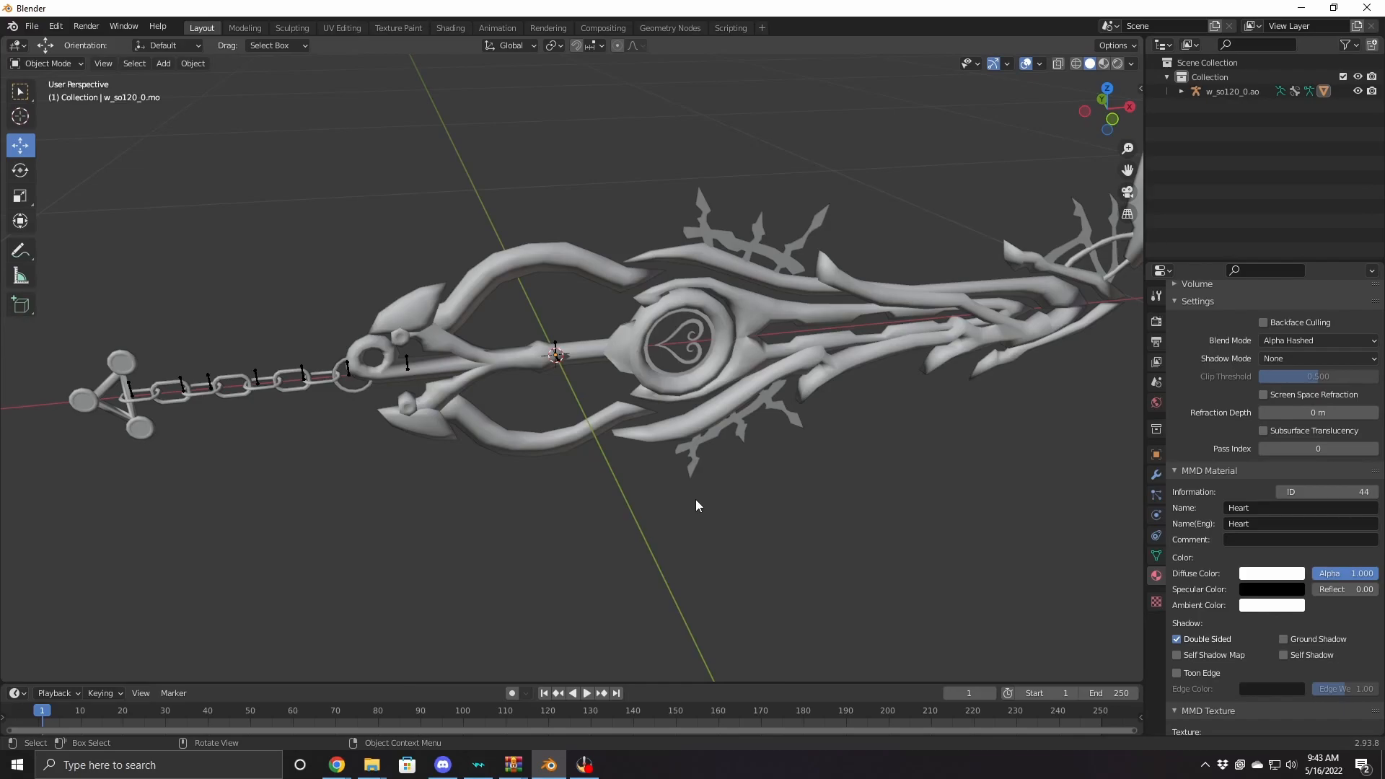
middle_click_drag(592, 494, 584, 464)
scroll(586, 476, "down", 2)
scroll(584, 464, "up", 3)
middle_click_drag(454, 419, 456, 383)
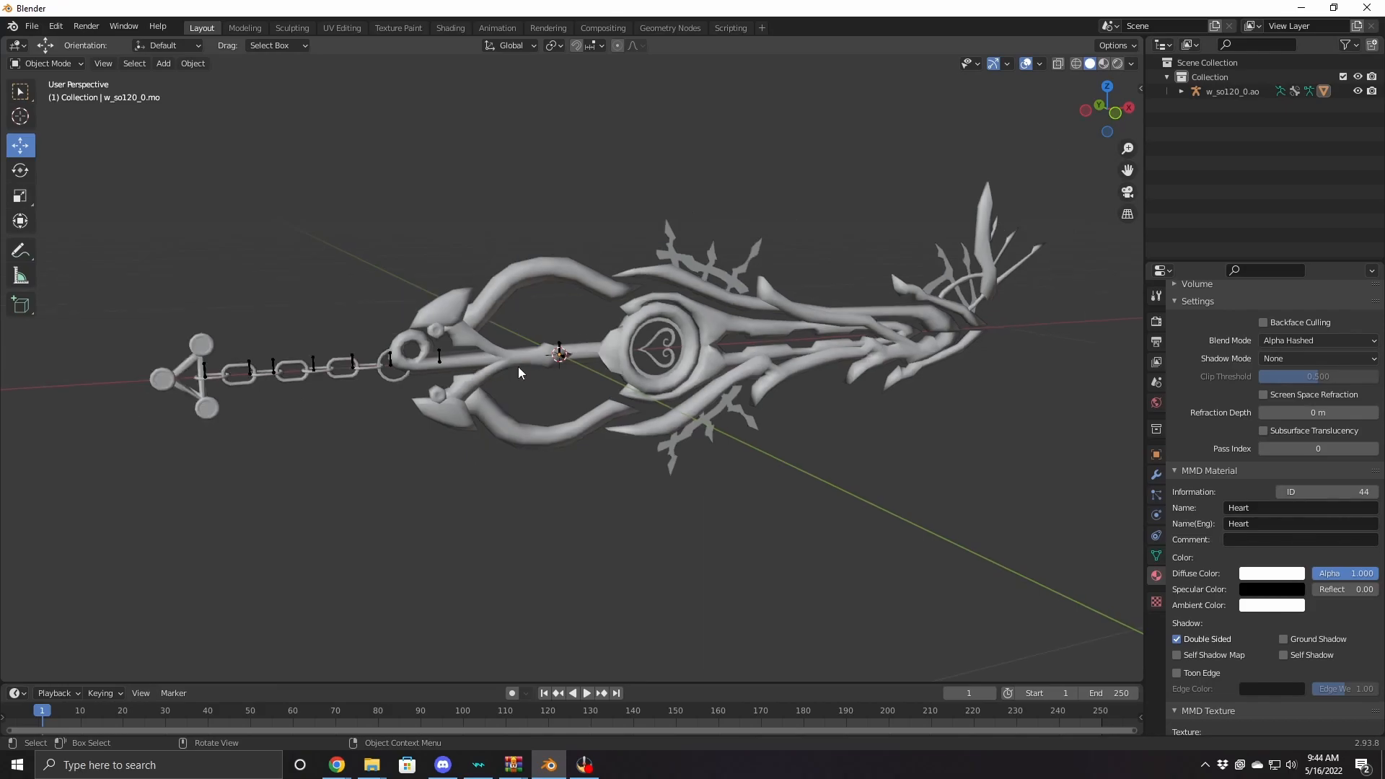
scroll(518, 366, "up", 2)
middle_click_drag(546, 365, 534, 412)
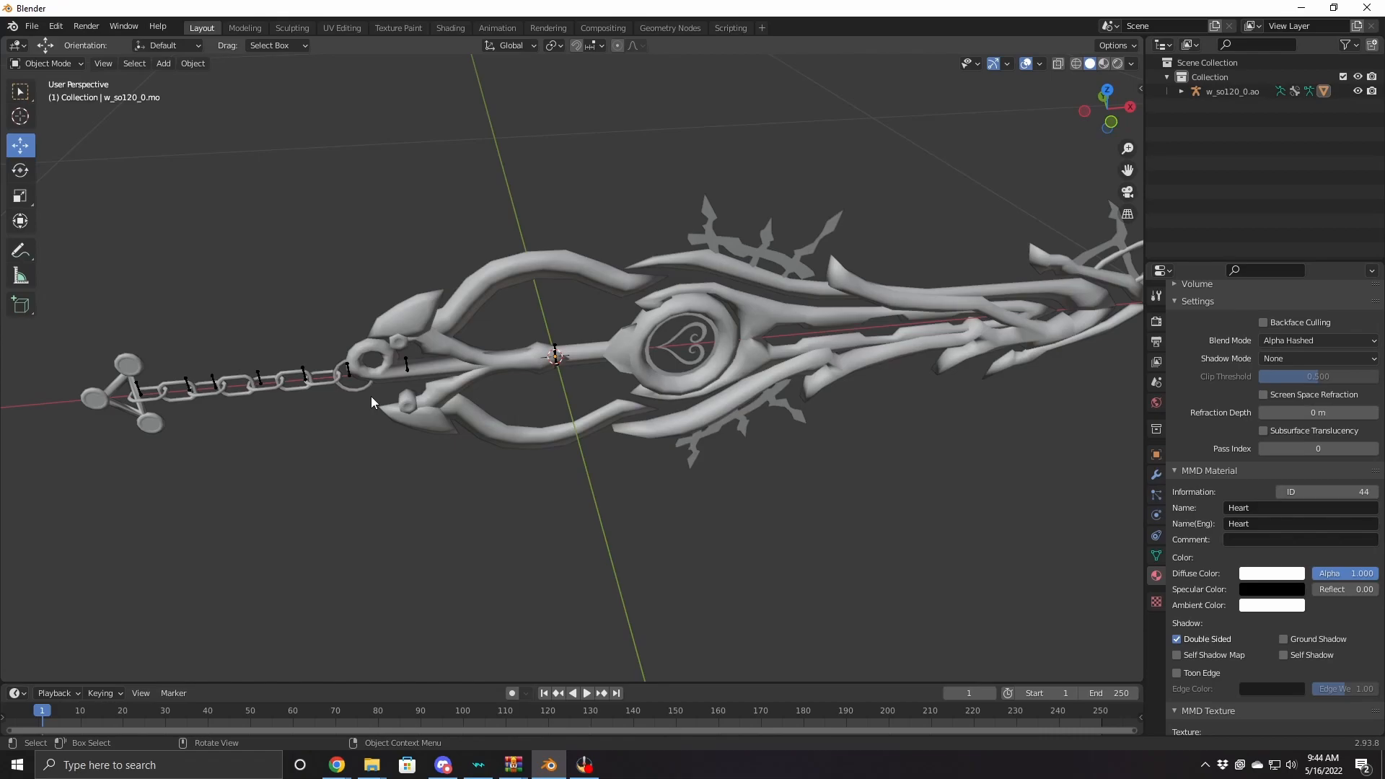
middle_click_drag(560, 391, 717, 331)
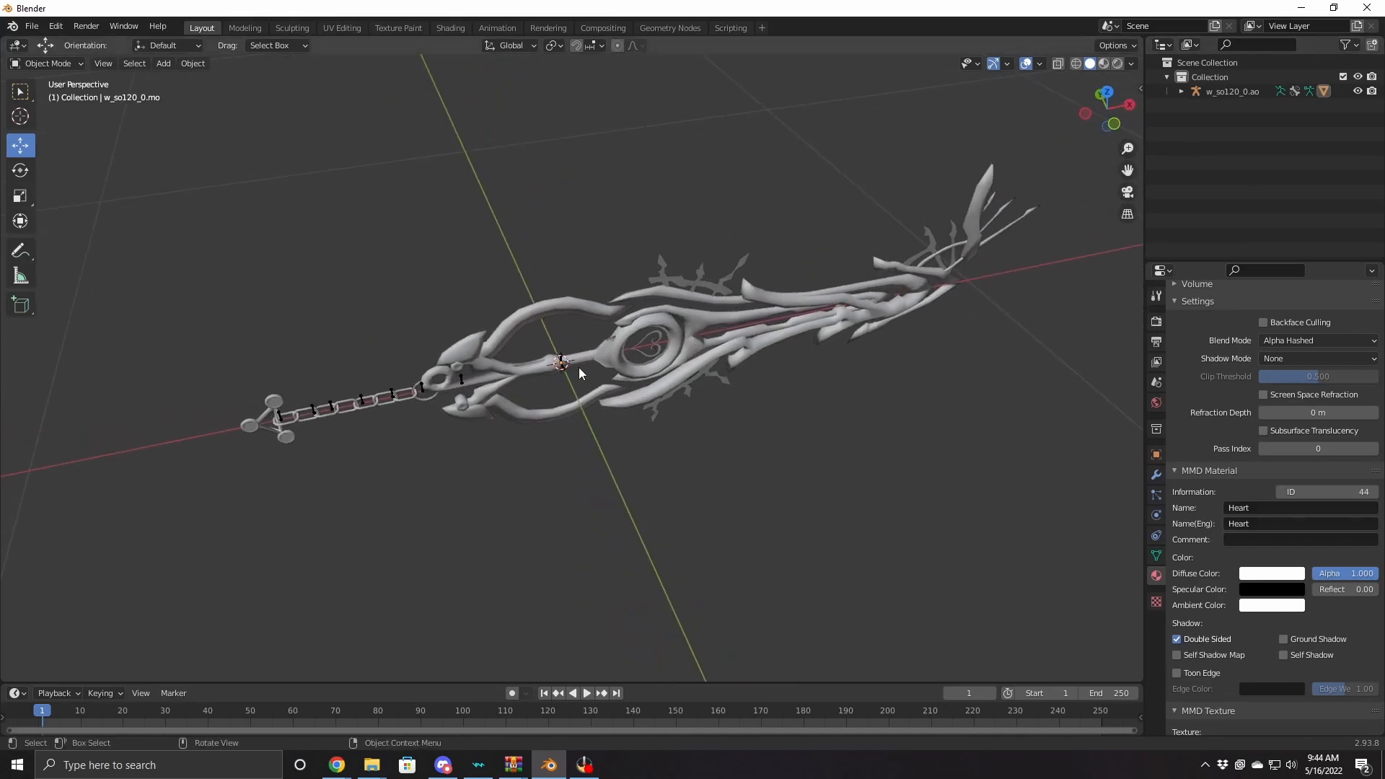
Rename the armature object to w_so120_0 by removing its .ao suffix
left_click(621, 352)
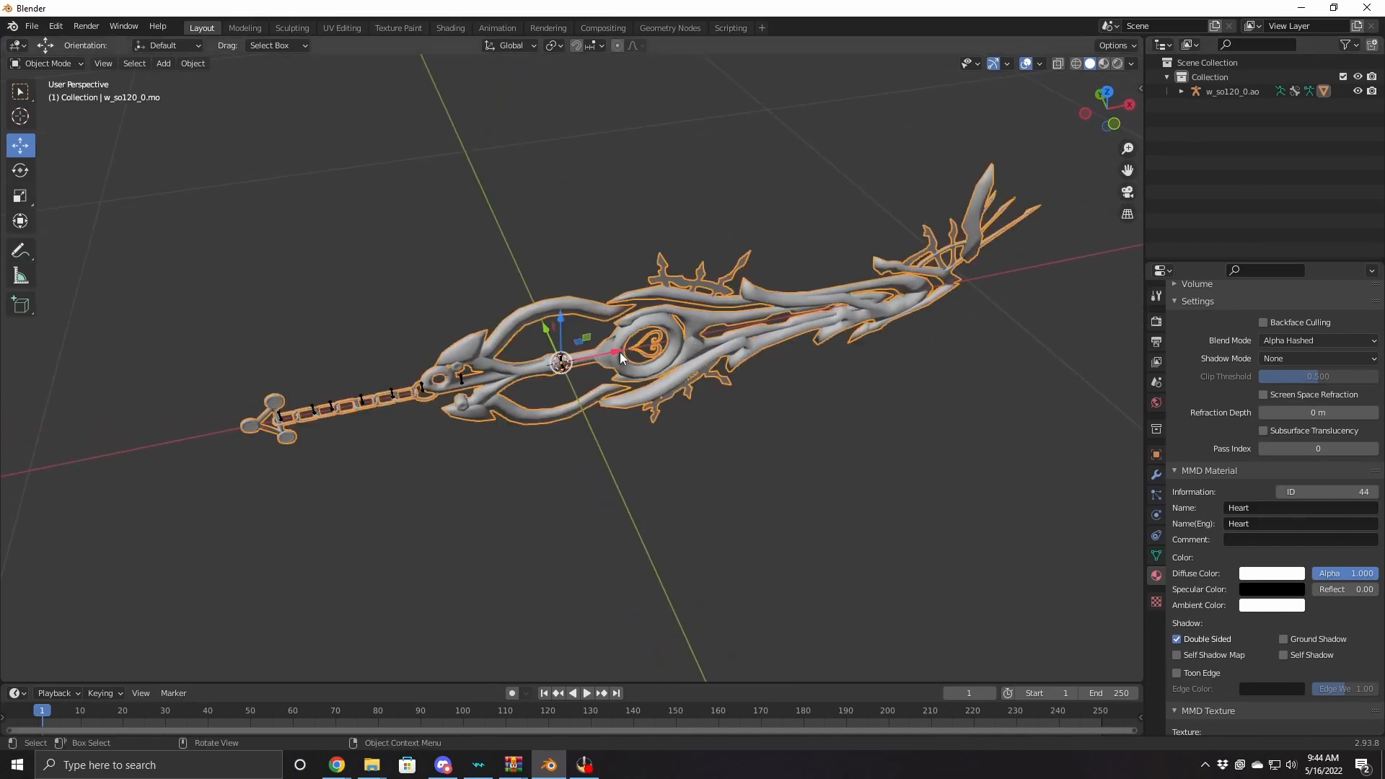
right_click(1229, 95)
mouse_move(1200, 261)
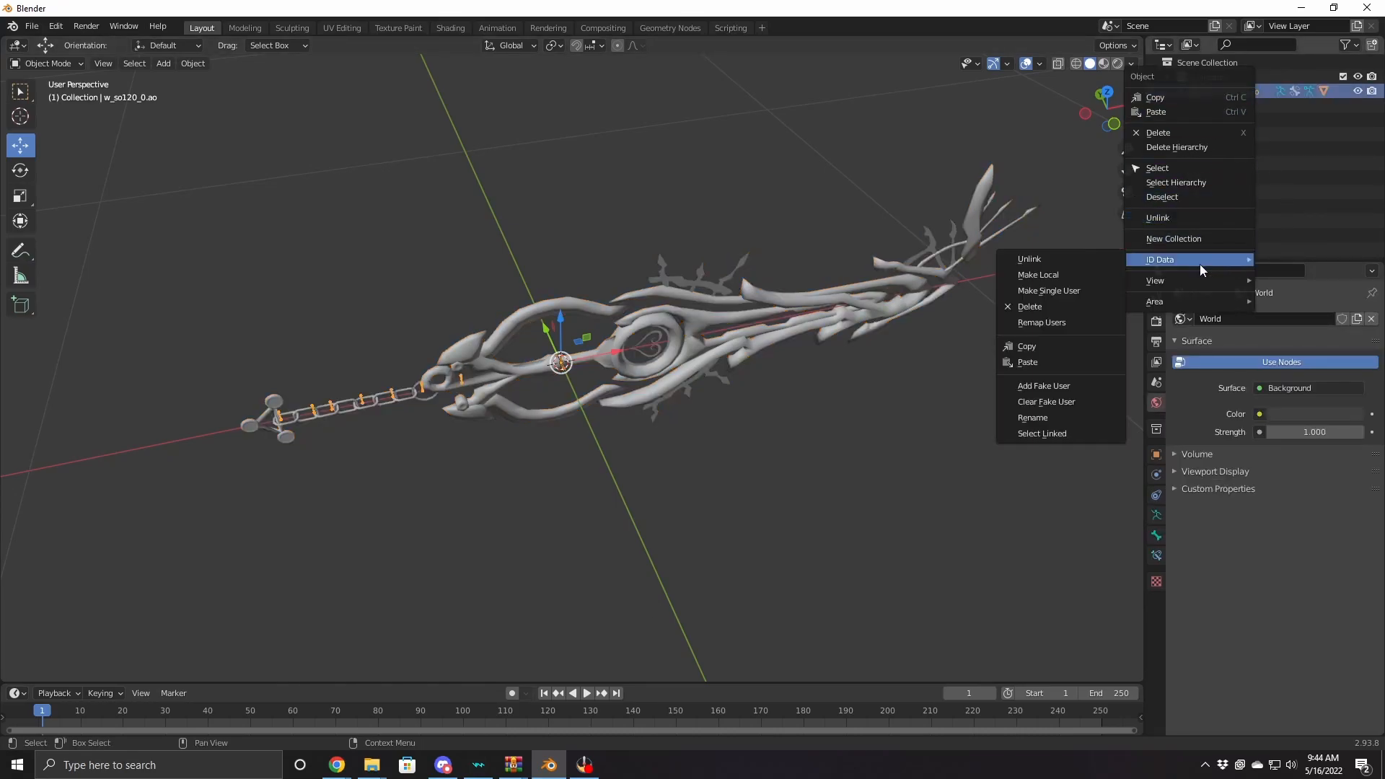
left_click(1068, 418)
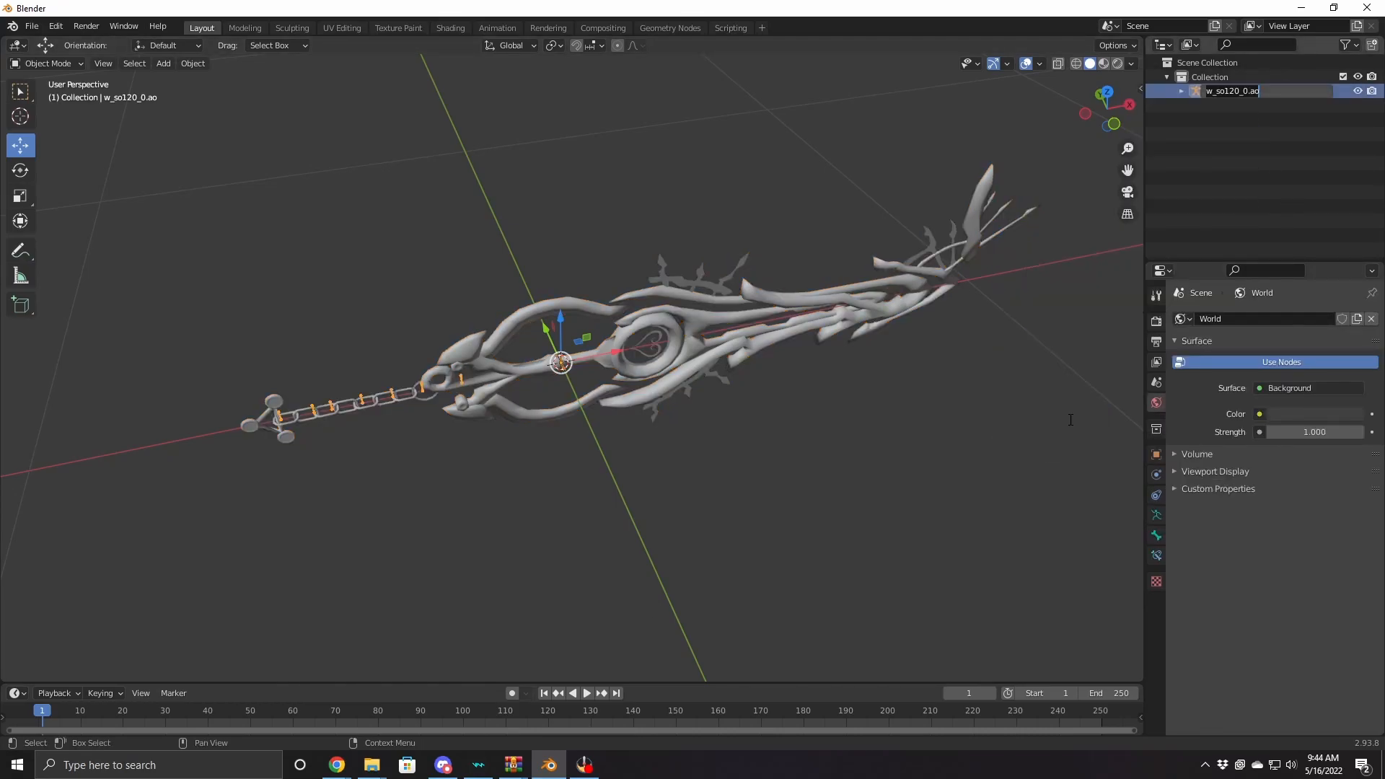
key("BackSpace")
key("BackSpace")
key("BackSpace")
key("Return")
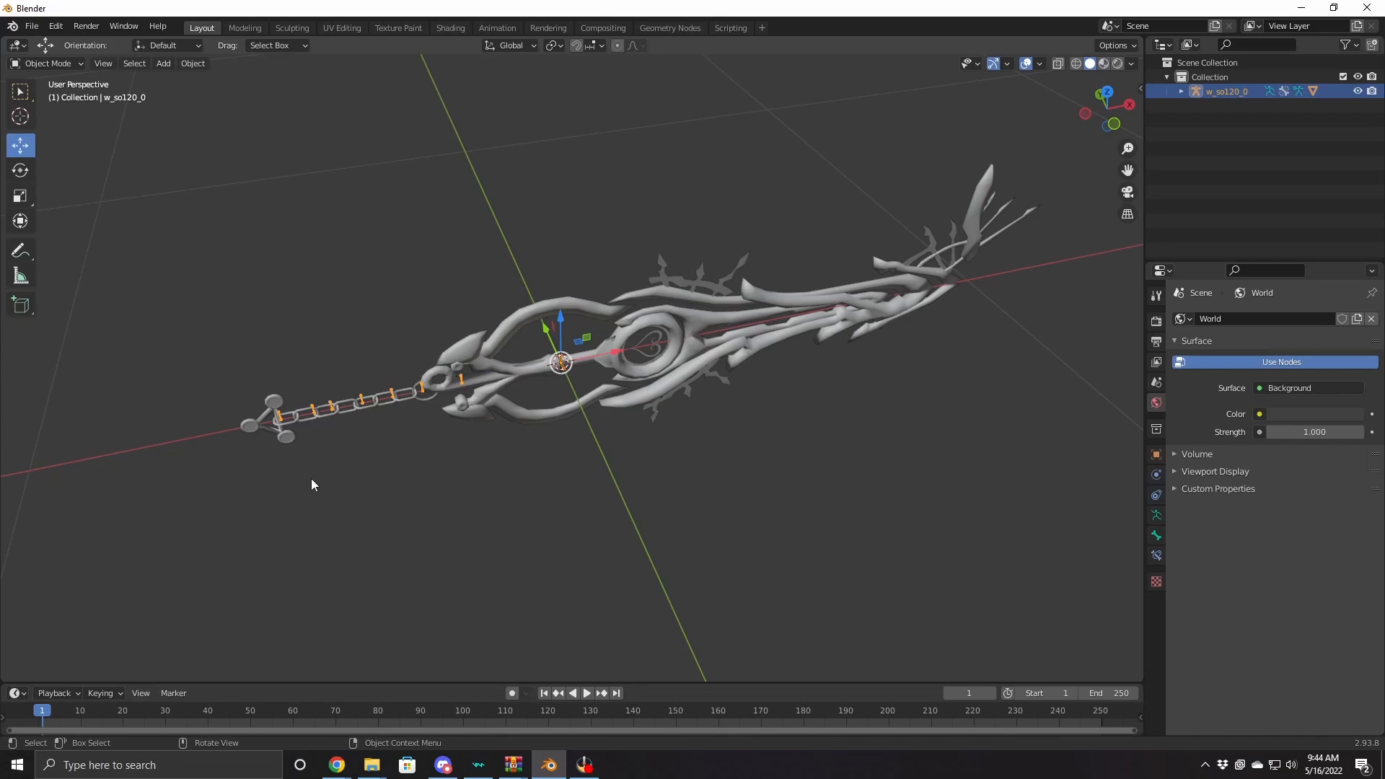
In armature Edit Mode, move the chain bone nearest the handle about -0.092 m along X to the ring
scroll(533, 396, "up", 3)
middle_click_drag(533, 396, 525, 353)
middle_click_drag(261, 318, 673, 292)
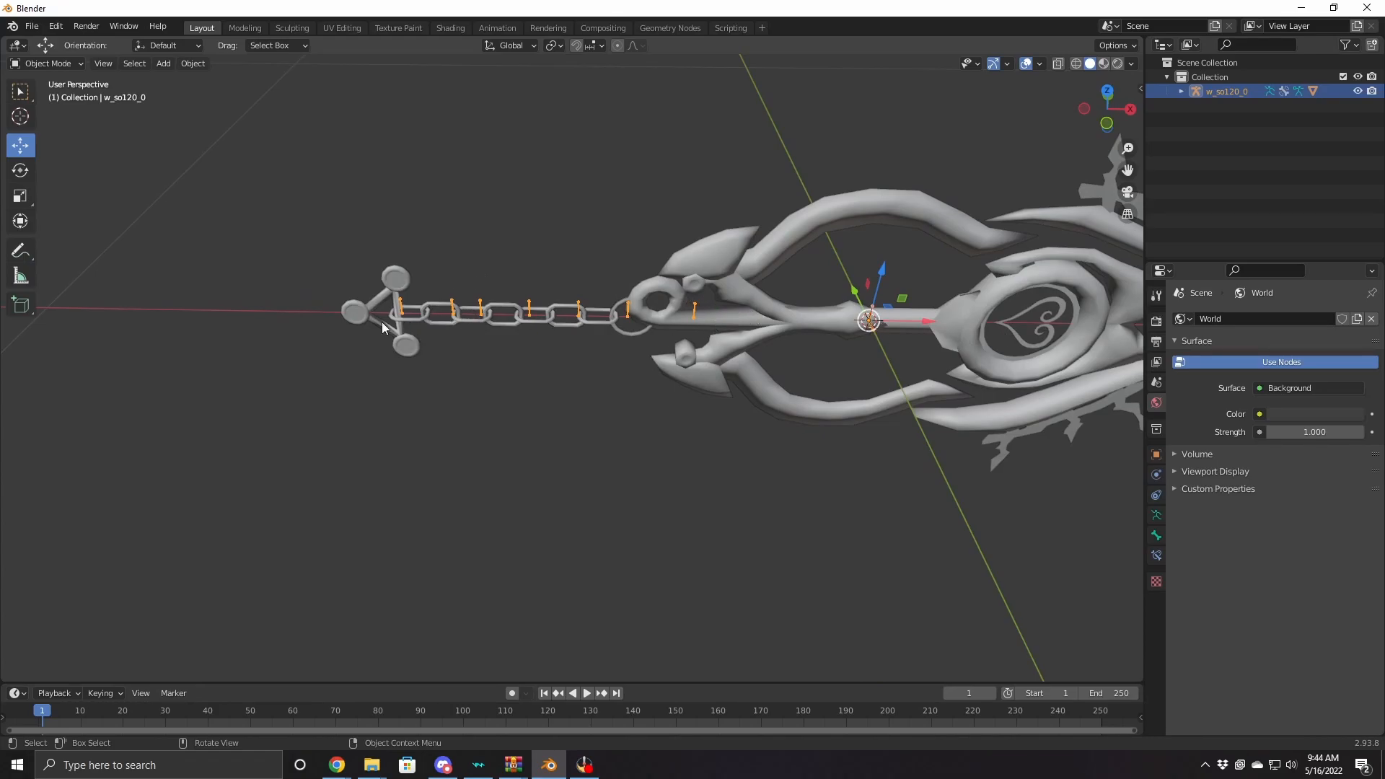
scroll(677, 323, "up", 2)
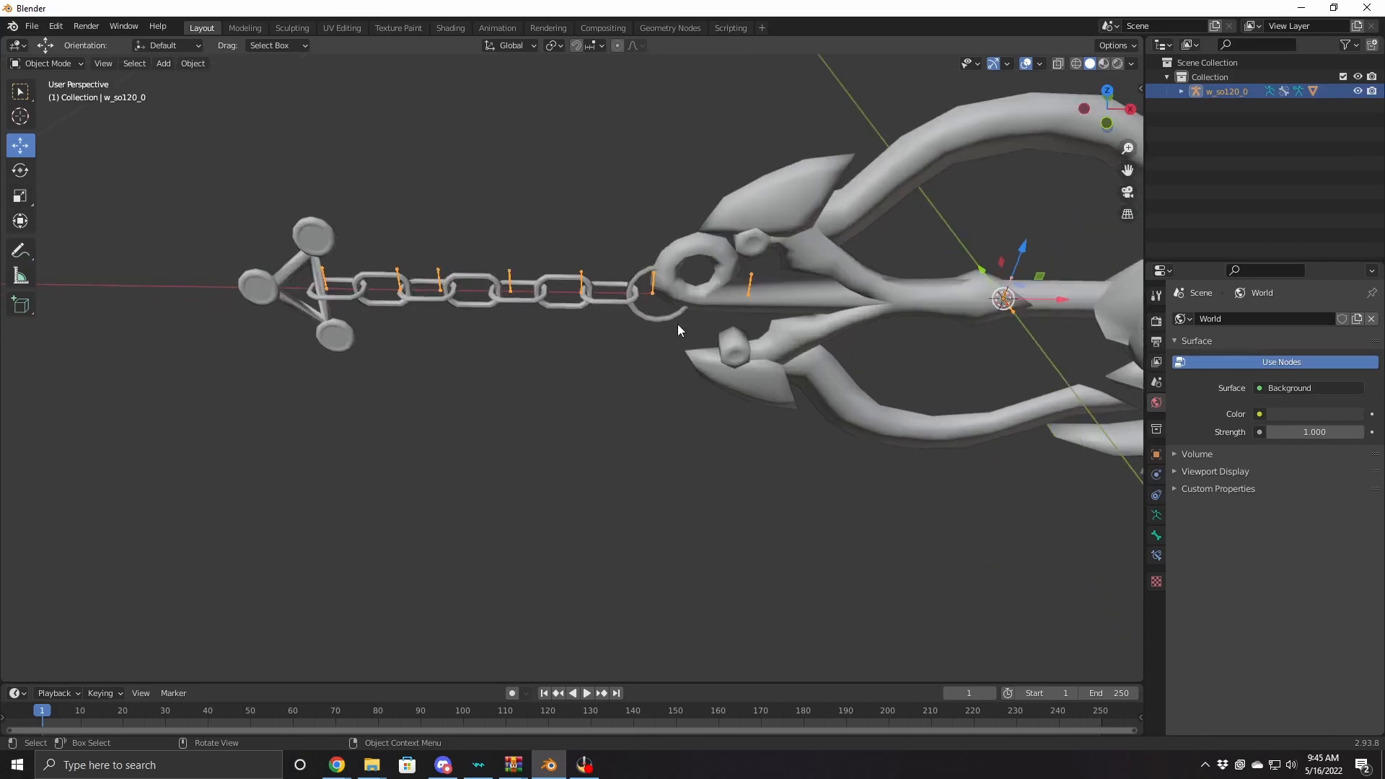
middle_click_drag(729, 319, 696, 379)
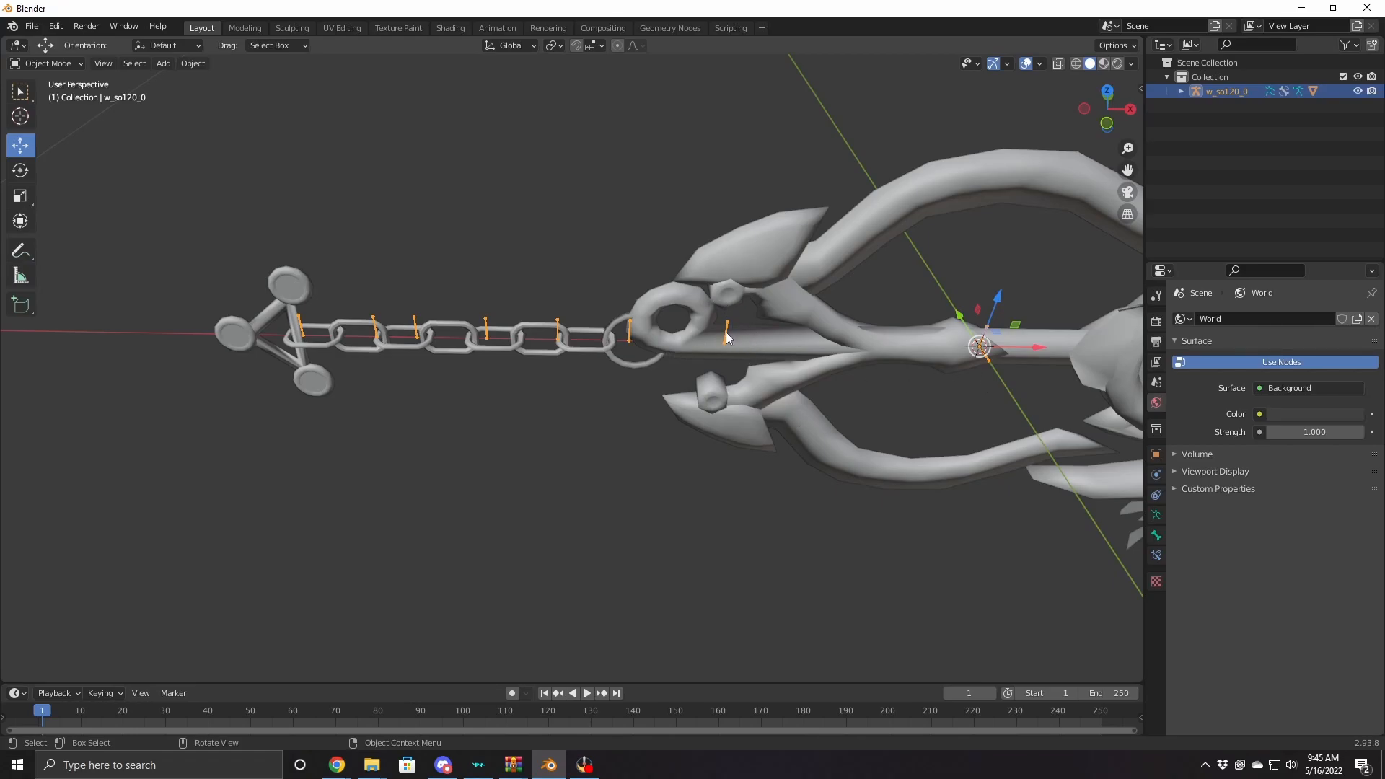
key("Tab")
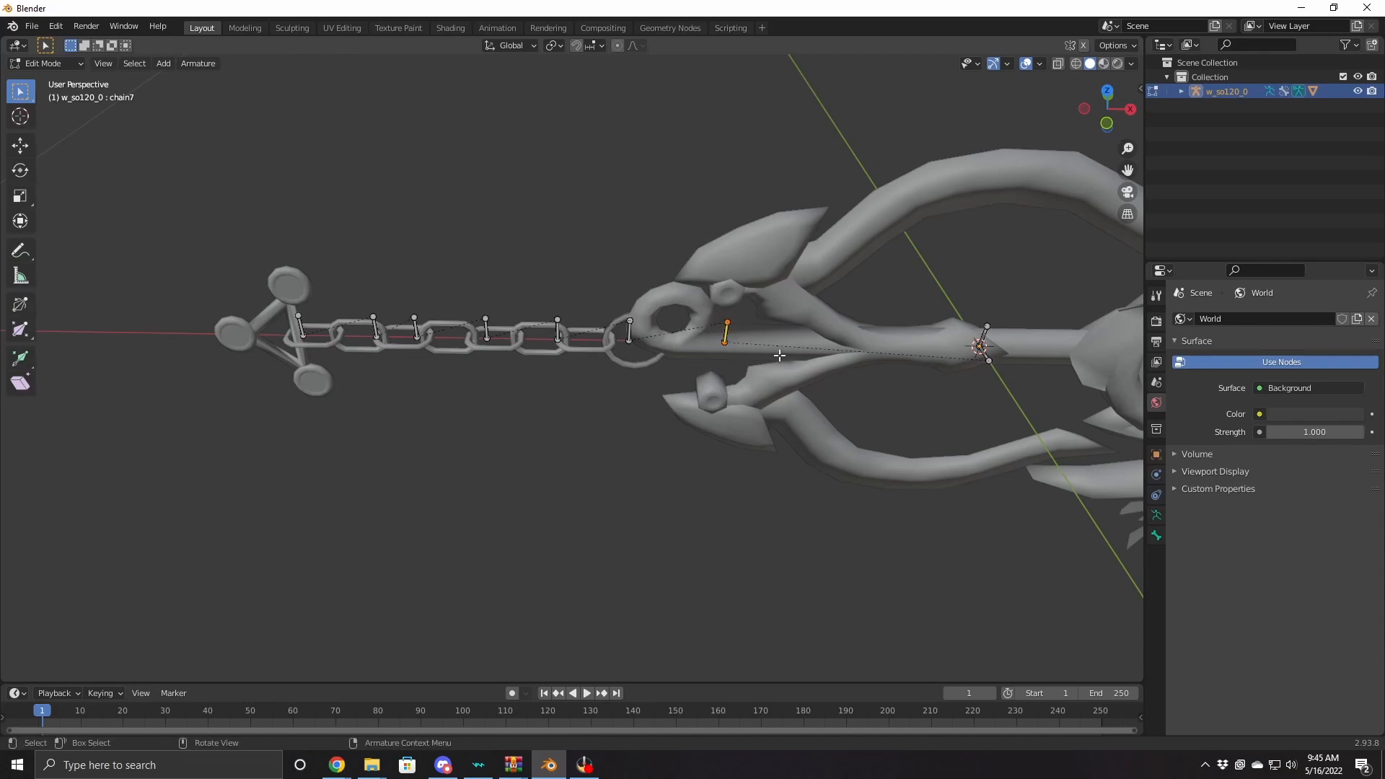
left_click(27, 147)
left_click_drag(790, 332, 674, 337)
Shift the next two chain bones along X toward the triangular charm, the second by about -0.069 m
scroll(674, 337, "up", 6)
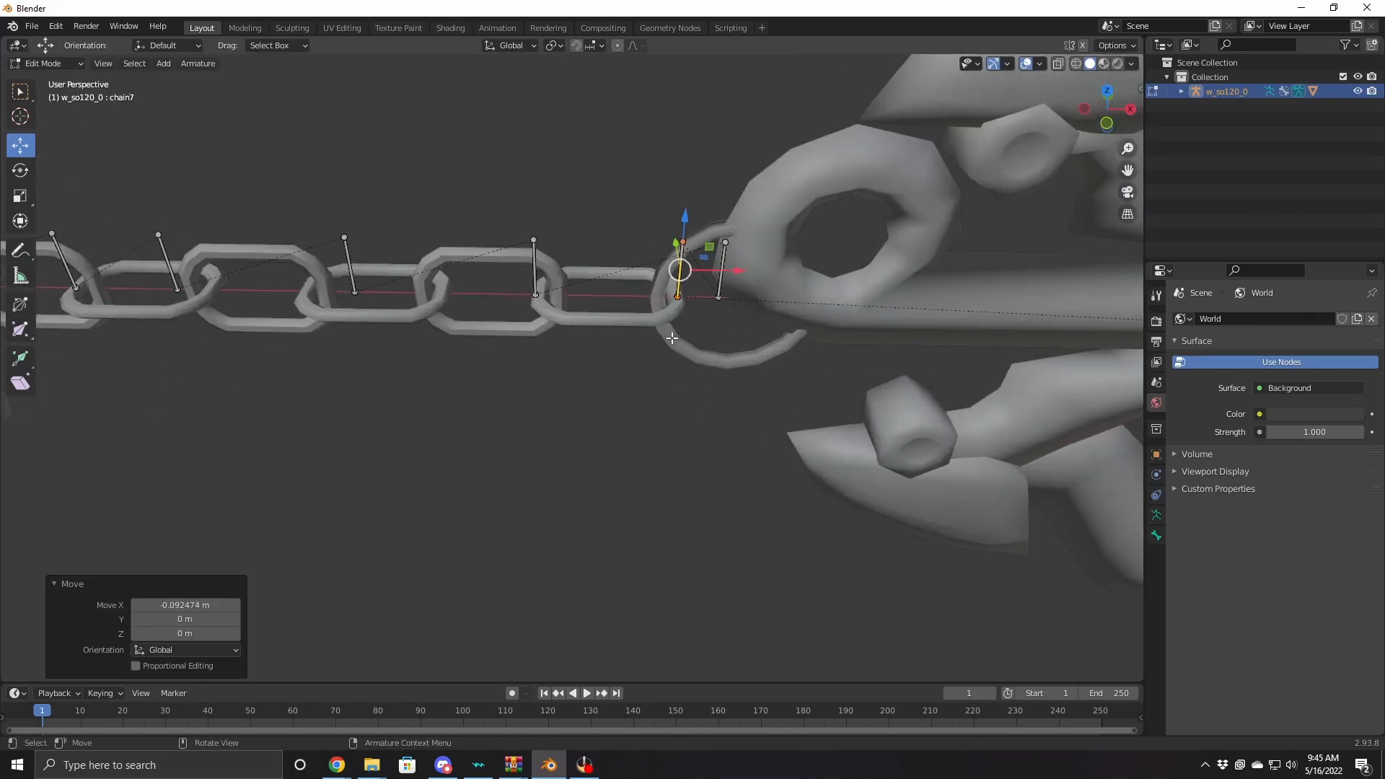
scroll(639, 420, "down", 4)
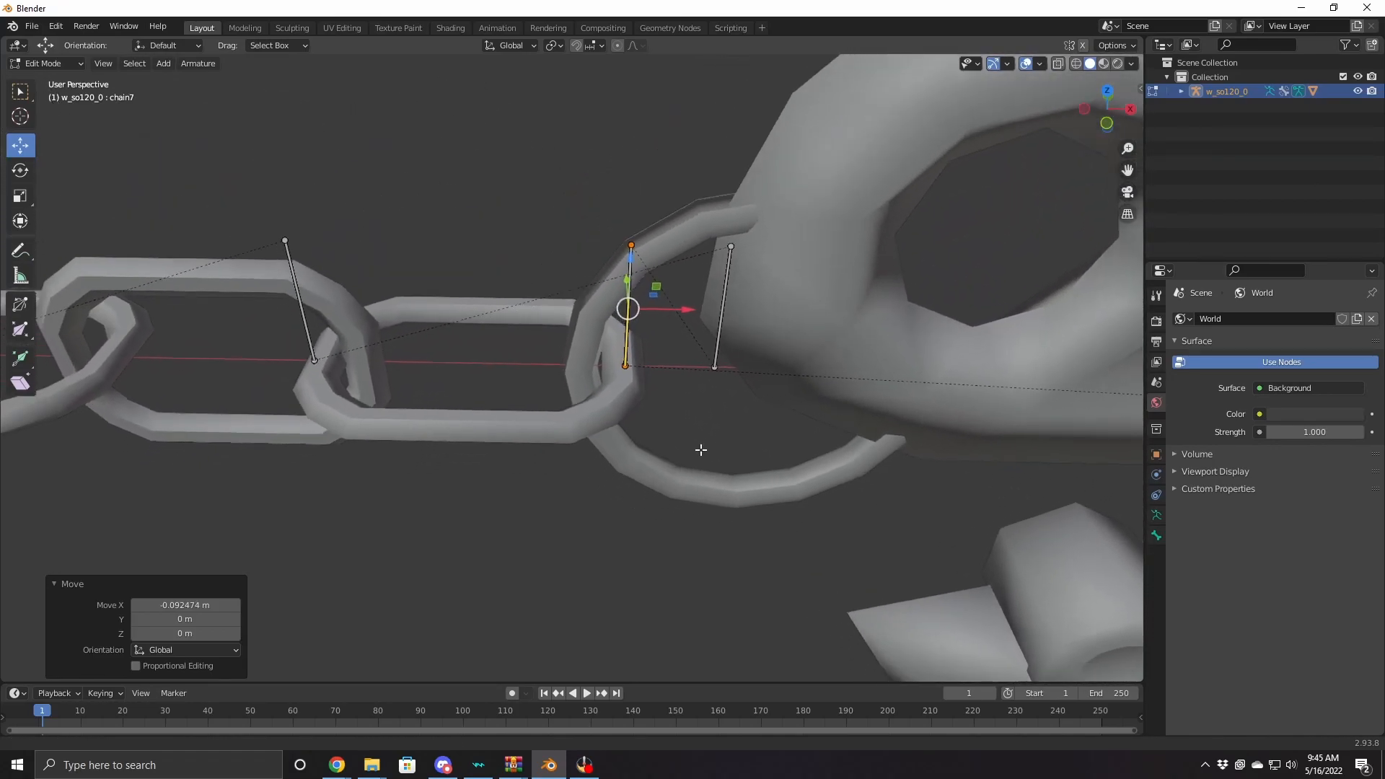
left_click(692, 396)
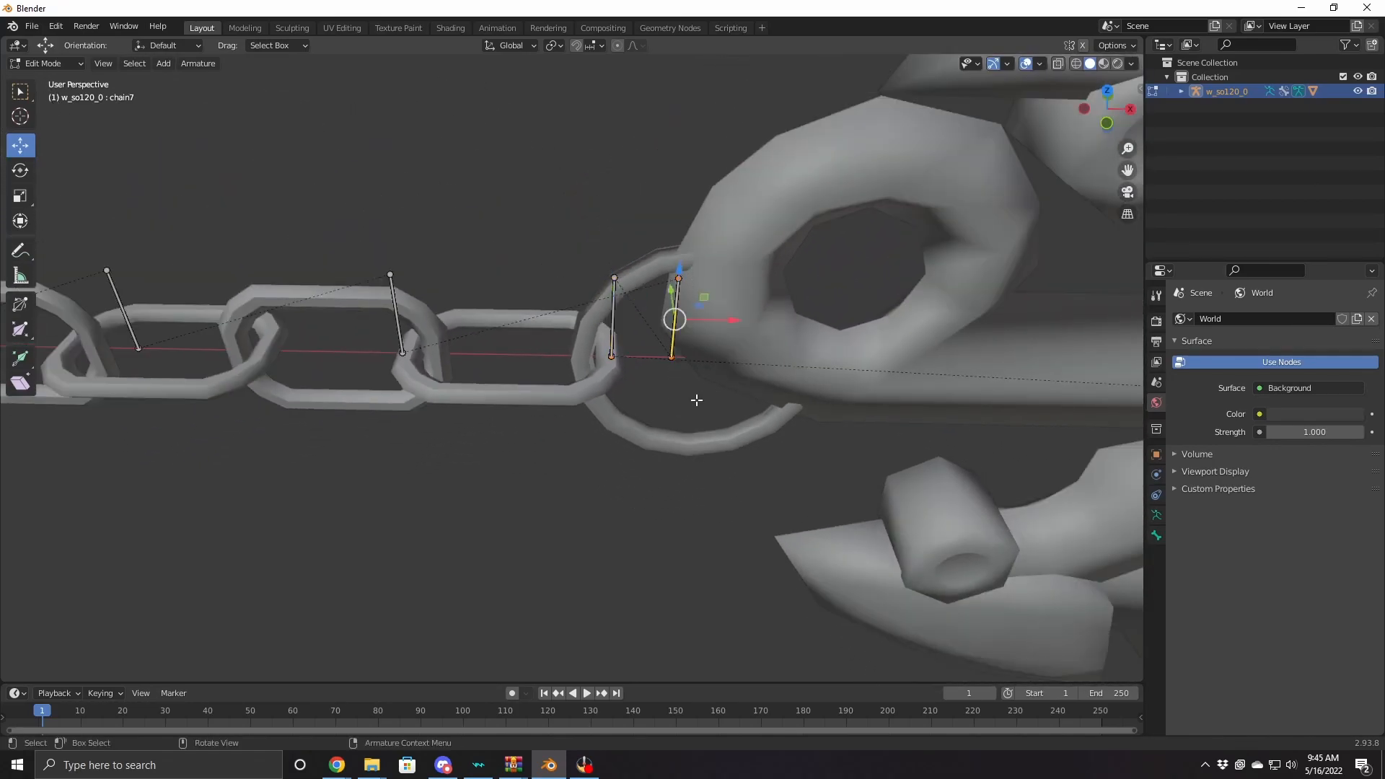
left_click_drag(729, 319, 301, 341)
middle_click_drag(303, 399, 642, 397, "shift")
left_click_drag(690, 229, 790, 390)
left_click_drag(803, 318, 477, 343)
scroll(395, 386, "down", 1)
middle_click_drag(395, 386, 677, 406, "shift")
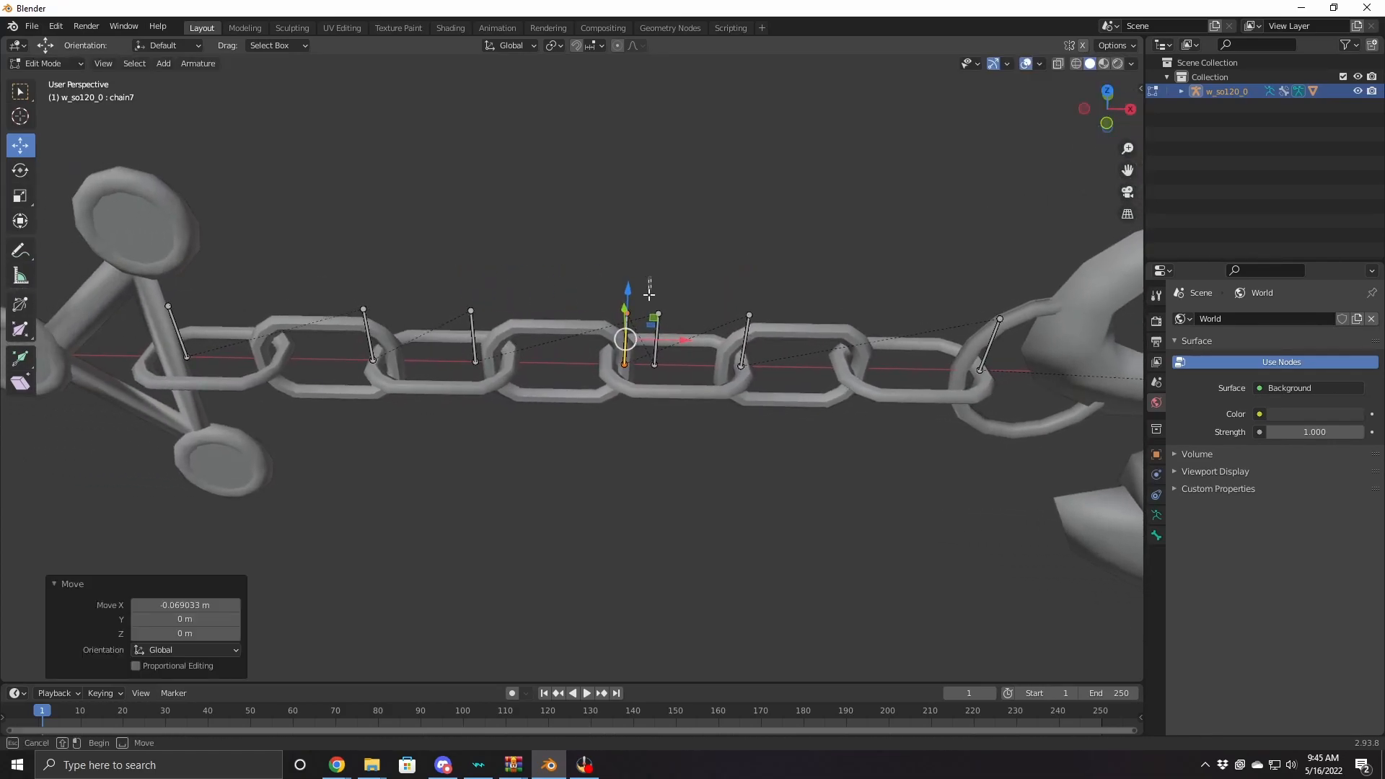
Slide the middle chain bones along X toward the triangular charm to spread them over the links
left_click_drag(710, 339, 550, 357)
left_click_drag(443, 288, 498, 393)
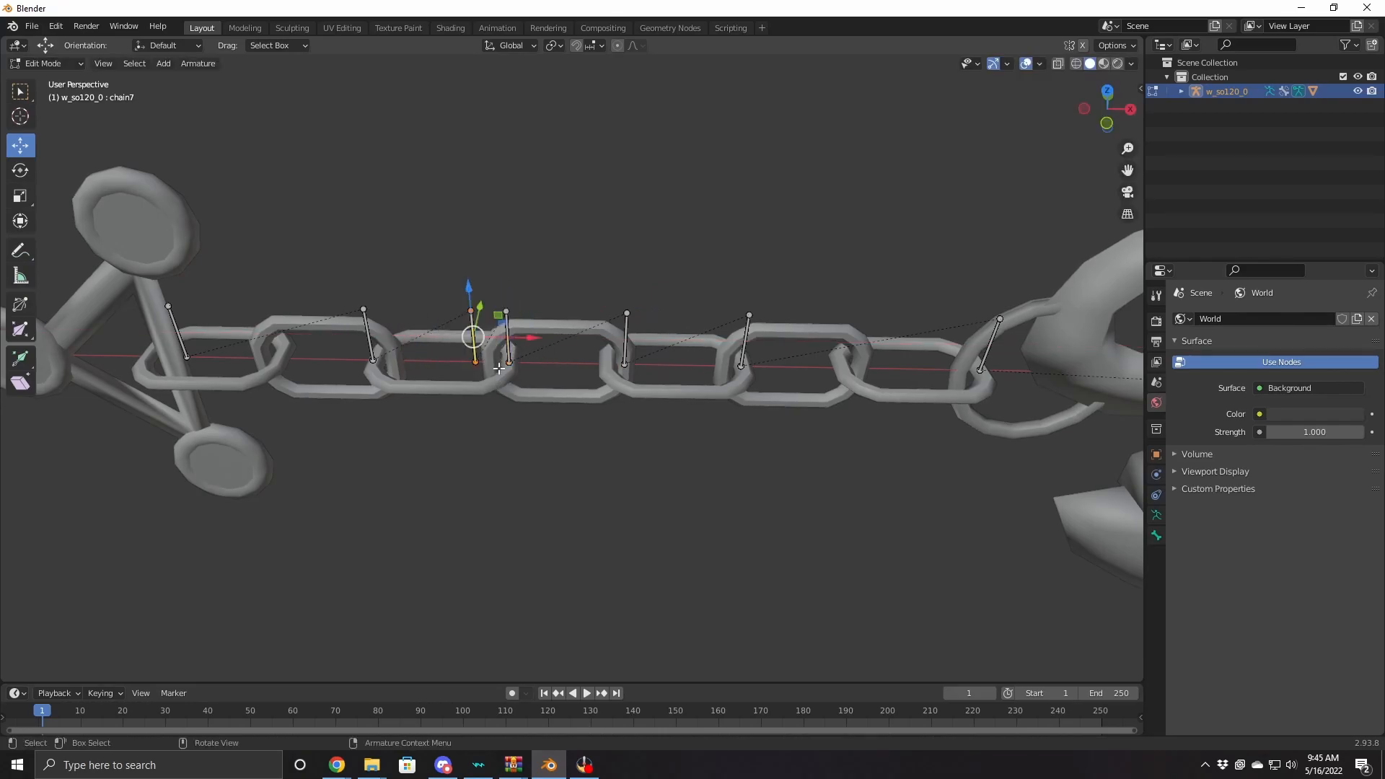
left_click_drag(524, 339, 443, 340)
left_click_drag(565, 266, 657, 400)
left_click_drag(684, 341, 491, 333)
left_click(507, 338)
left_click_drag(504, 283, 550, 396)
left_click_drag(577, 342, 508, 339)
left_click(451, 334)
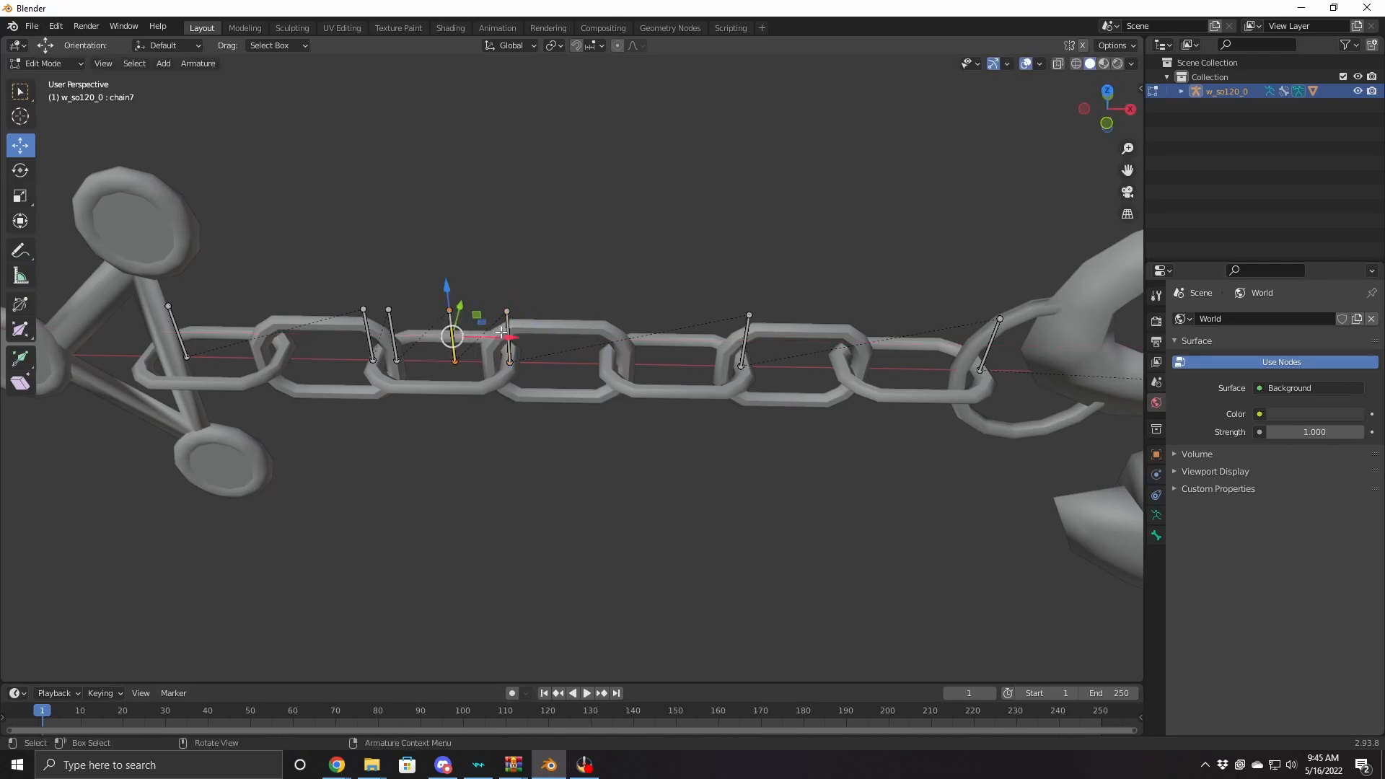
Move the last chain bone -0.075 m along X beyond the triangular charm and the preceding one about -0.072 m to the charm's base
left_click_drag(377, 298, 398, 323)
middle_click_drag(351, 325, 623, 328, "shift")
left_click(443, 332)
left_click_drag(497, 336, 272, 339)
middle_click_drag(266, 382, 684, 380)
middle_click_drag(814, 417, 492, 373, "shift")
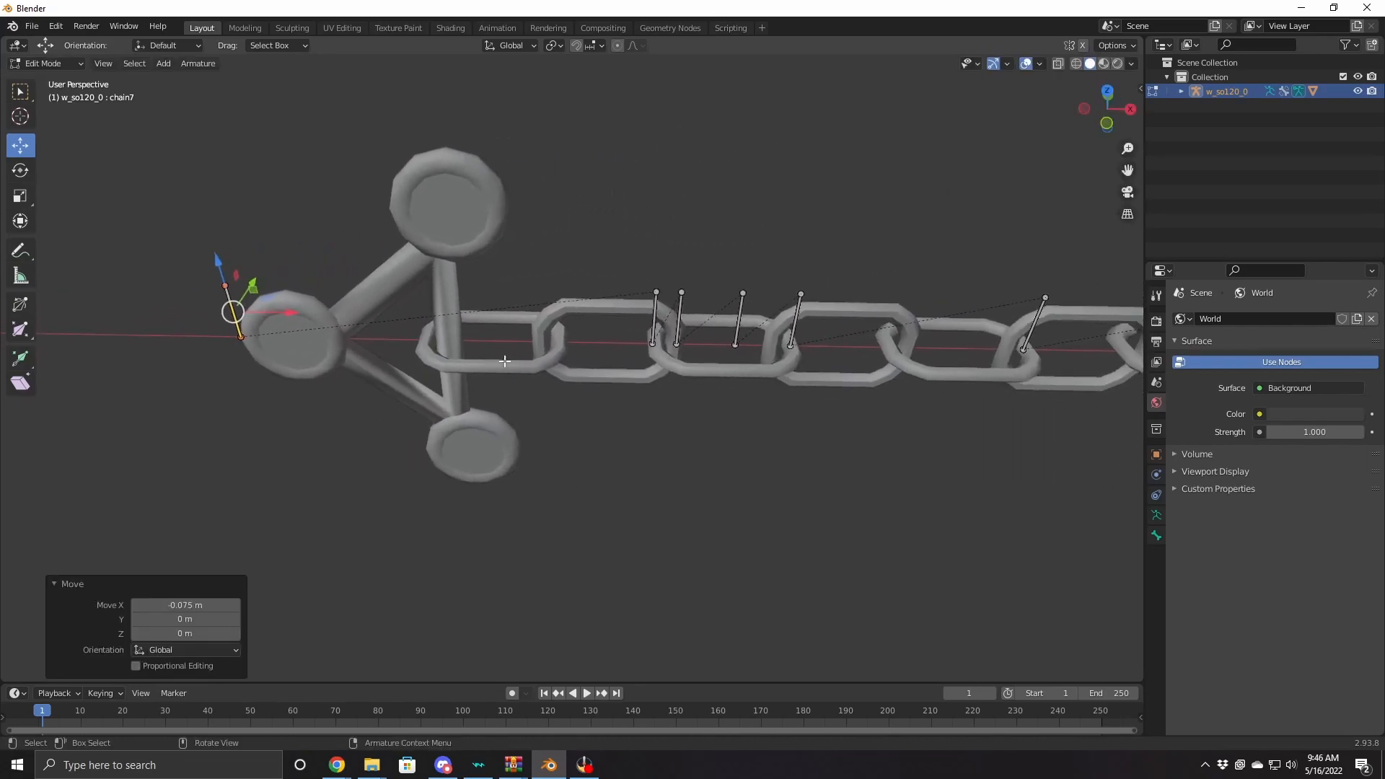
left_click_drag(577, 241, 673, 377)
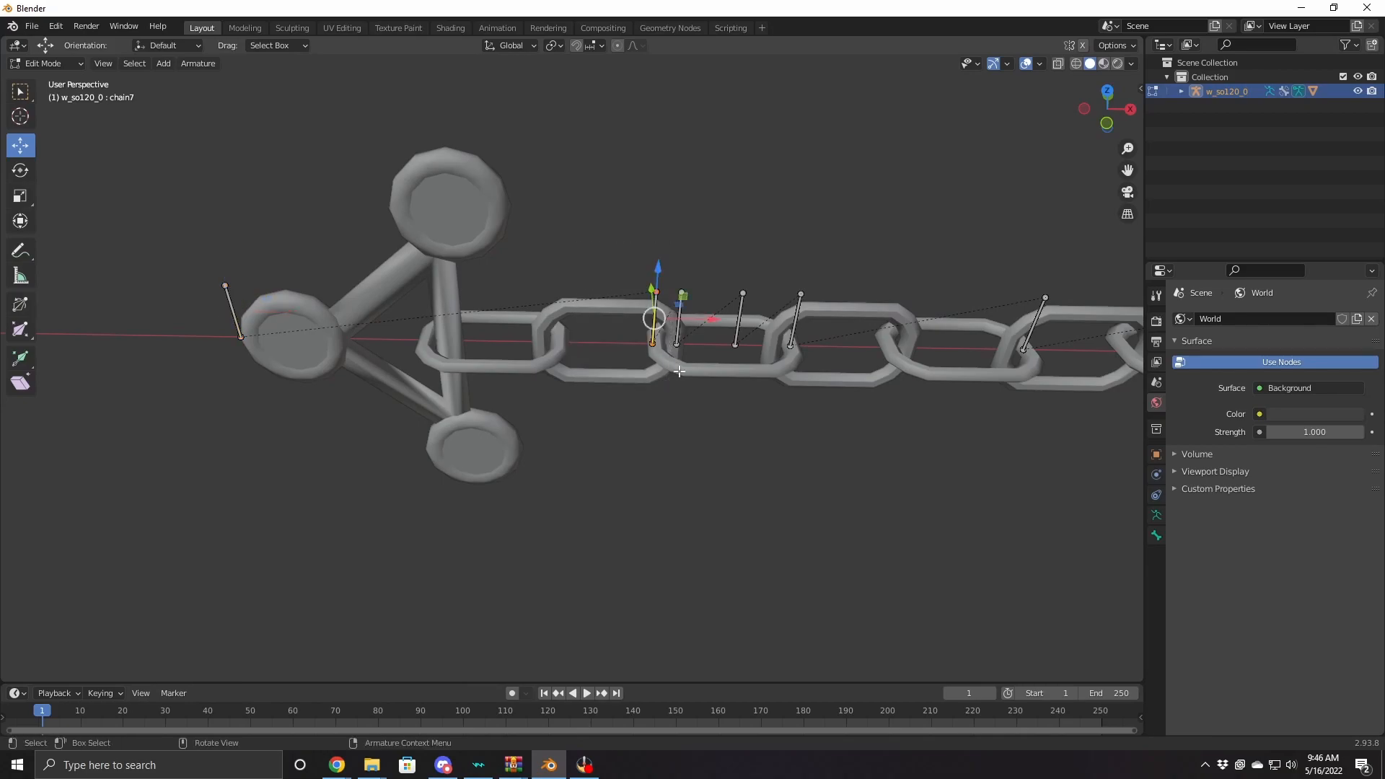
left_click_drag(711, 318, 488, 318)
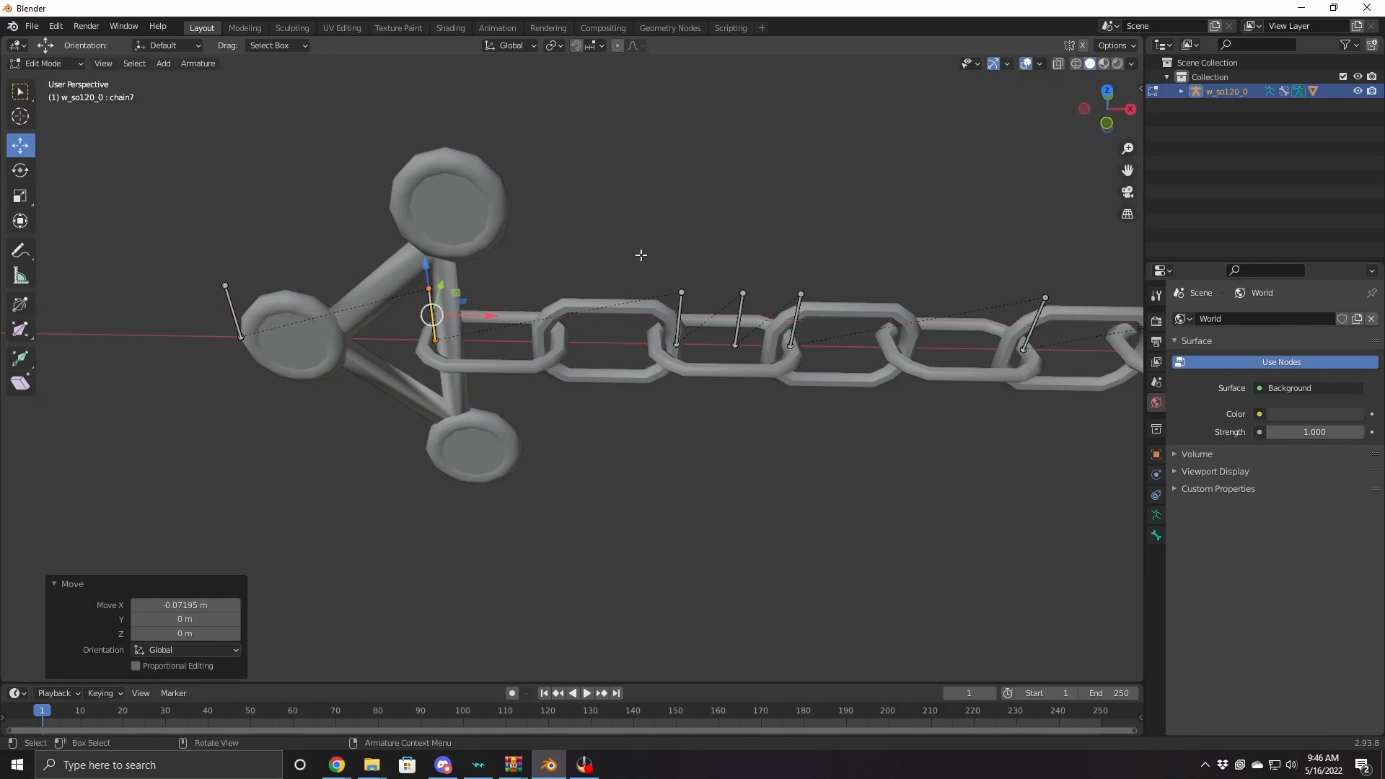
Shift the next two chain bones along X onto their link joints, the second by about -0.02 m, and return to Object Mode
left_click(679, 318)
left_click_drag(728, 323, 606, 319)
left_click_drag(762, 263, 706, 379)
left_click_drag(795, 325, 725, 329)
scroll(765, 431, "down", 3)
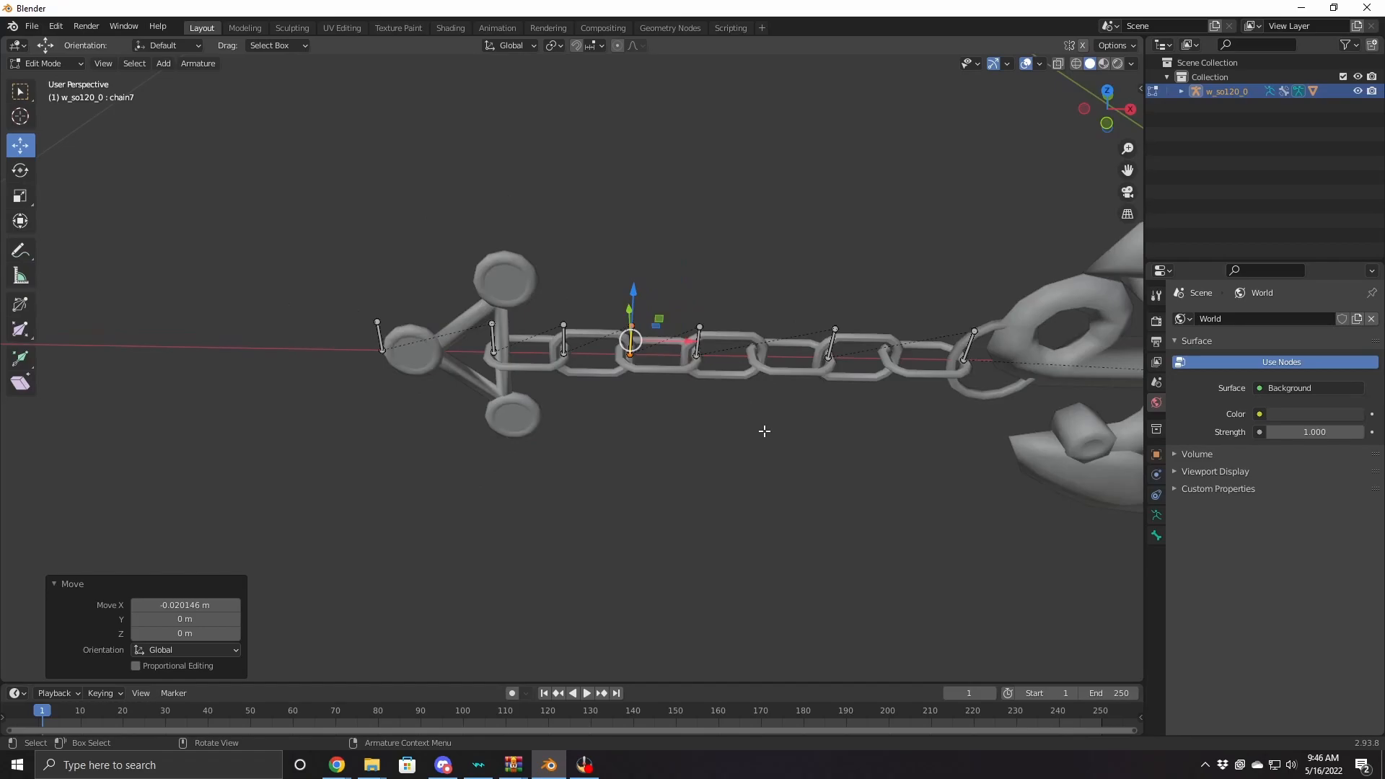
left_click(765, 430)
middle_click_drag(815, 485, 797, 447)
key("Tab")
middle_click_drag(882, 442, 662, 439)
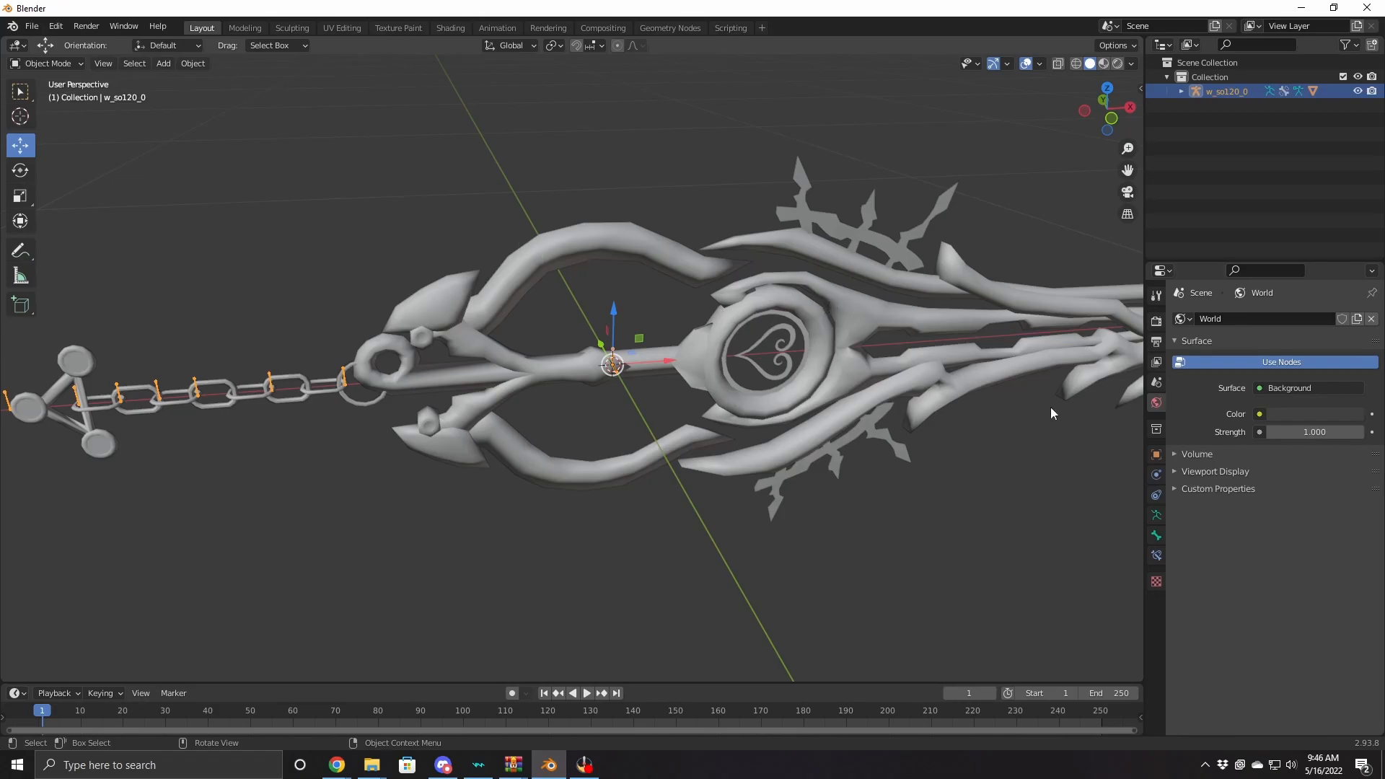
Examine the sword mesh's material slots, vertex groups and UV maps, and the scene's skeletal mesh export settings
left_click(743, 340)
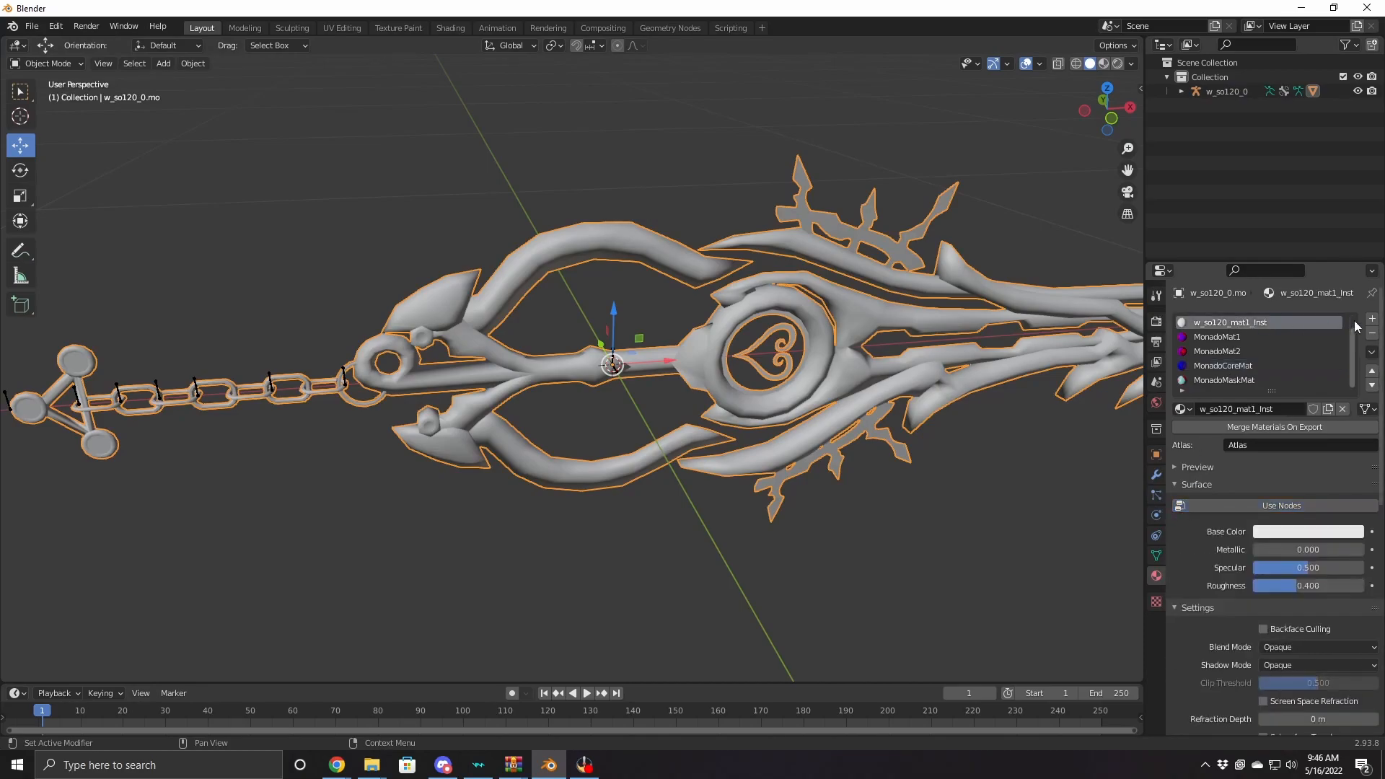
left_click(1372, 334)
left_click(1156, 555)
scroll(1245, 479, "down", 1)
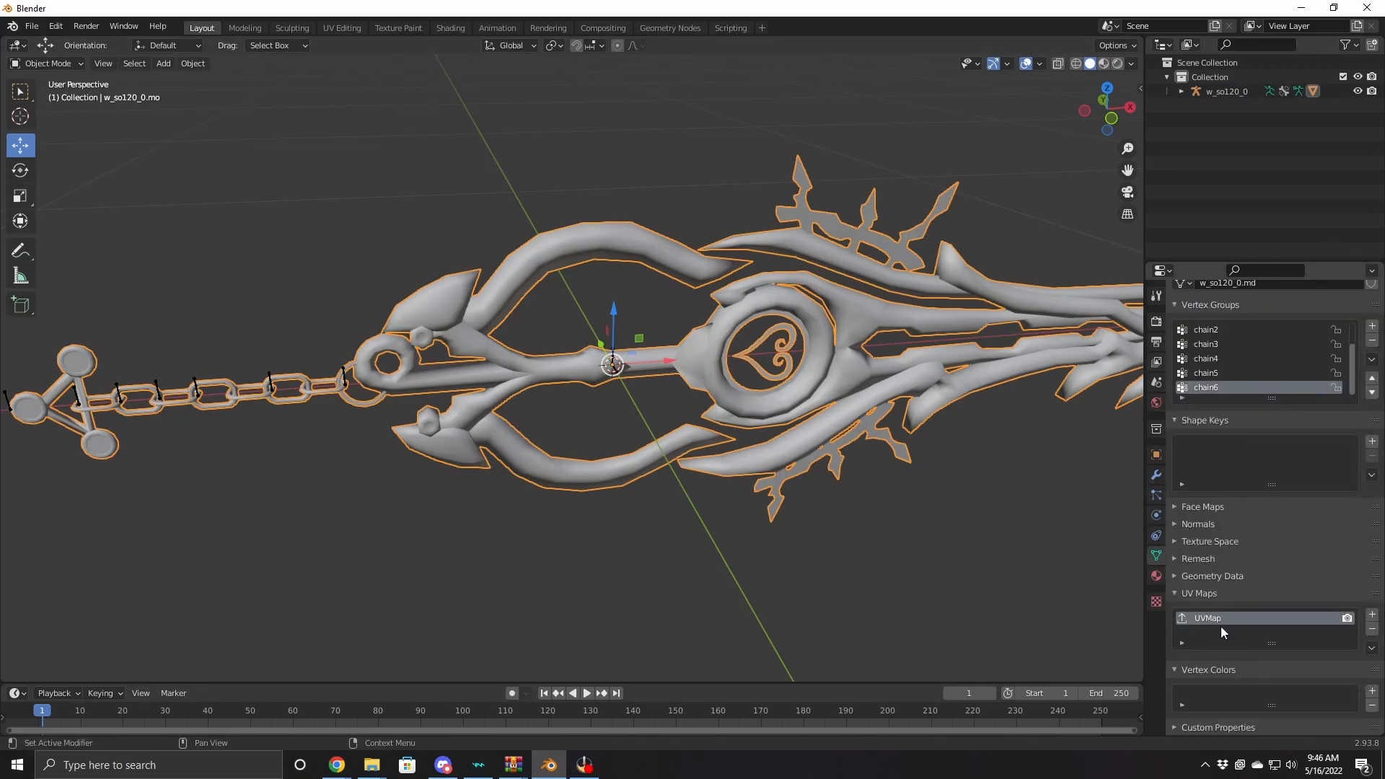
left_click(356, 378)
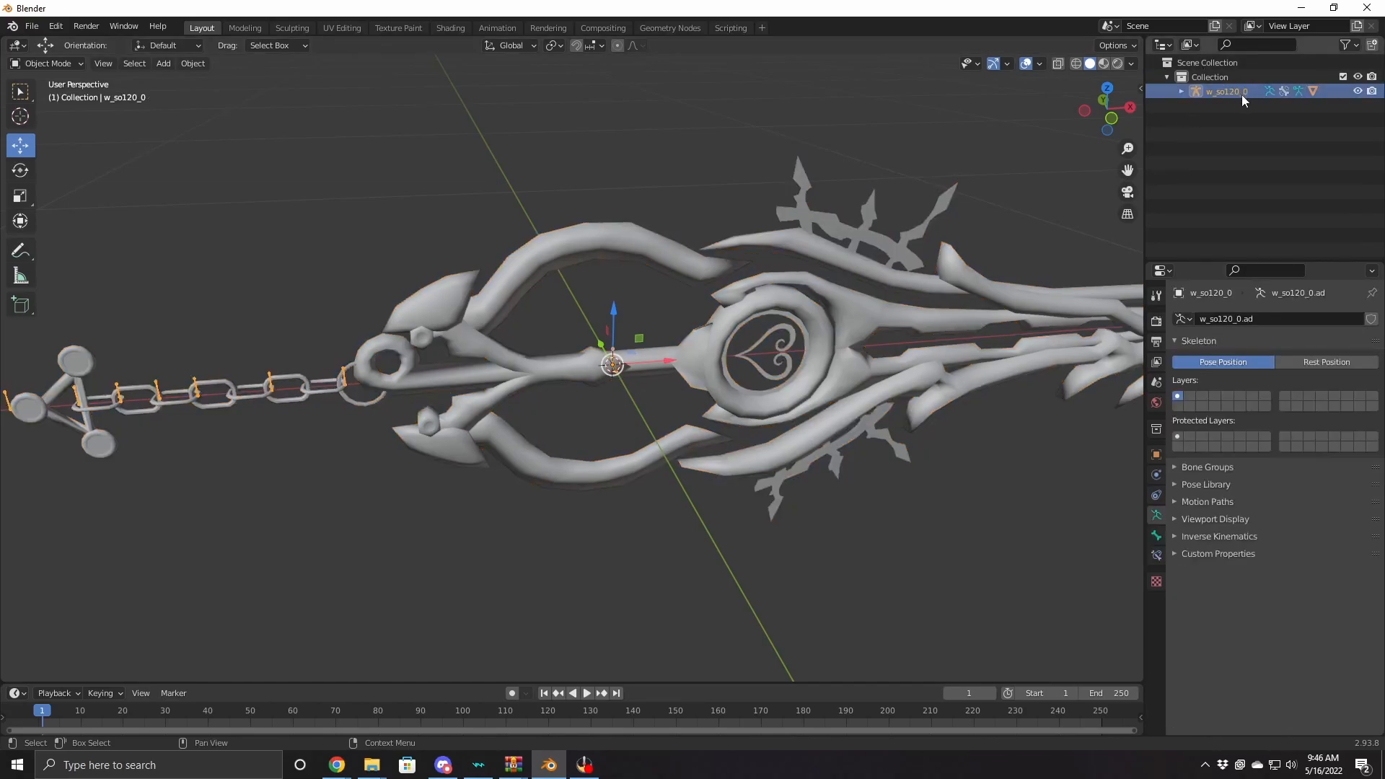
left_click(1156, 382)
scroll(1273, 497, "down", 5)
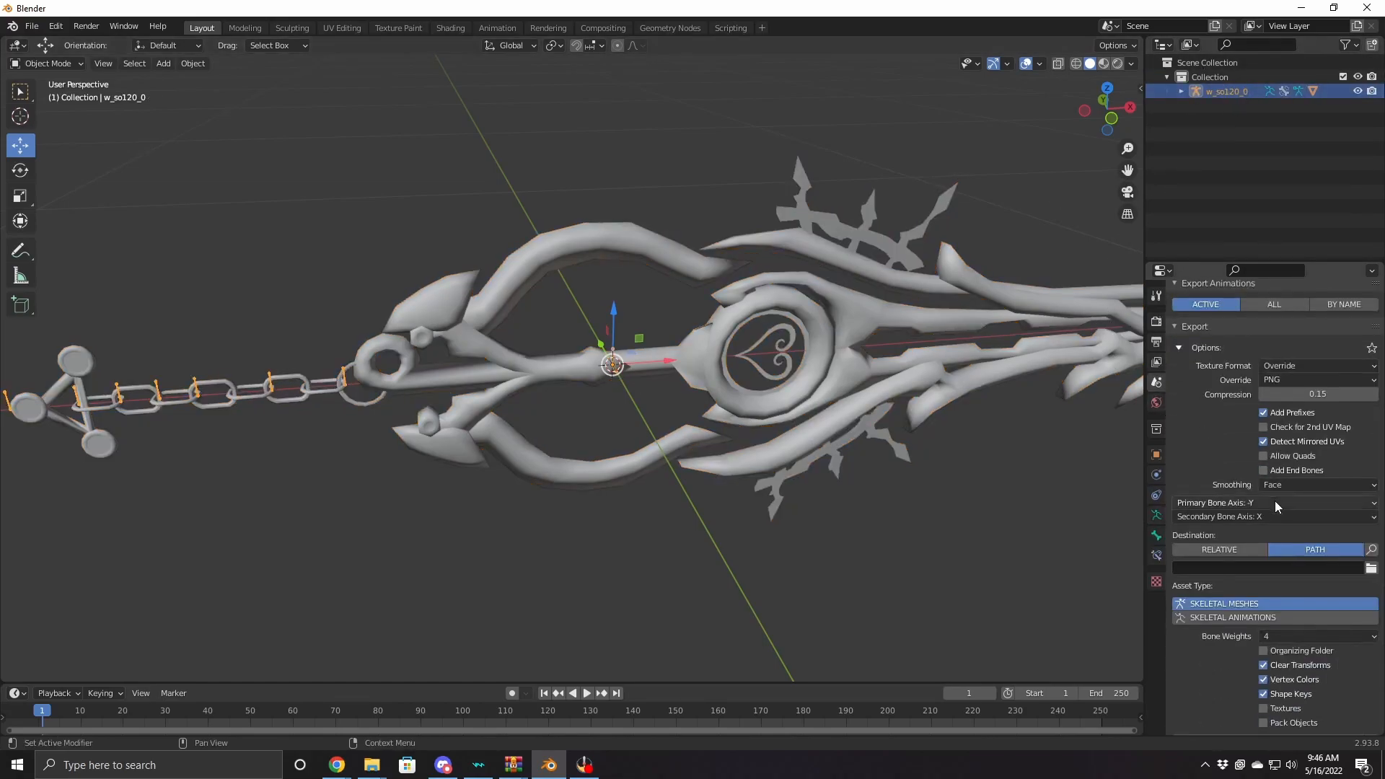
scroll(1274, 501, "down", 6)
Save the file as mm in the Mighty Monado folder
left_click(32, 26)
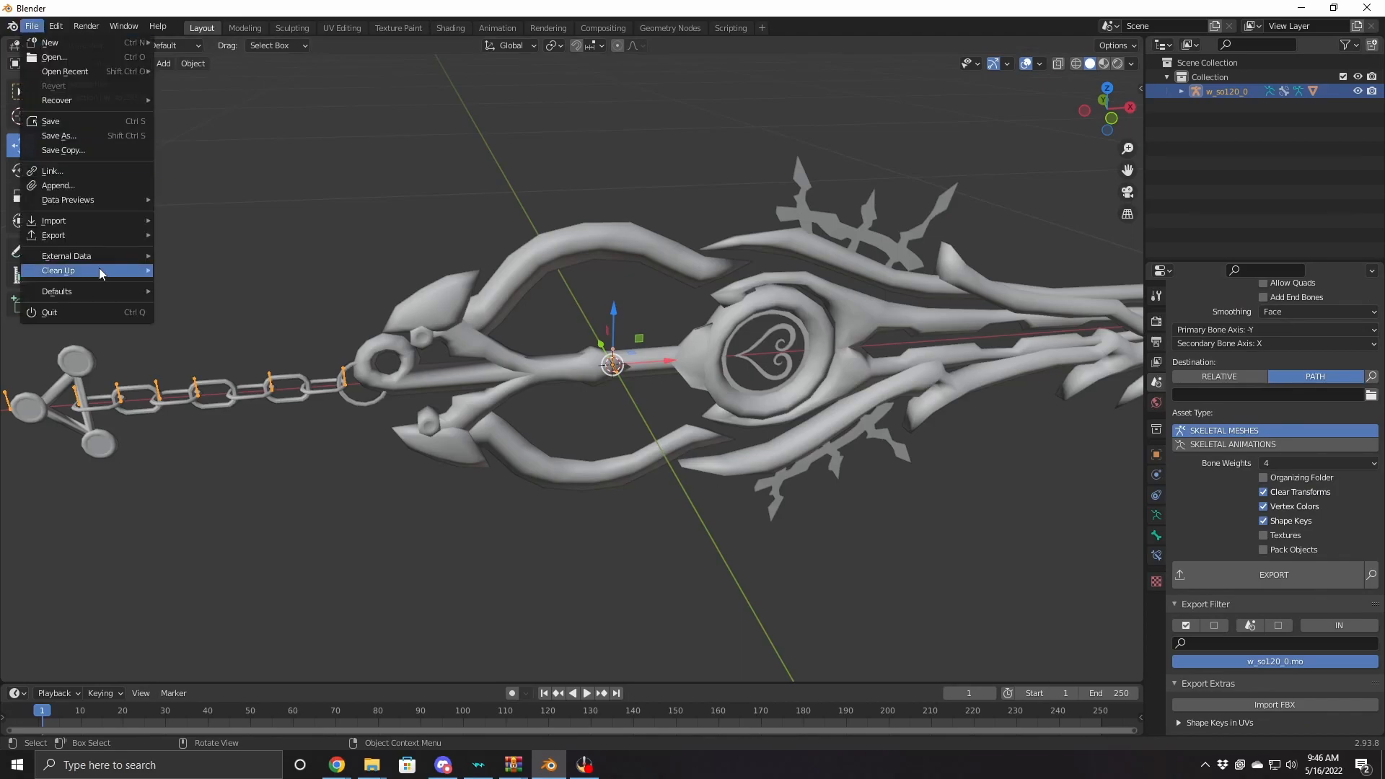
left_click(60, 136)
left_click(368, 505)
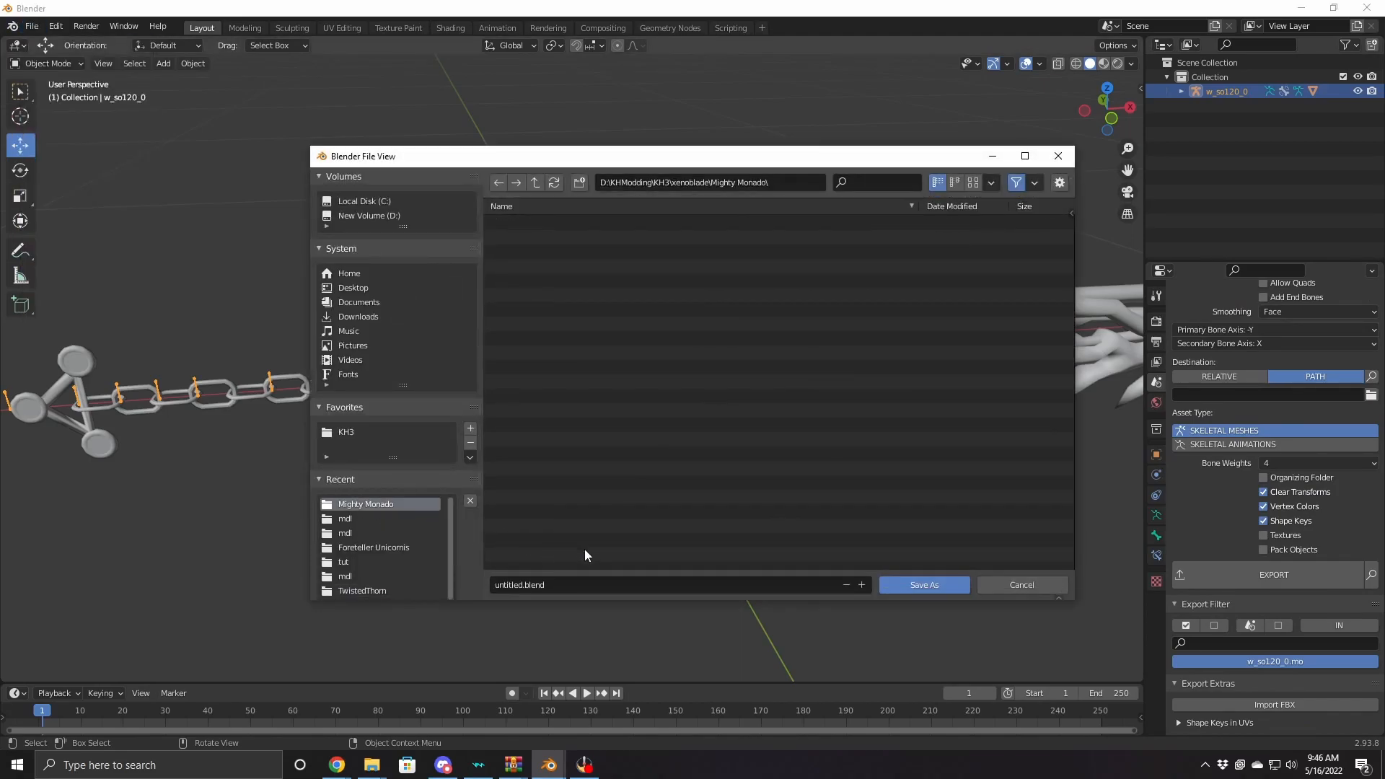
left_click(524, 590)
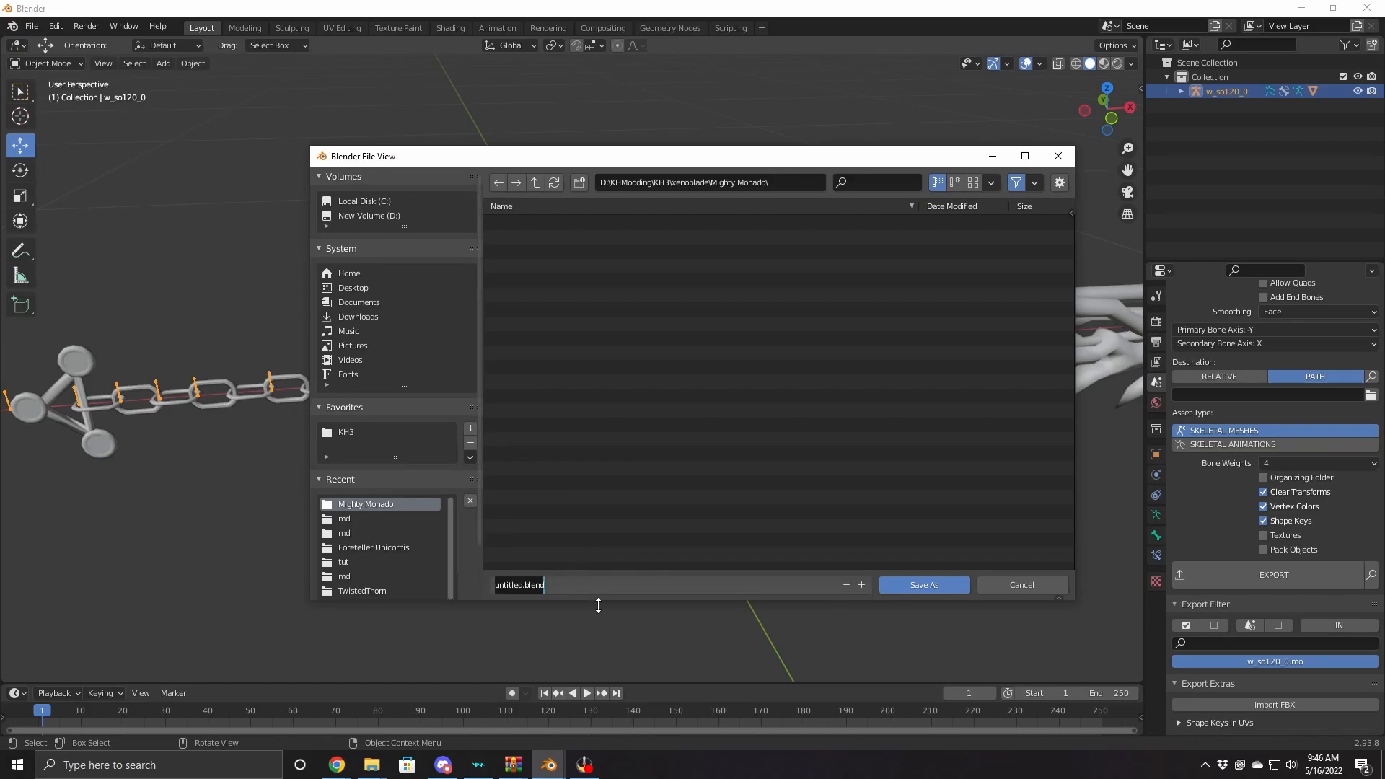
key("ctrl+a")
type("mm")
key("Return")
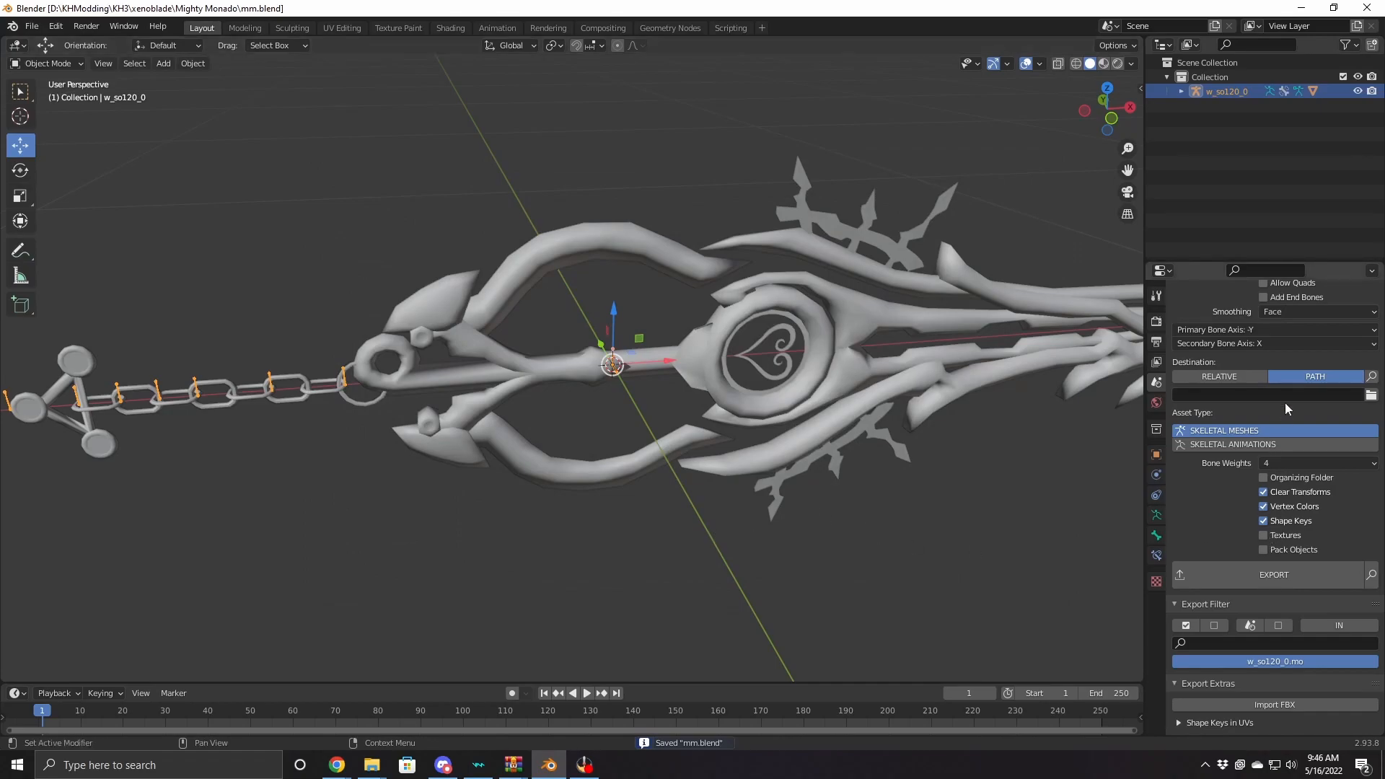
In the export options, disable Add Prefixes and Detect Mirrored UVs and set the primary bone axis to Y
scroll(1280, 395, "up", 6)
left_click(1263, 413)
left_click(1263, 441)
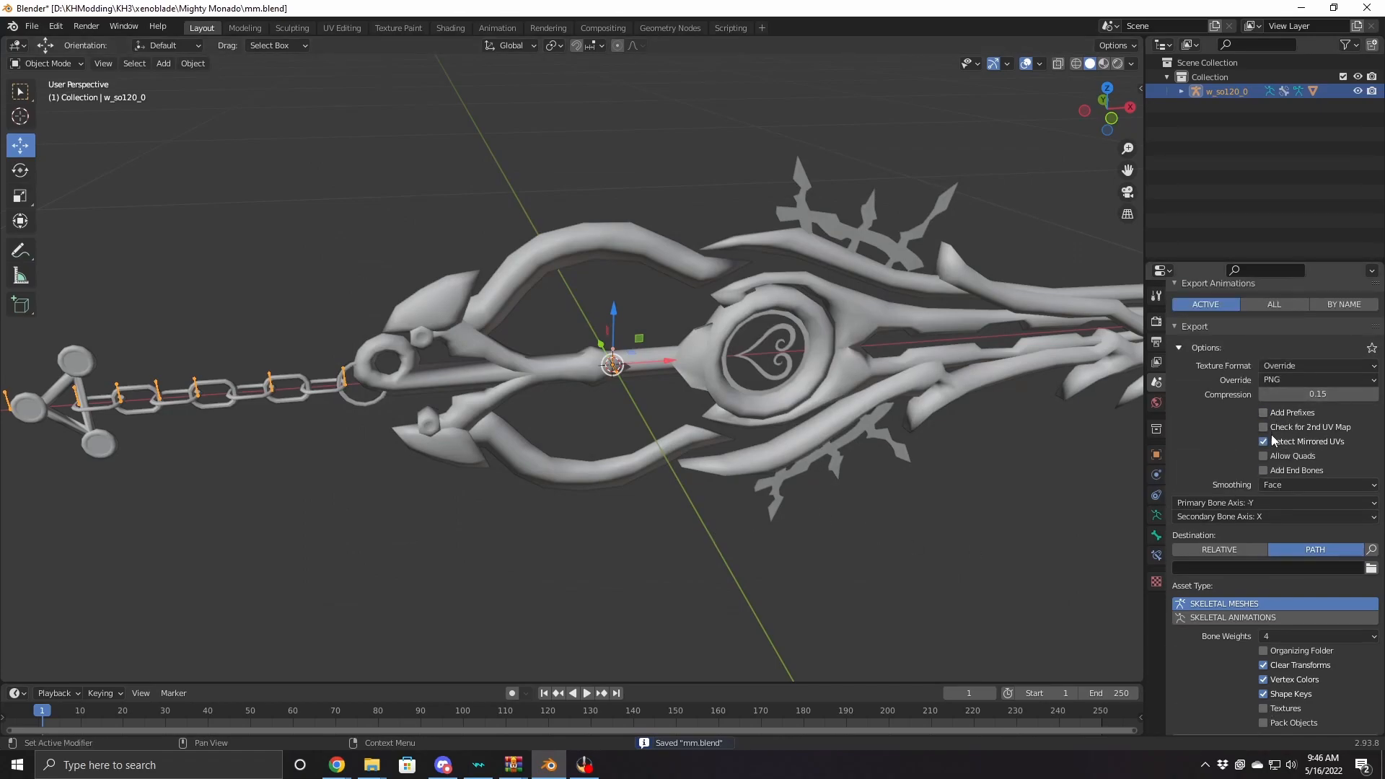
scroll(1291, 487, "down", 2)
left_click(1235, 451)
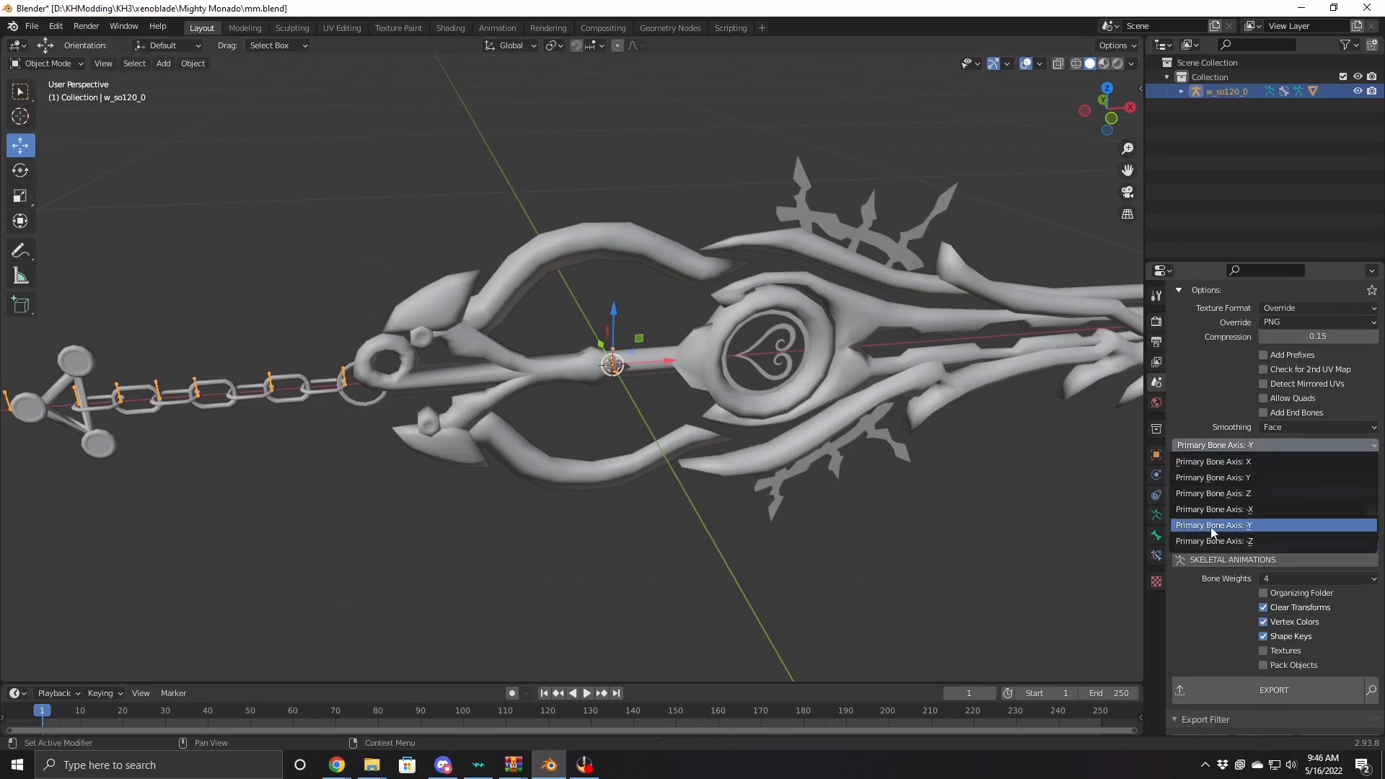
left_click(1251, 479)
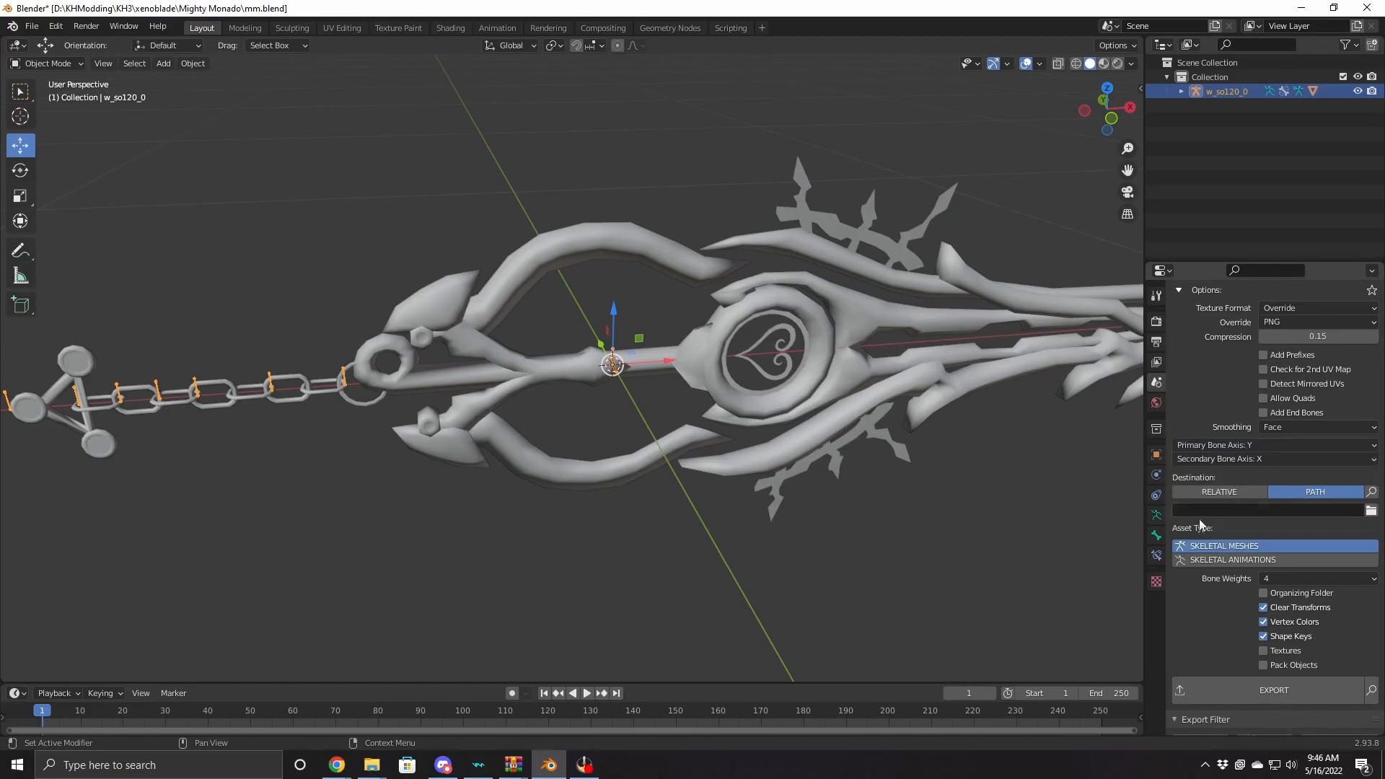
Export the skeletal mesh to the Mighty Monado folder with Clear Transforms, Vertex Colors and Shape Keys off and Pack Objects on
left_click(1370, 510)
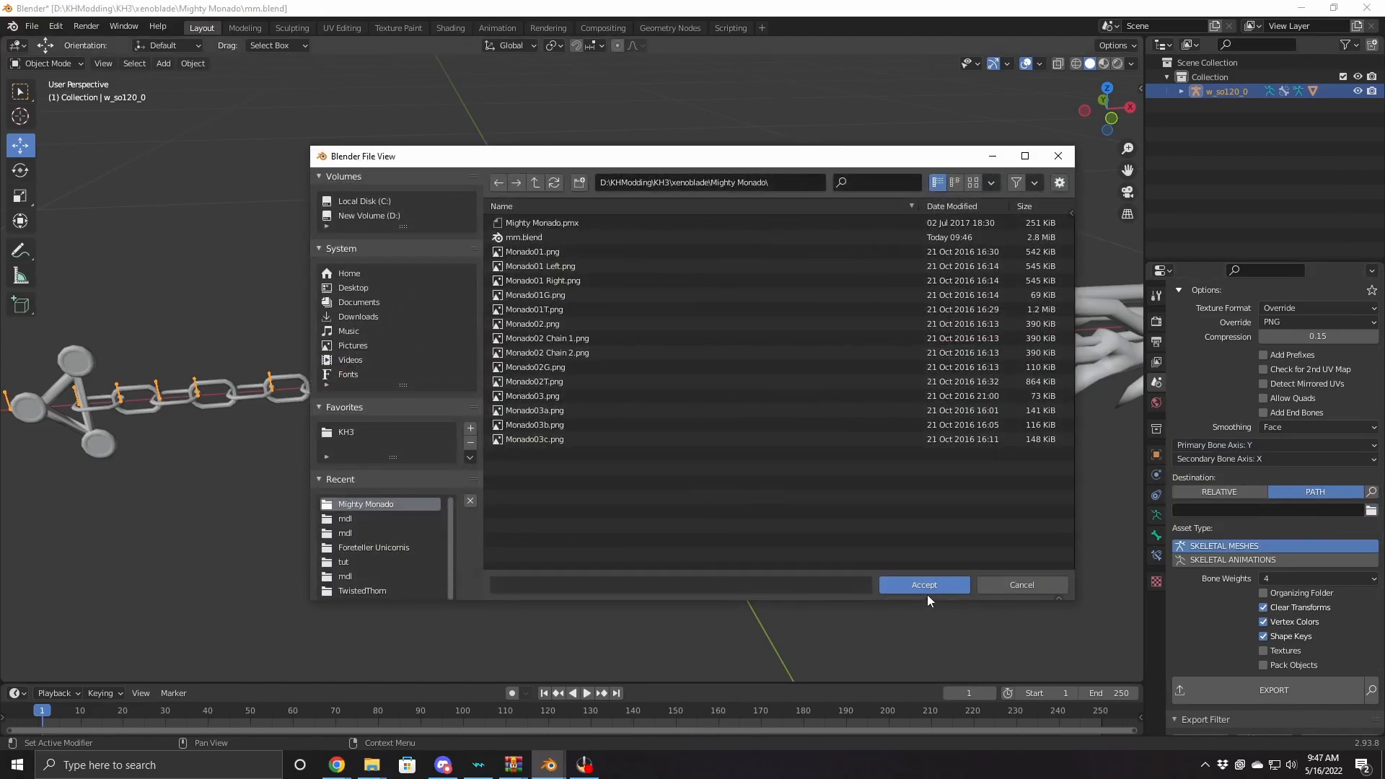
left_click(920, 587)
left_click(1263, 608)
left_click_drag(1264, 619, 1266, 649)
left_click(1264, 665)
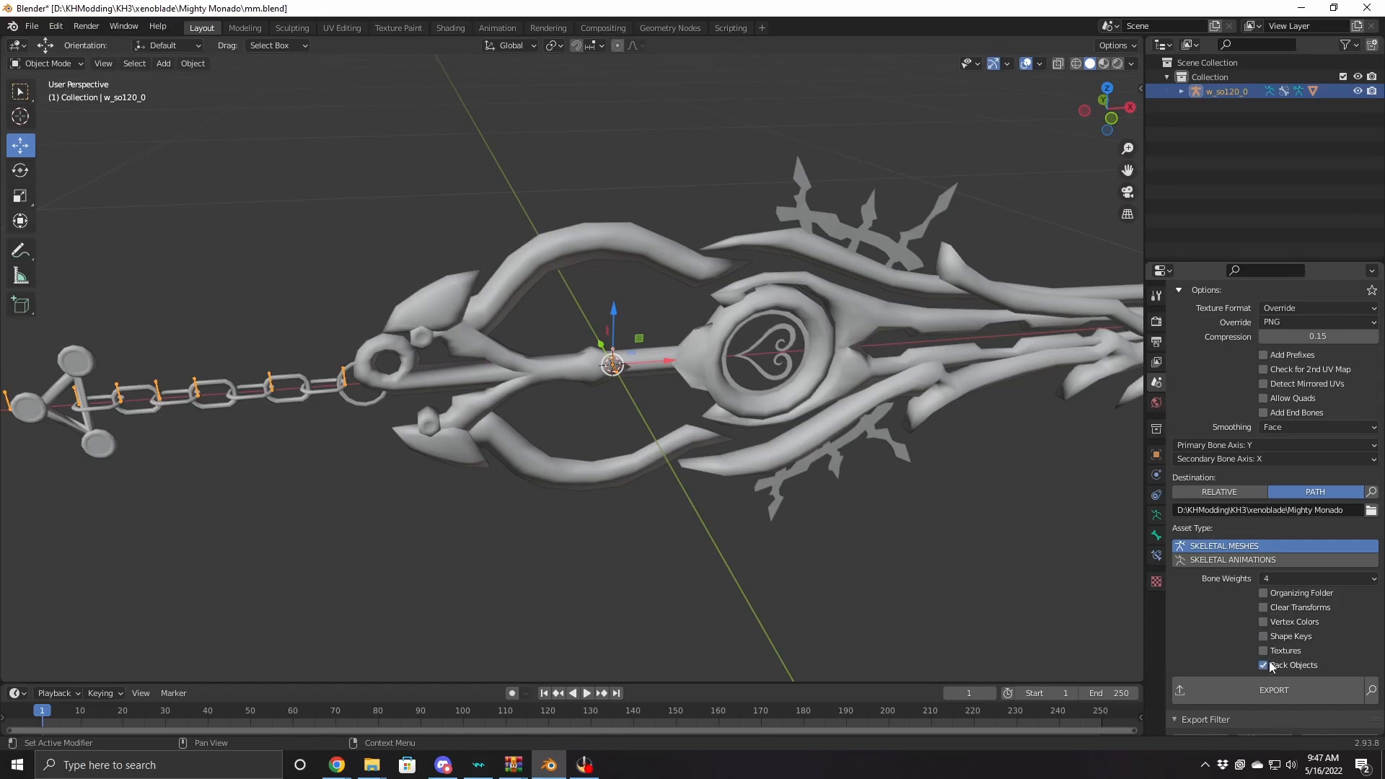
left_click(1236, 686)
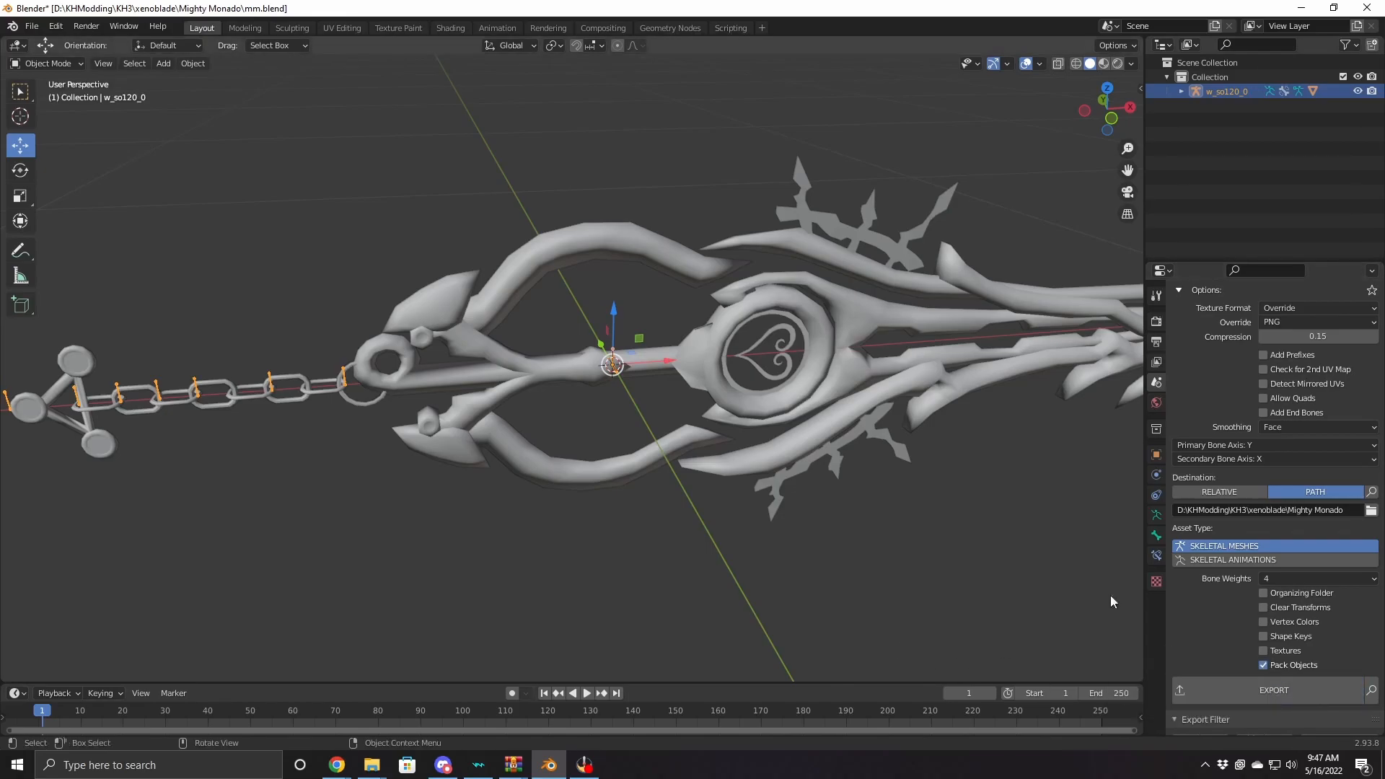
Triangulate all faces of the sword mesh, reselect the armature and export the skeletal mesh again
key("Tab")
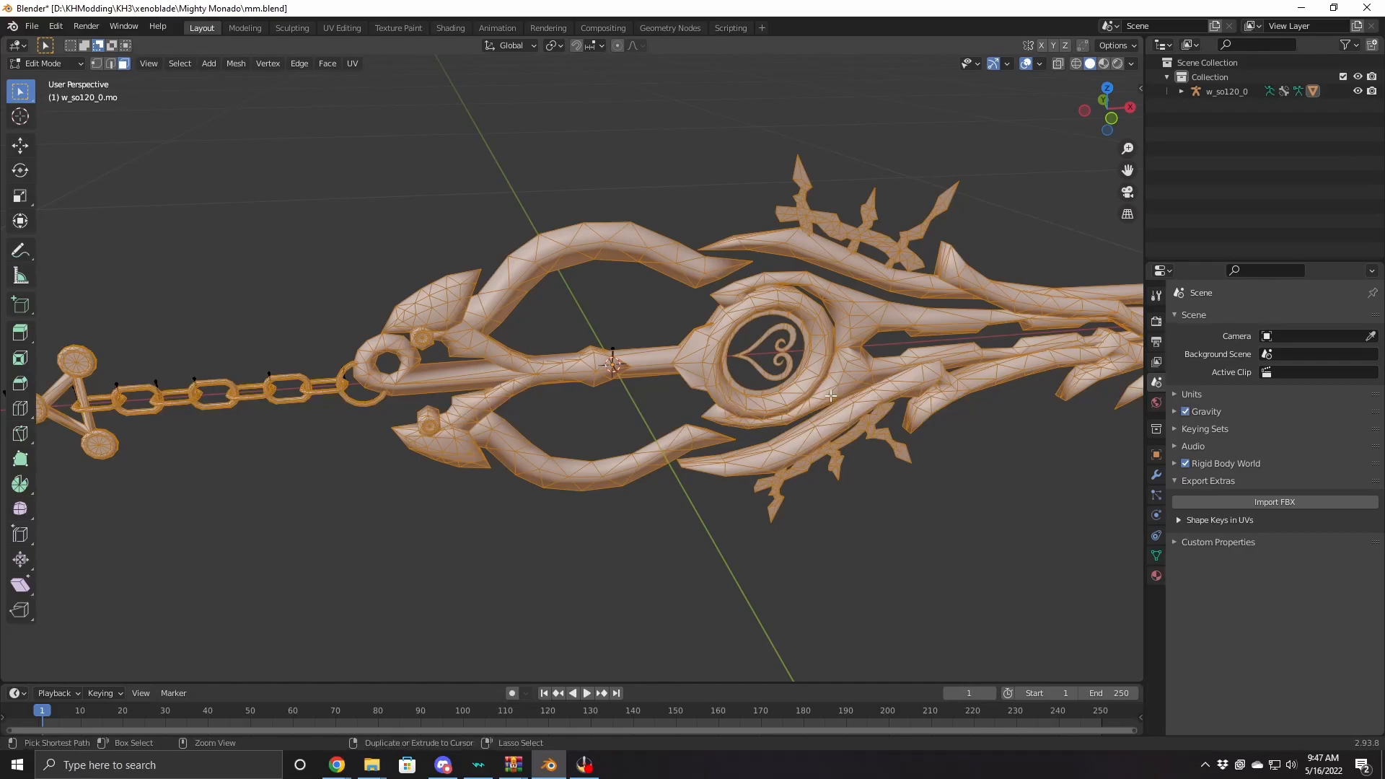
key("ctrl+t")
key("Tab")
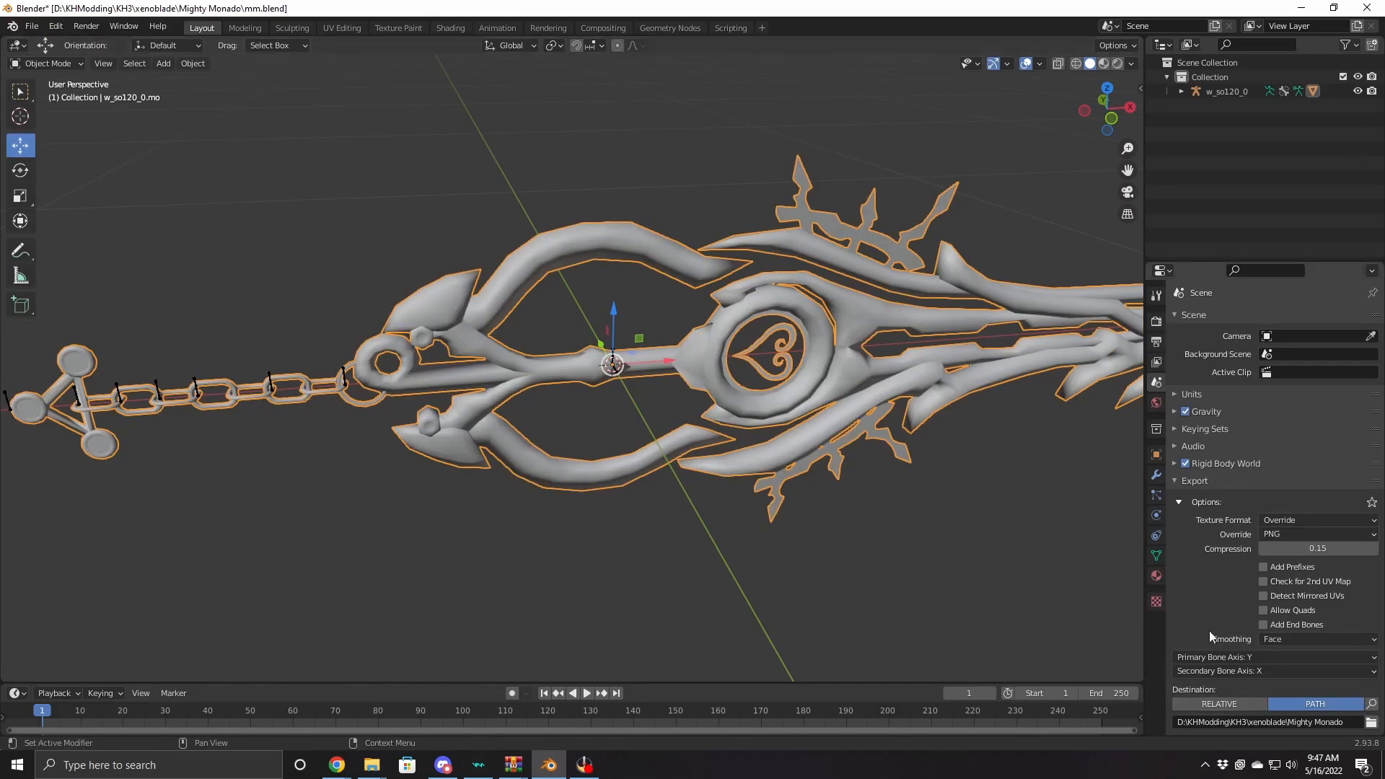
left_click(611, 350)
scroll(1267, 617, "down", 8)
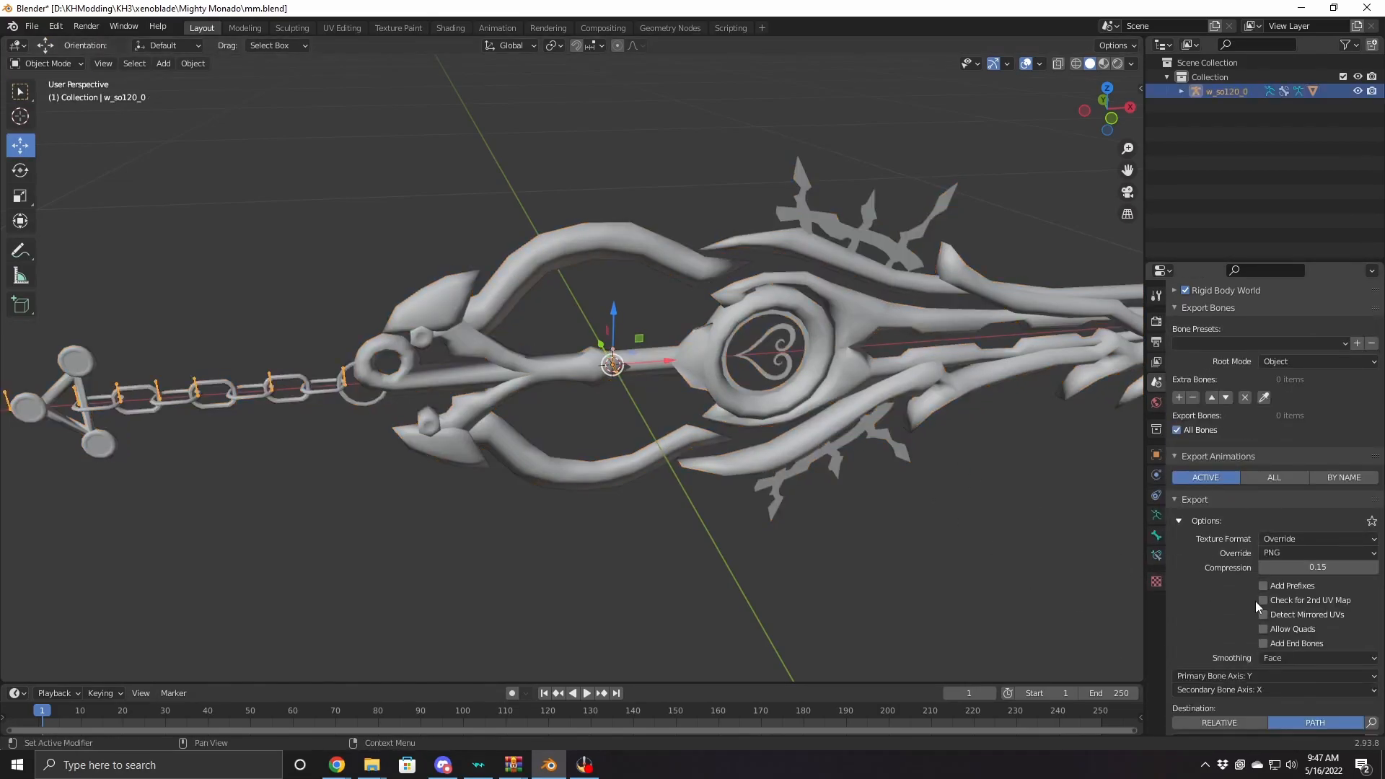
left_click(1282, 639)
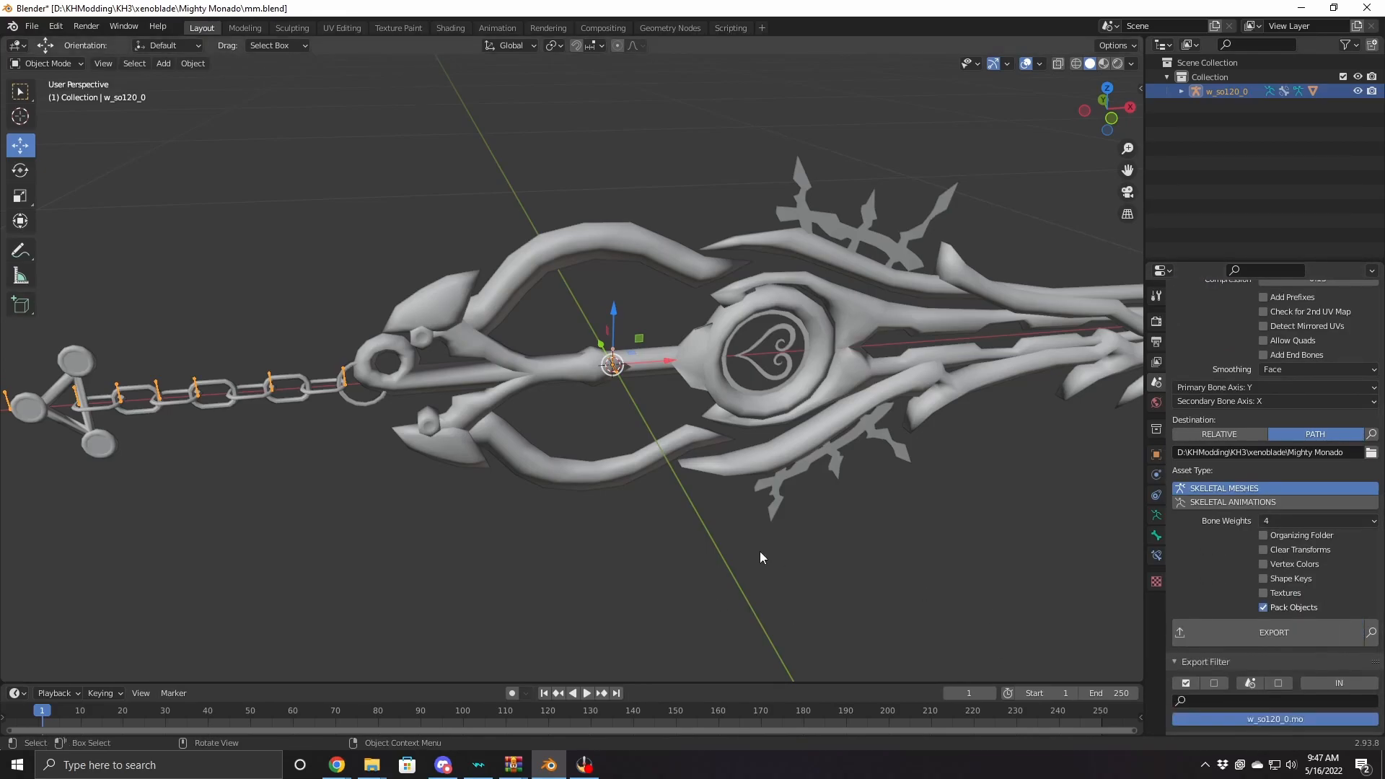
Put the sword mesh in Edit Mode and set up a front X-ray view of the chain links
left_click(691, 352)
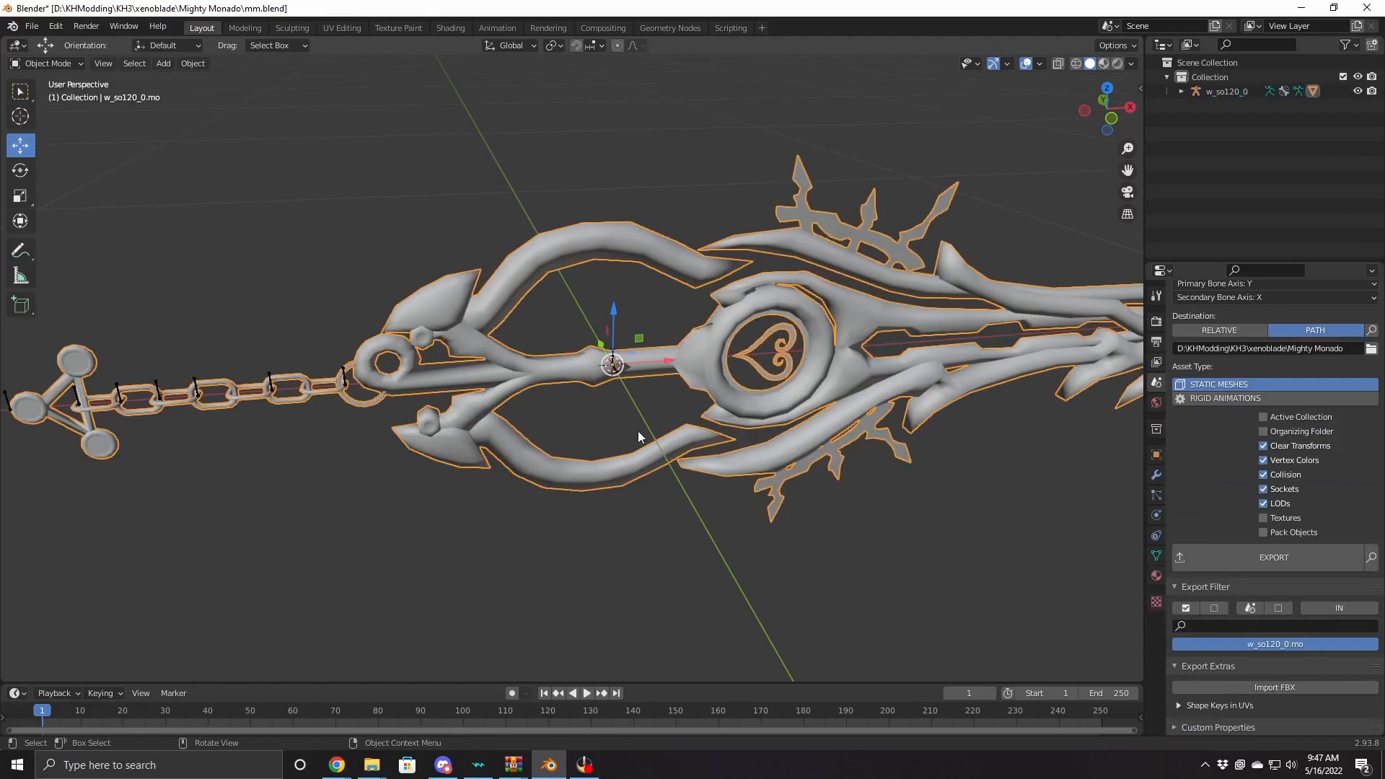
key("Tab")
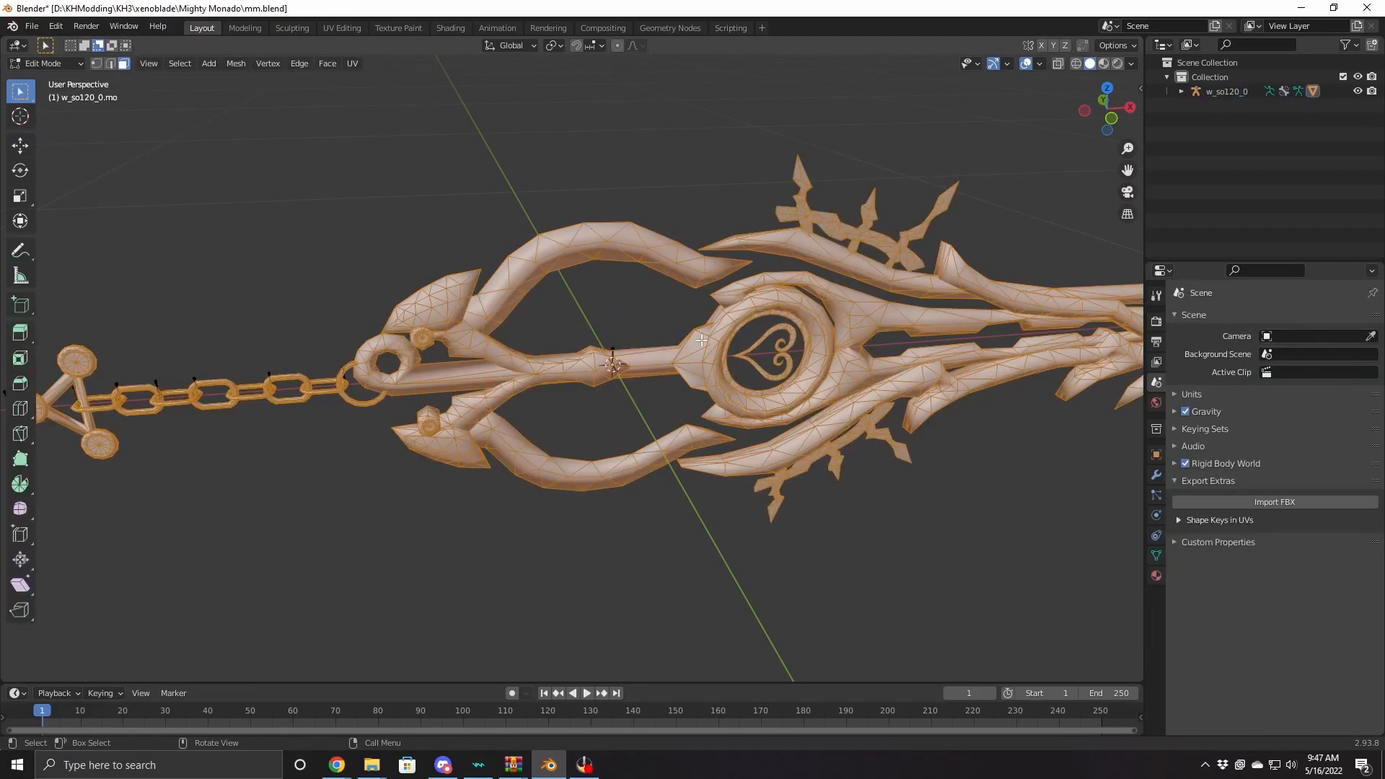
scroll(505, 433, "down", 1)
scroll(342, 443, "up", 4)
middle_click_drag(343, 443, 676, 395, "shift")
scroll(515, 359, "up", 4)
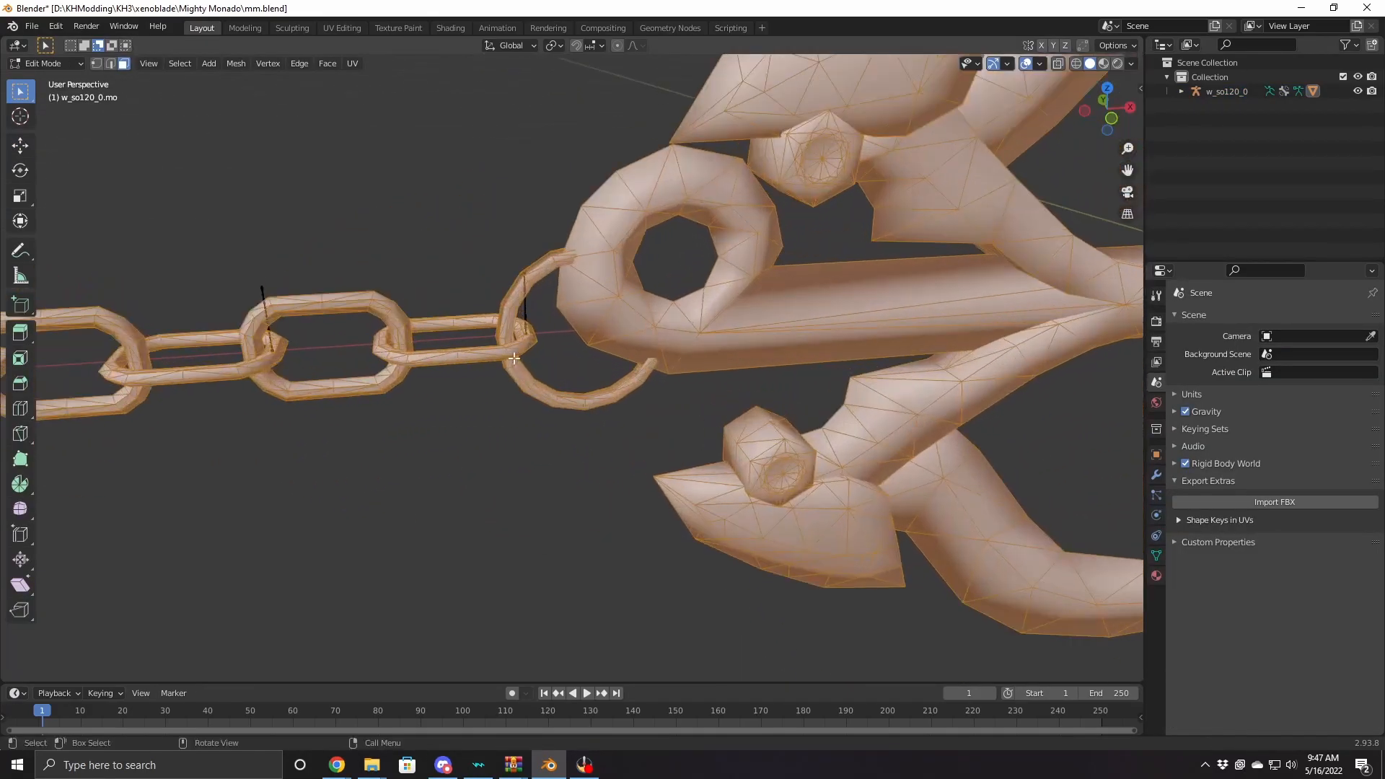
left_click(496, 357)
key("ctrl+l")
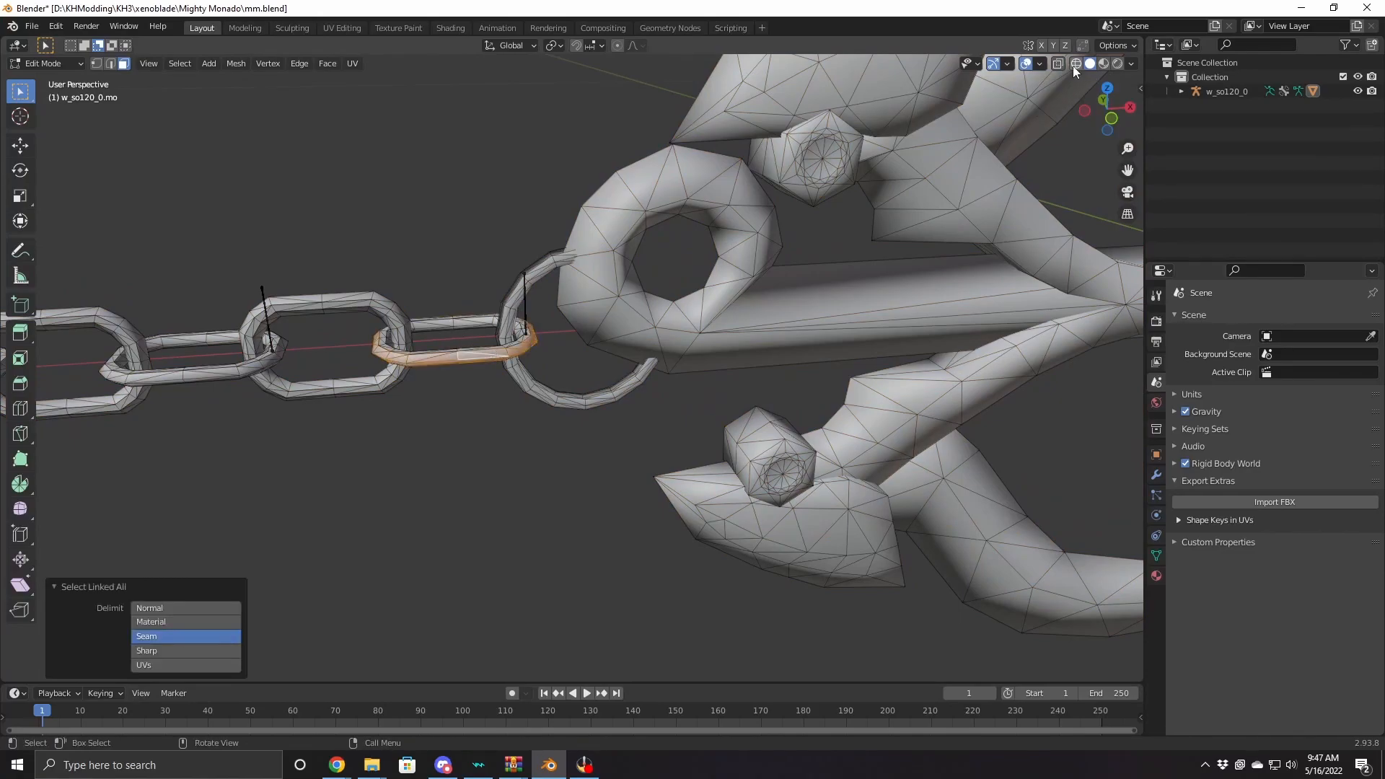
left_click(1111, 116)
middle_click_drag(297, 328, 412, 160, "shift")
Assign the two complete chain links nearest the sword's end ring to the chain1 vertex group and deselect them
left_click_drag(377, 148, 592, 406)
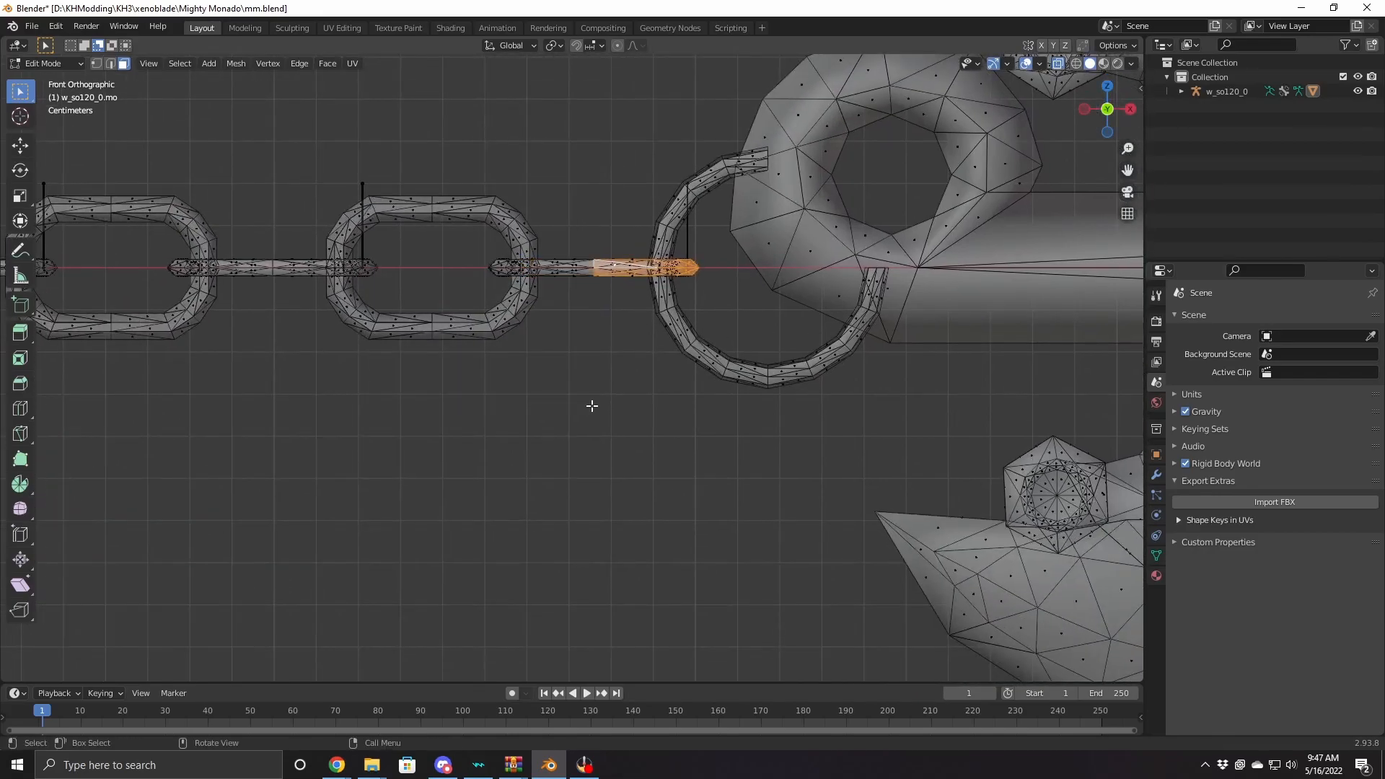
left_click_drag(388, 157, 575, 360)
key("ctrl+l")
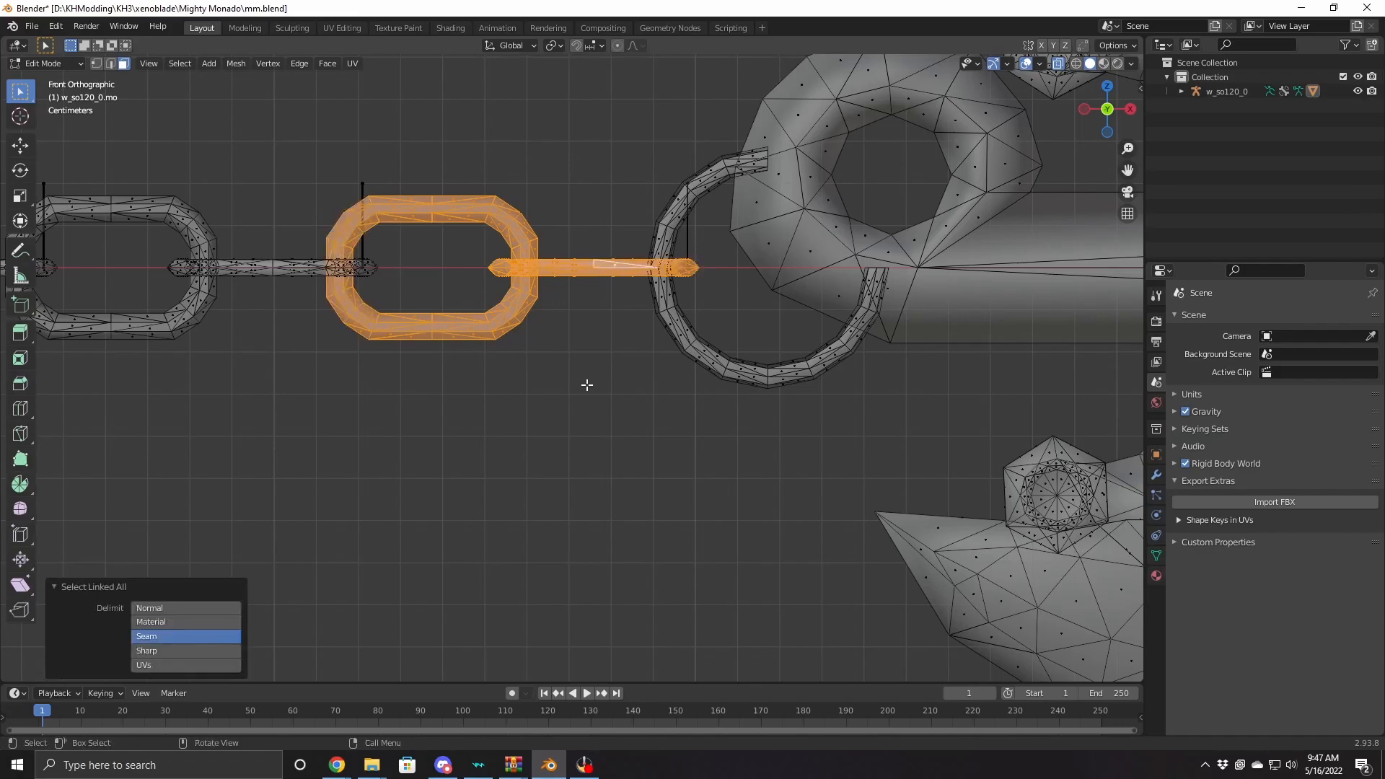
left_click(1157, 556)
scroll(1224, 391, "up", 2)
left_click(1214, 380)
left_click(1210, 452)
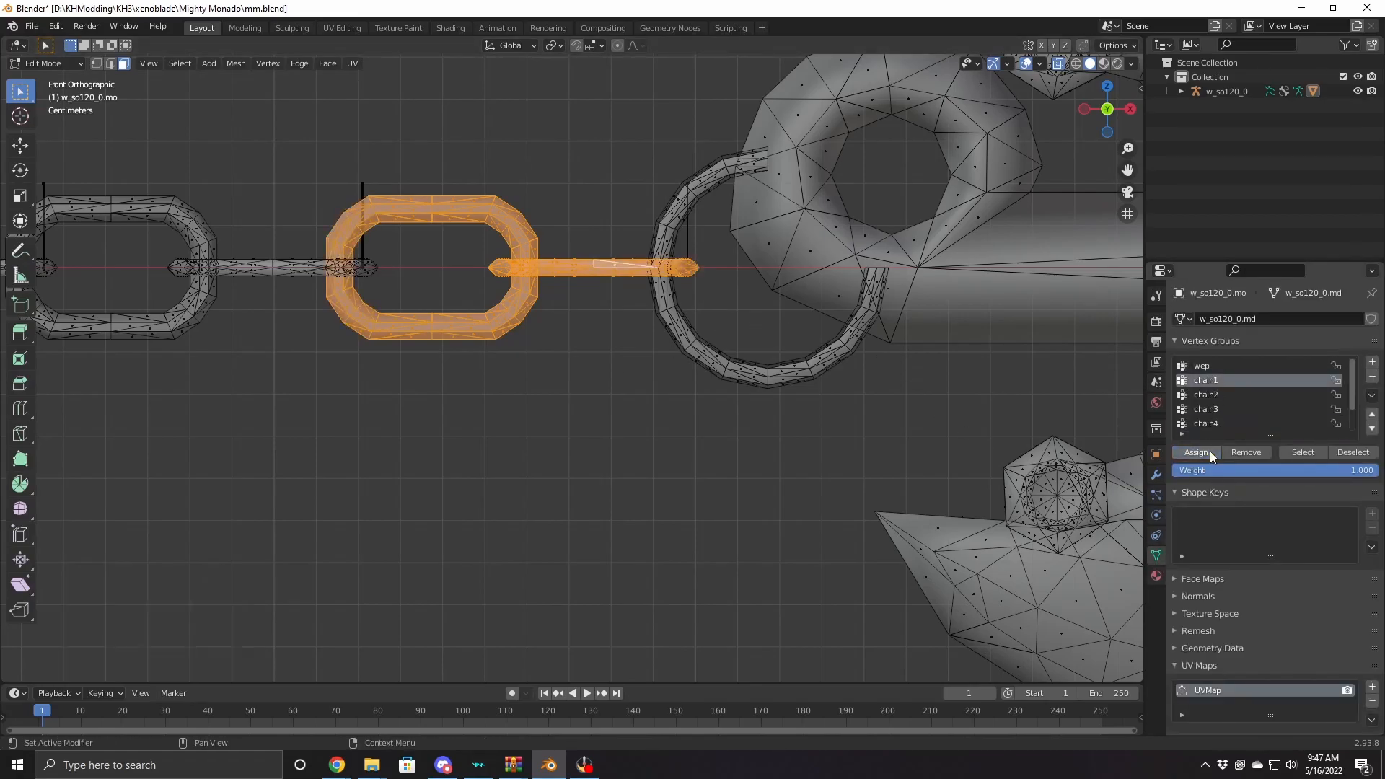
left_click(1336, 451)
Assign the next two complete links along the chain to the chain2 vertex group and clear the selection
middle_click_drag(384, 430, 675, 340, "shift")
left_click_drag(515, 216, 678, 408)
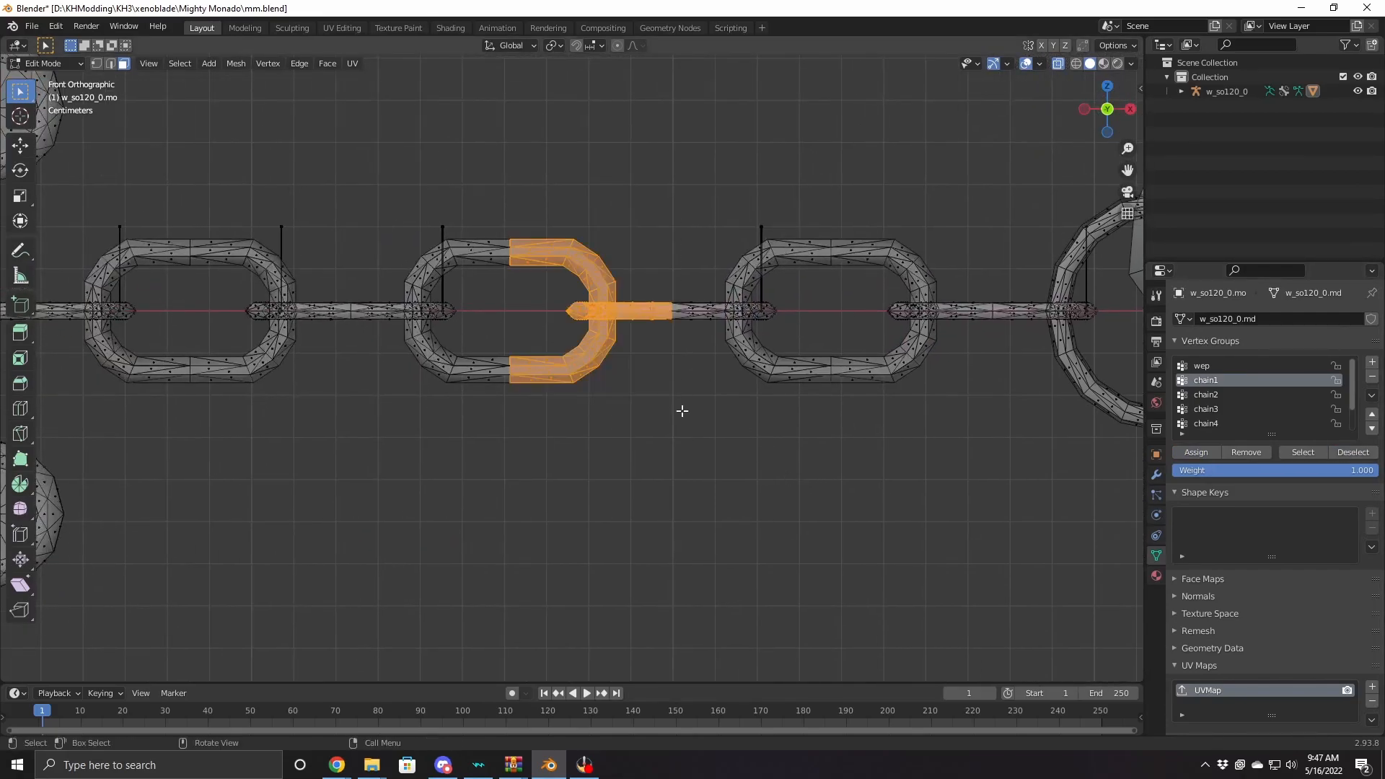
left_click(1208, 395)
left_click(1202, 454)
key("ctrl+l")
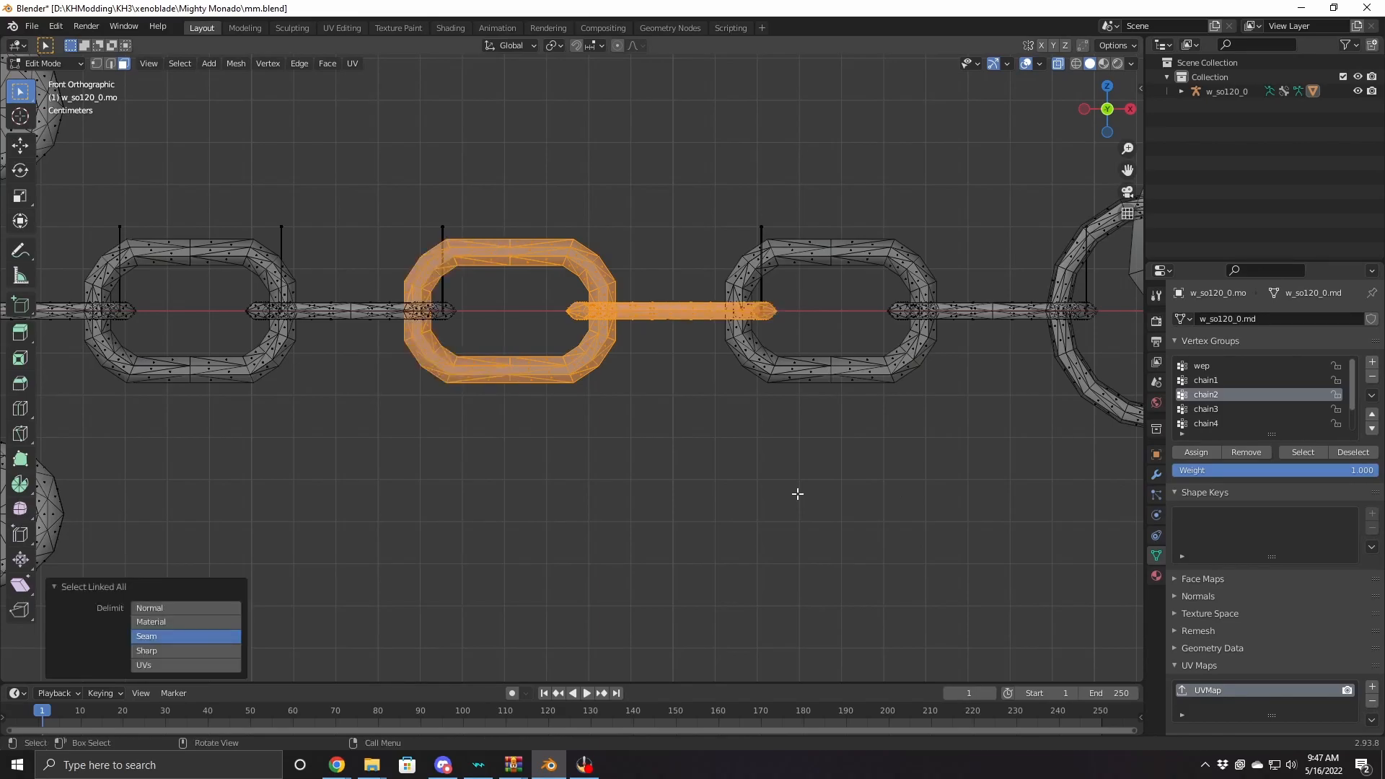
left_click(1212, 451)
key("alt+a")
Assign the following edge-on link to the chain3 vertex group and deselect it
middle_click_drag(489, 505, 745, 485, "shift")
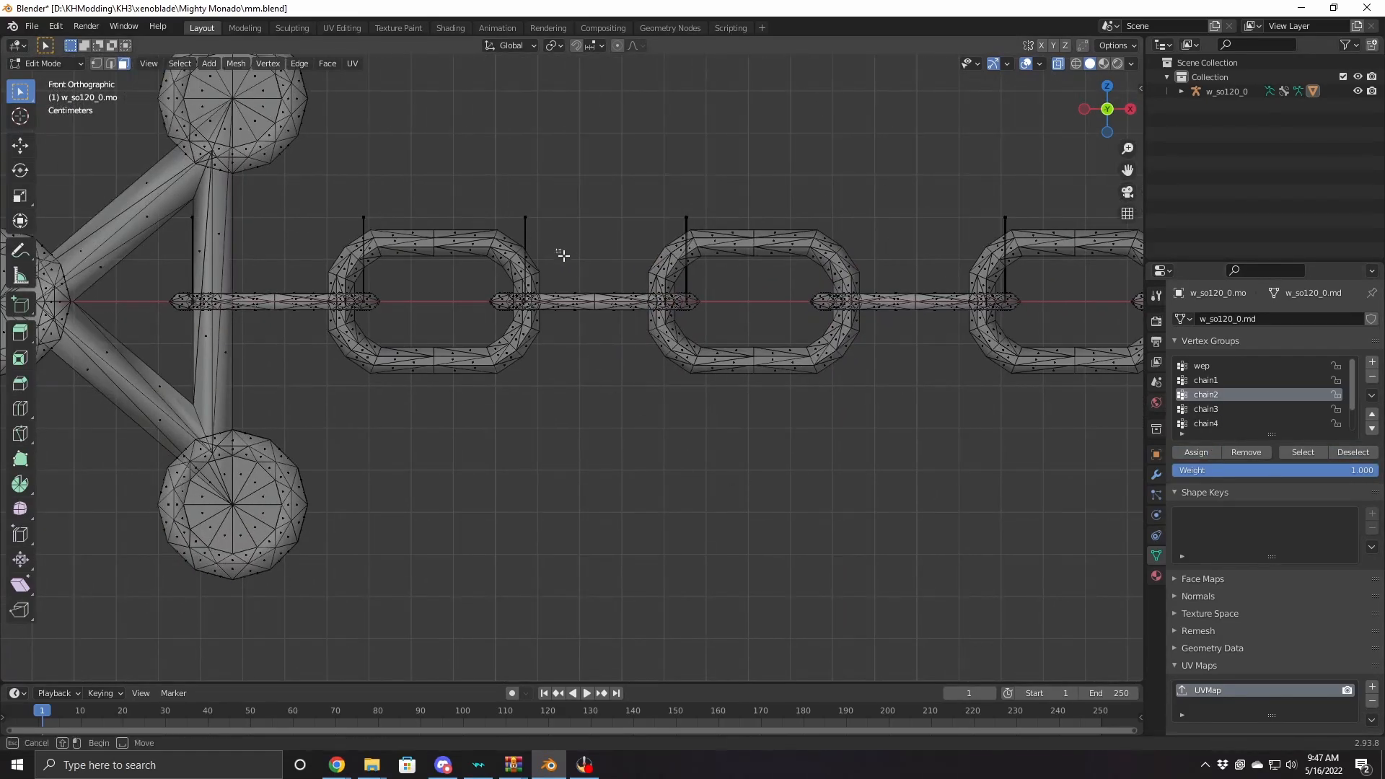
left_click_drag(559, 251, 633, 346)
key("ctrl+l")
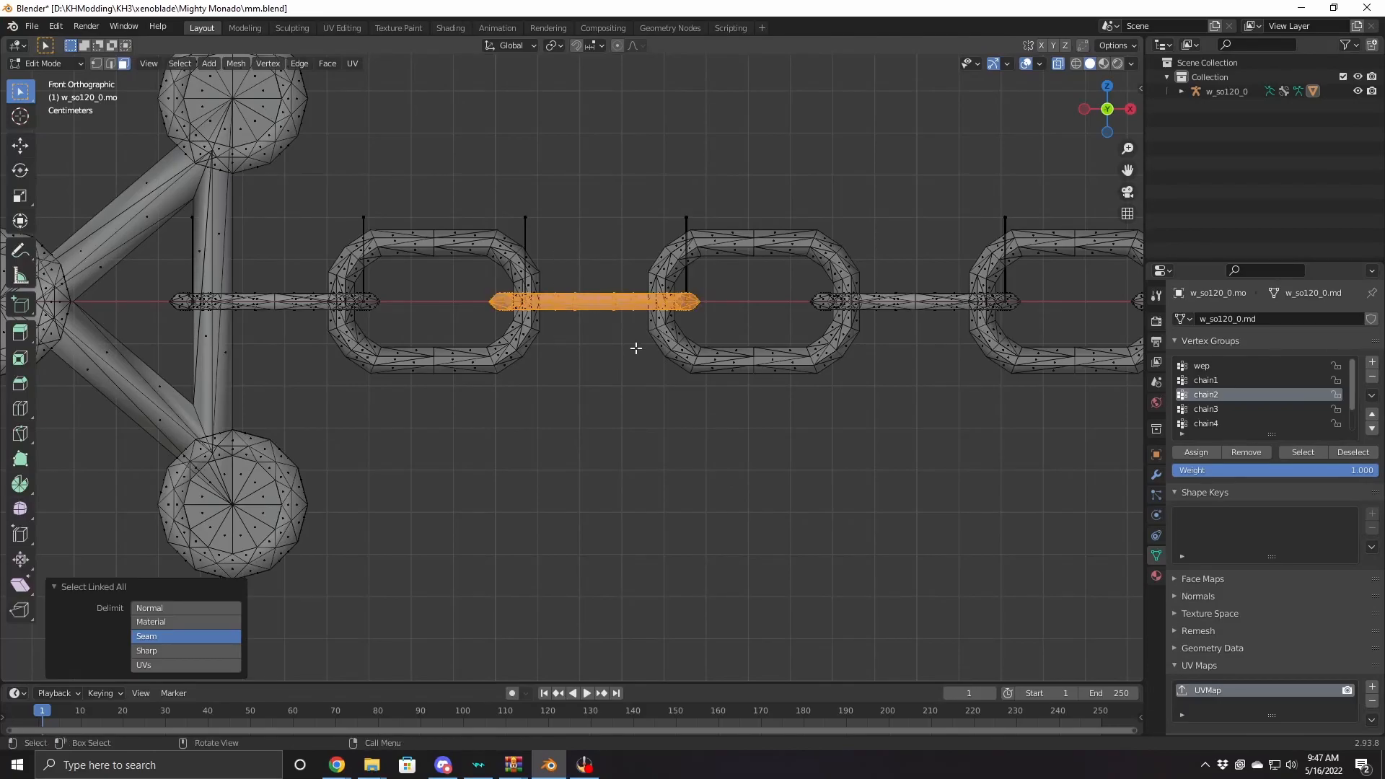
left_click(1228, 409)
left_click(1196, 452)
left_click(1367, 454)
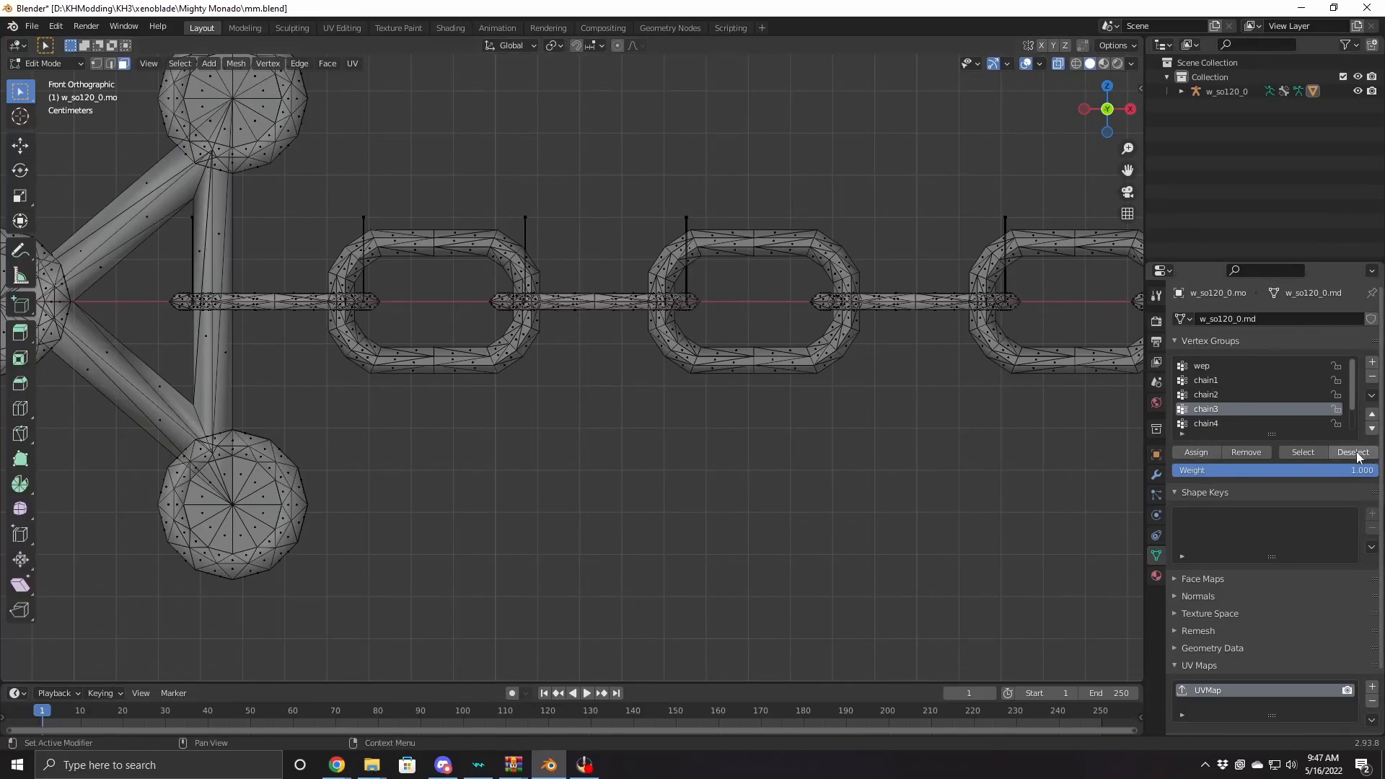
Assign the last oval link before the triangular charm to the chain4 vertex group and deselect it
left_click_drag(385, 210, 470, 386)
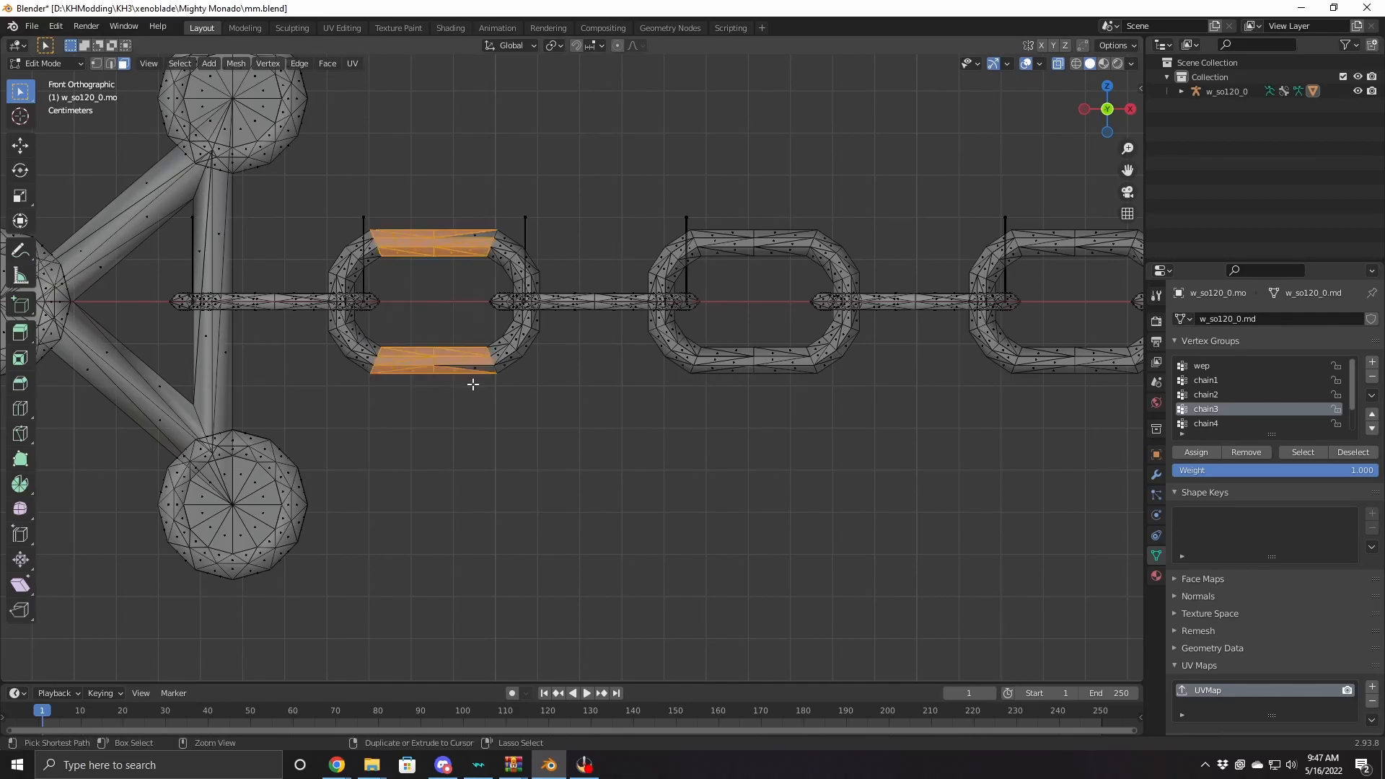
key("ctrl+l")
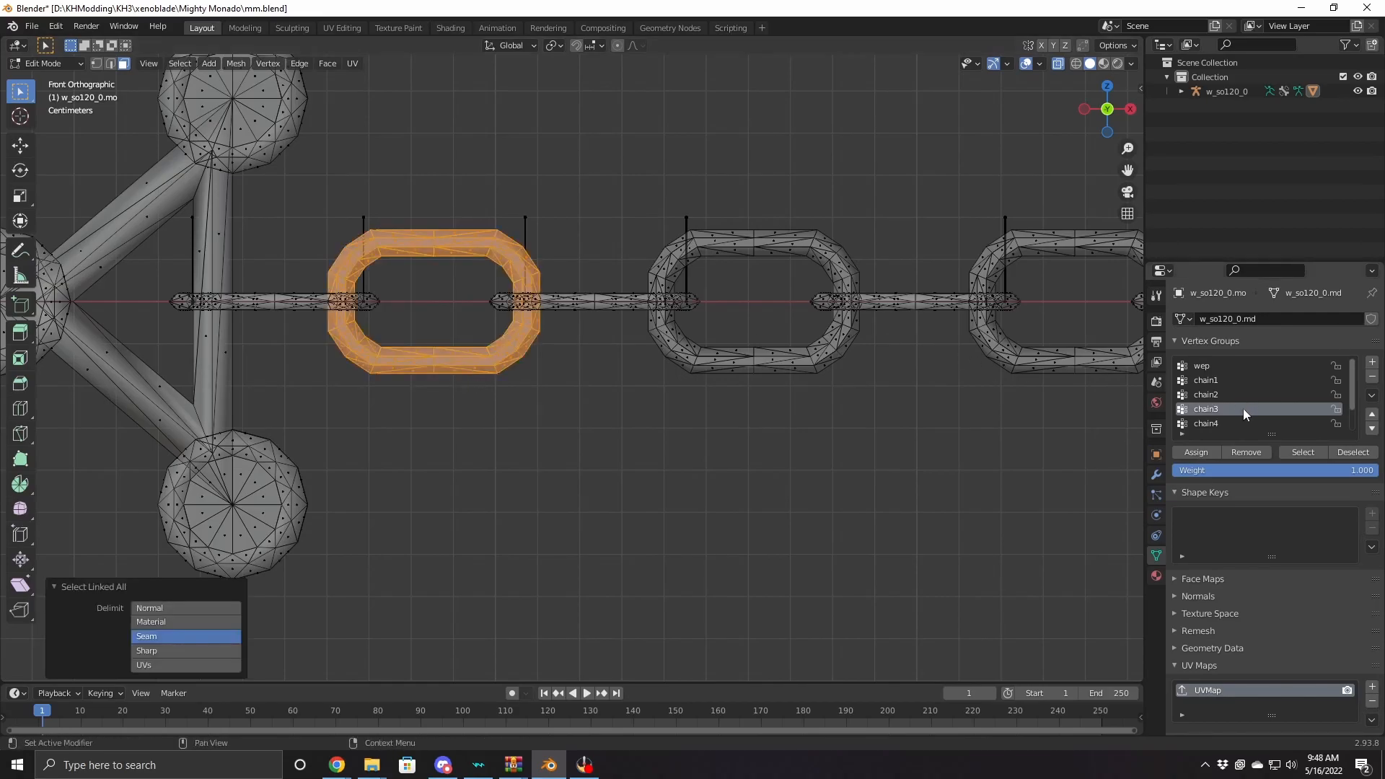
left_click(1217, 423)
left_click(1242, 455)
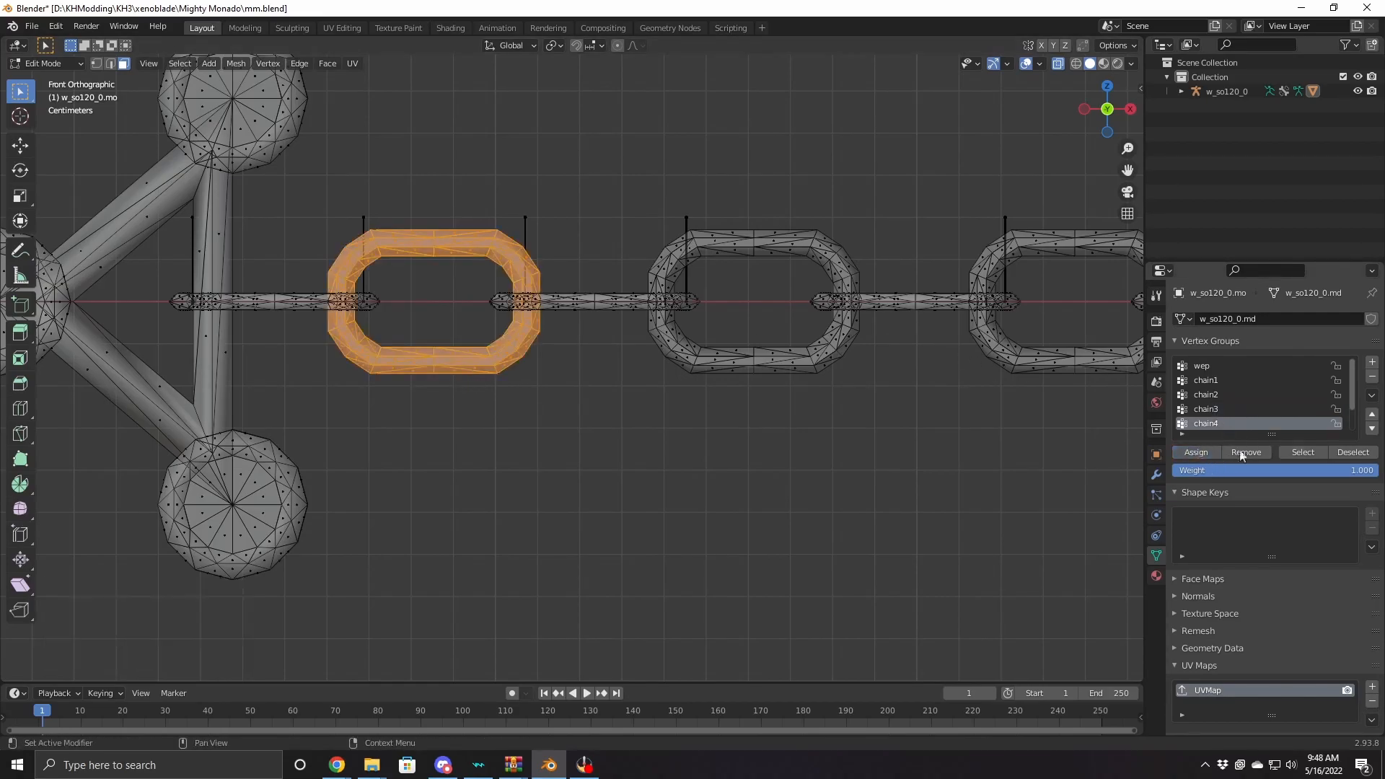
left_click(1352, 452)
Assign the edge-on link attached to the triangular charm to the chain5 vertex group and deselect it
middle_click_drag(248, 269, 495, 312, "shift")
key("b")
left_click_drag(532, 344, 636, 422)
key("ctrl+l")
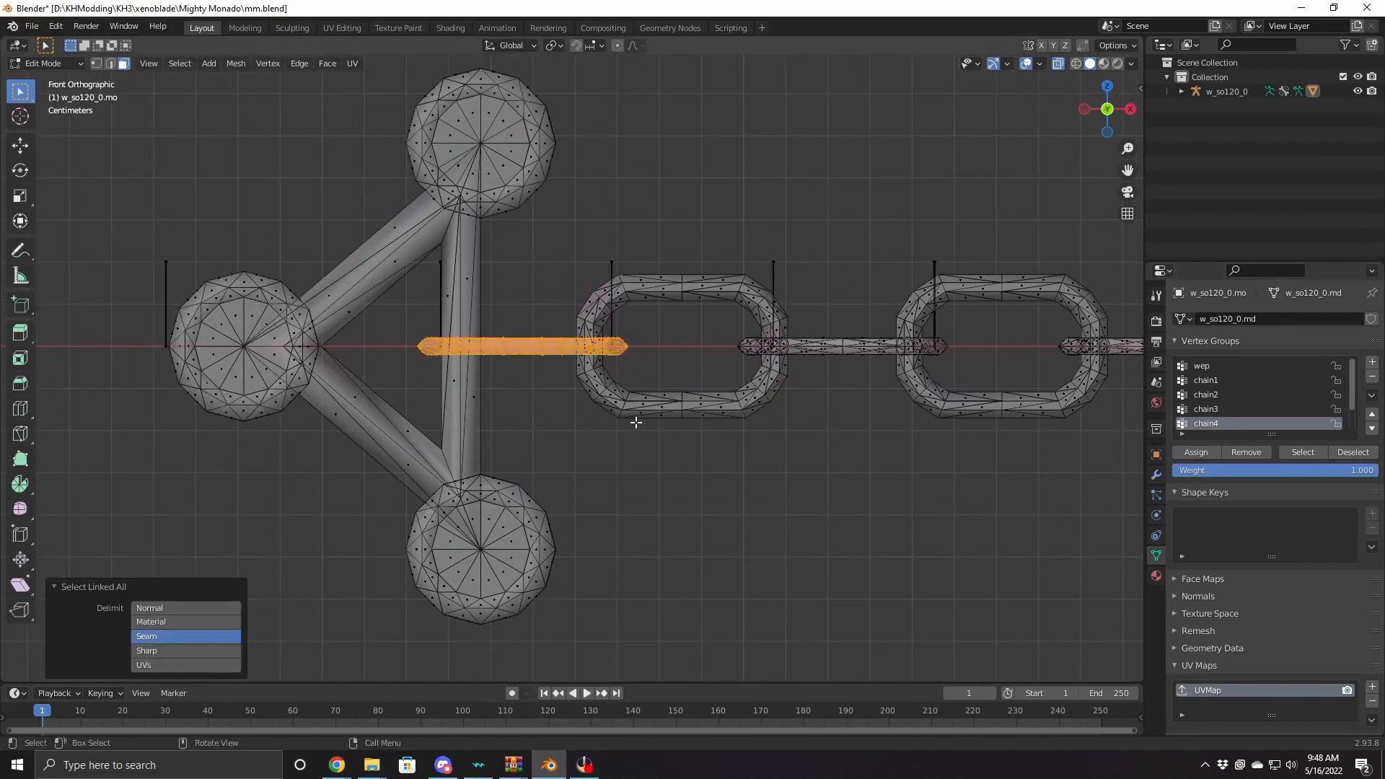
scroll(1229, 413, "down", 1)
left_click(1209, 422)
left_click(1216, 448)
left_click(1337, 451)
Assign the whole triangular charm, including its three discs and connecting bars, to the chain6 vertex group and deselect it
middle_click_drag(654, 478, 750, 478, "shift")
left_click_drag(415, 75, 655, 231)
key("ctrl+l")
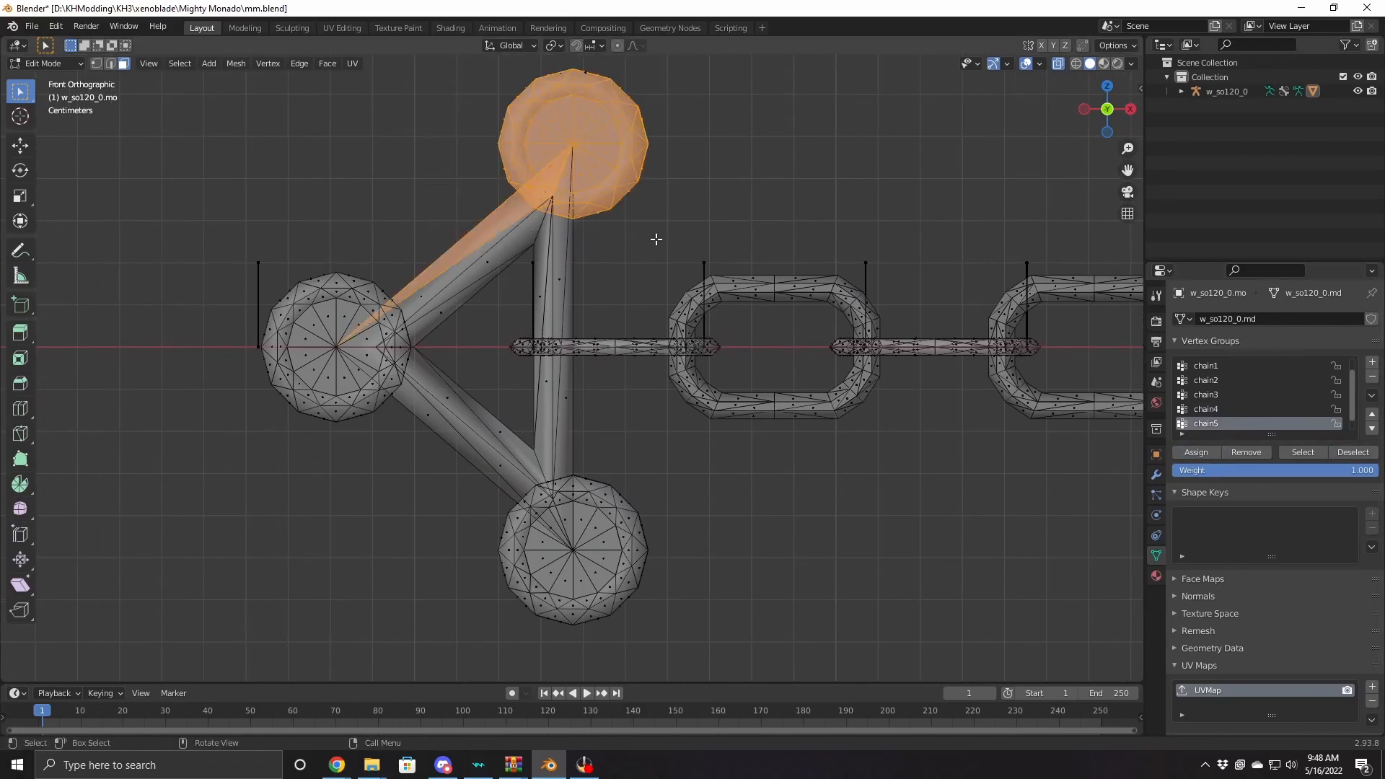
left_click_drag(180, 275, 411, 485, "shift")
left_click_drag(376, 436, 658, 655, "shift")
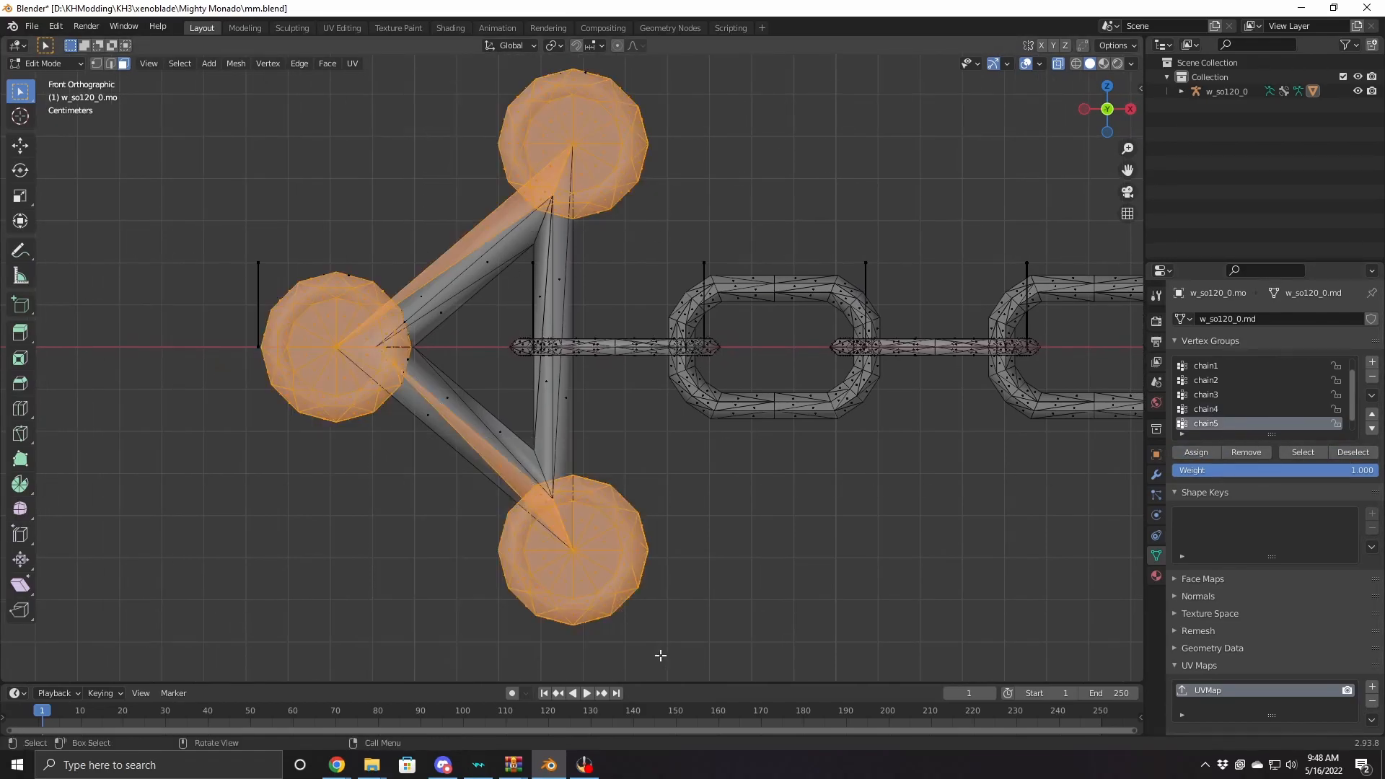
key("ctrl+l")
scroll(1228, 417, "down", 1)
left_click(1224, 423)
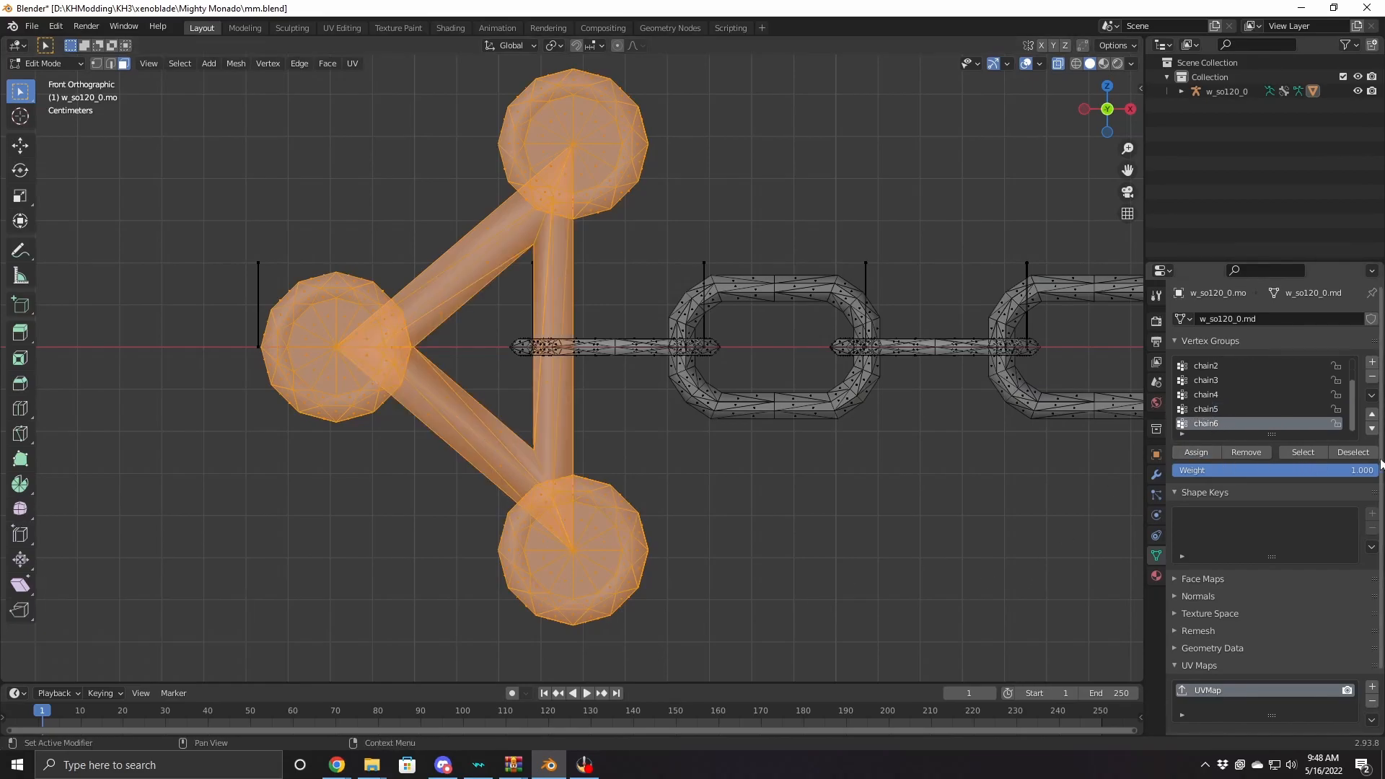
left_click(1353, 452)
Return the sword mesh to Object Mode and turn off the X-ray display
key("Tab")
scroll(838, 469, "down", 5)
middle_click_drag(838, 469, 828, 500)
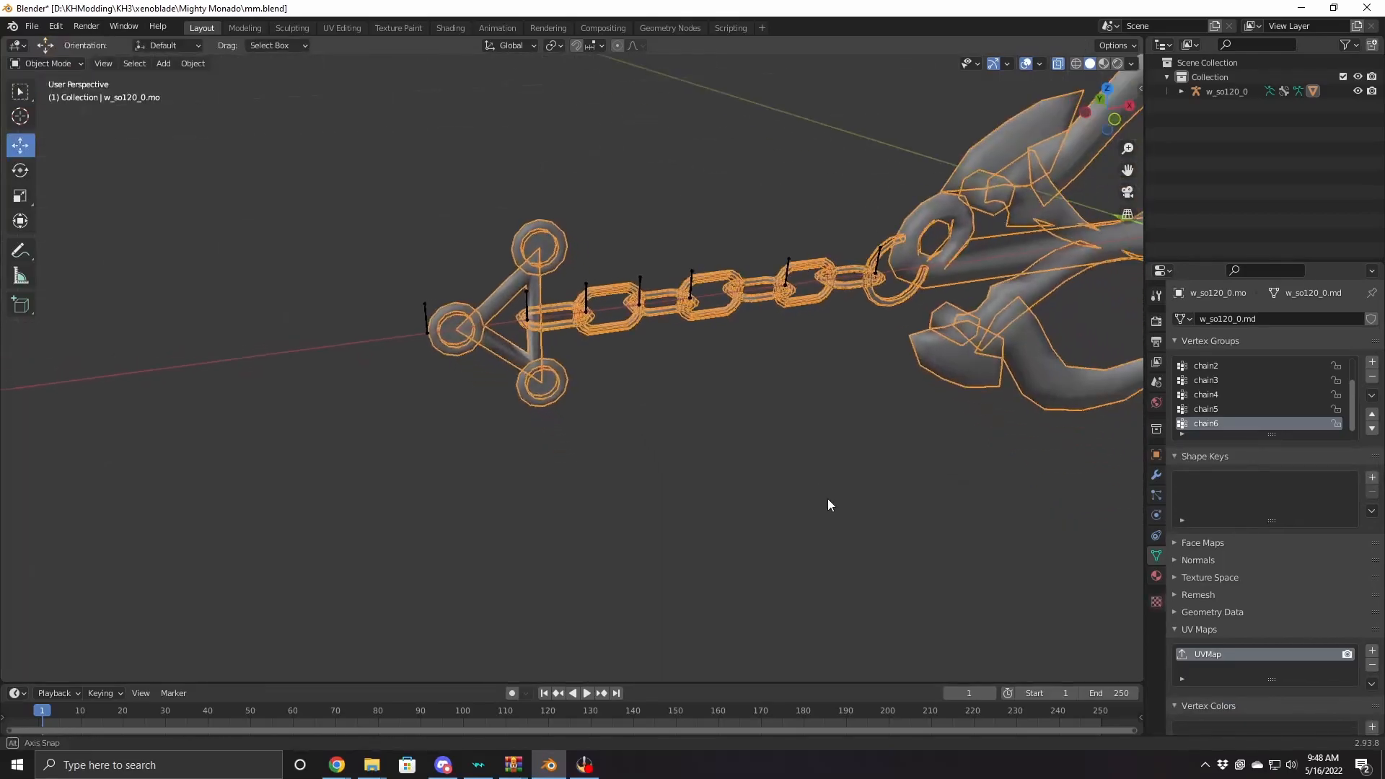
left_click(1058, 63)
mouse_move(1005, 289)
middle_mouse_down()
mouse_move(847, 382)
mouse_move(859, 391)
mouse_move(730, 452)
middle_mouse_up()
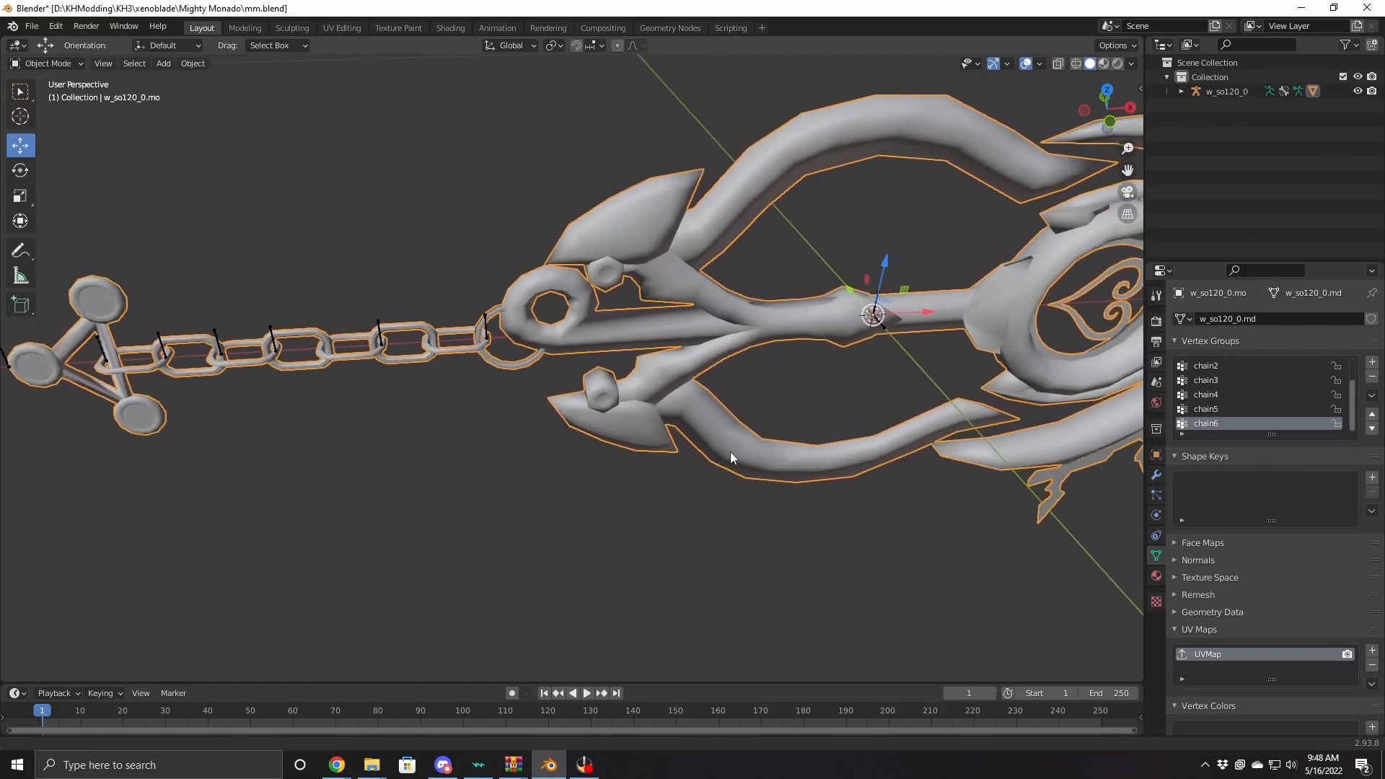
Examine the armature's chain bones against the chain links in Edit Mode, and return to Object Mode
left_click(489, 330)
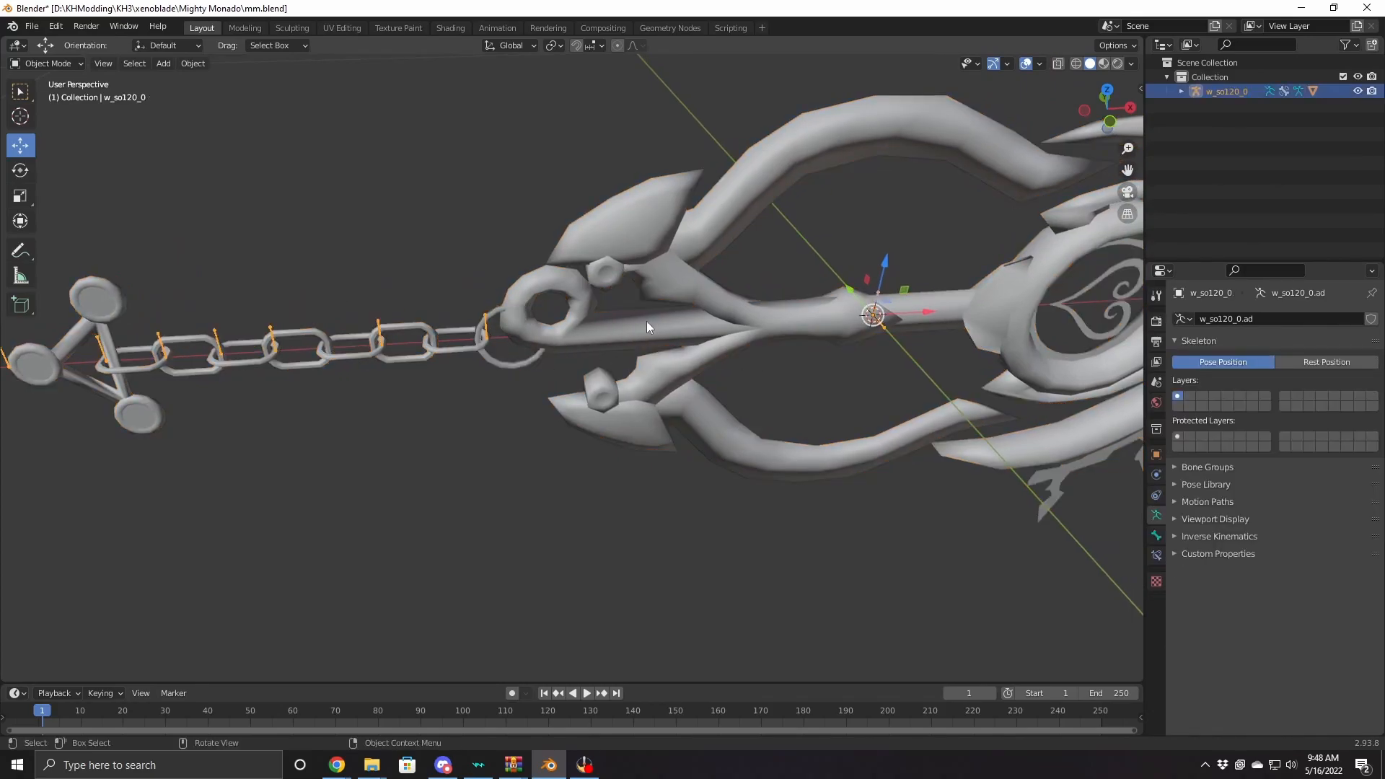
key("Tab")
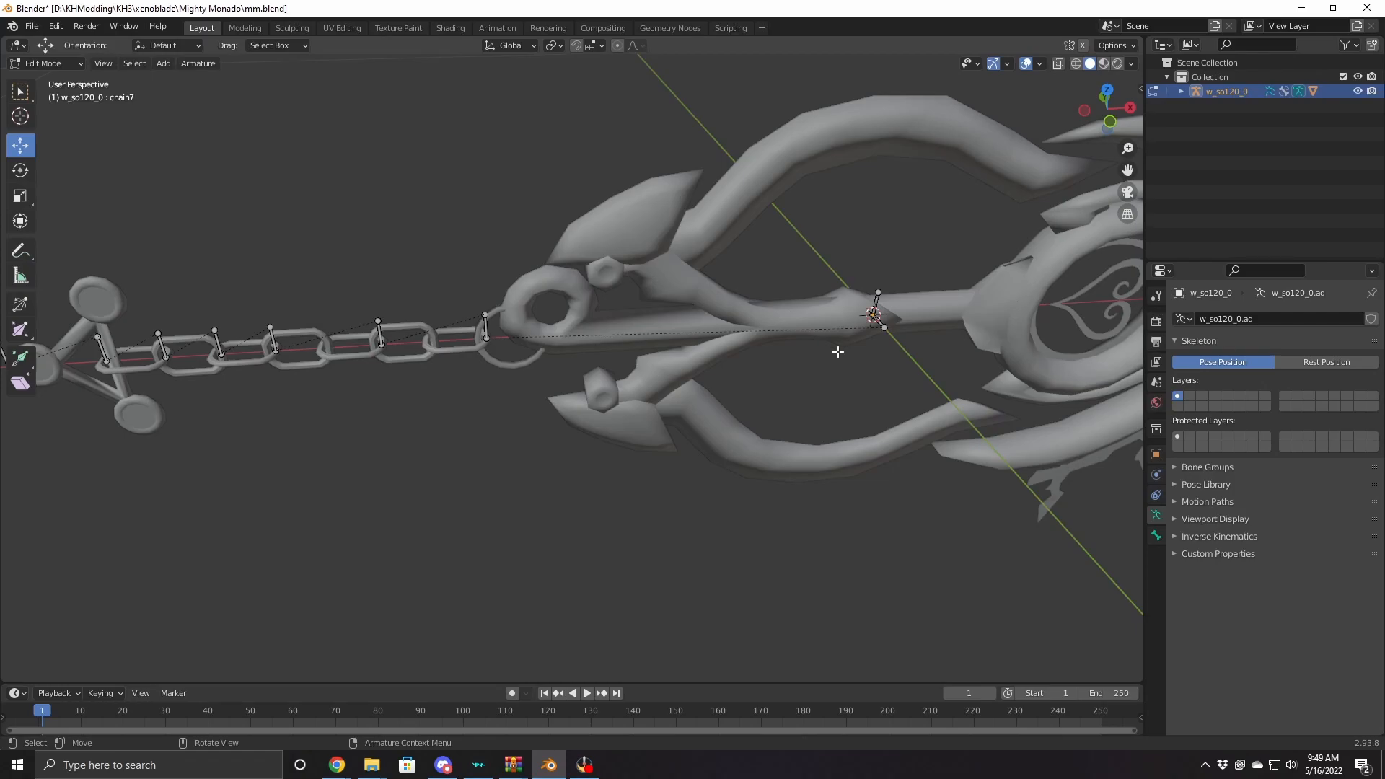
middle_click_drag(652, 484, 509, 348)
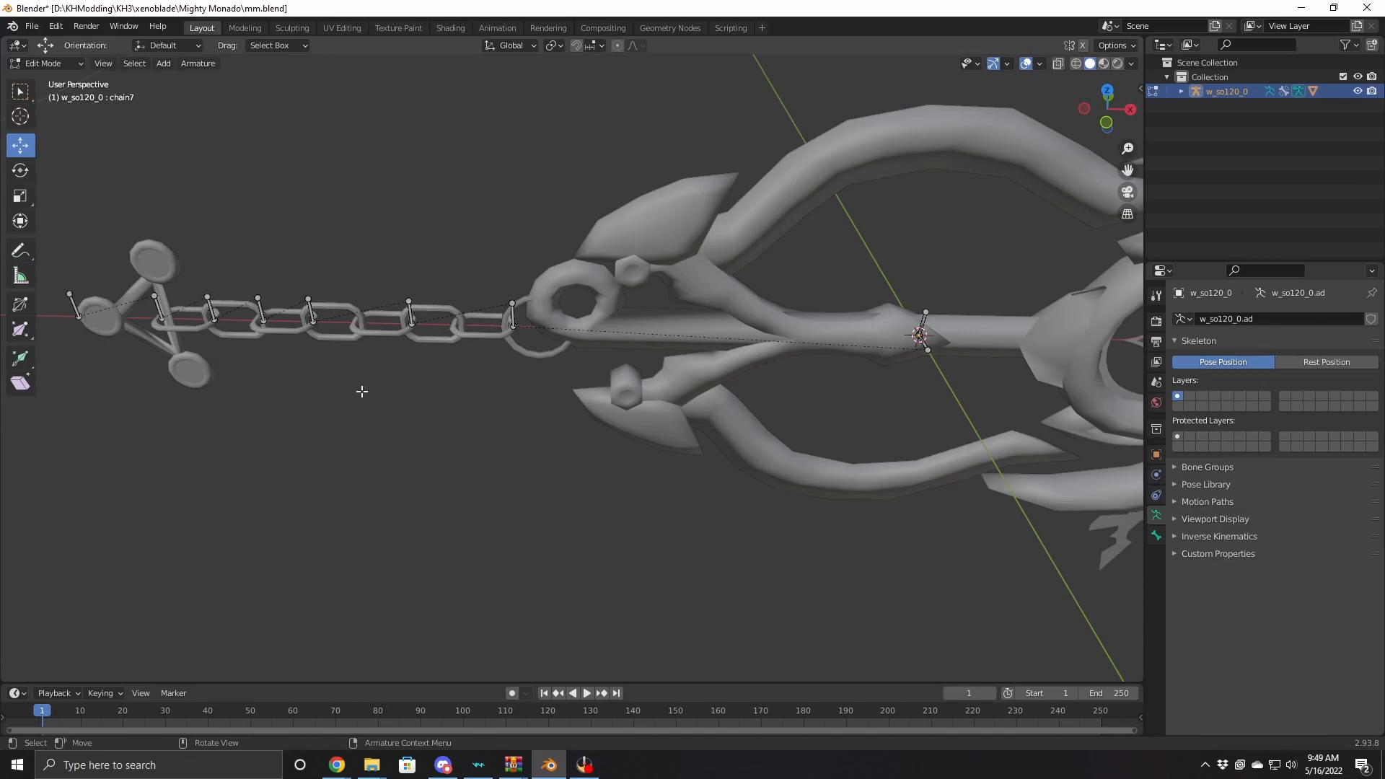
key("Tab")
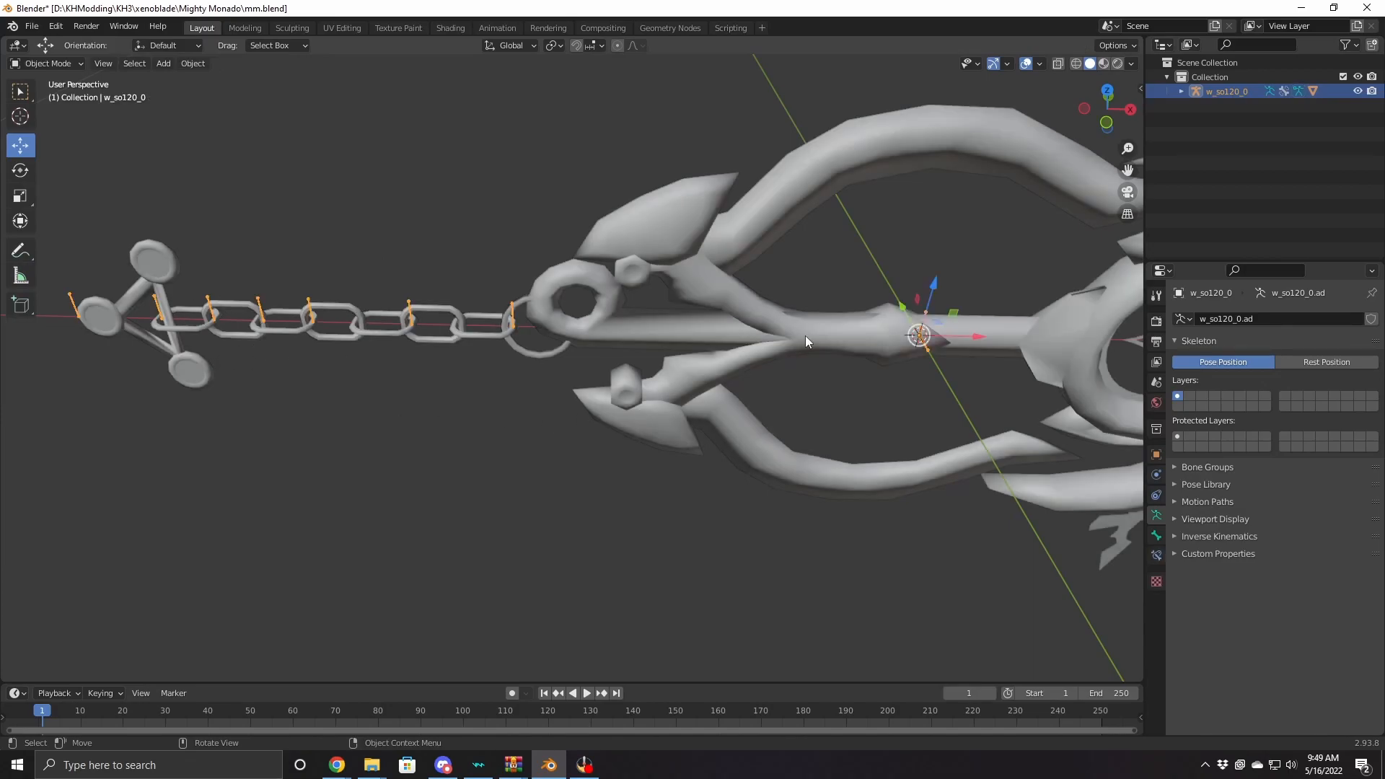
In the sword mesh's Edit Mode, select the vertex groups chain6 through chain1 one after another to check their assigned parts
left_click(568, 391)
key("Tab")
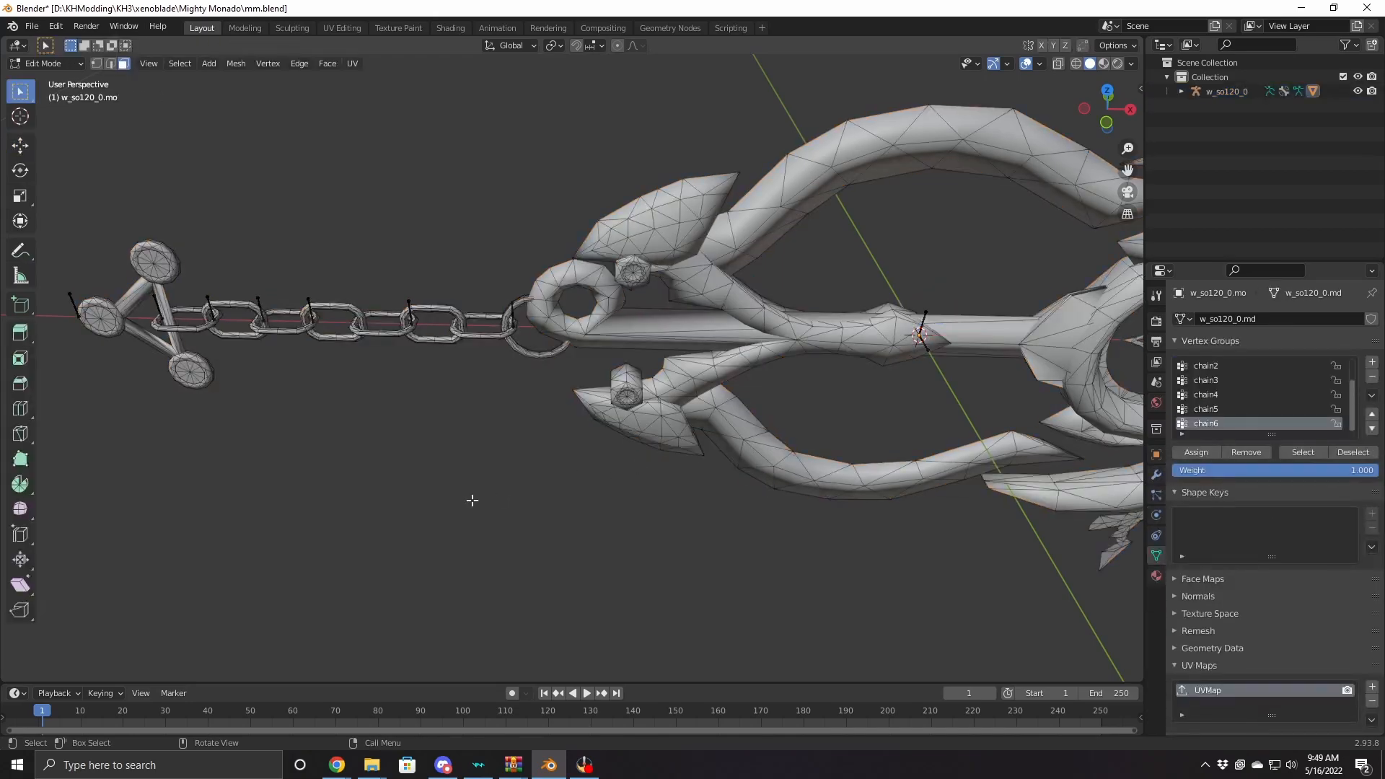
left_click(1303, 454)
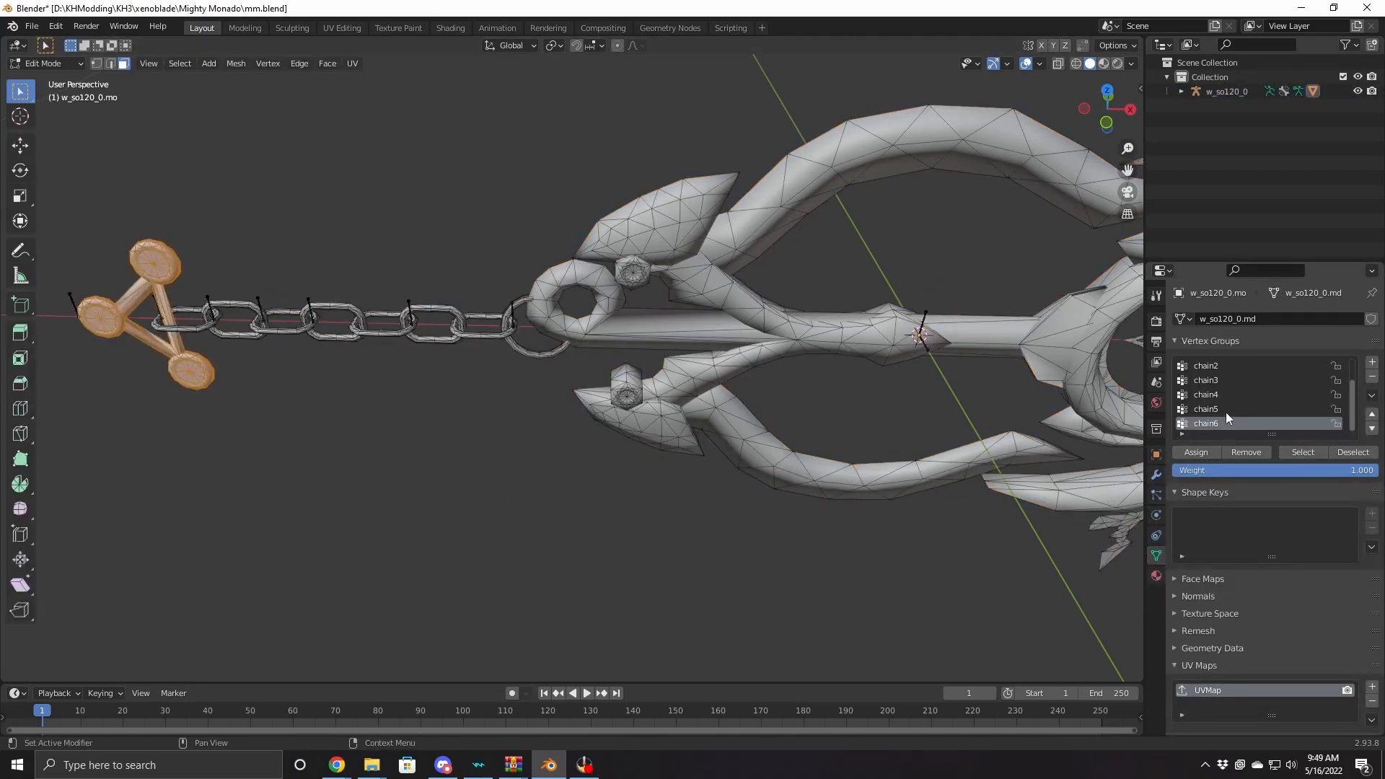
left_click(1226, 409)
left_click(1298, 452)
left_click(1245, 395)
left_click(1287, 452)
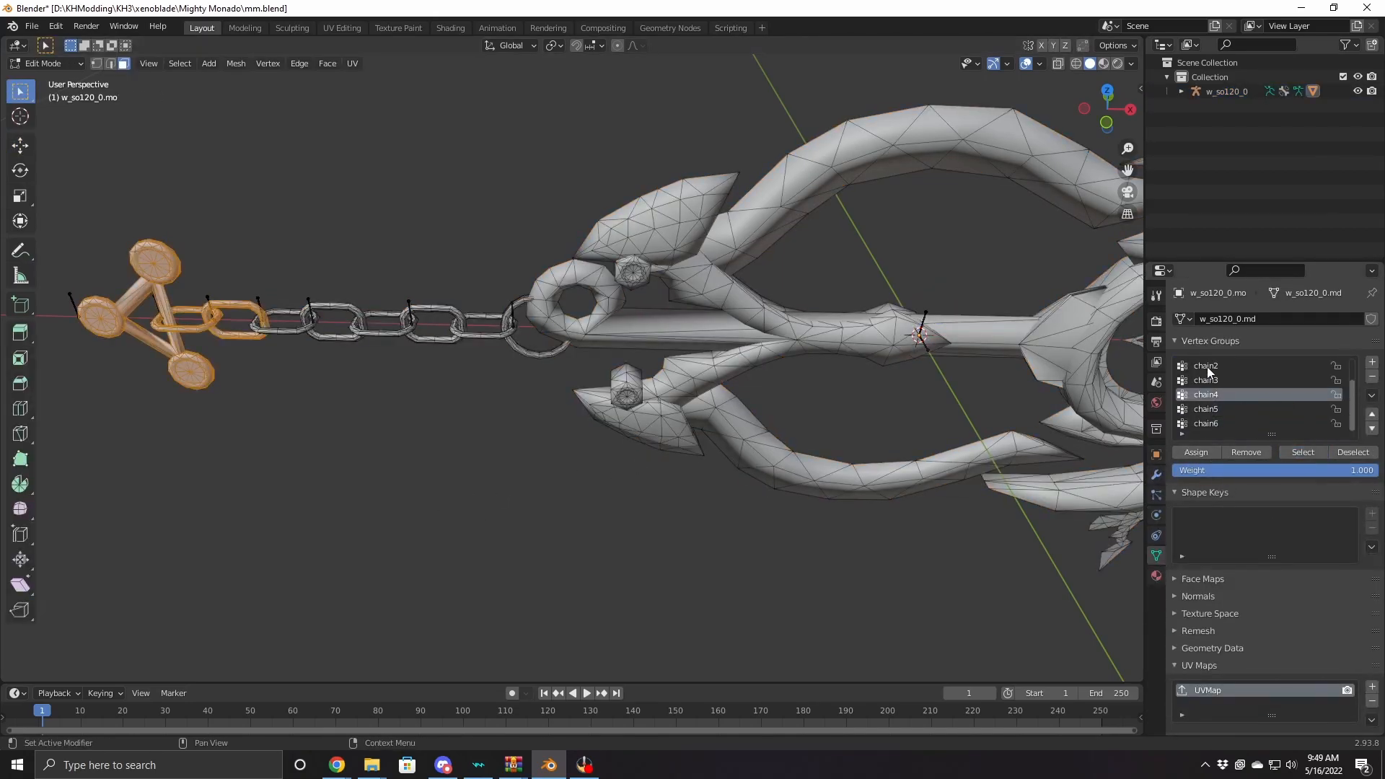
left_click(1226, 380)
left_click(1303, 452)
left_click(1227, 366)
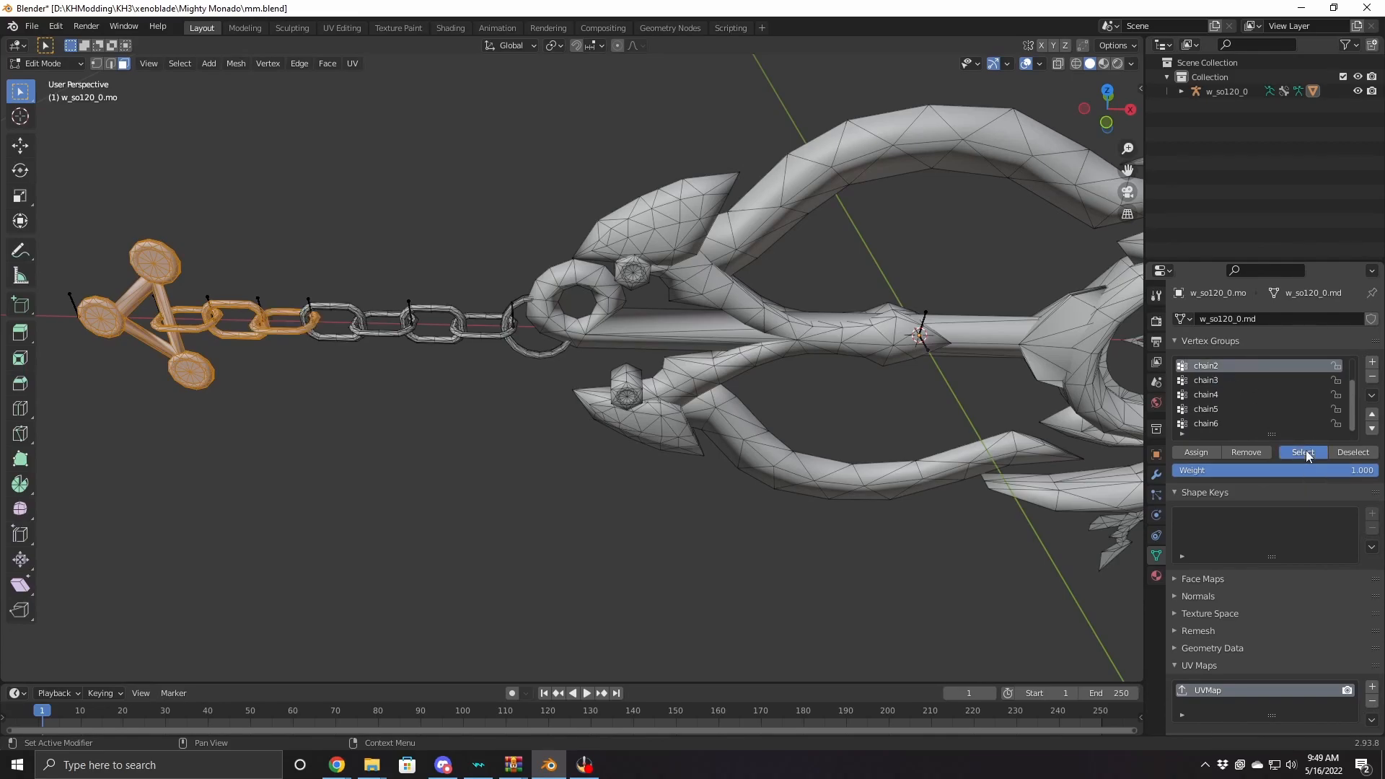
left_click(1302, 452)
scroll(1245, 368, "up", 1)
left_click(1245, 368)
left_click(1308, 454)
scroll(1256, 410, "up", 1)
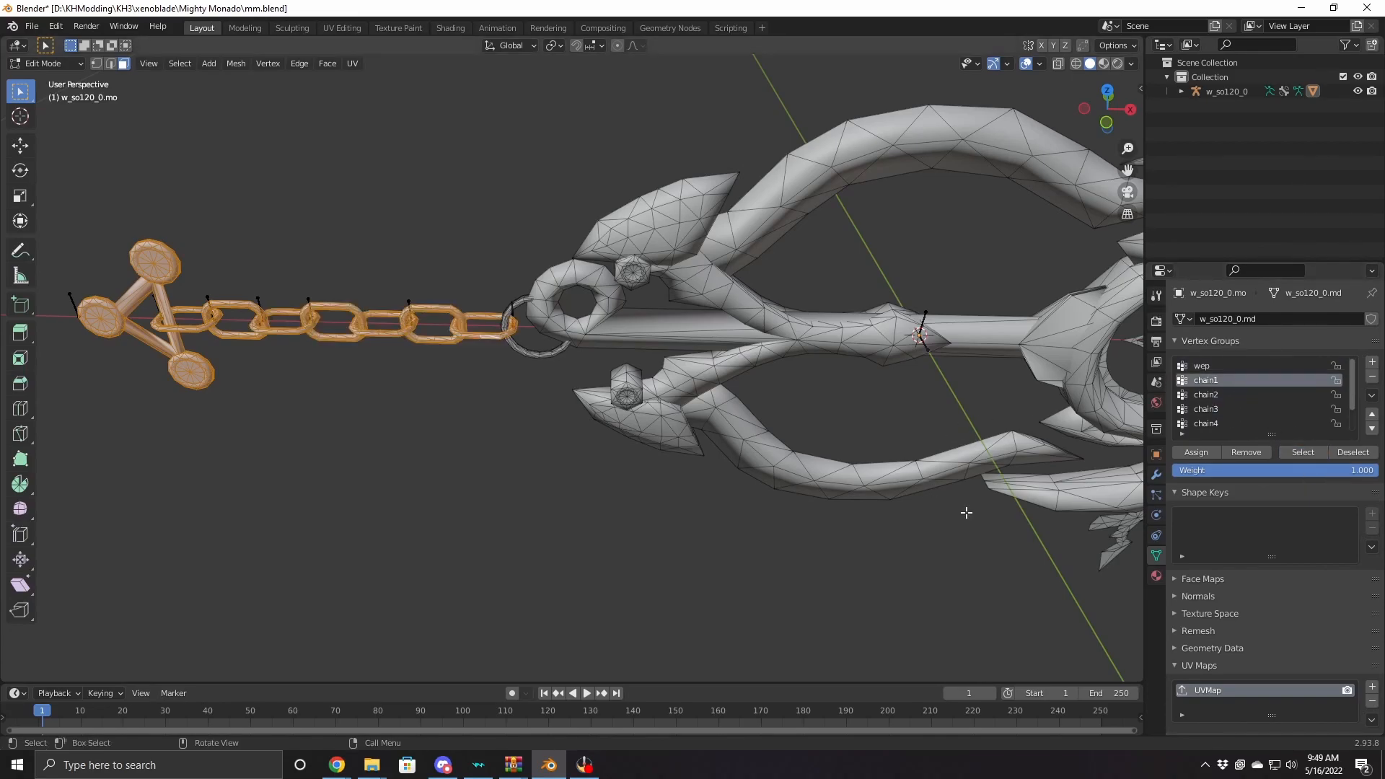
Invert the selection to the sword and chain ring, deselect the wep vertex group's geometry, and return to Object Mode
key("ctrl+i")
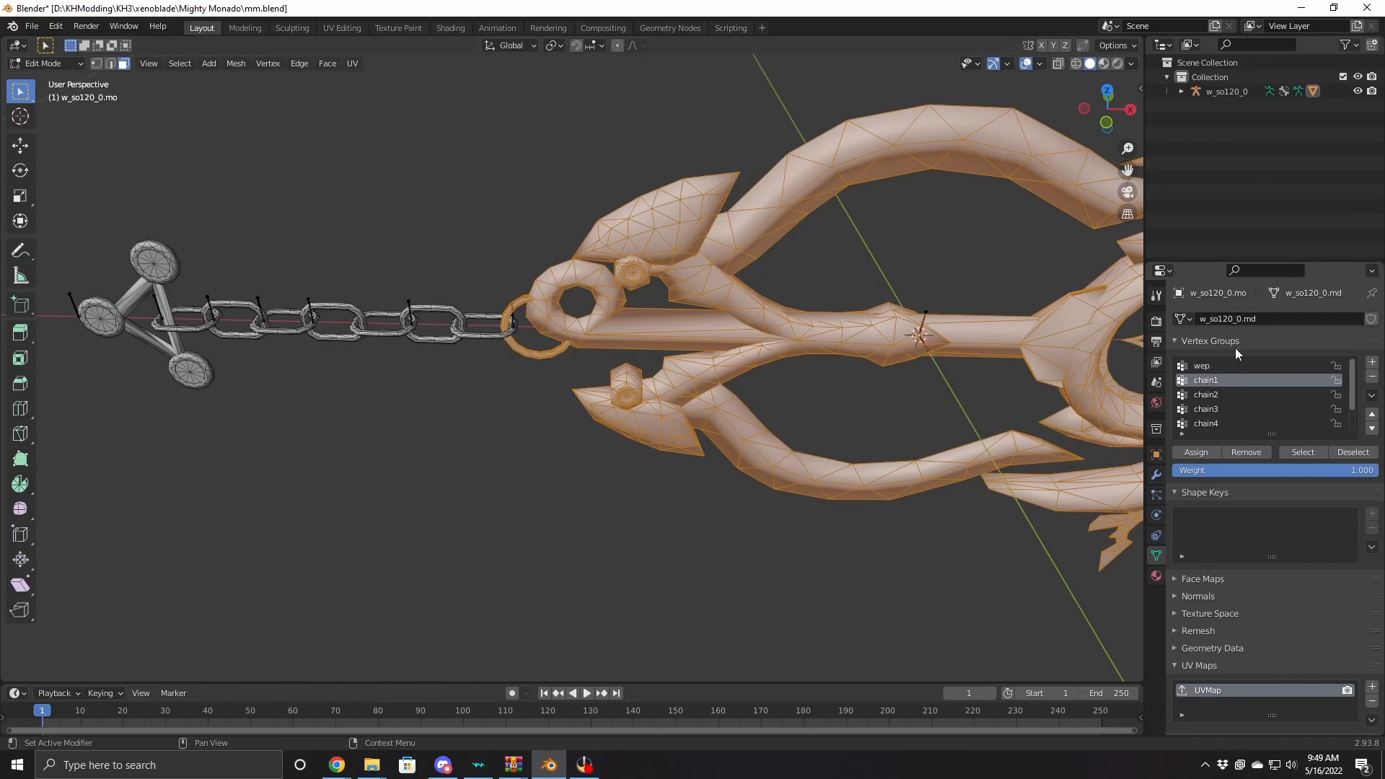
left_click(1226, 366)
left_click(1341, 452)
middle_click_drag(538, 519, 668, 476)
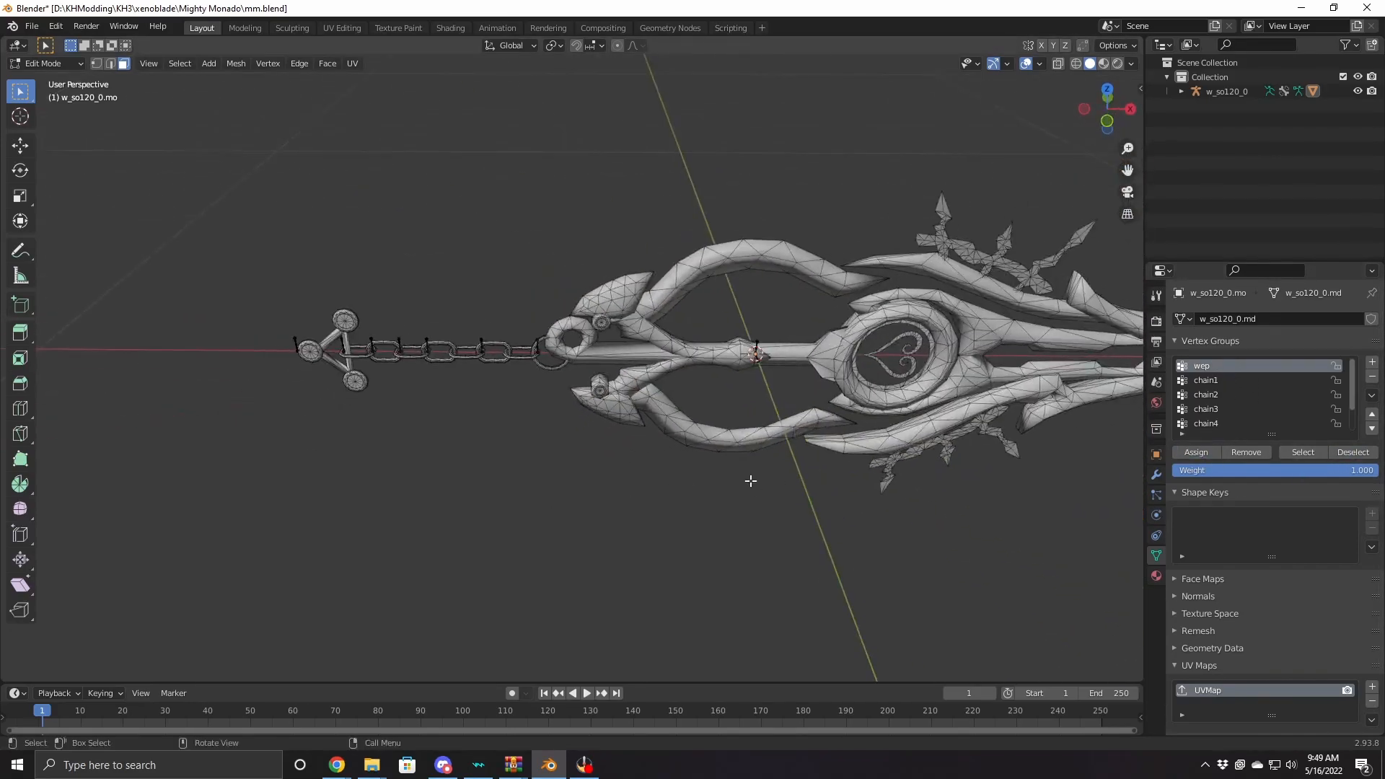
key("Tab")
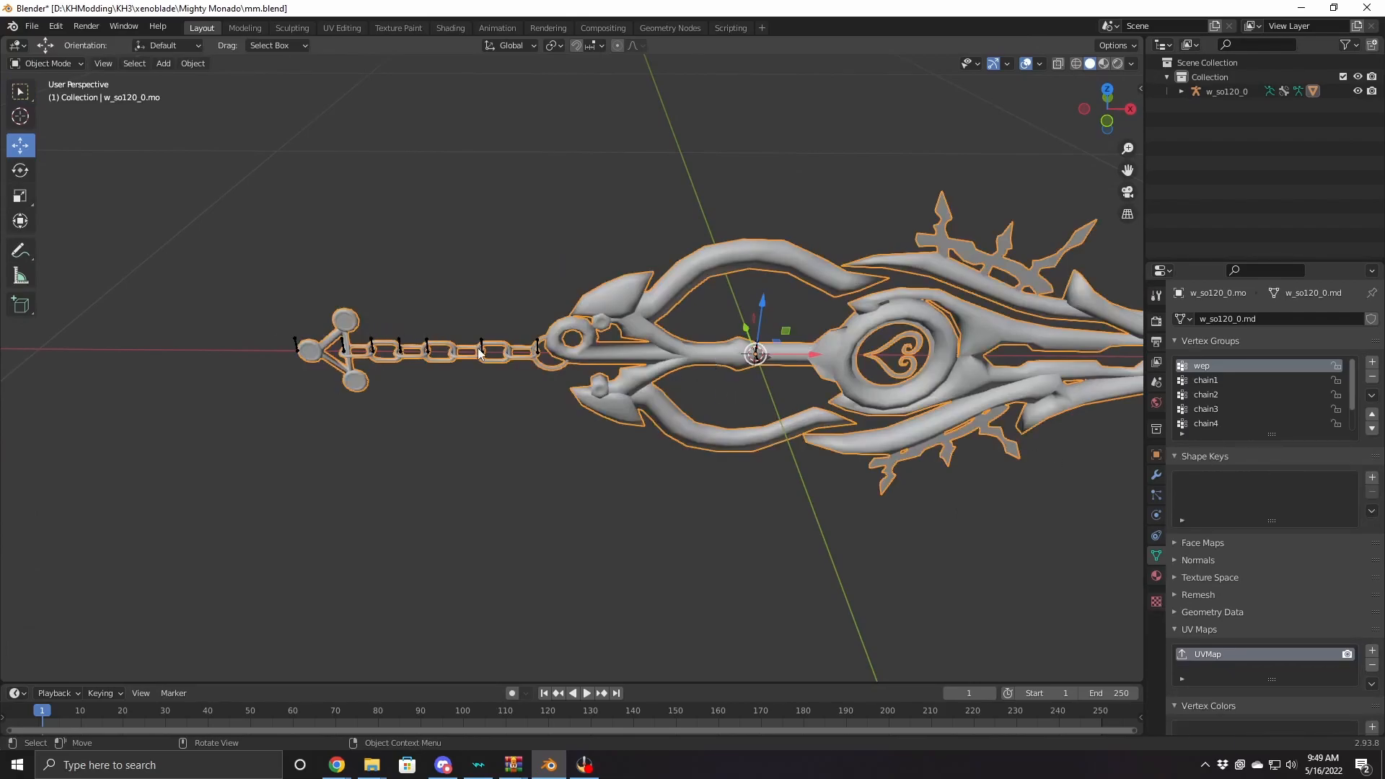
Select the armature and export it as a skeletal mesh to the D:\KHModding\KH3\xenoblade\Mighty Monado folder
left_click(753, 352)
left_click(1156, 382)
scroll(1282, 631, "down", 10)
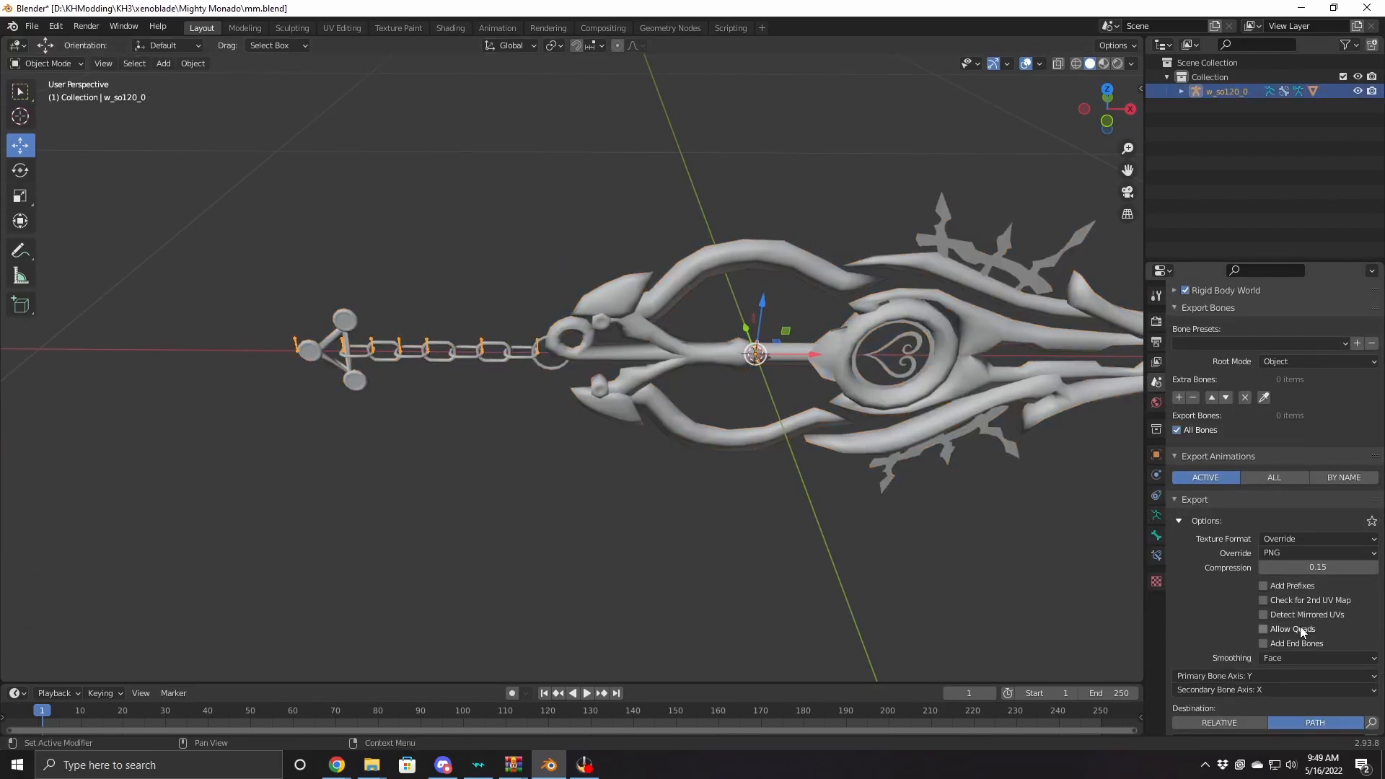
left_click(1273, 610)
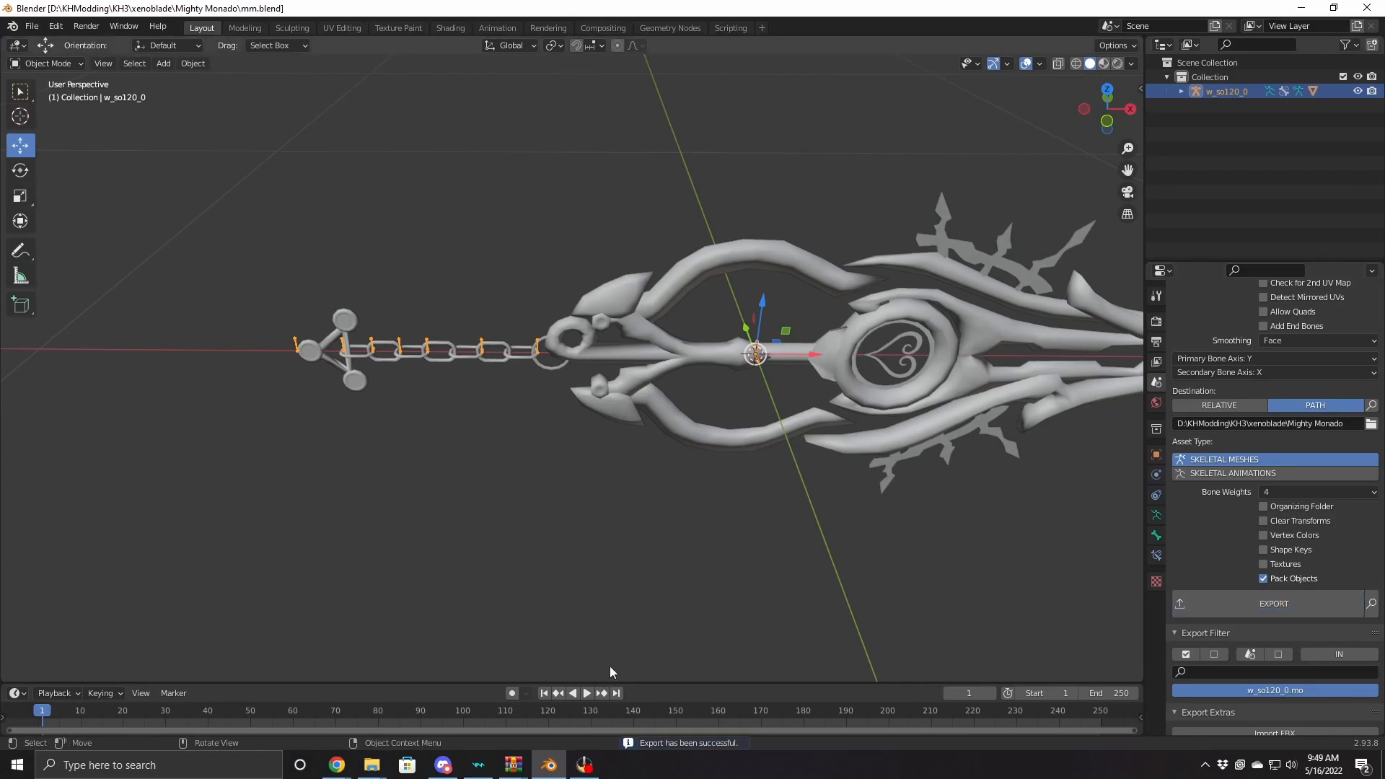
middle_click_drag(551, 462, 603, 442)
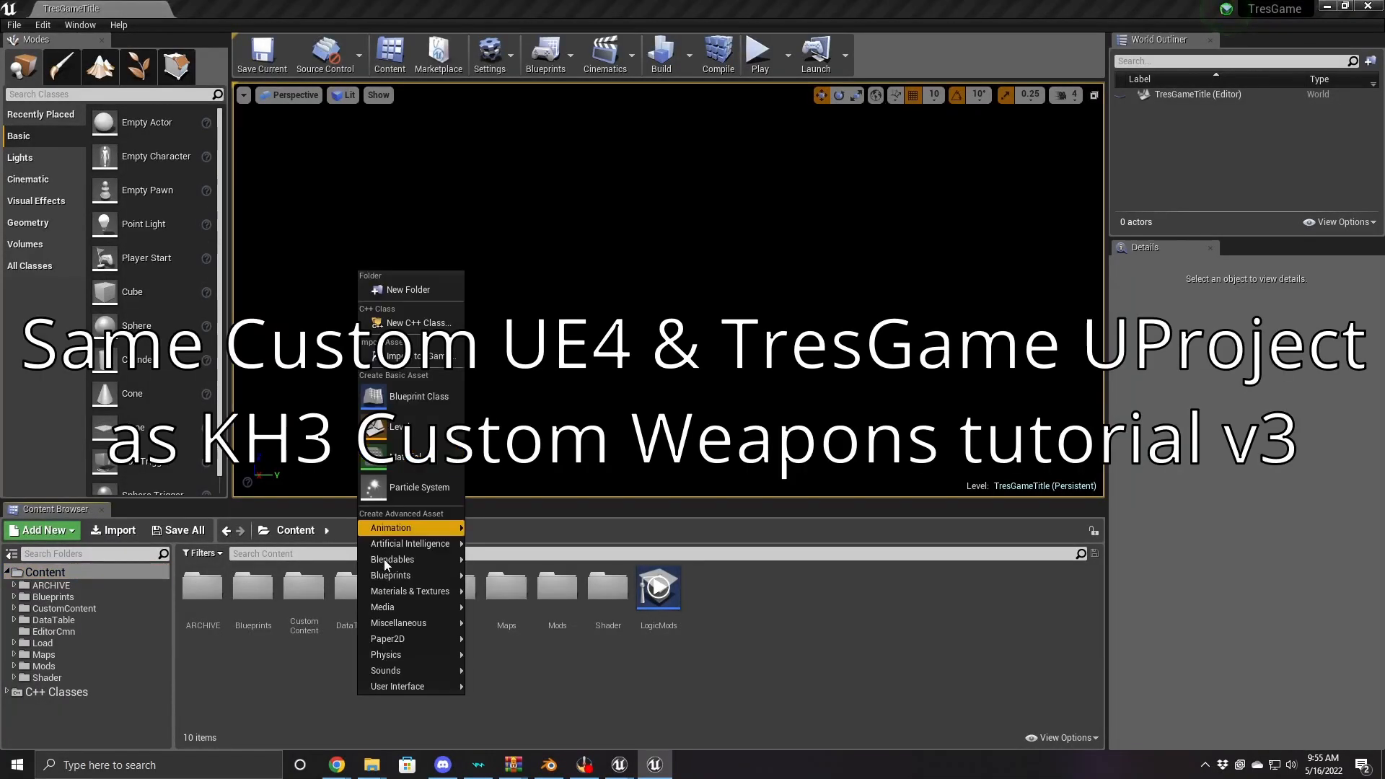
In the Unreal Editor's TresGame project, create a folder named Character inside Content
left_click(408, 289)
type("Char")
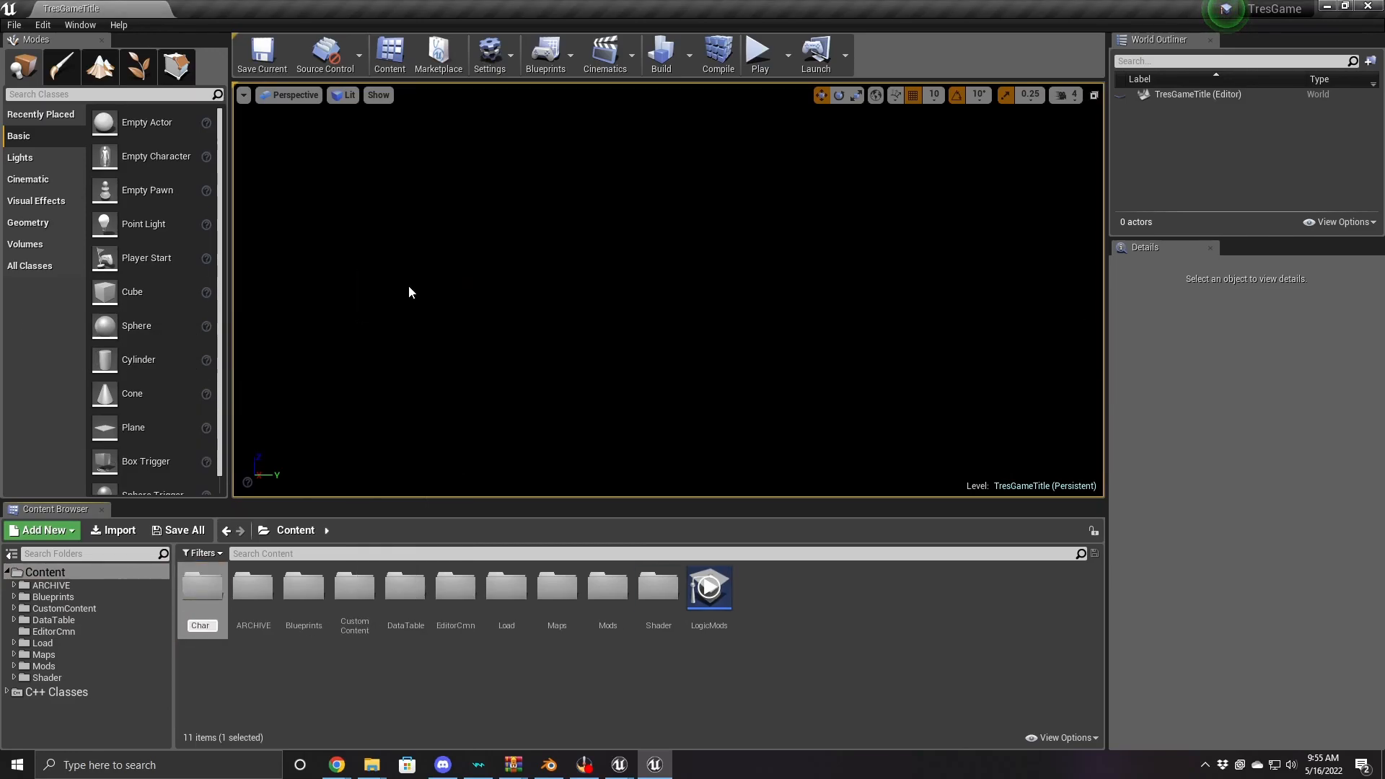
type("acter")
key("Return")
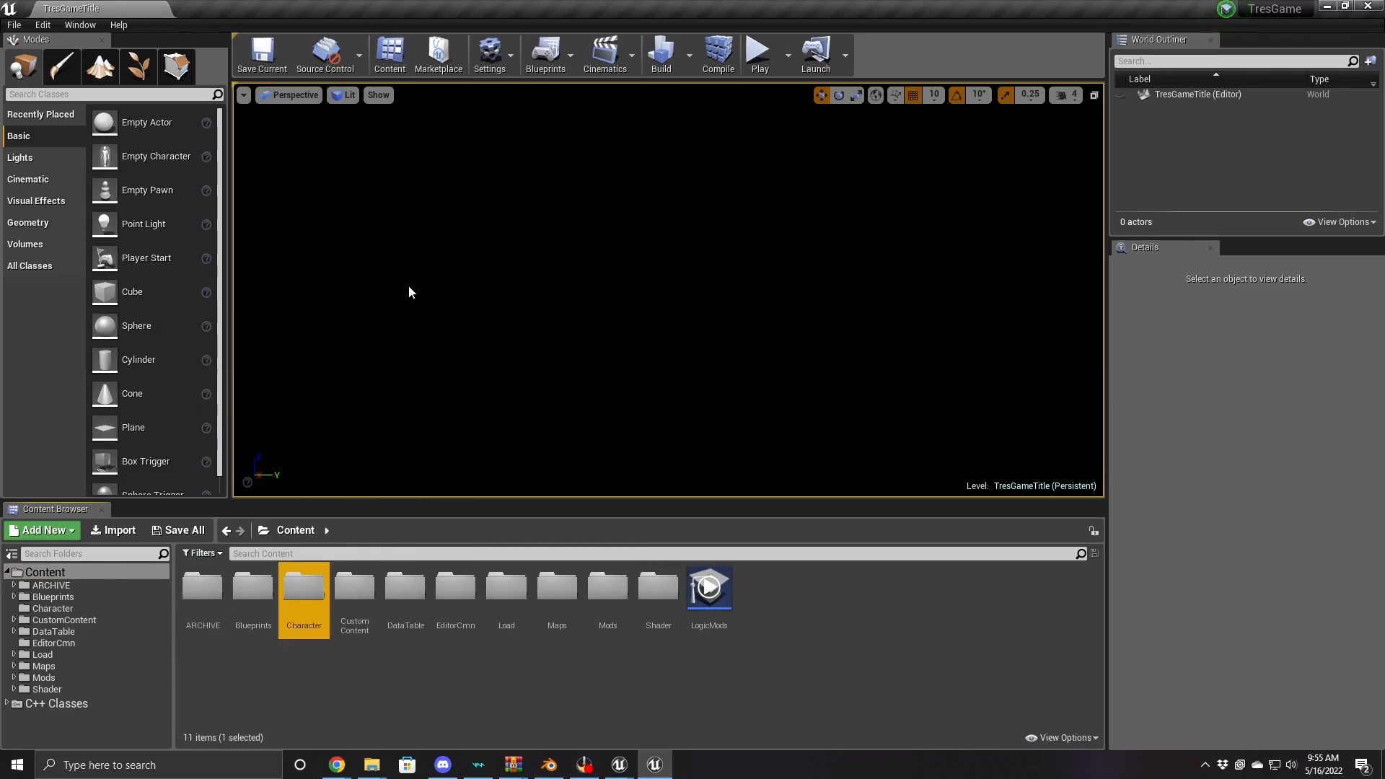
Open the Character folder and create a subfolder named wep in it
double_click(318, 575)
right_click(313, 620)
left_click(339, 216)
type("wep")
key("Return")
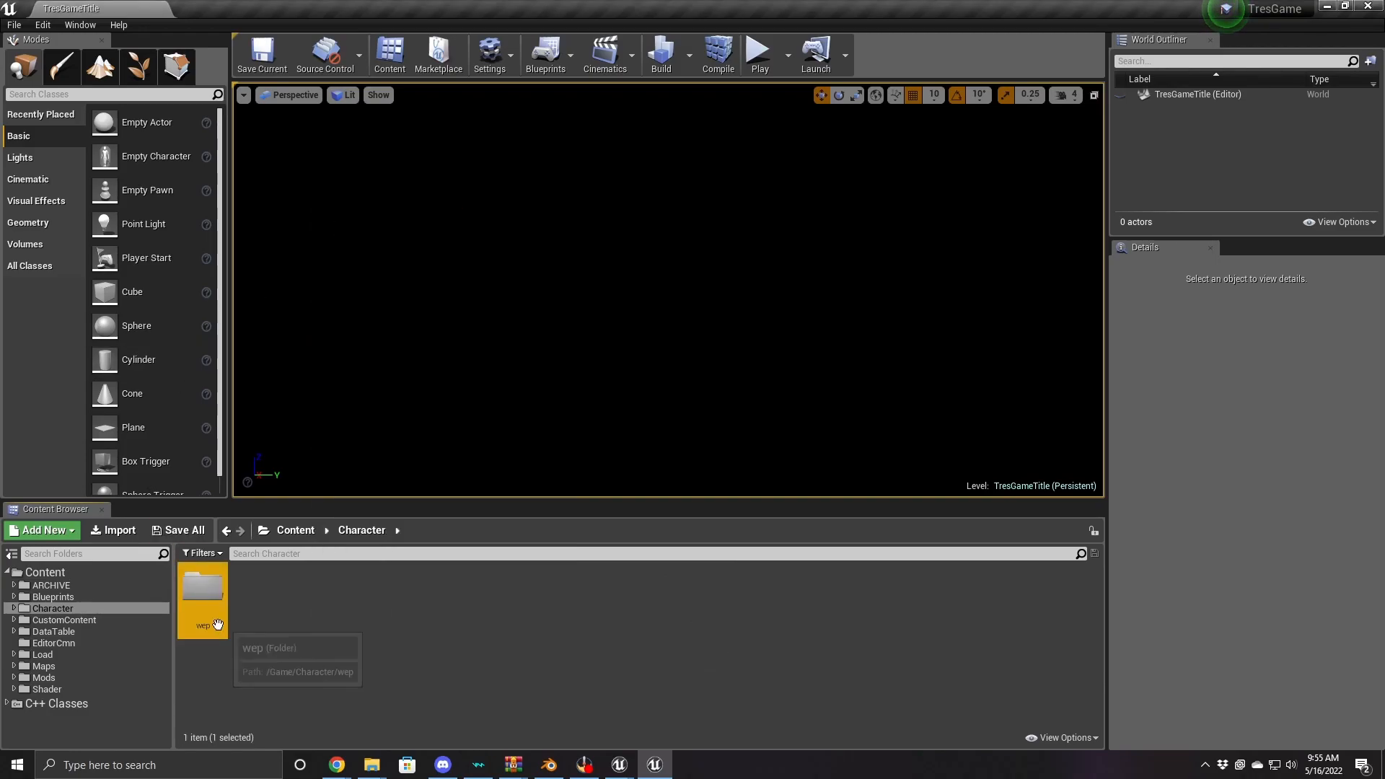
Open the wep folder and create a subfolder named w_so190 in it
double_click(217, 625)
right_click(250, 625)
left_click(317, 225)
type("w_so010")
key("BackSpace")
key("BackSpace")
key("BackSpace")
type("190")
key("Return")
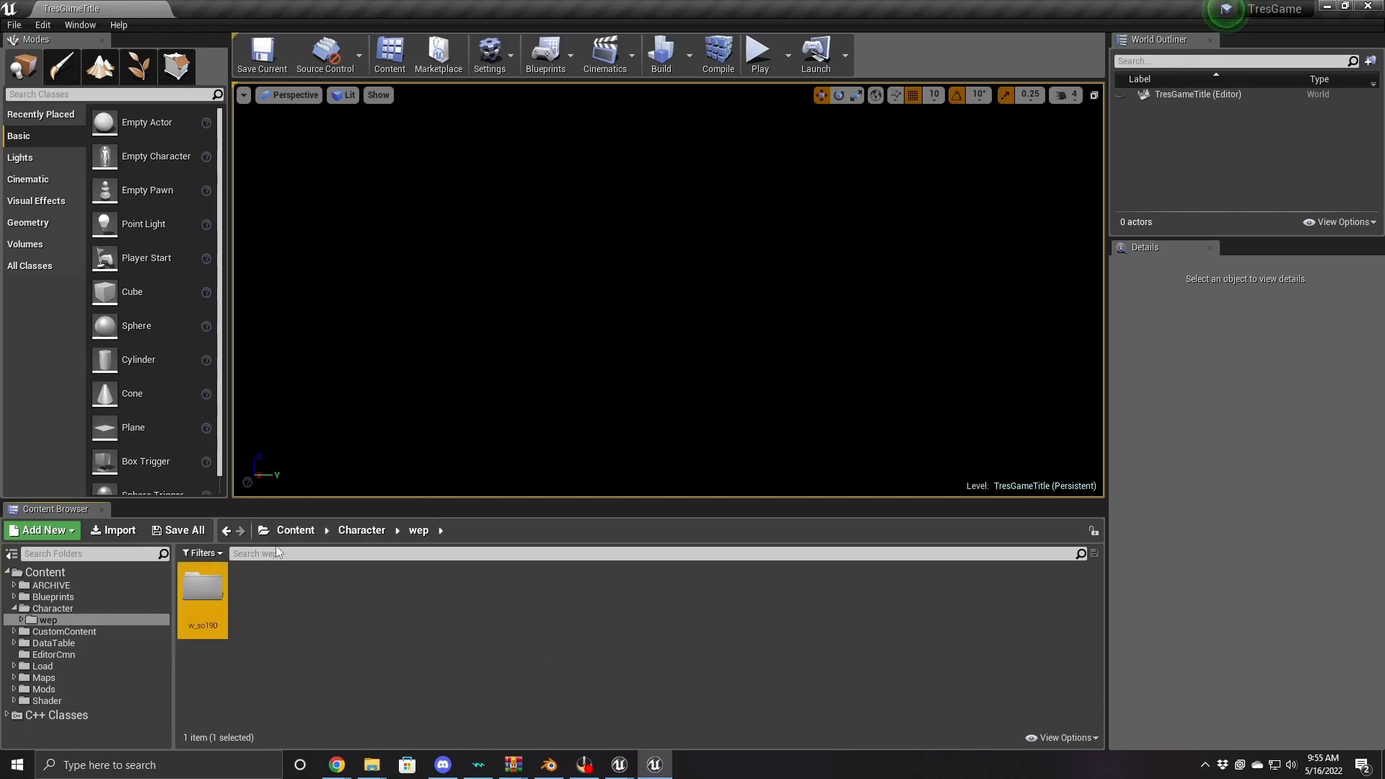
Rename the w_so190 folder to w_so120
right_click(202, 614)
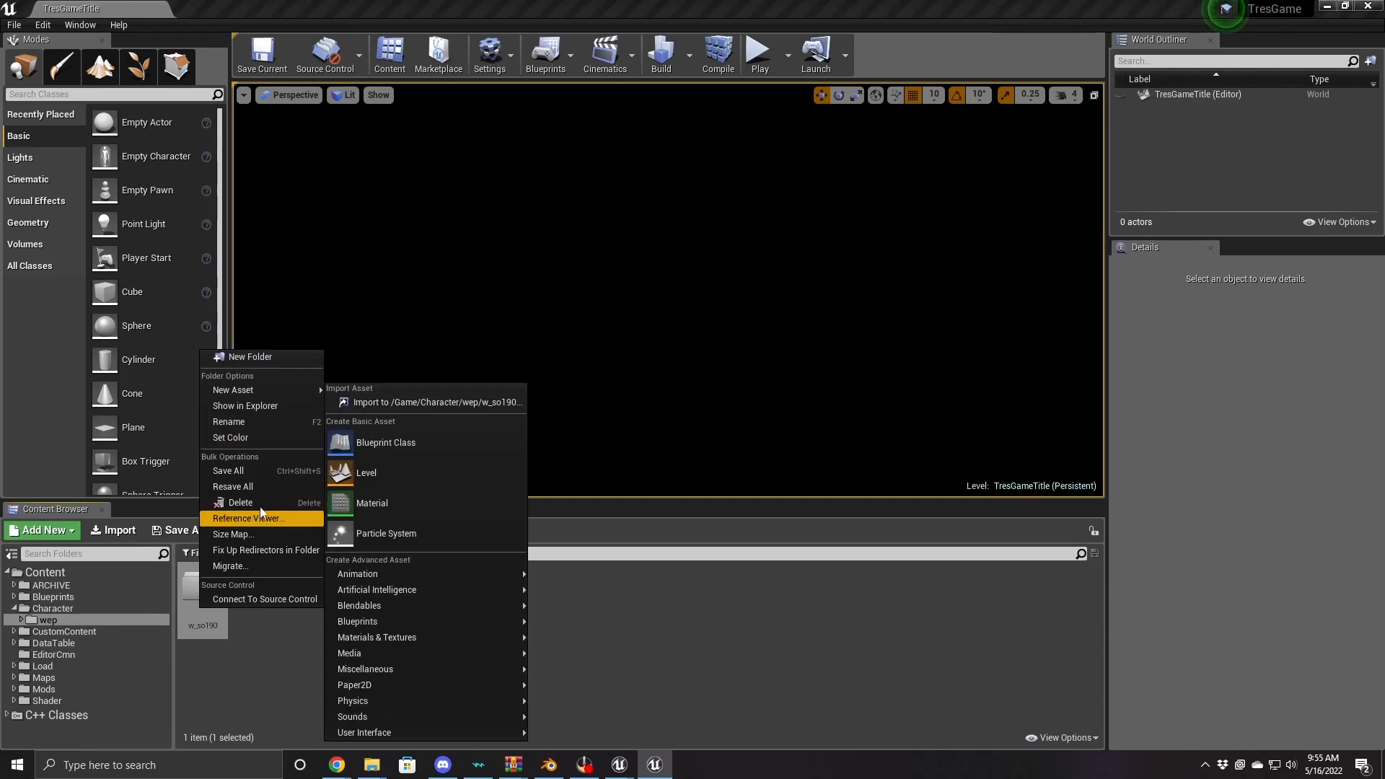
left_click(248, 421)
key("Right")
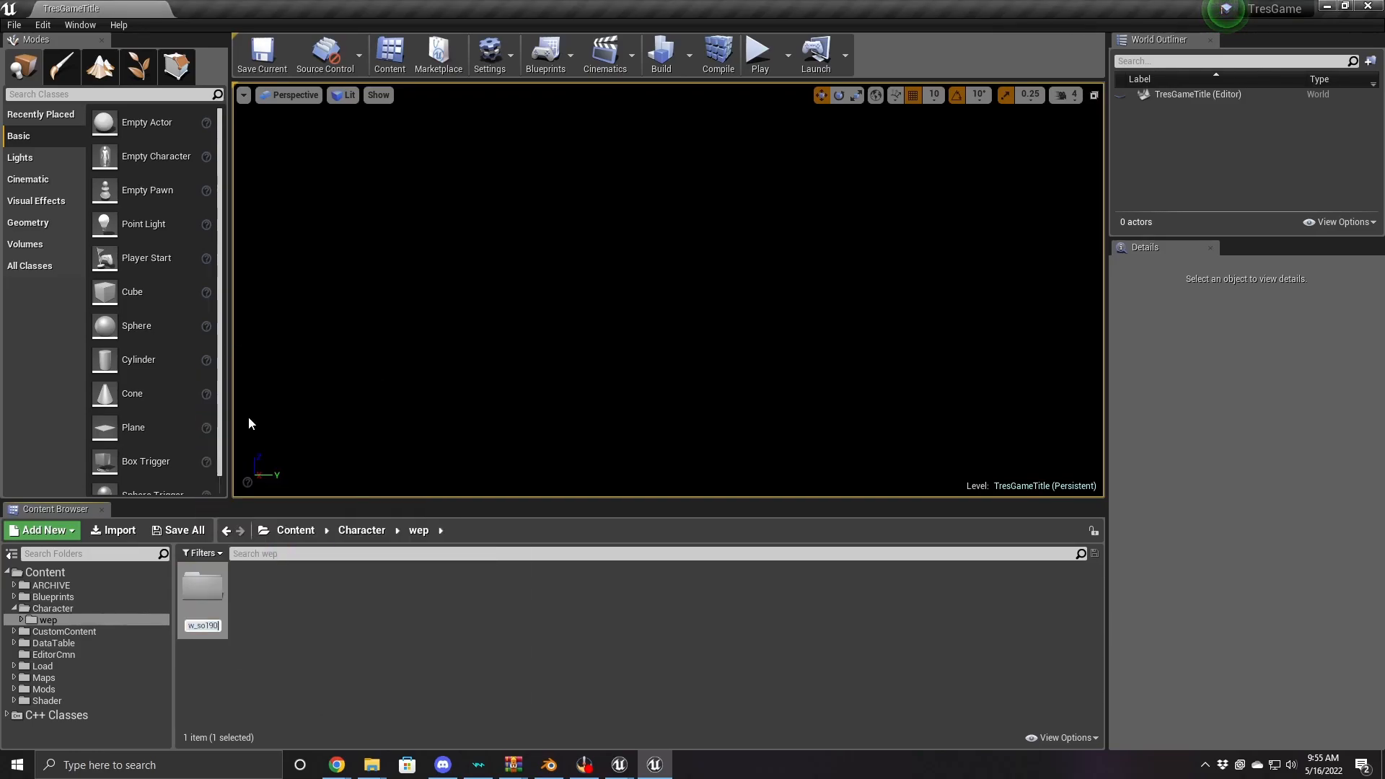
key("BackSpace")
key("BackSpace")
type("20")
key("Return")
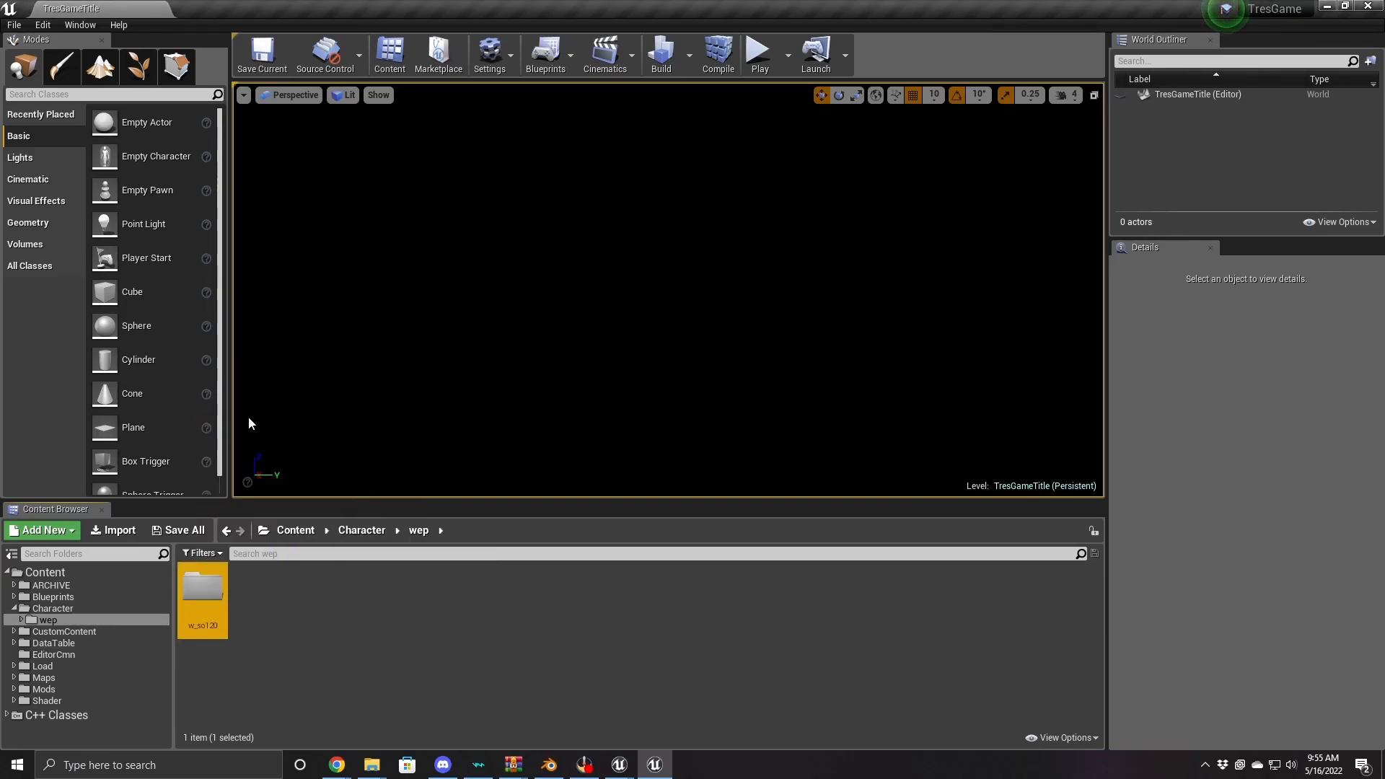
Open the w_so120 folder and create a subfolder named mdl in it
double_click(202, 605)
right_click(287, 603)
left_click(326, 201)
type("mdl")
key("Return")
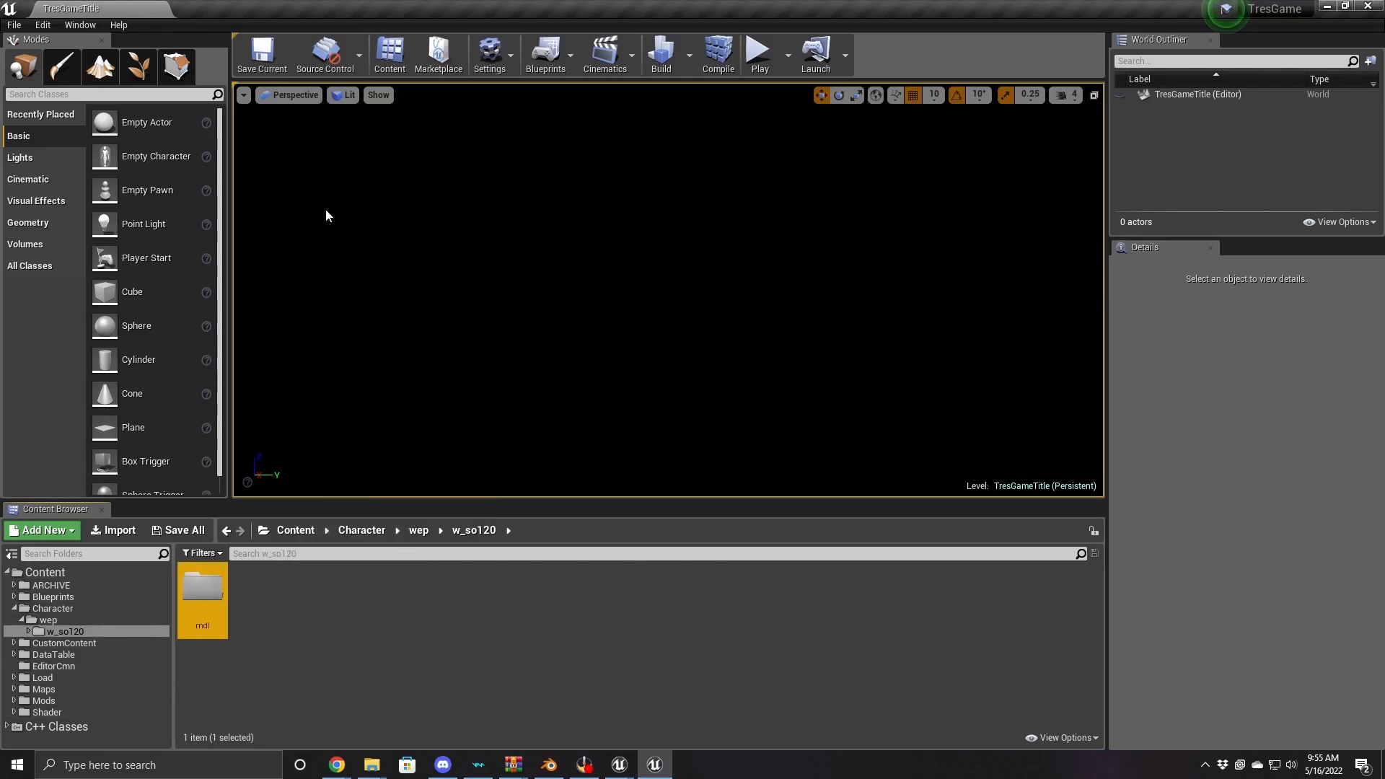
Import the w_so120_0 skeletal mesh from KH3\xenoblade\Mighty Monado into the mdl folder, keeping the shown FBX import options
double_click(203, 602)
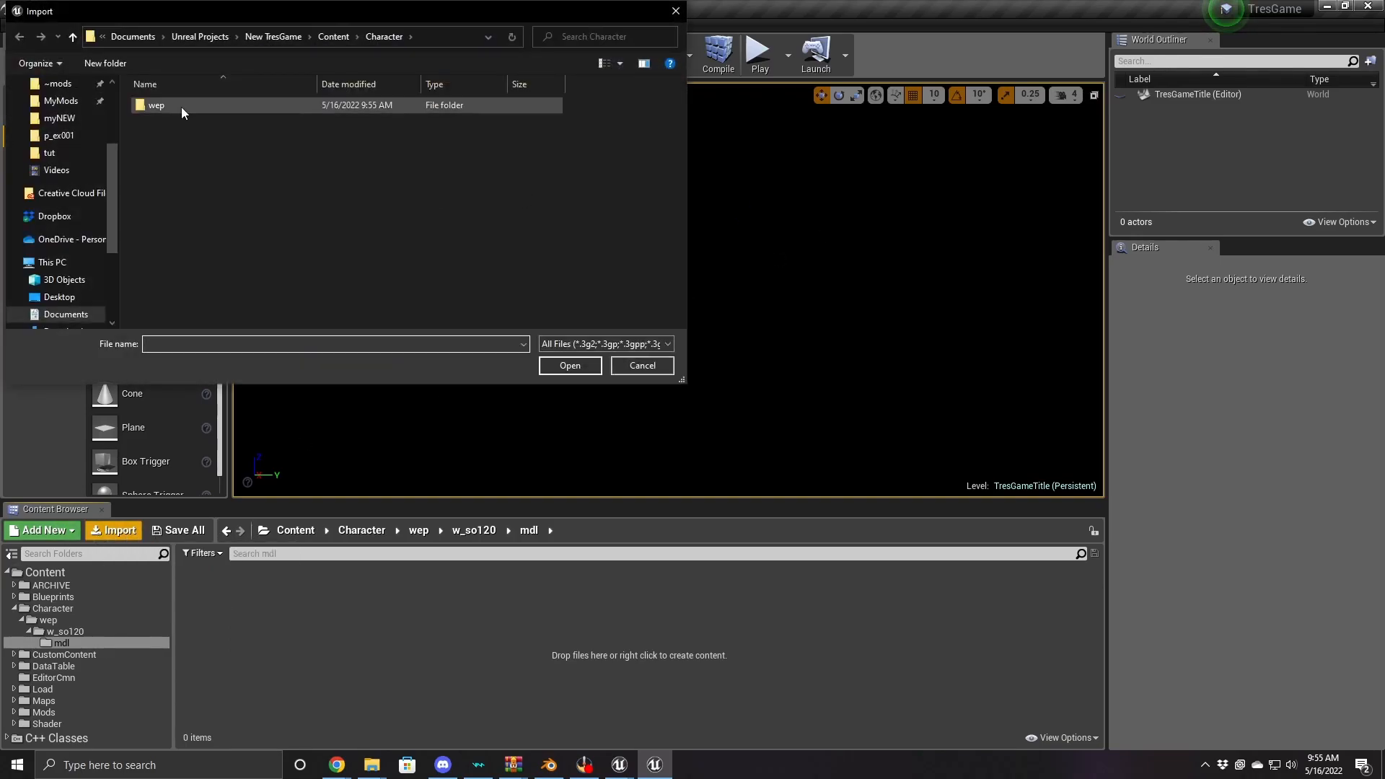
scroll(76, 202, "up", 2)
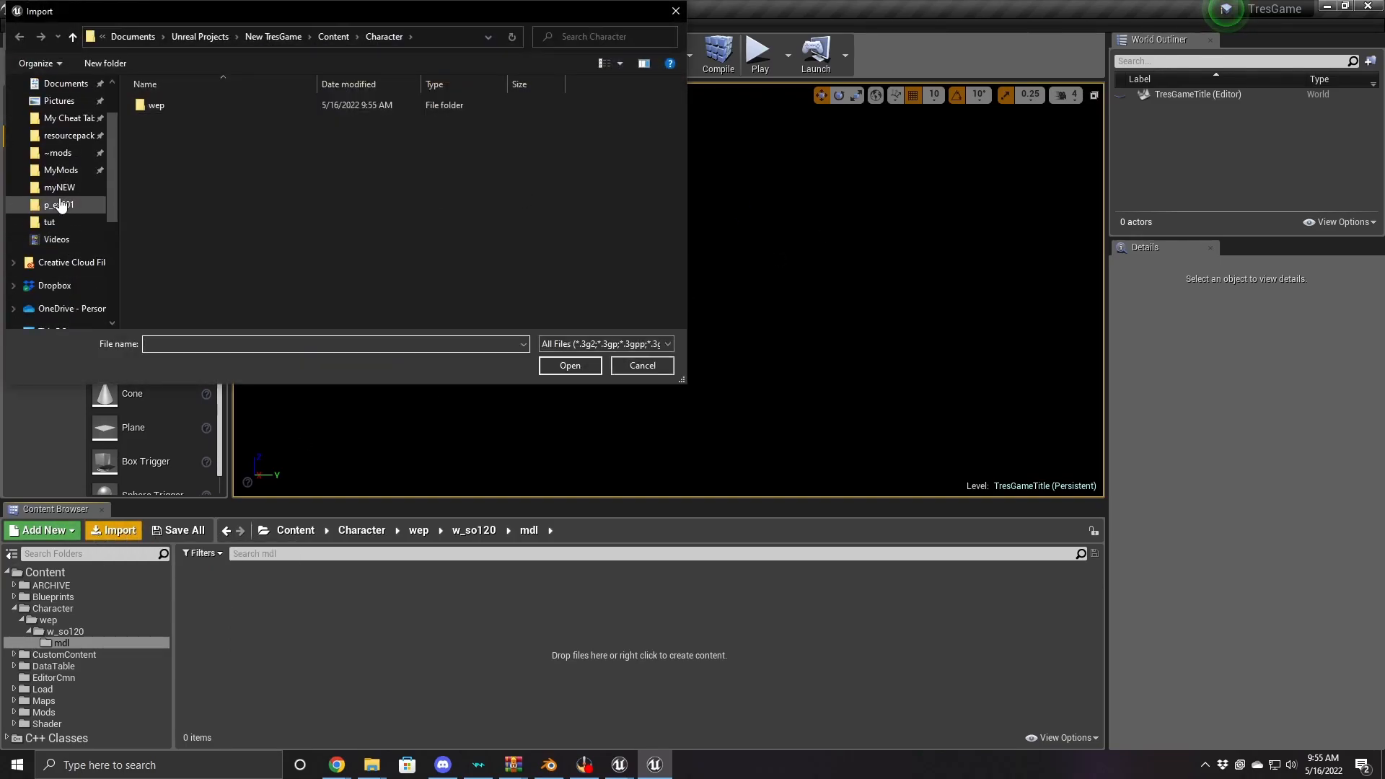
left_click(49, 221)
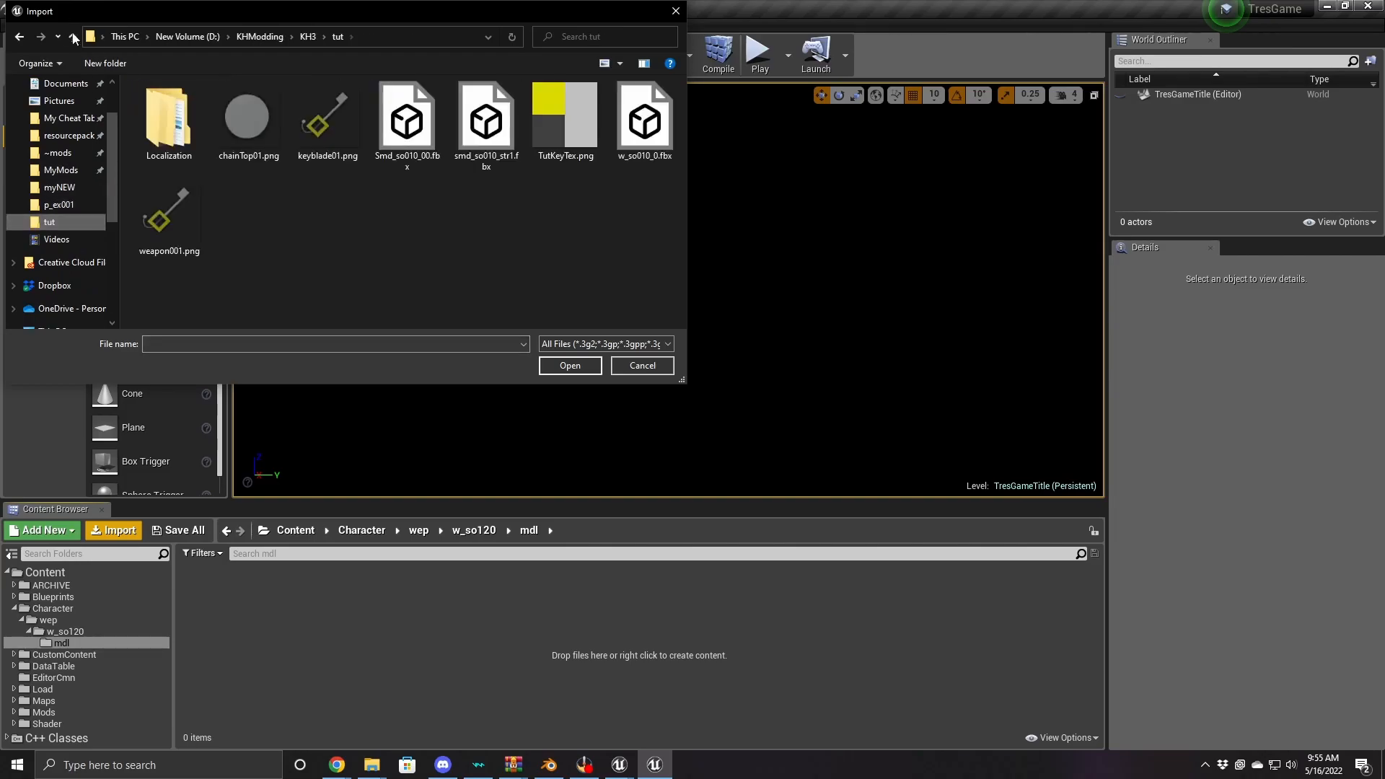
left_click(72, 37)
scroll(261, 253, "down", 6)
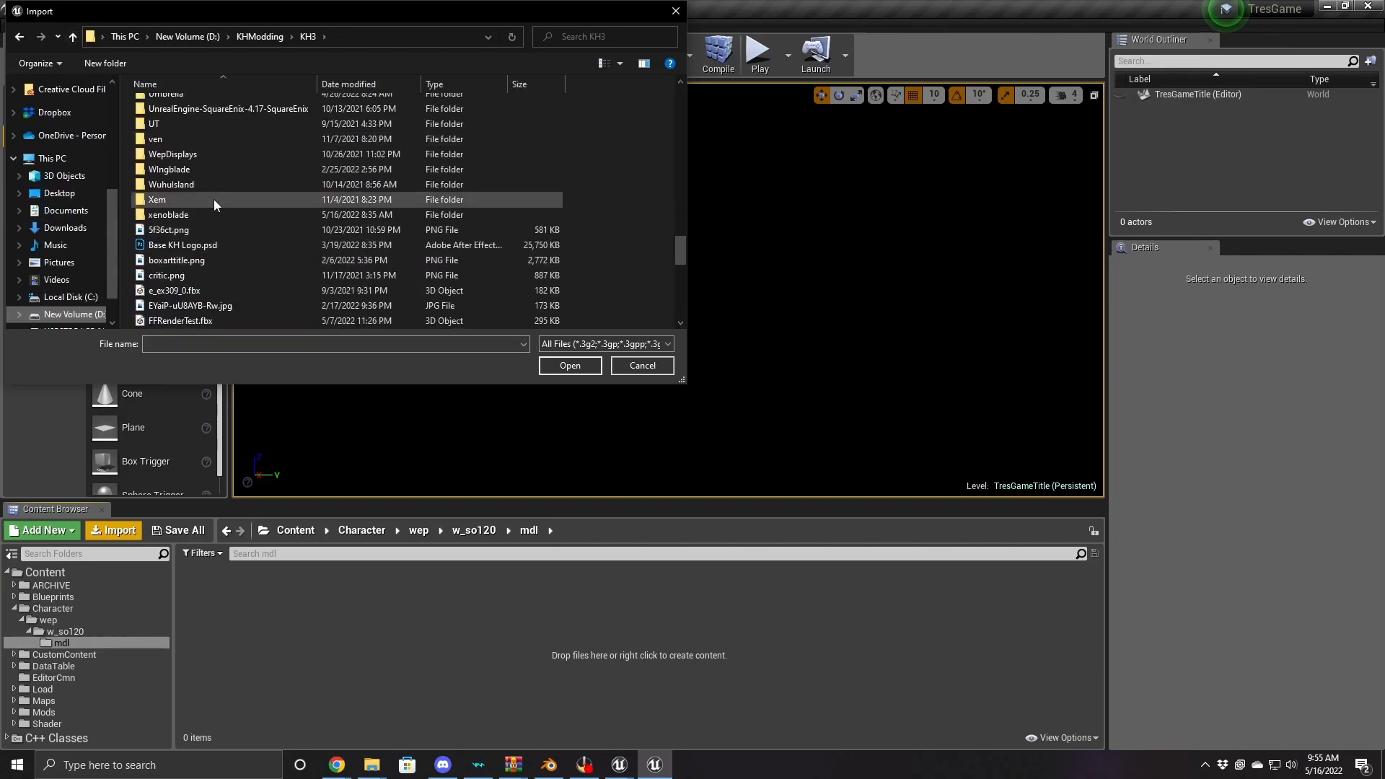
double_click(198, 214)
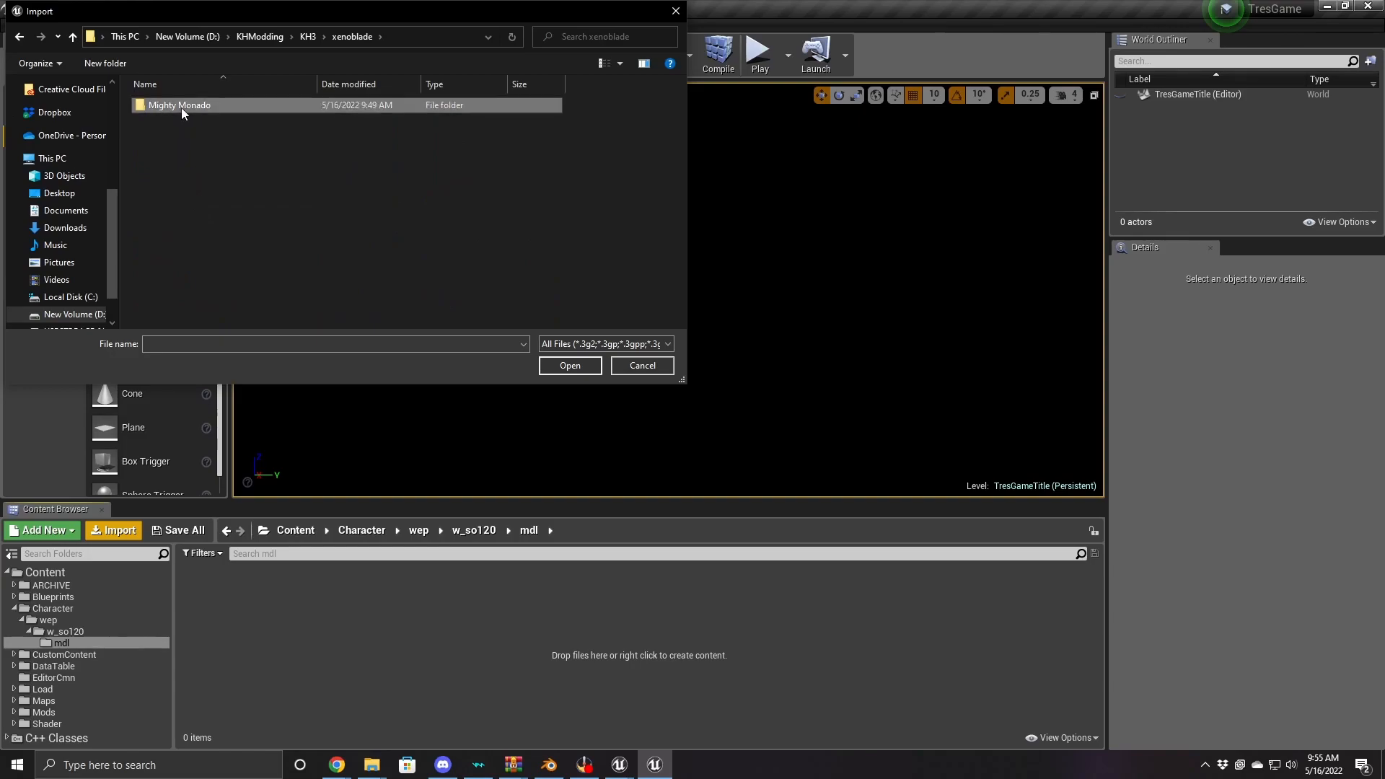
double_click(181, 106)
double_click(171, 289)
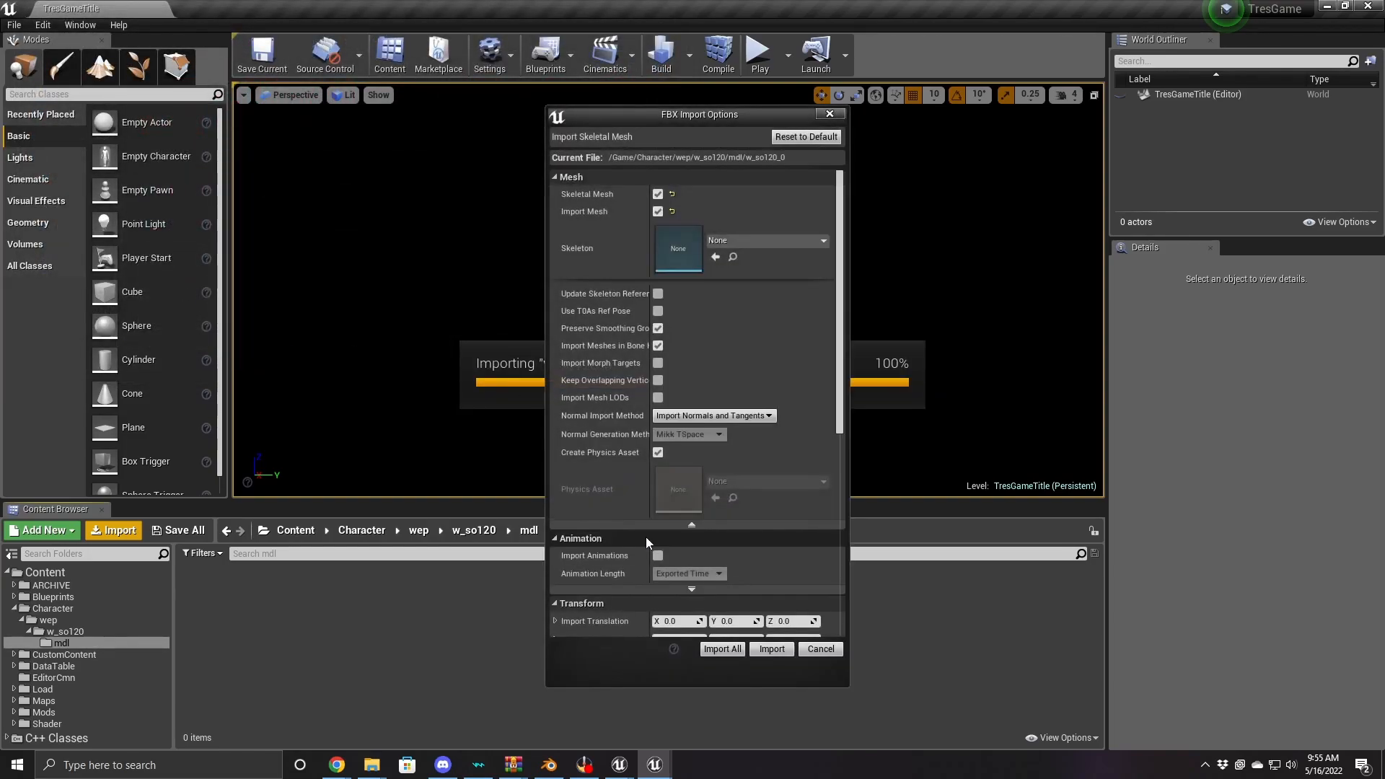
scroll(734, 556, "down", 10)
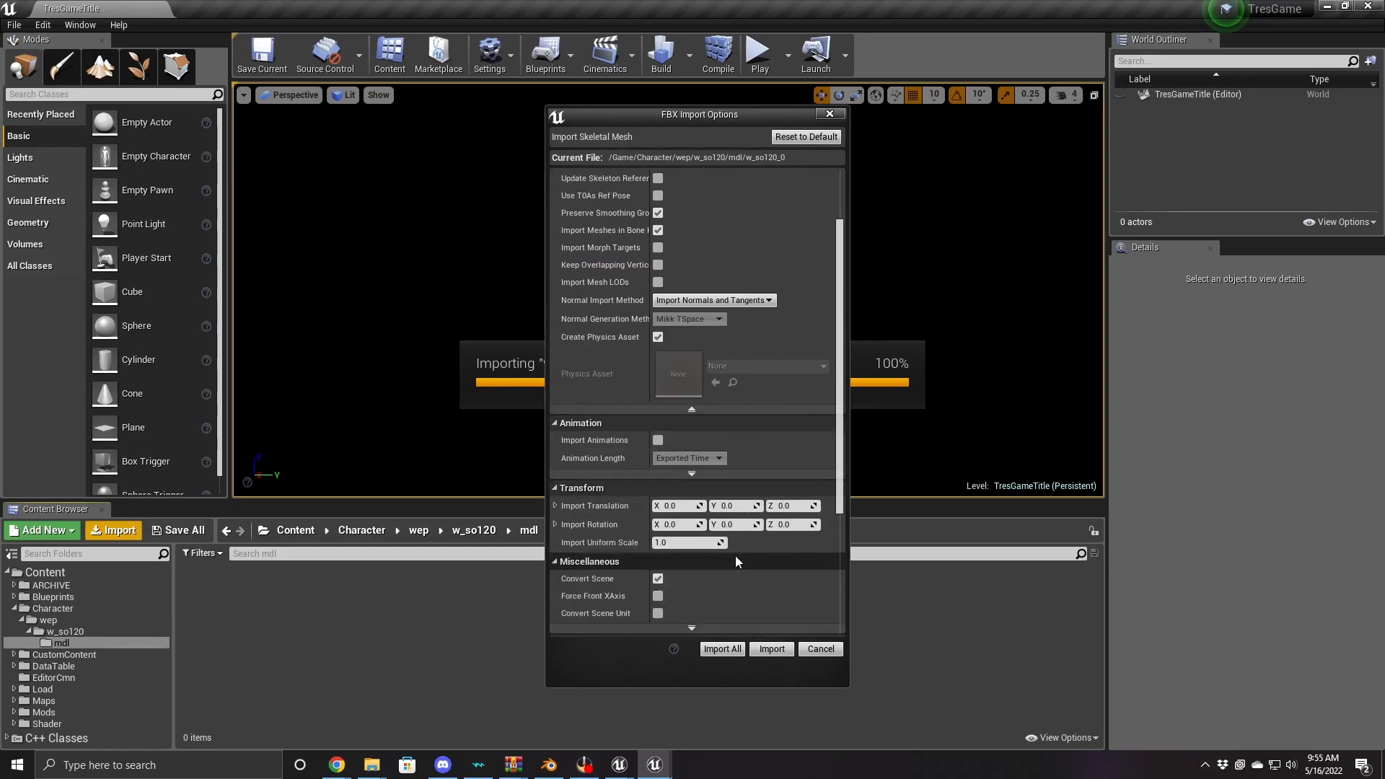
left_click(771, 649)
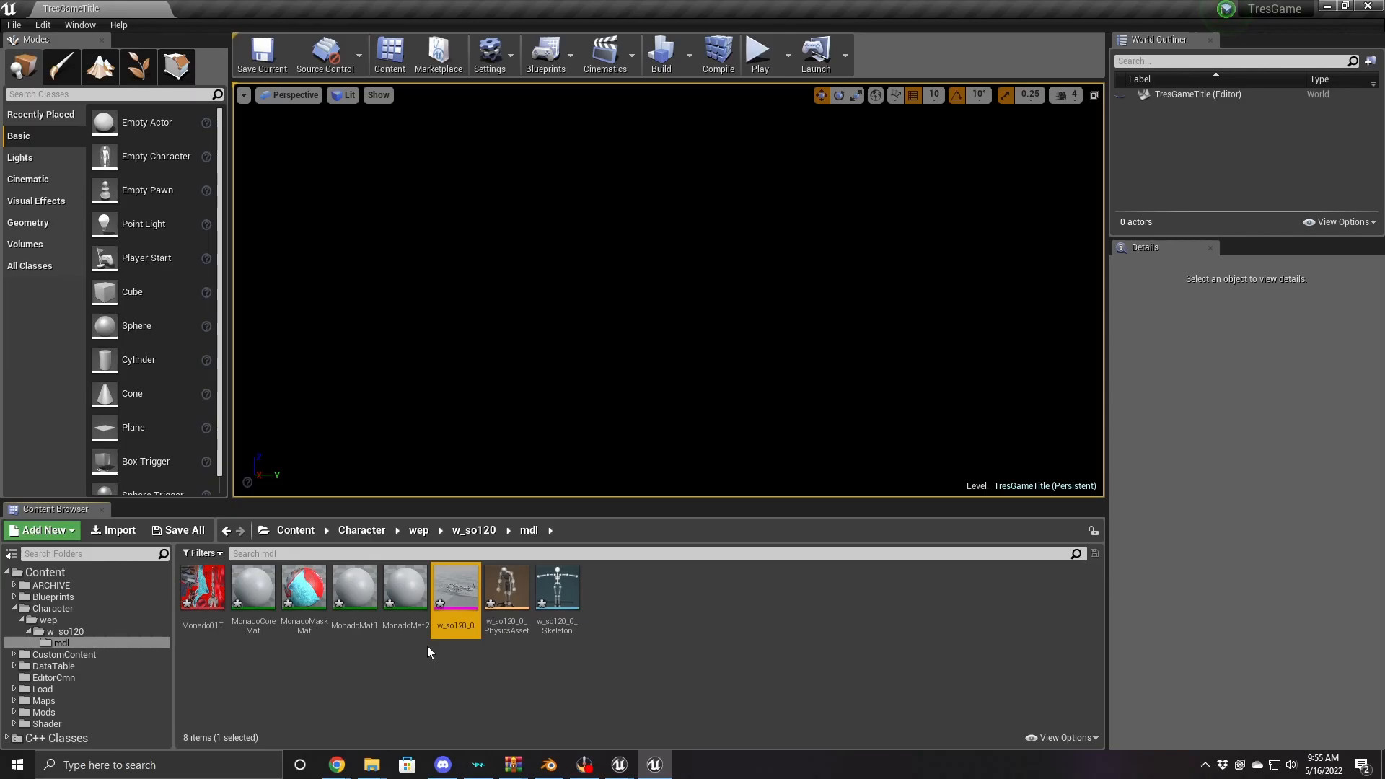
Save all of the imported assets in the mdl folder and clear the selection
left_click(407, 598)
key("ctrl+a")
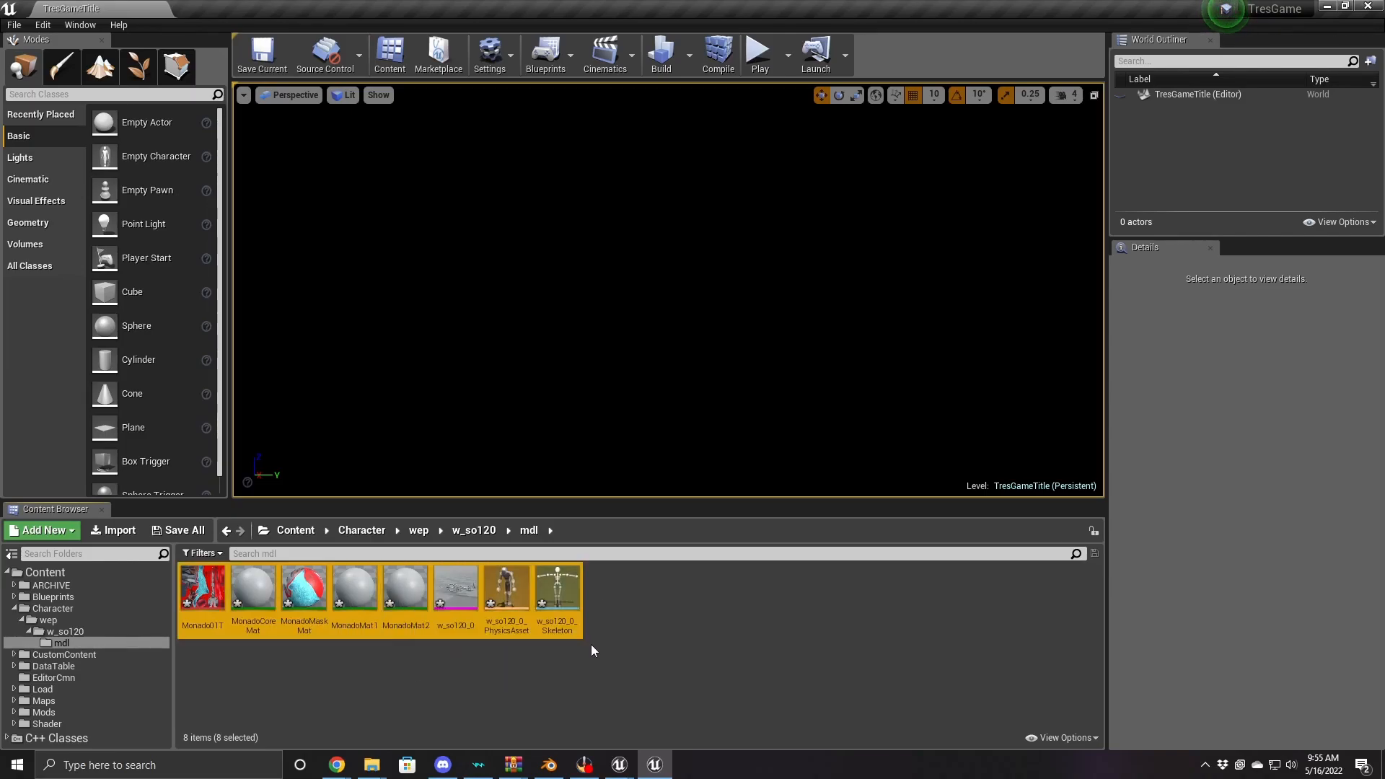
key("ctrl+s")
left_click(473, 665)
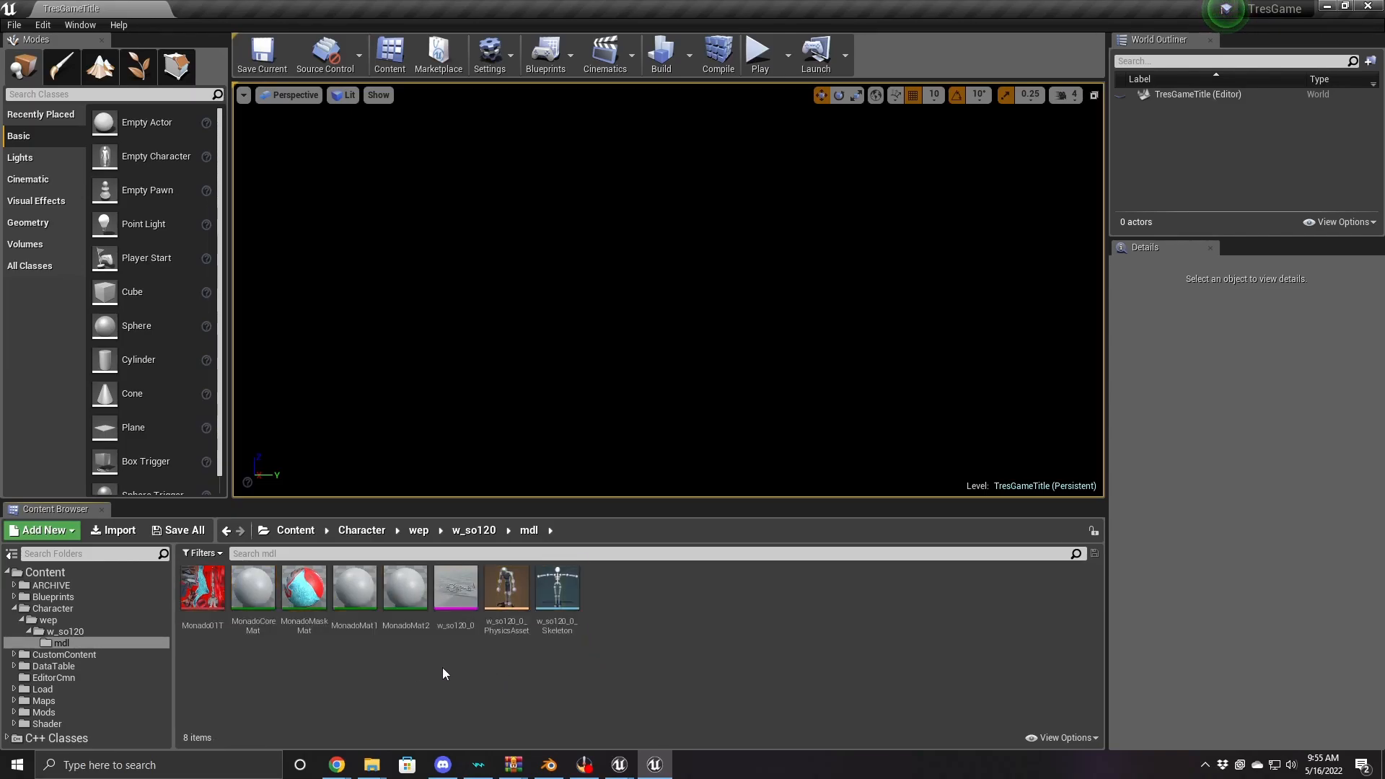
Inspect the MonadoMat1 material instance in its editor and close it
left_click(351, 588)
double_click(352, 591)
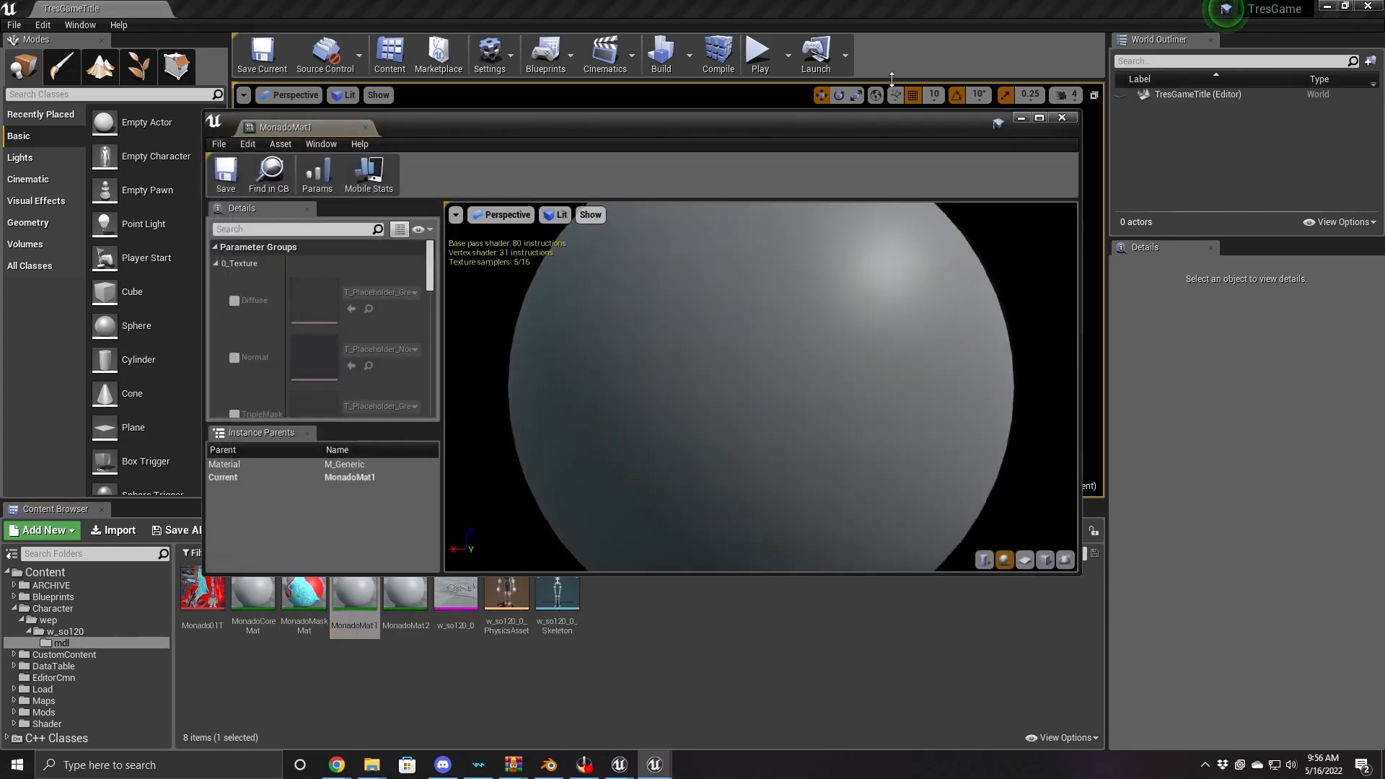
left_click(1058, 118)
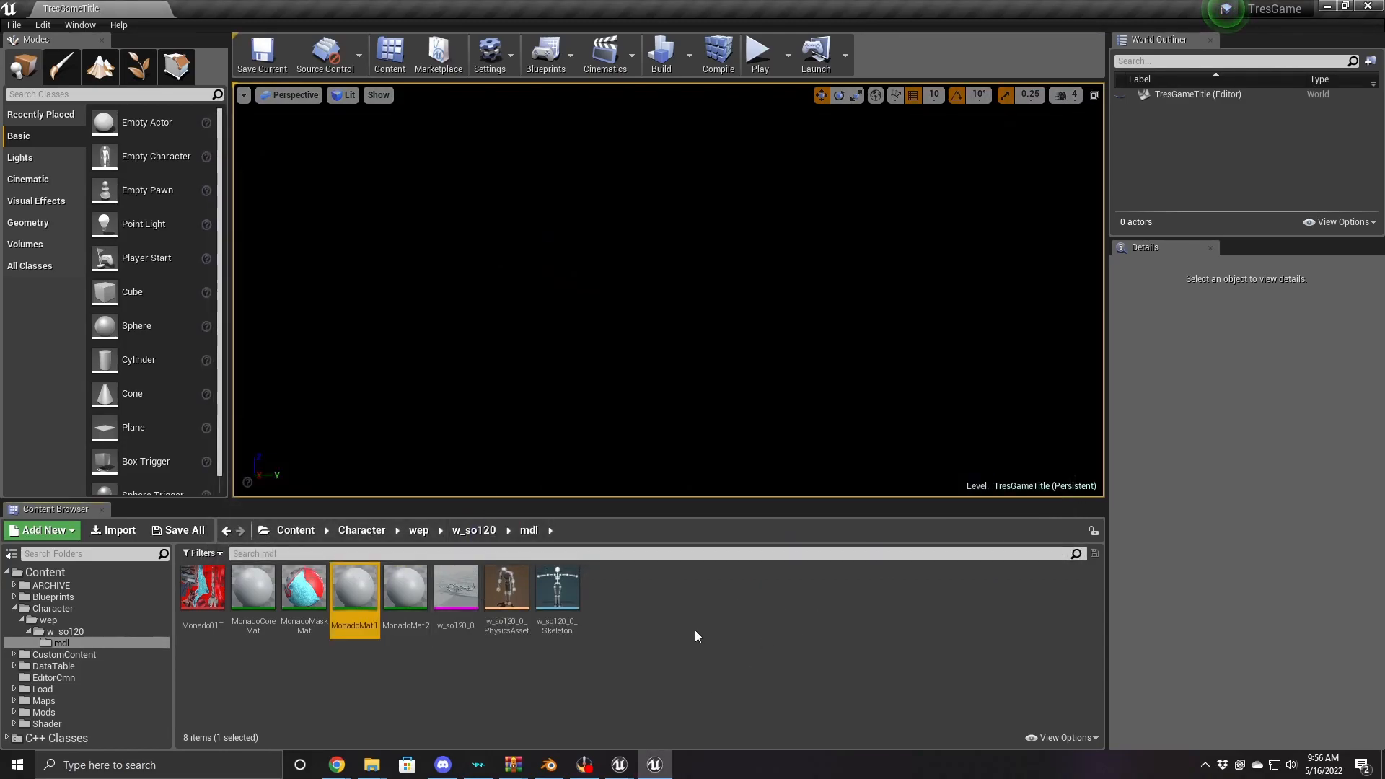
Rename the imported skeleton asset to w_so120_0_SkeleCust and open it in the skeleton editor
left_click(567, 602)
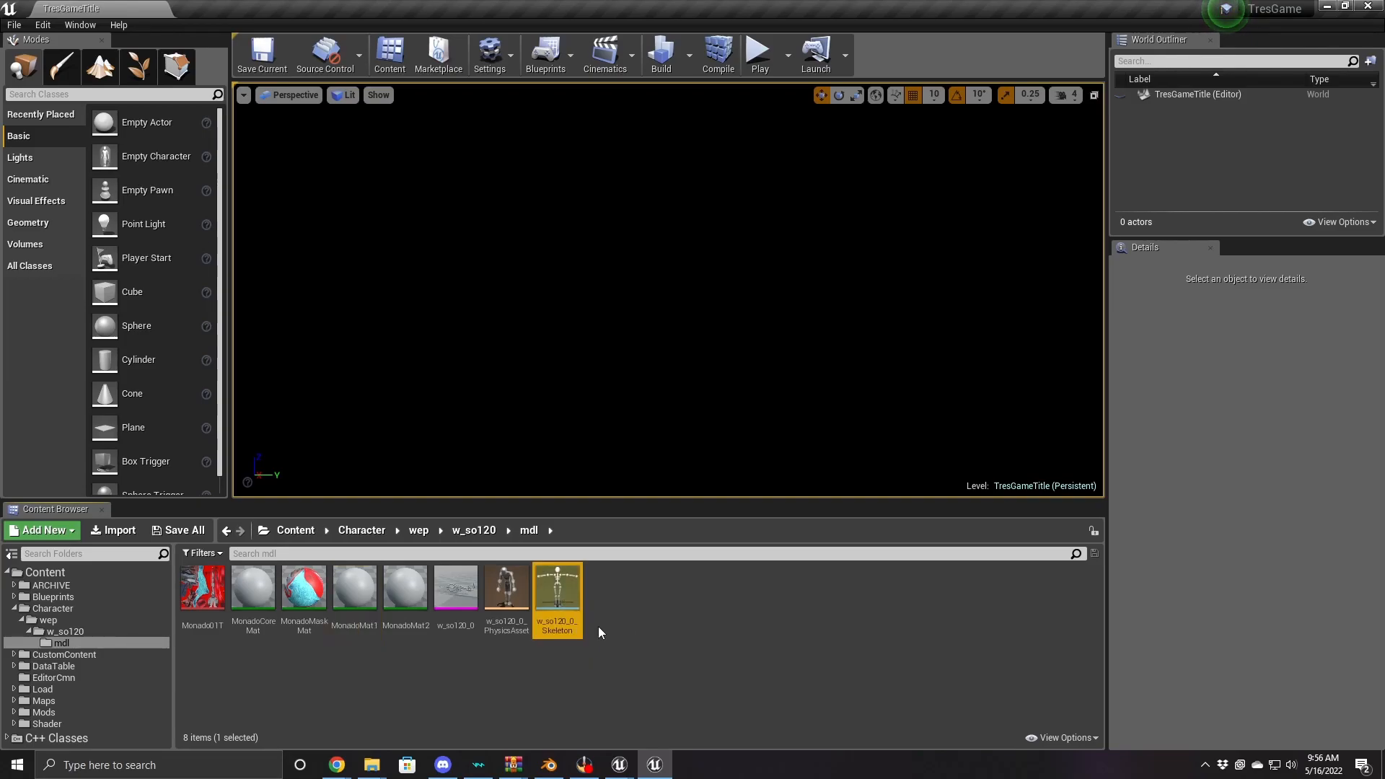
right_click(568, 601)
left_click(613, 336)
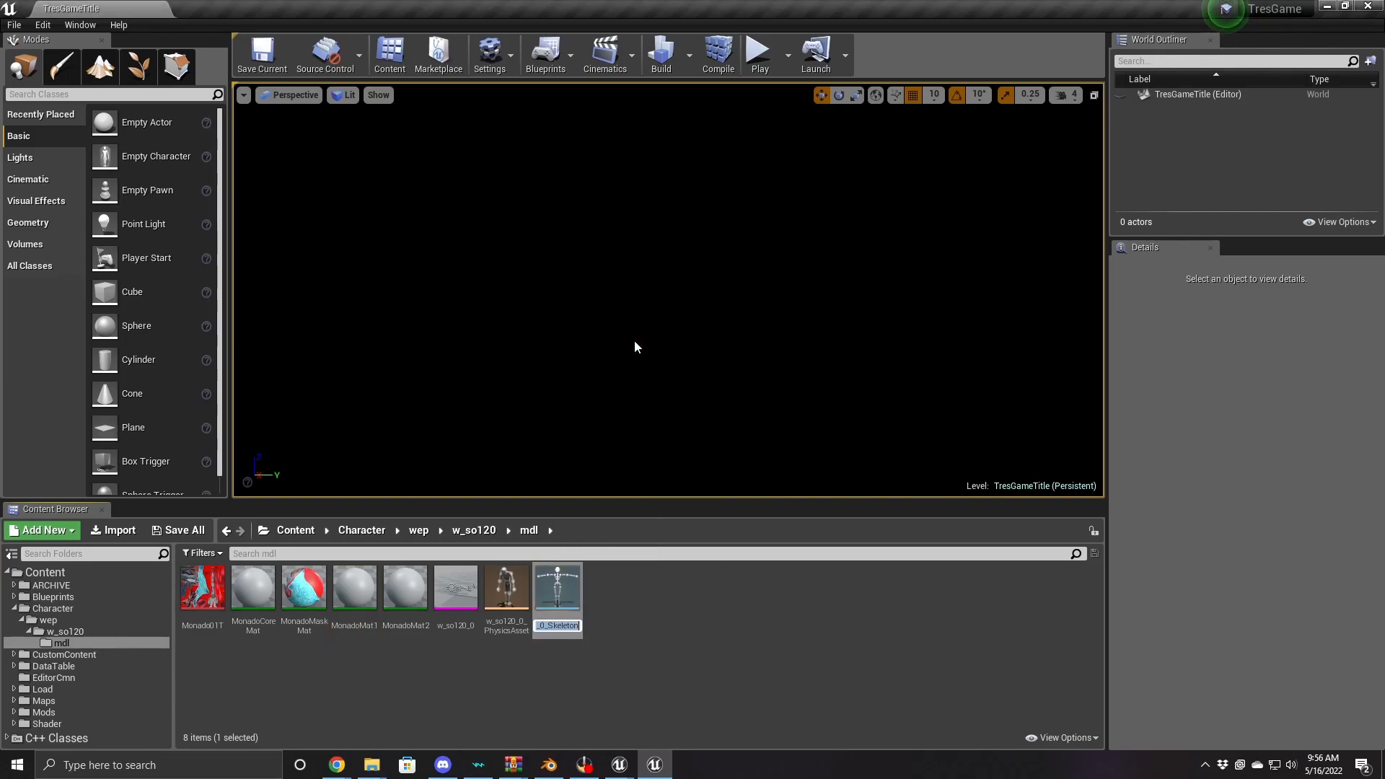
key("Right")
key("BackSpace")
key("BackSpace")
key("BackSpace")
key("BackSpace")
type("SkeleCust")
key("Return")
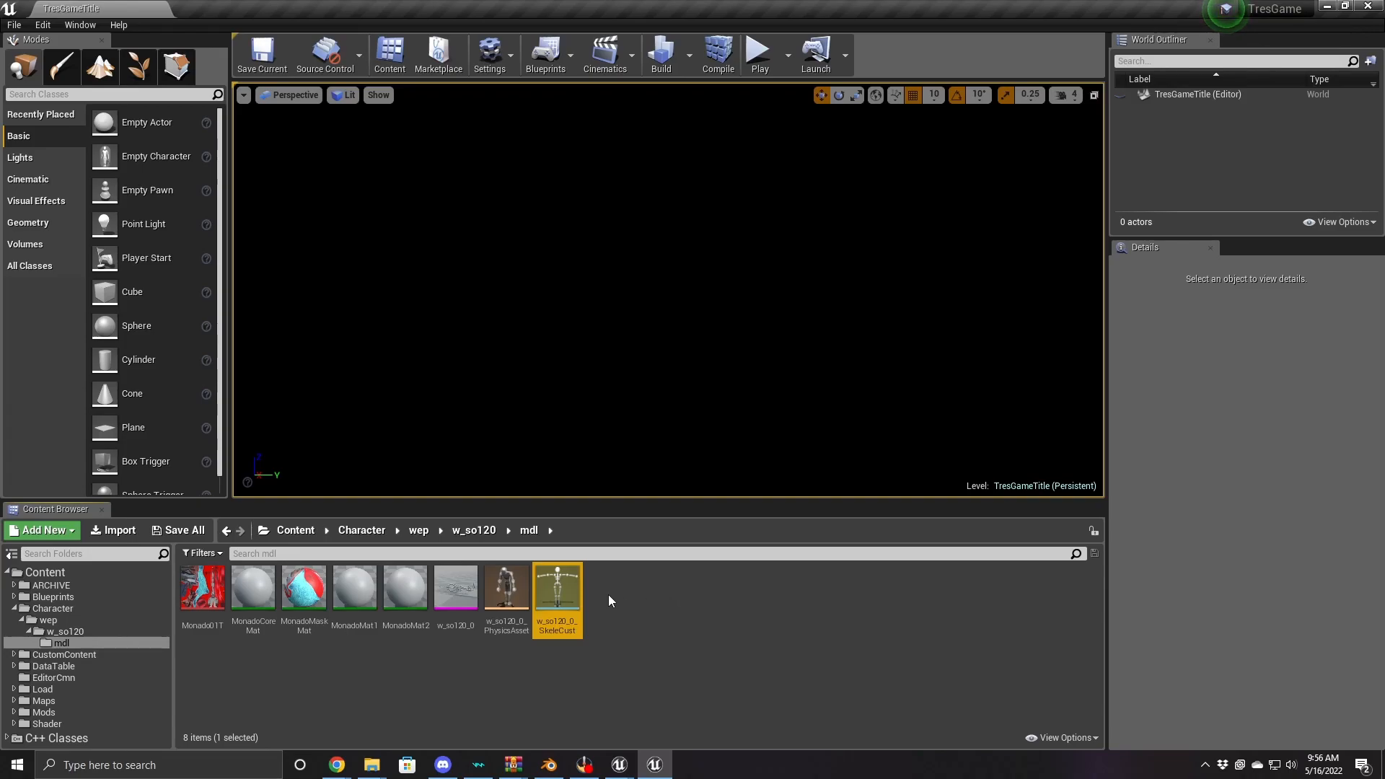
double_click(555, 600)
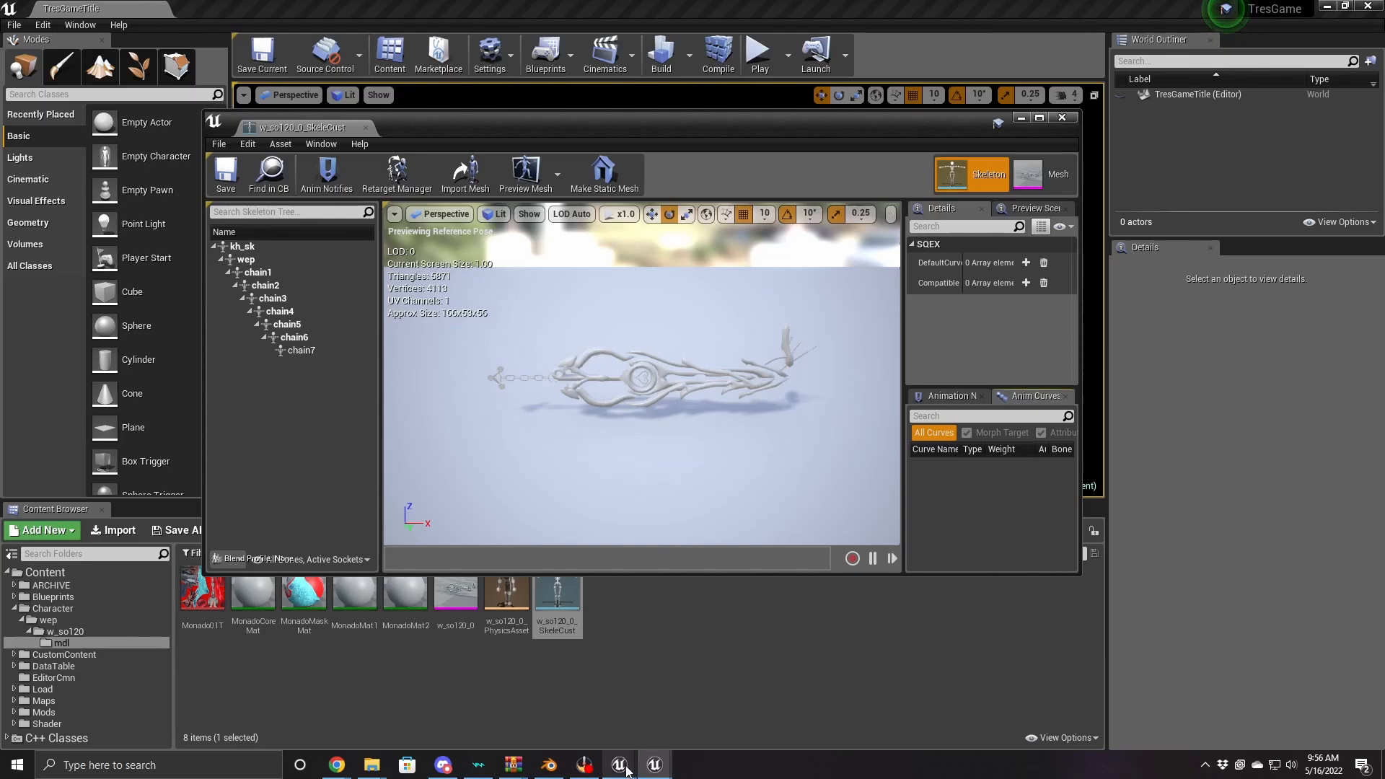
Switch to UModel and save the w_so120_0_Skeleton.uasset package to D:\KHModding\KH3\_Umodel\Saved, keeping the directory structure
mouse_move(619, 765)
left_click(691, 710)
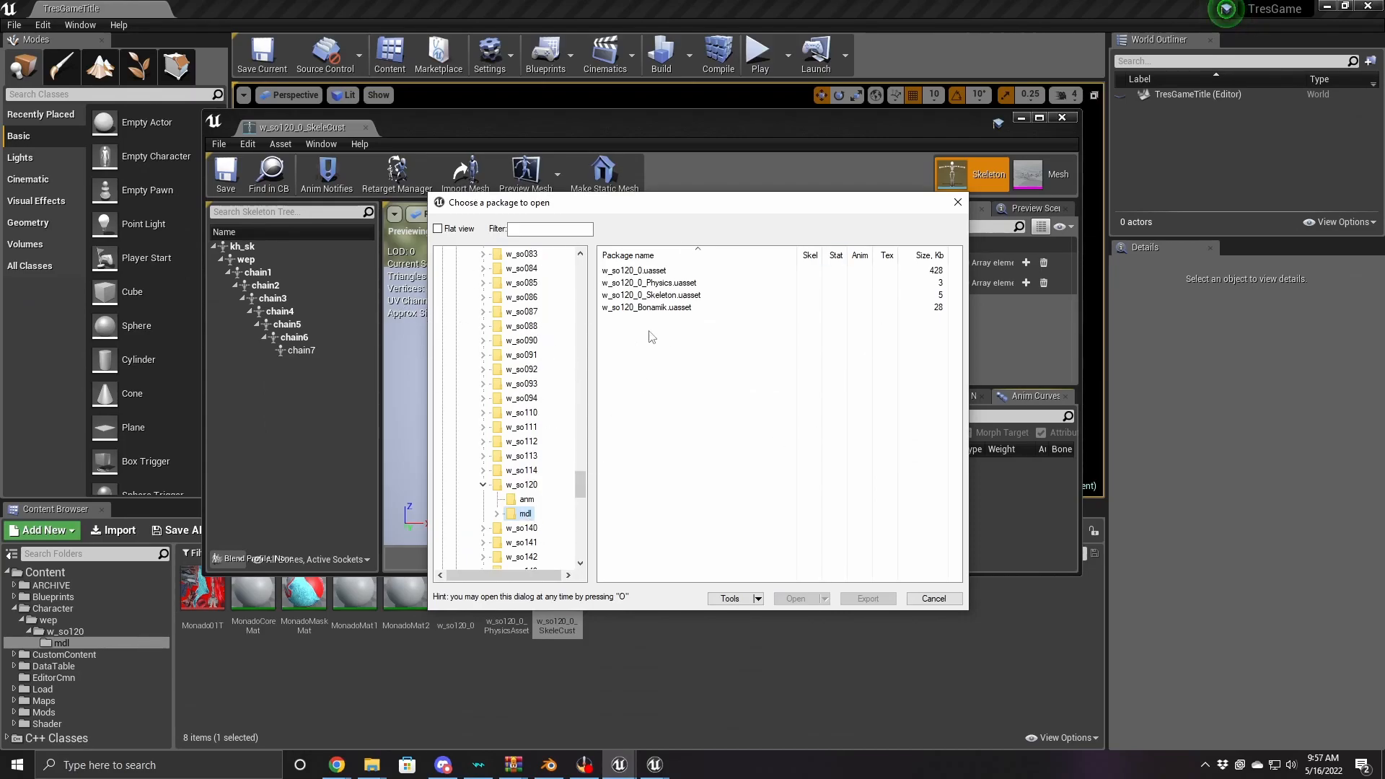
left_click(646, 295)
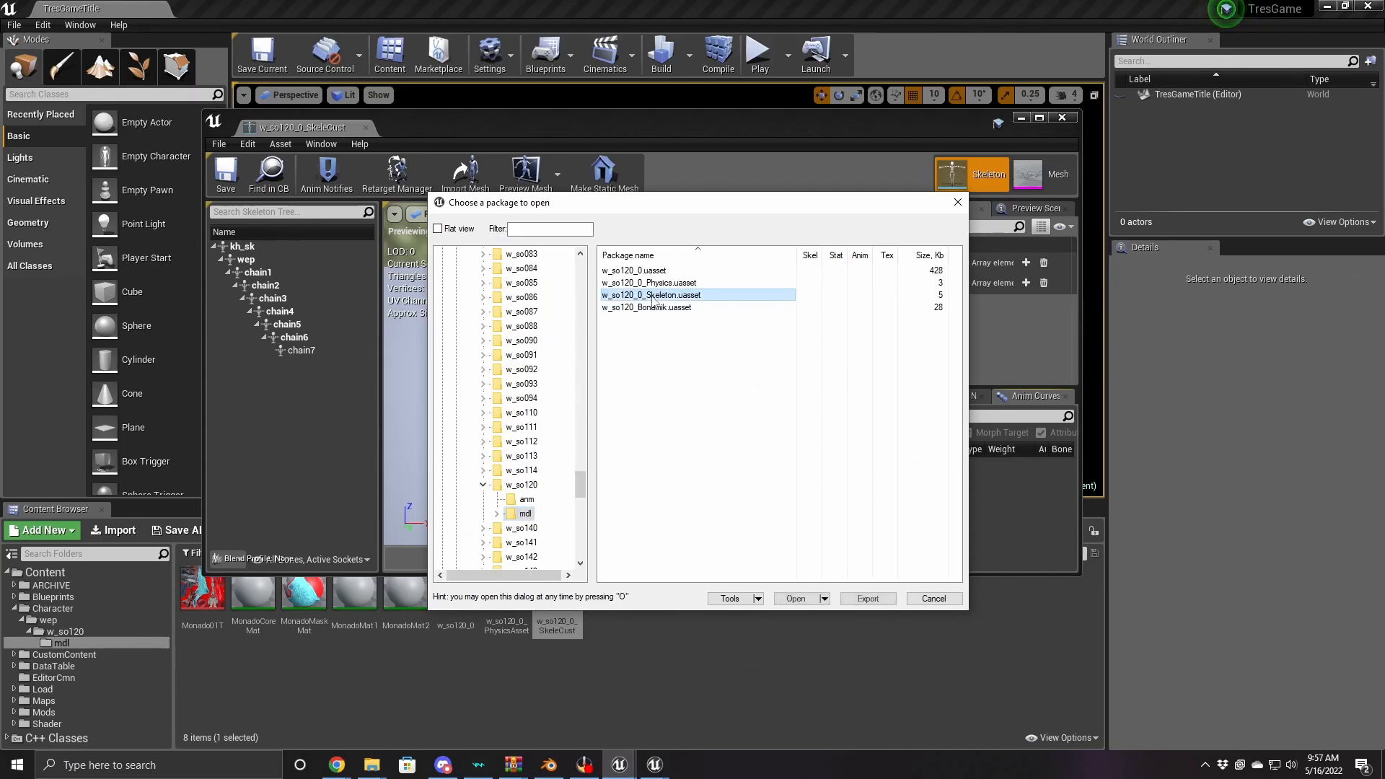
left_click(759, 600)
left_click(766, 655)
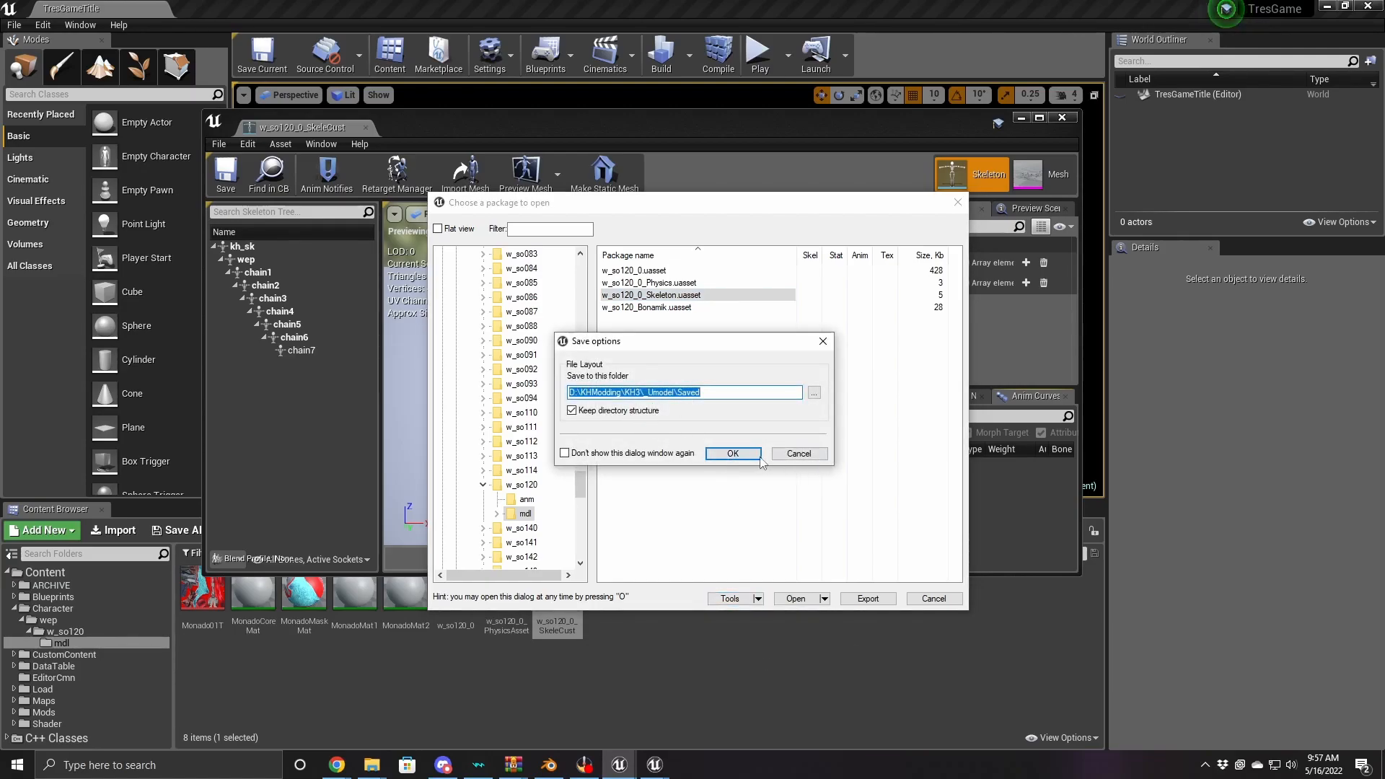
left_click(759, 456)
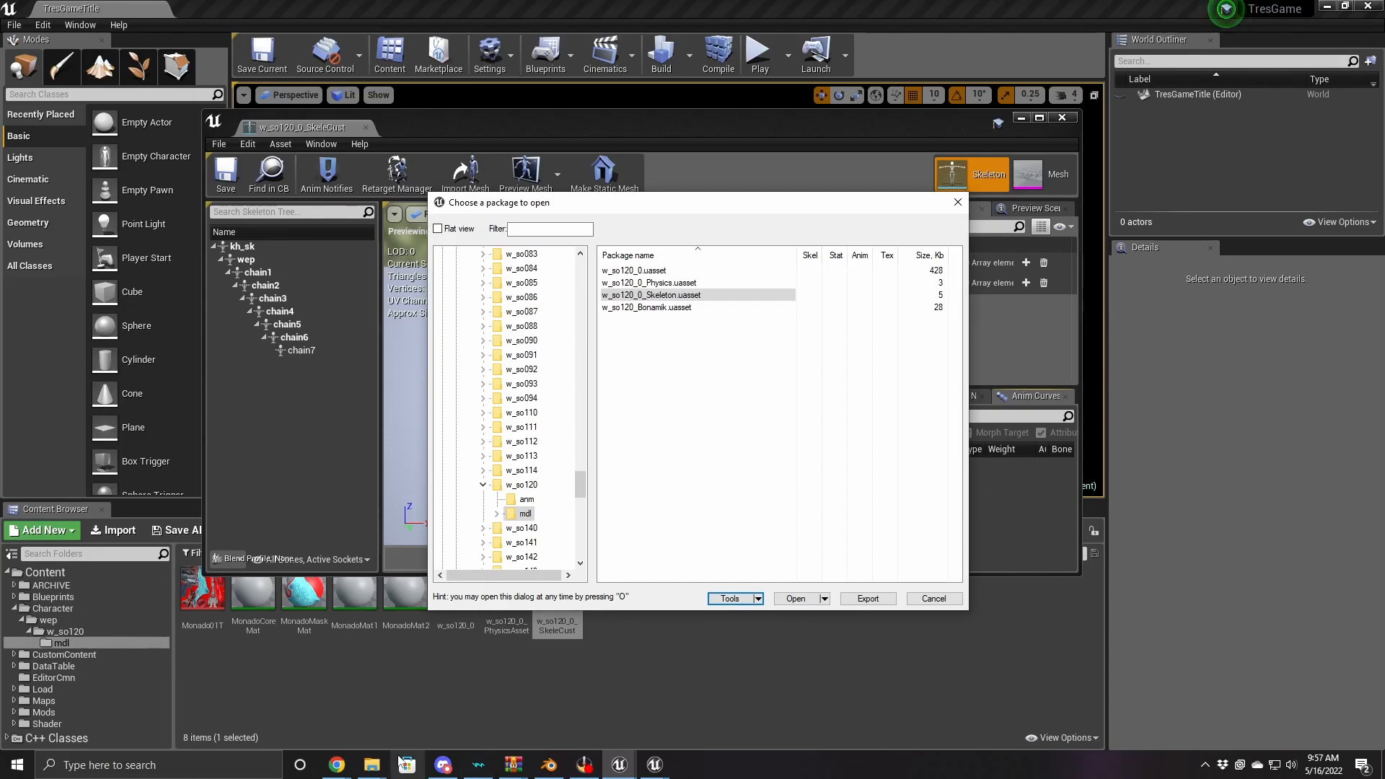
Launch AssetEditor.exe from the Desktop\Test\_CommunityEditor folder and bring its window to the front
right_click(371, 765)
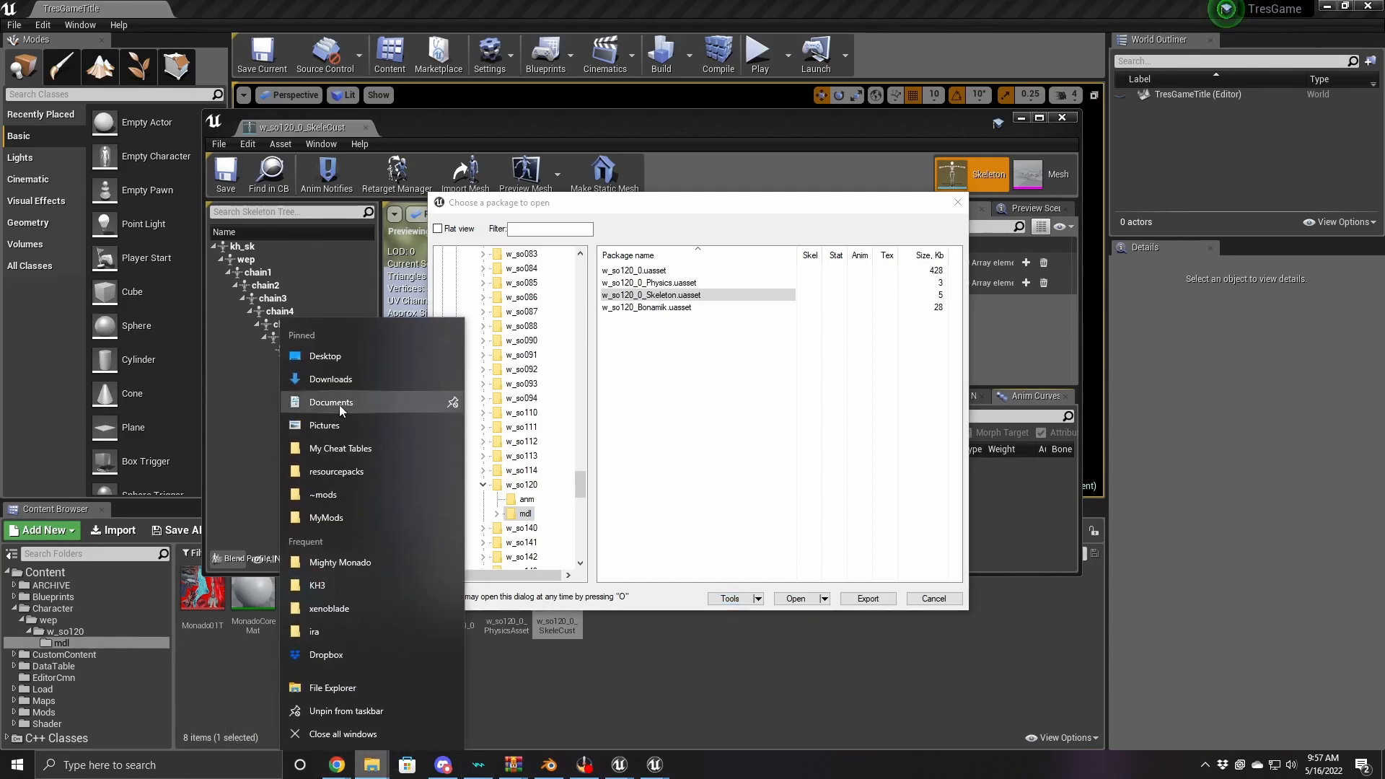
left_click(329, 356)
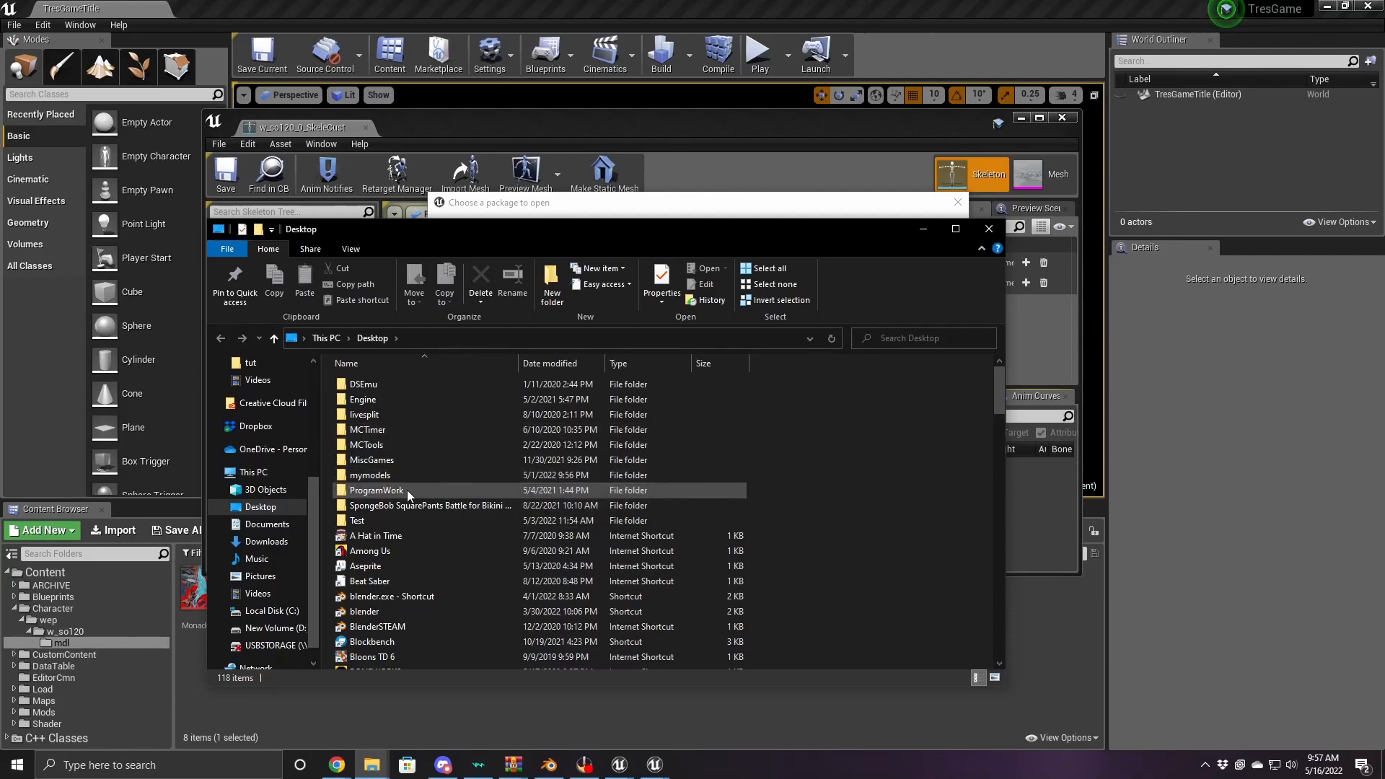
double_click(371, 519)
left_click(387, 401)
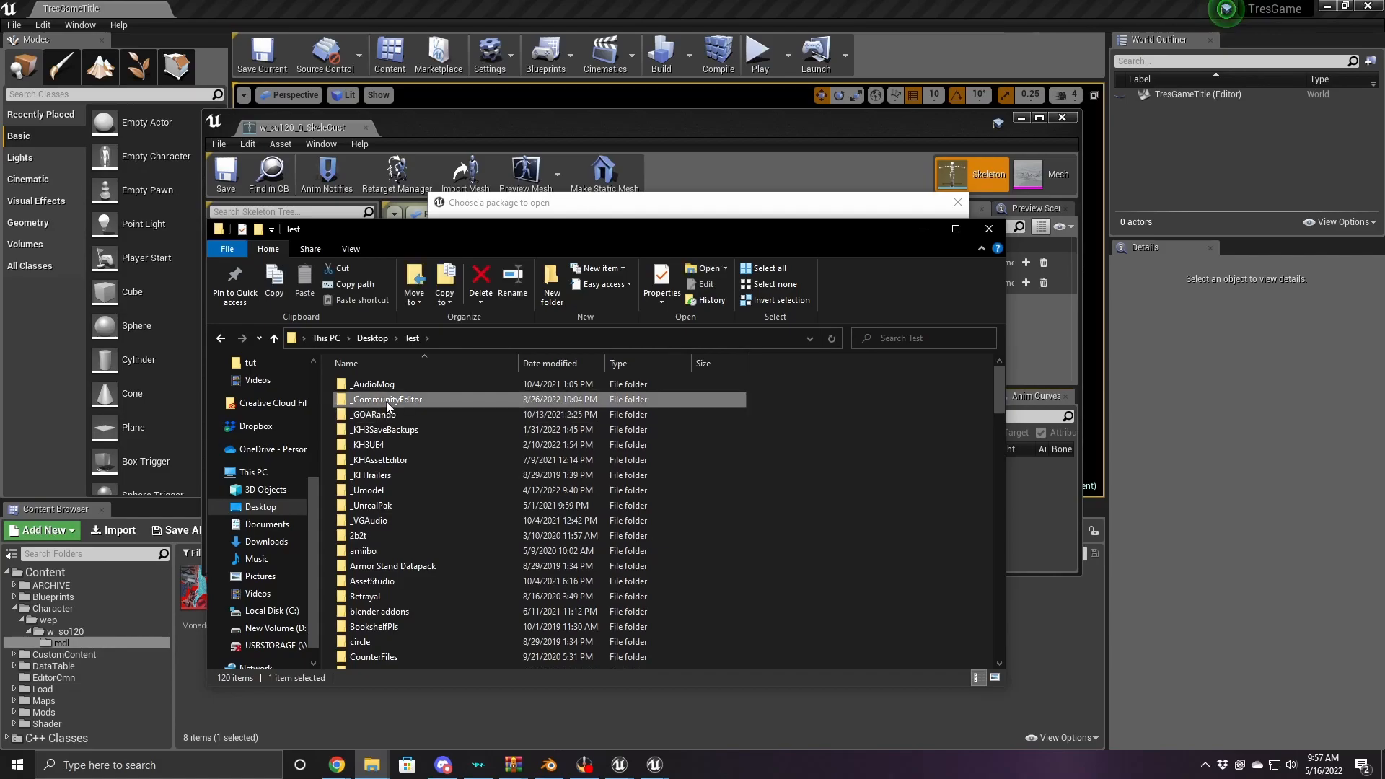
double_click(386, 401)
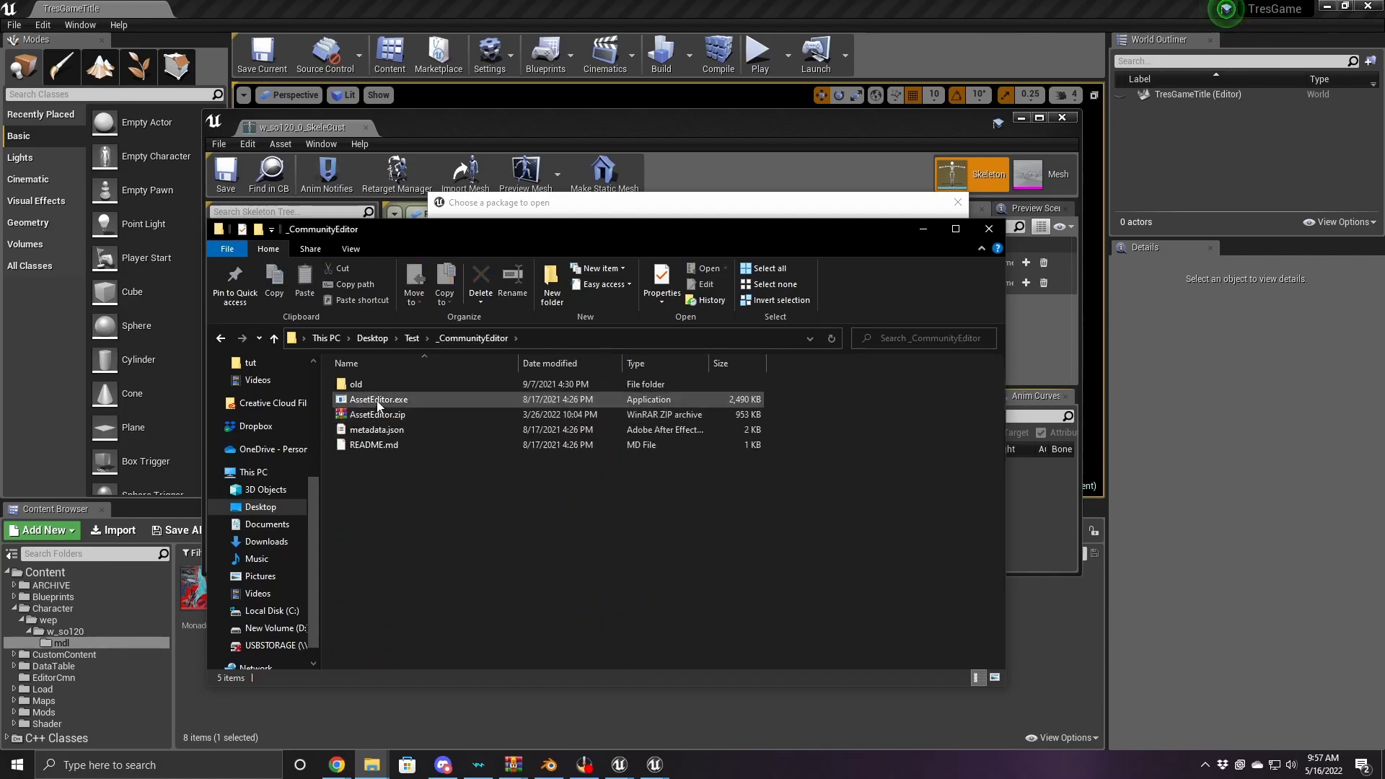
double_click(377, 401)
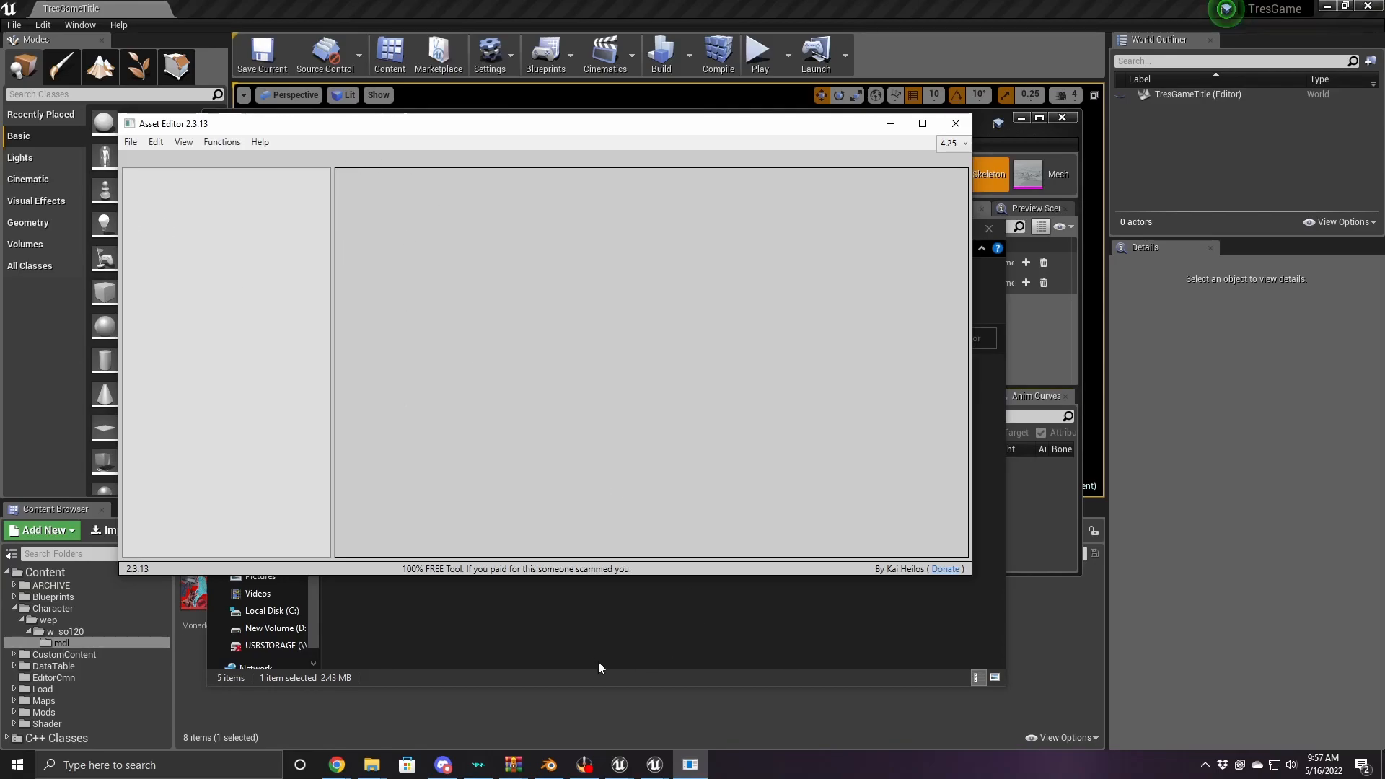
left_click(603, 664)
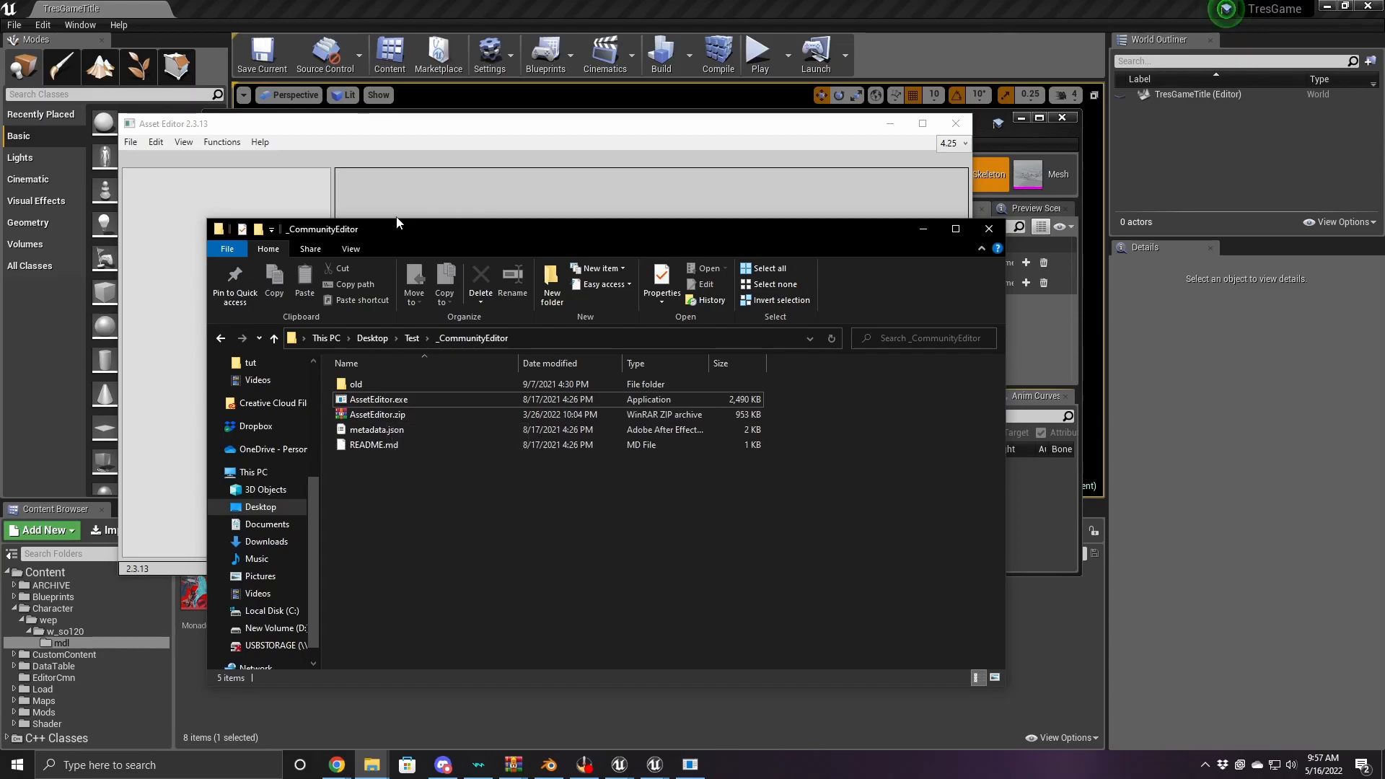
left_click(369, 141)
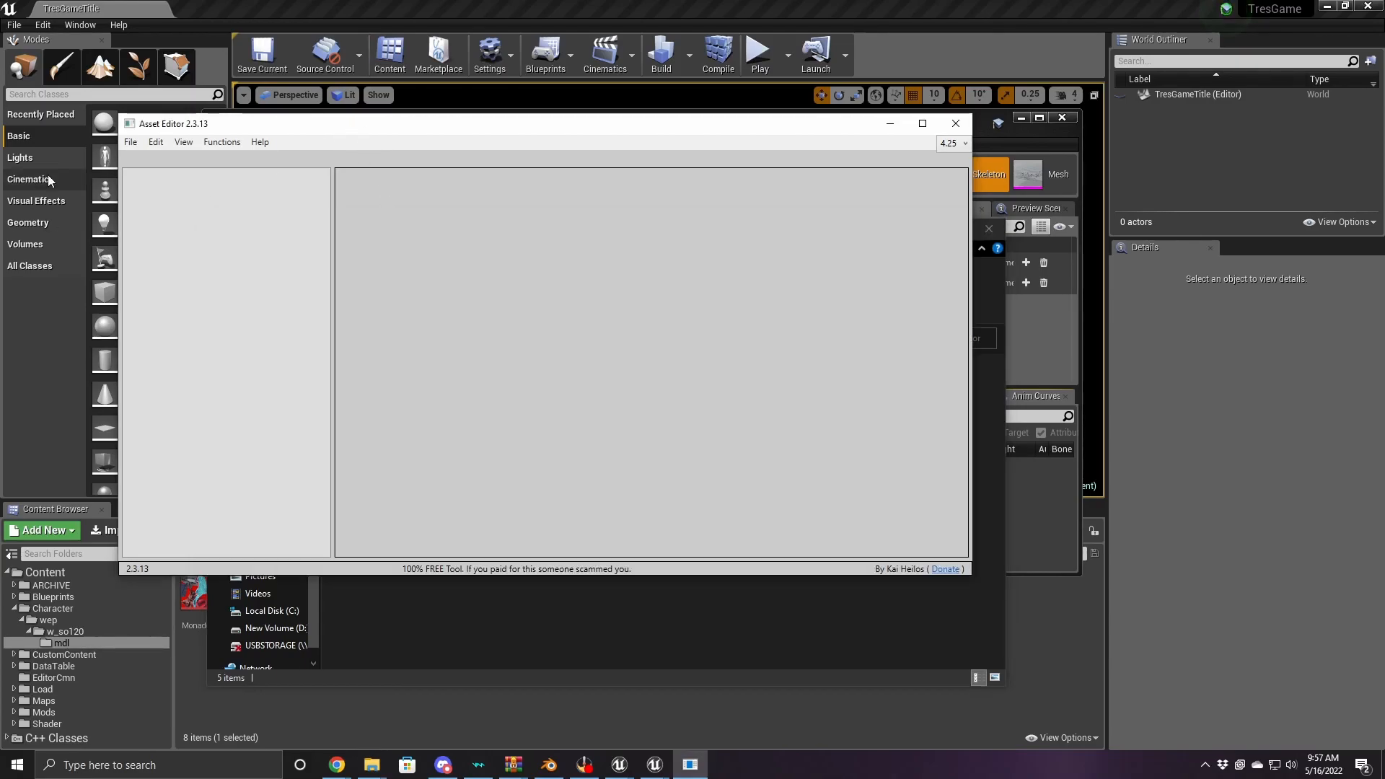
Open w_so120_0_Skeleton.uasset from the _Umodel\Saved\Game\Character\wep\w_so120\mdl folder
left_click(131, 142)
left_click(144, 160)
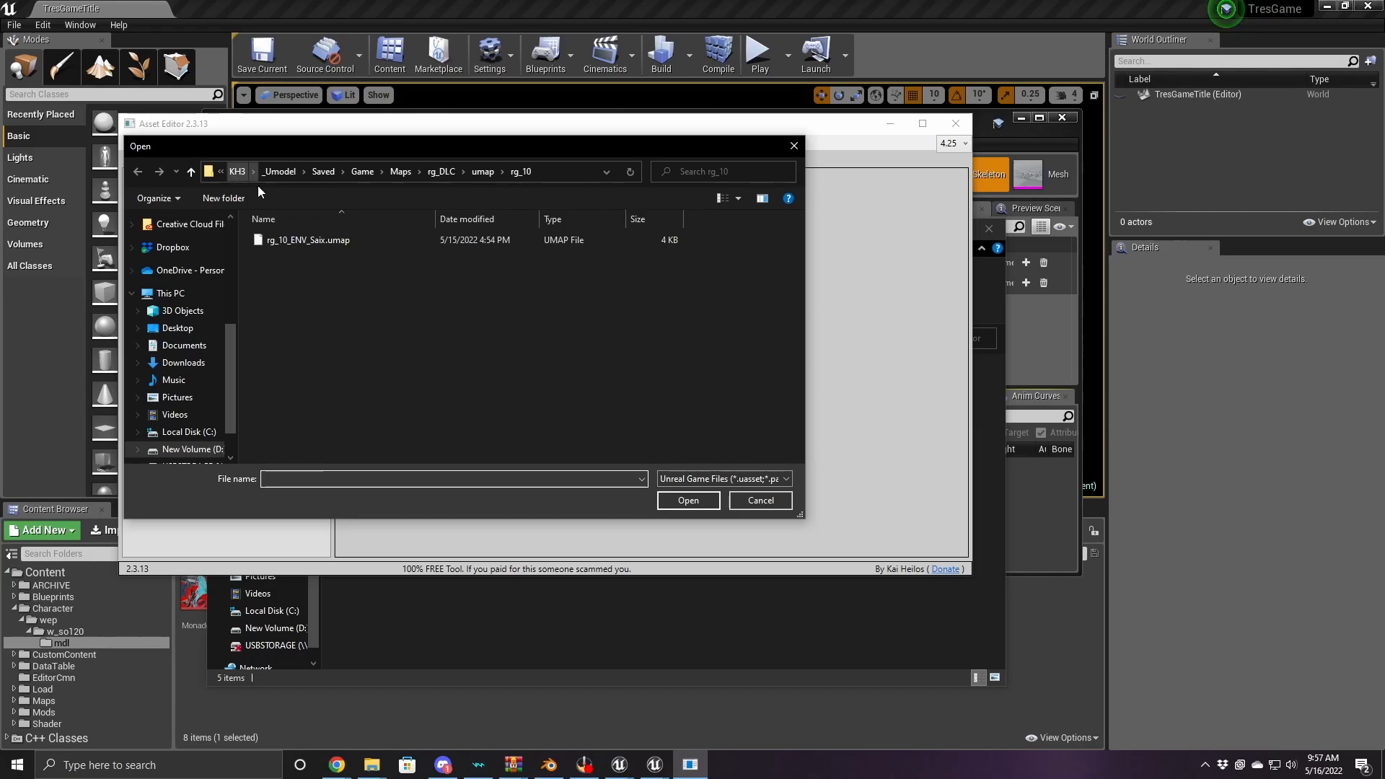
left_click(191, 172)
left_click(191, 171)
left_click(190, 172)
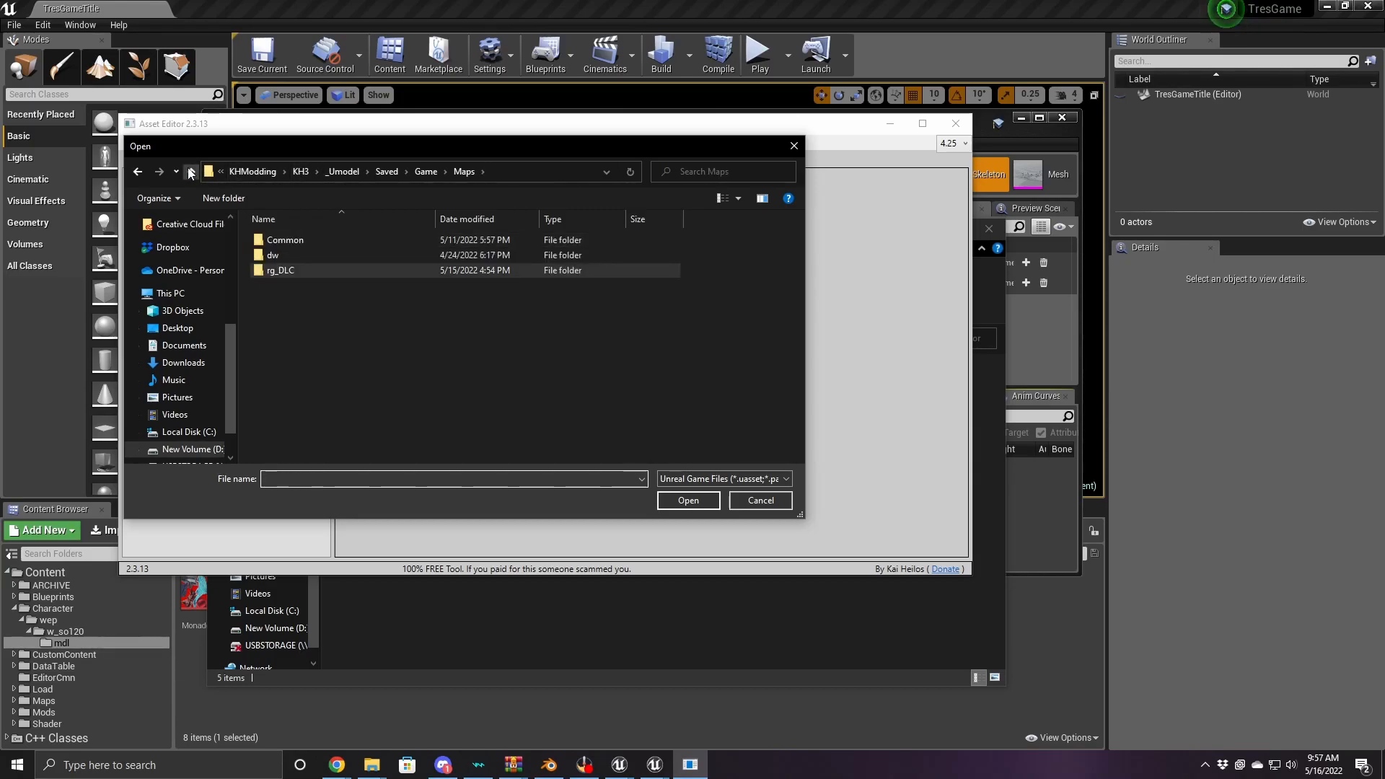
left_click(191, 172)
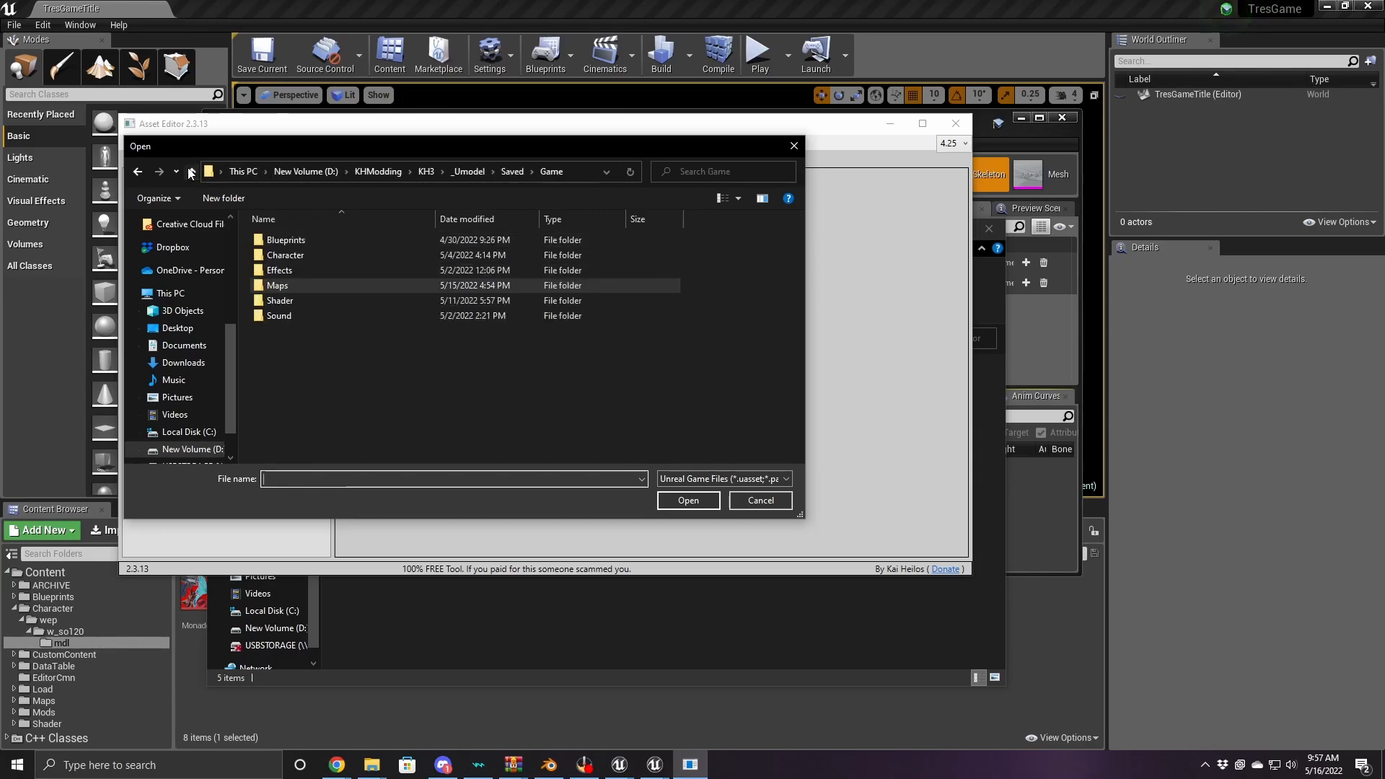
double_click(293, 256)
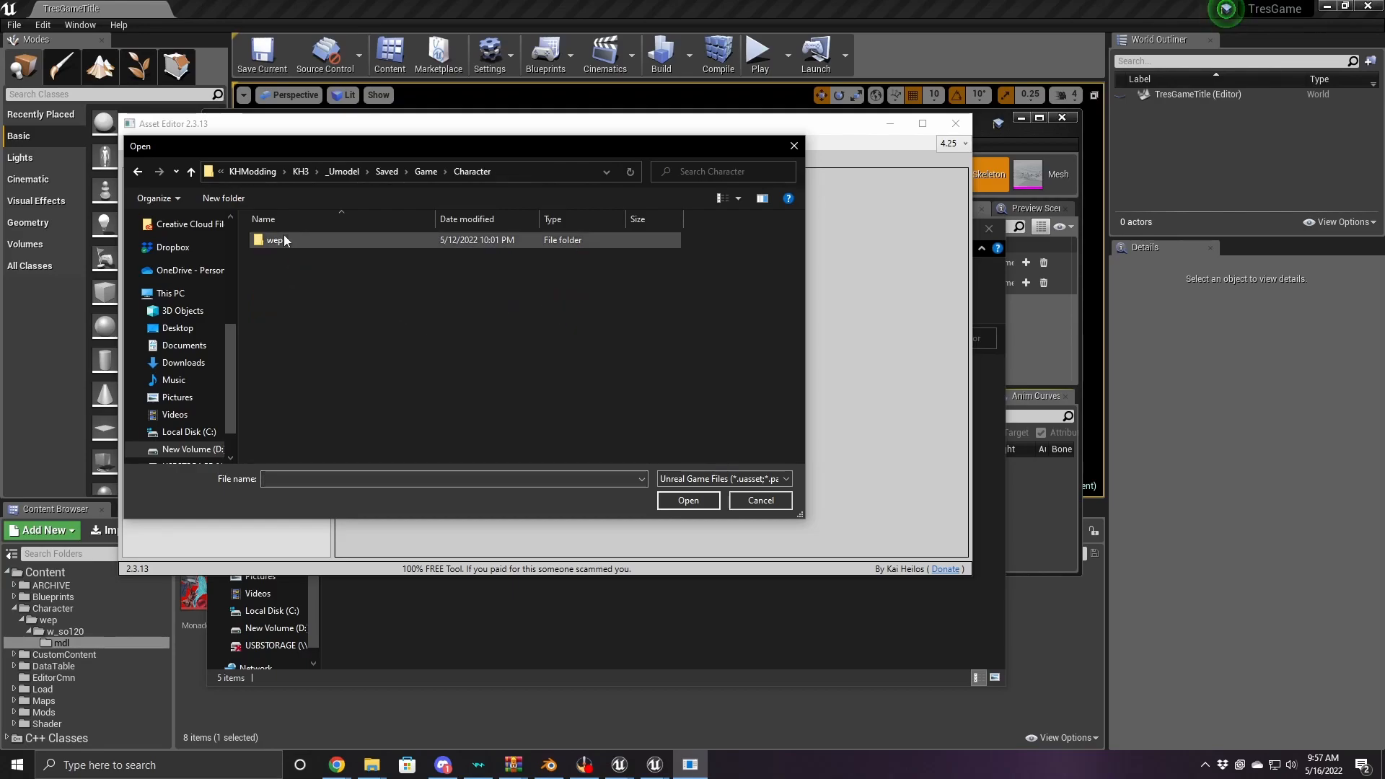
double_click(278, 240)
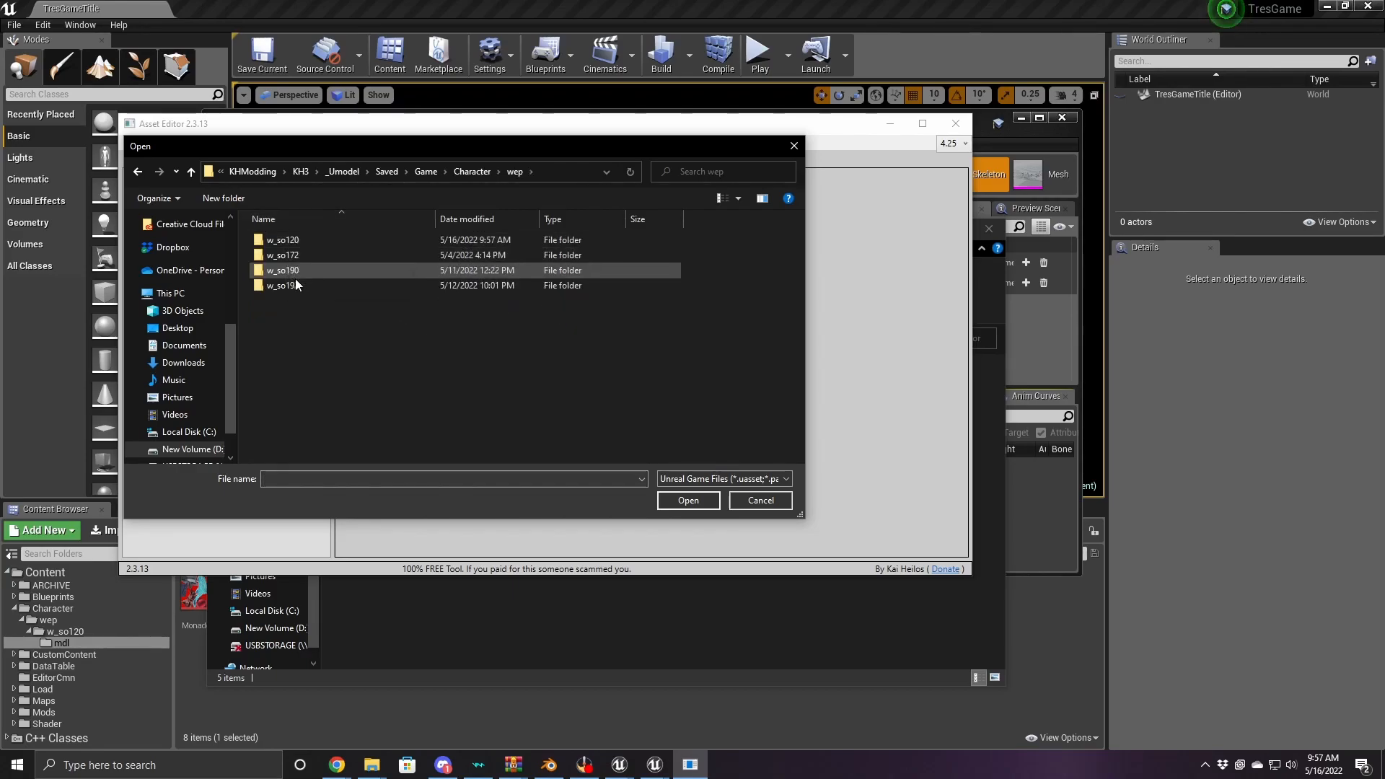
double_click(292, 240)
double_click(291, 240)
left_click(291, 241)
double_click(292, 241)
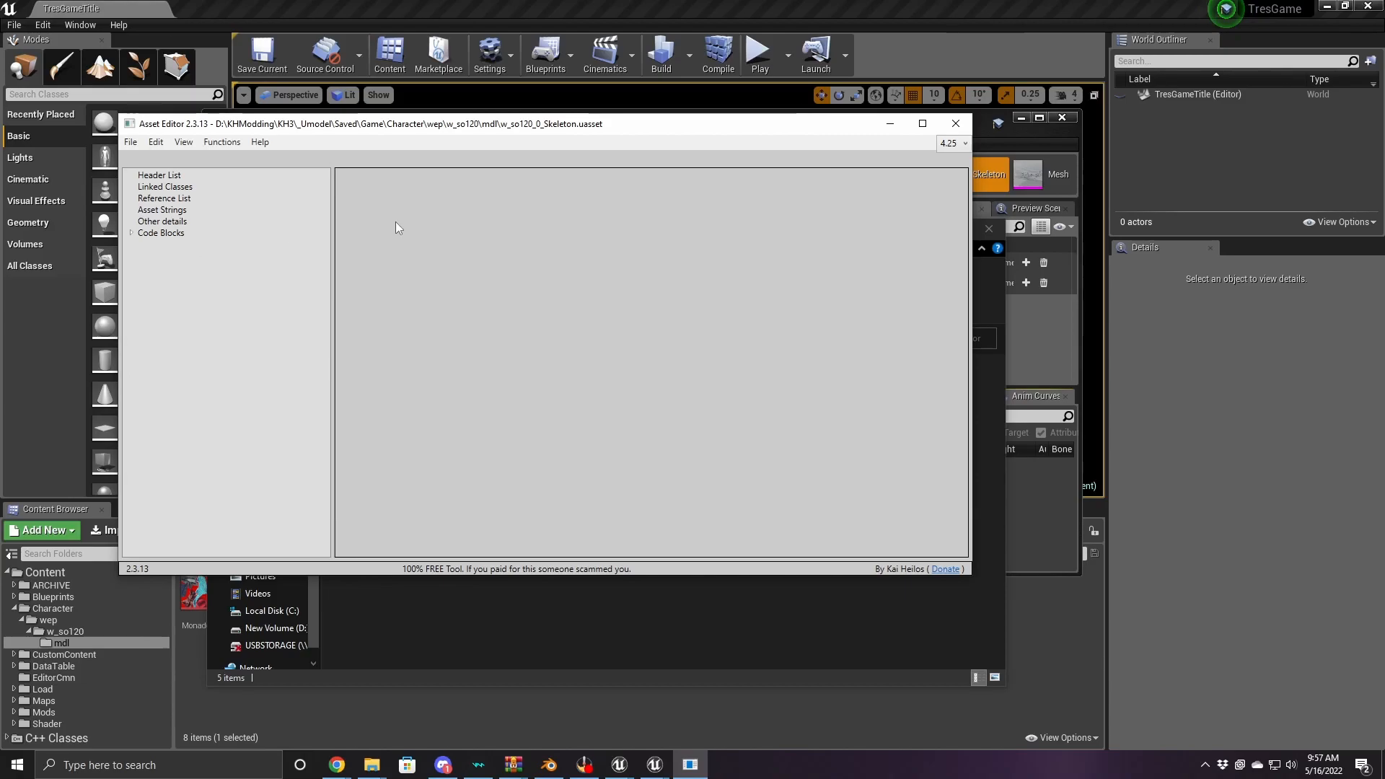
Display the properties of the first SkeletalMeshSocket code block to read its socket and bone names
left_click(130, 232)
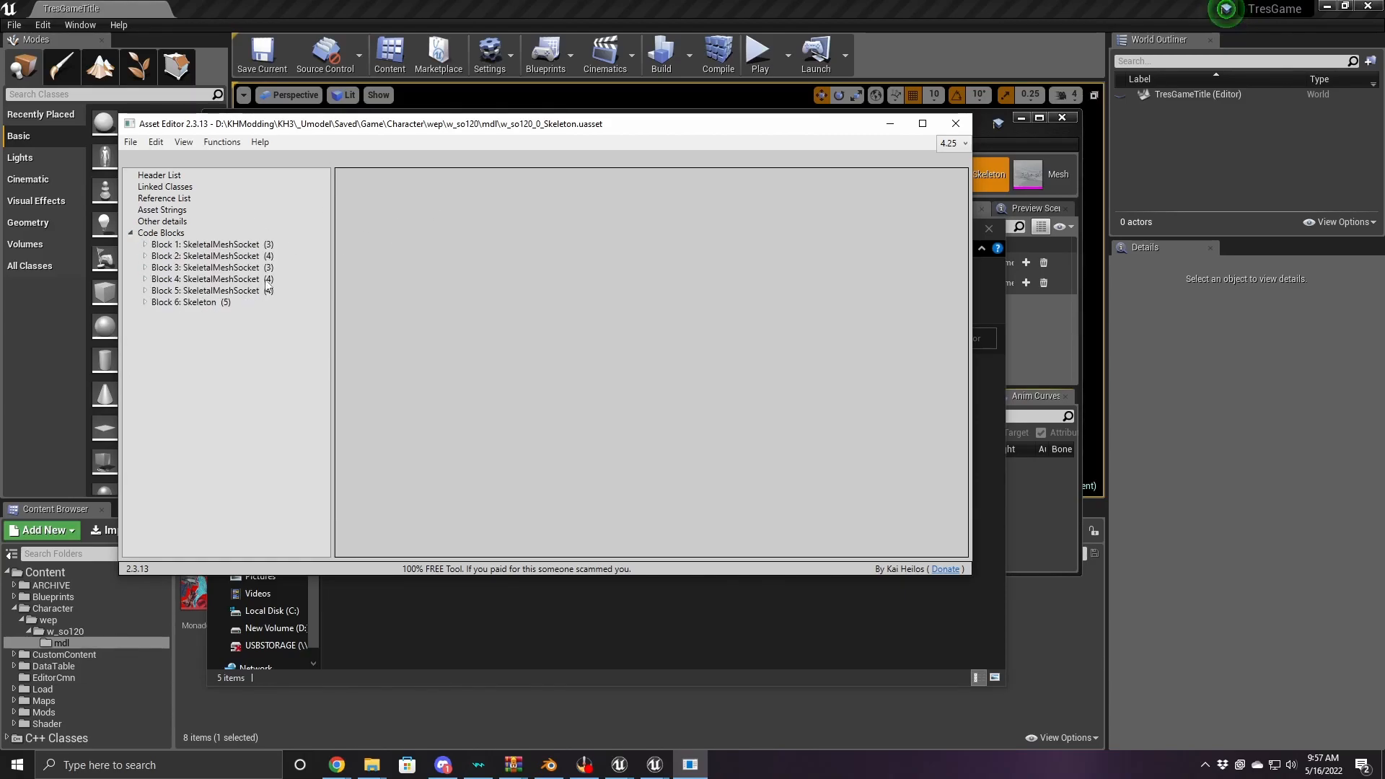
left_click(145, 245)
left_click(183, 246)
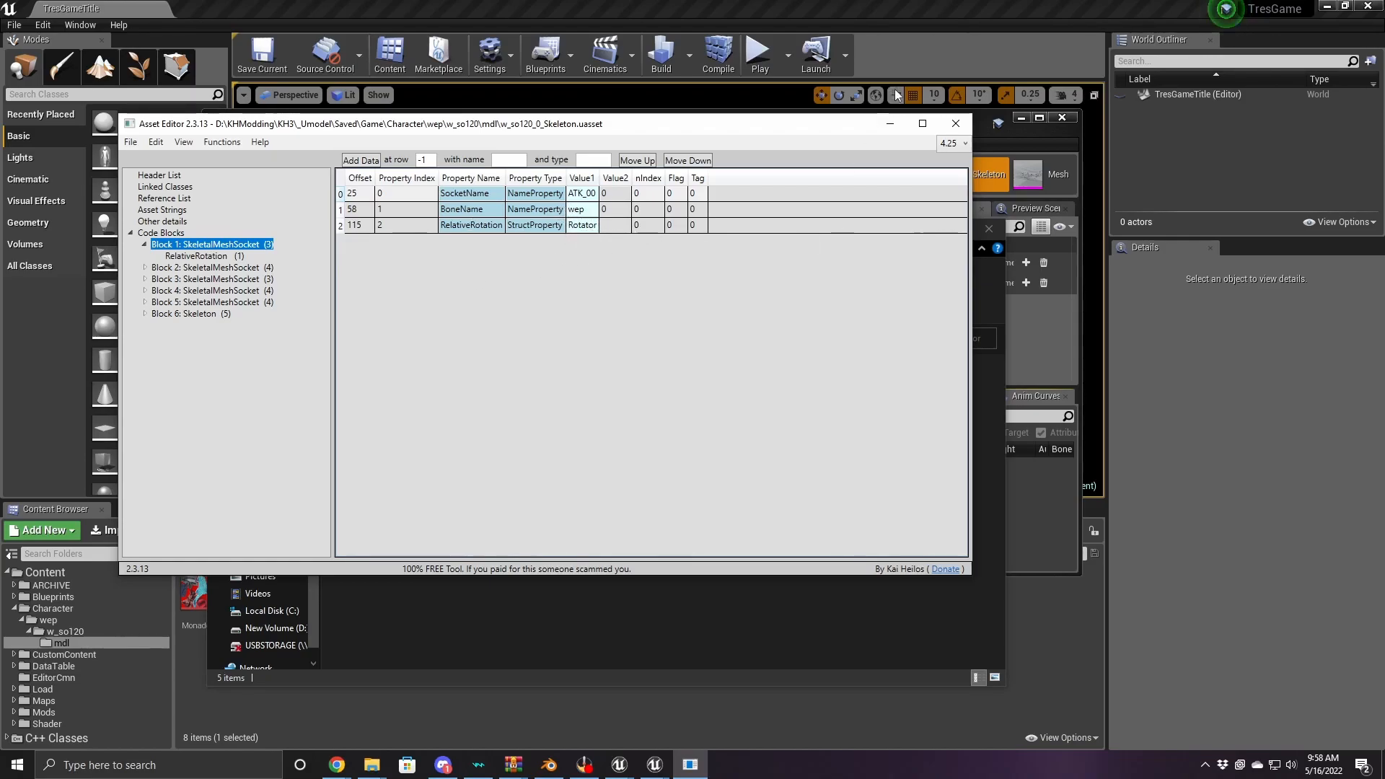
Switch to the Unreal skeleton editor and add a socket named ATK_00 to the wep bone
left_click(1046, 509)
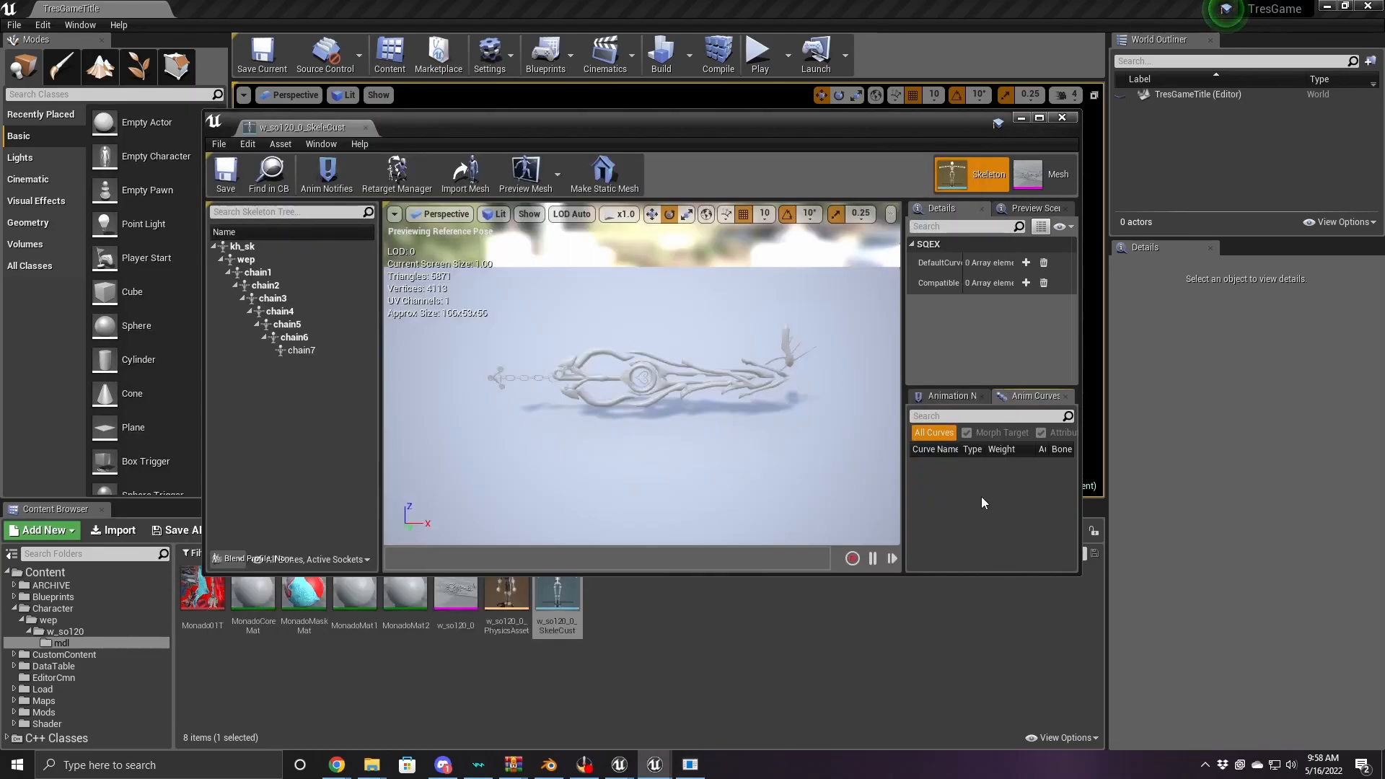
right_click(240, 261)
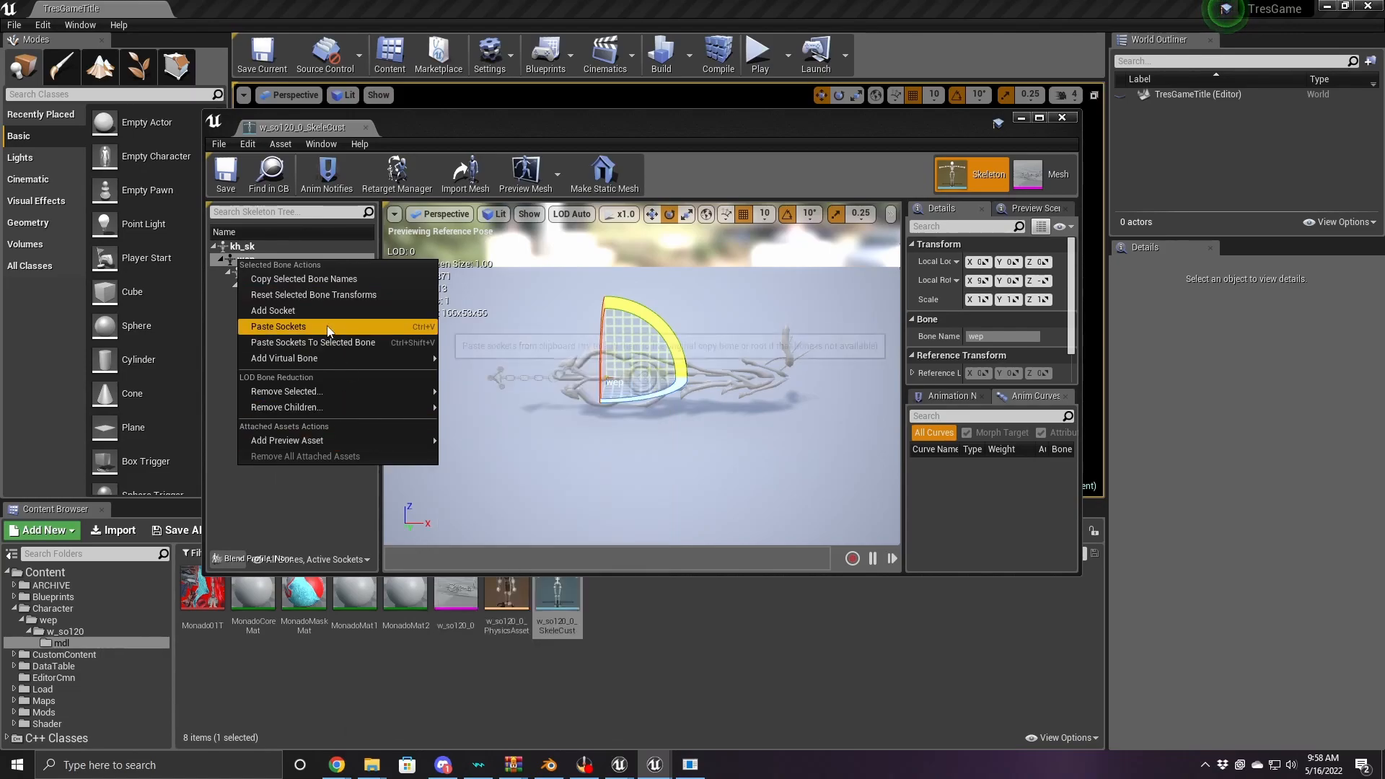
left_click(320, 316)
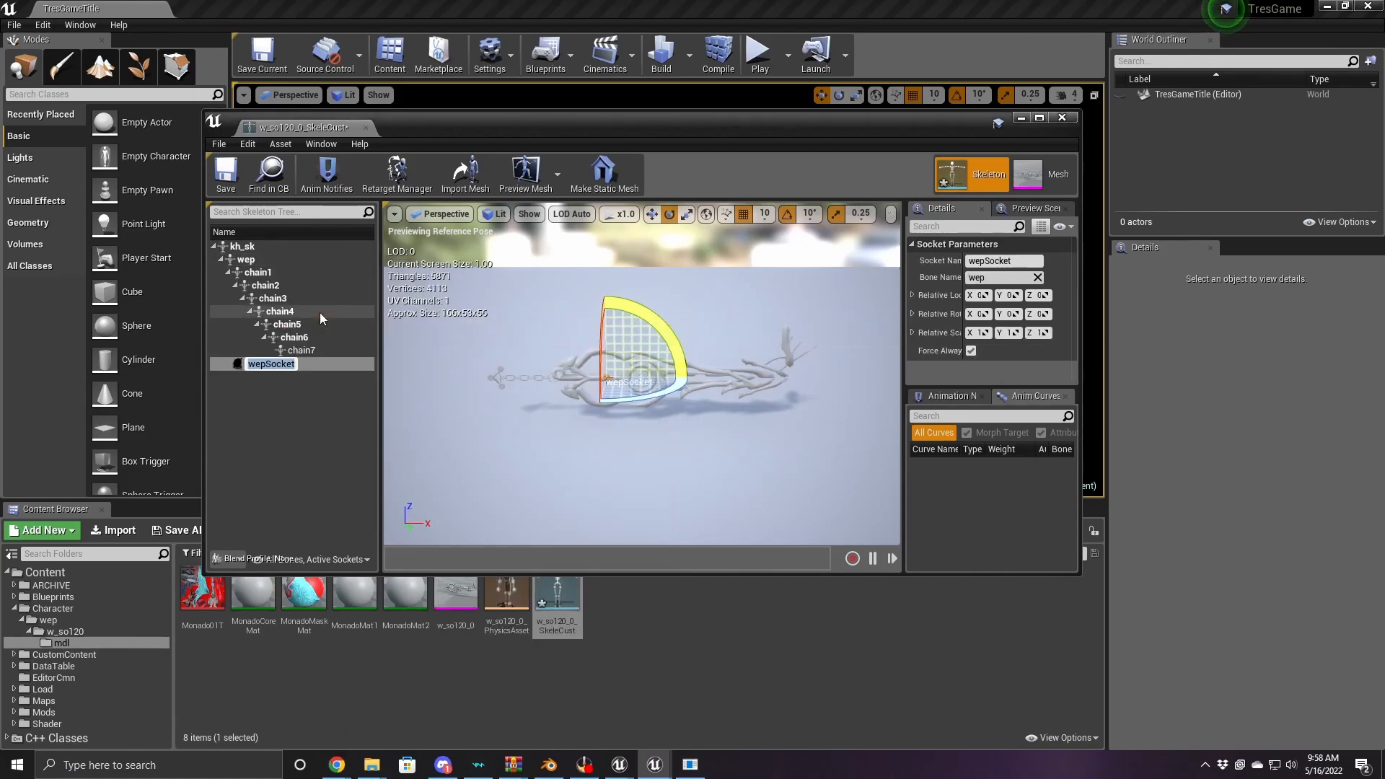
type("ATL_00")
key("Return")
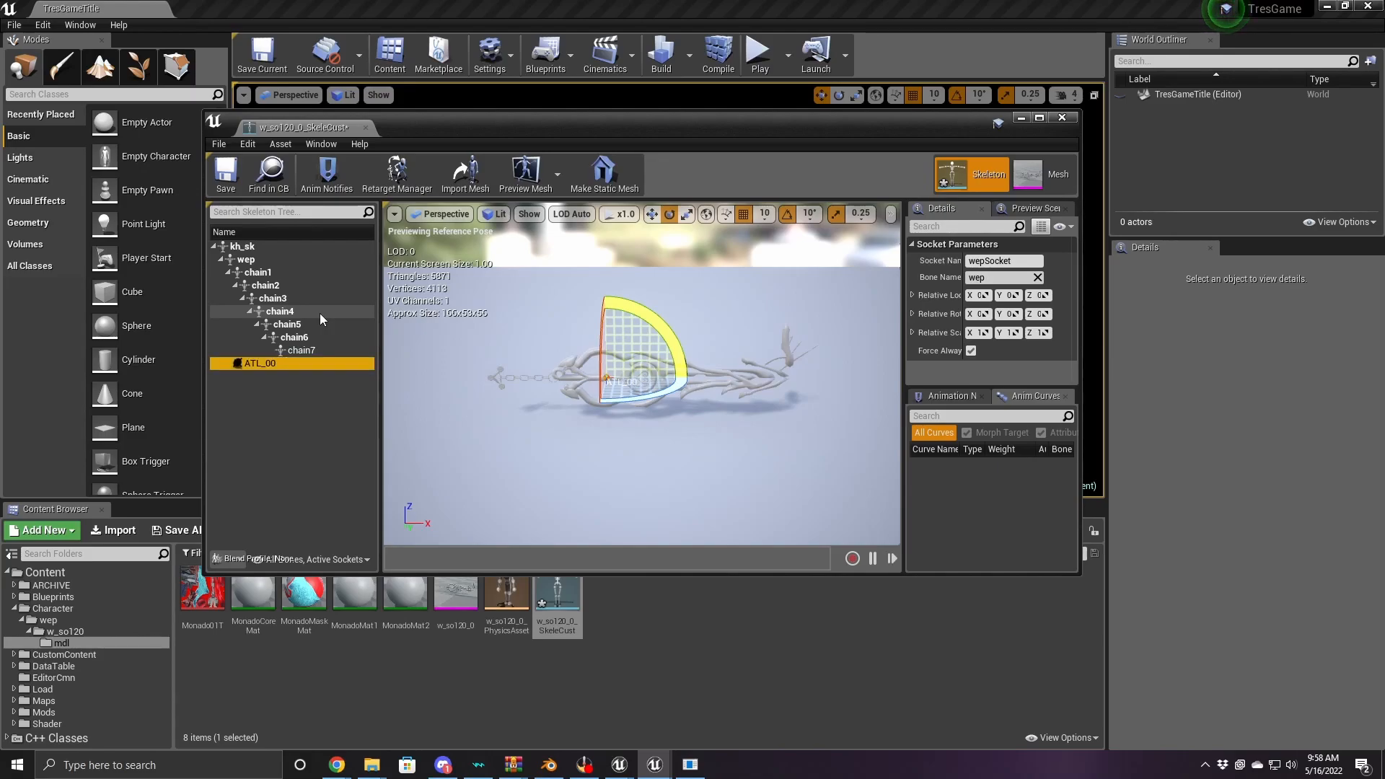
right_click(268, 366)
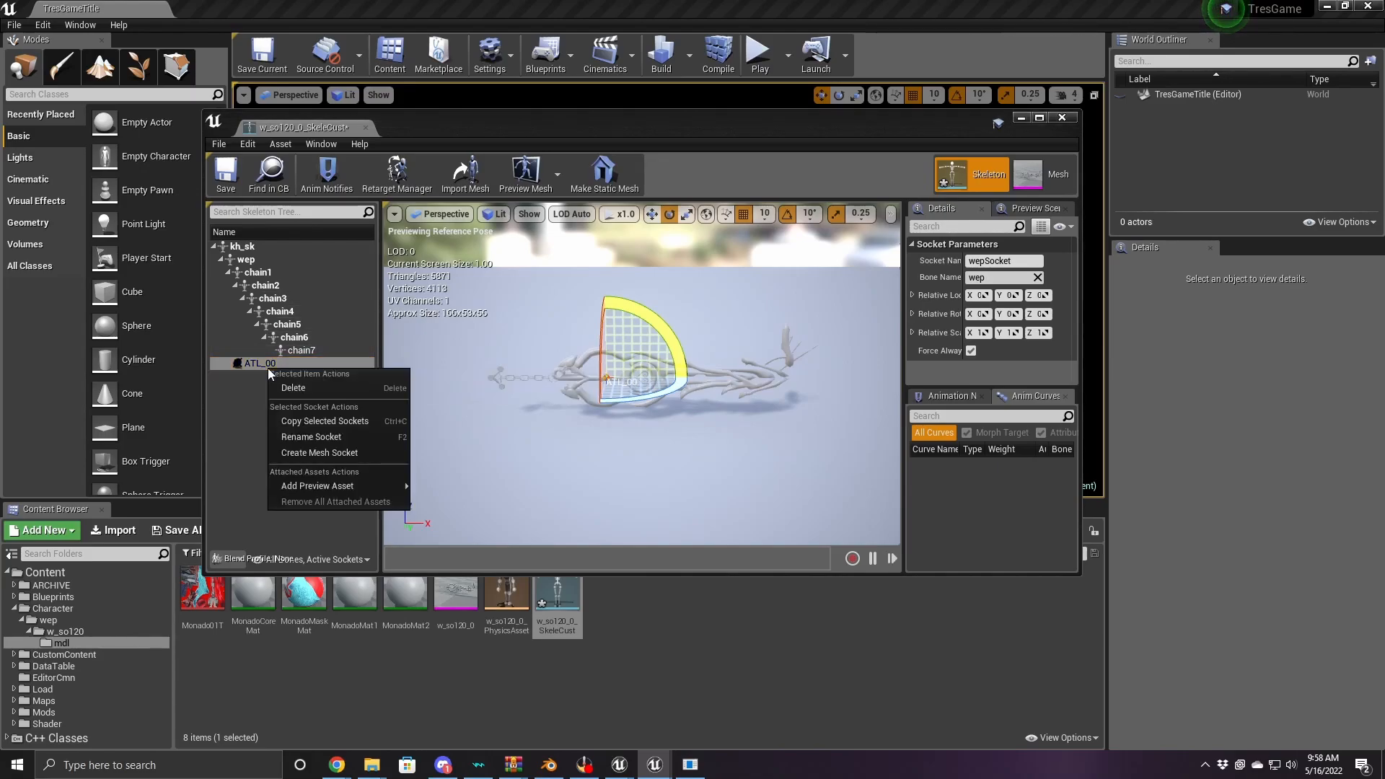
left_click(261, 364)
left_click(262, 364)
left_click(281, 364)
type("K")
key("Return")
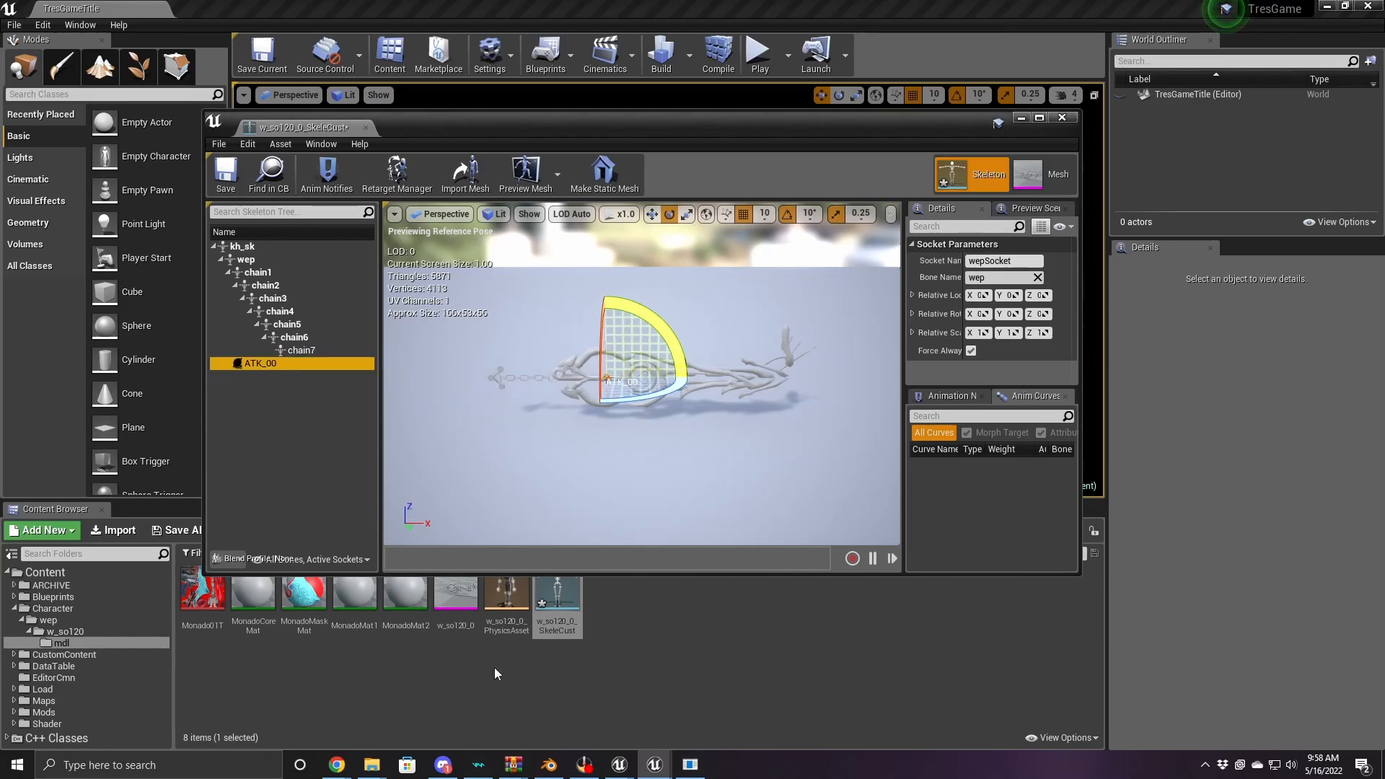
Check the first two sockets' relative transforms in Asset Editor, and set the ATK_00 socket's relative Z rotation to 180 in the skeleton editor
left_click(690, 764)
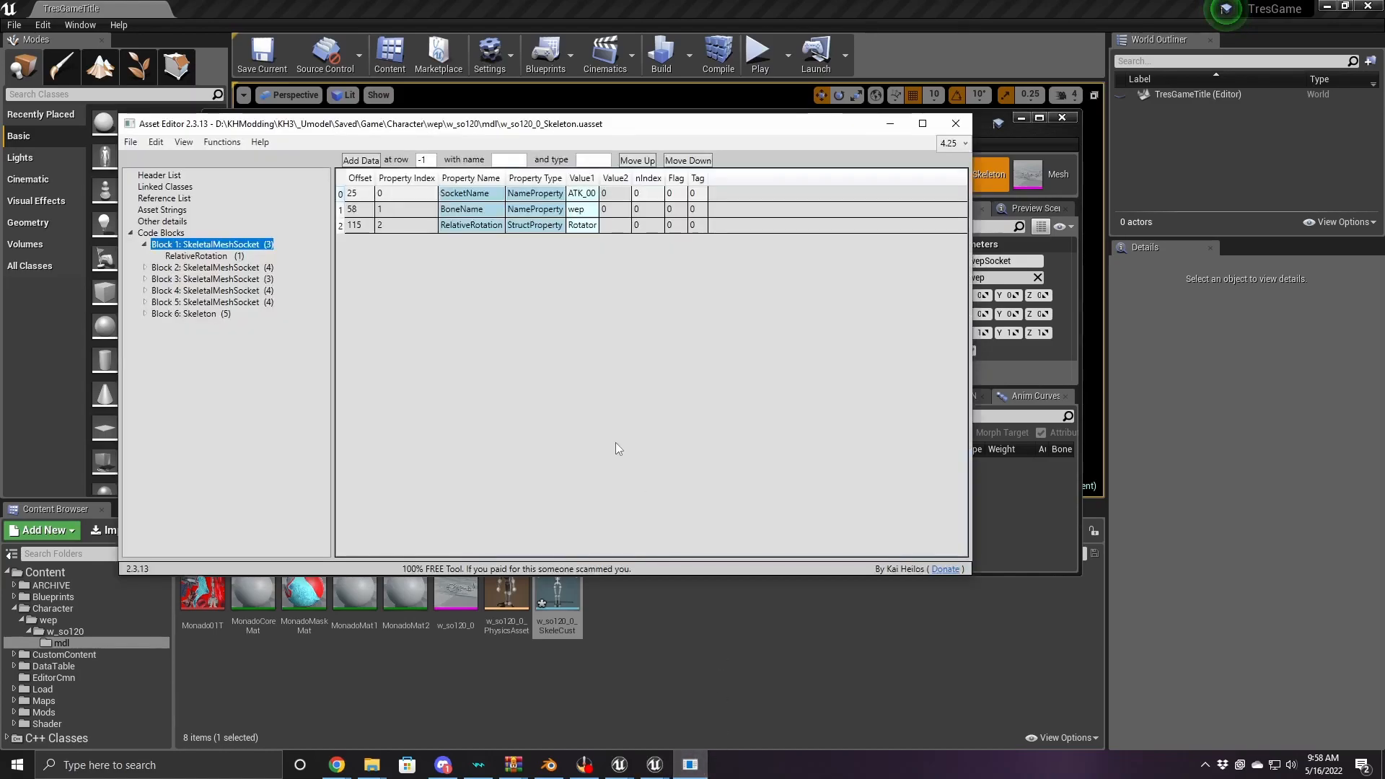
left_click(178, 257)
left_click(145, 267)
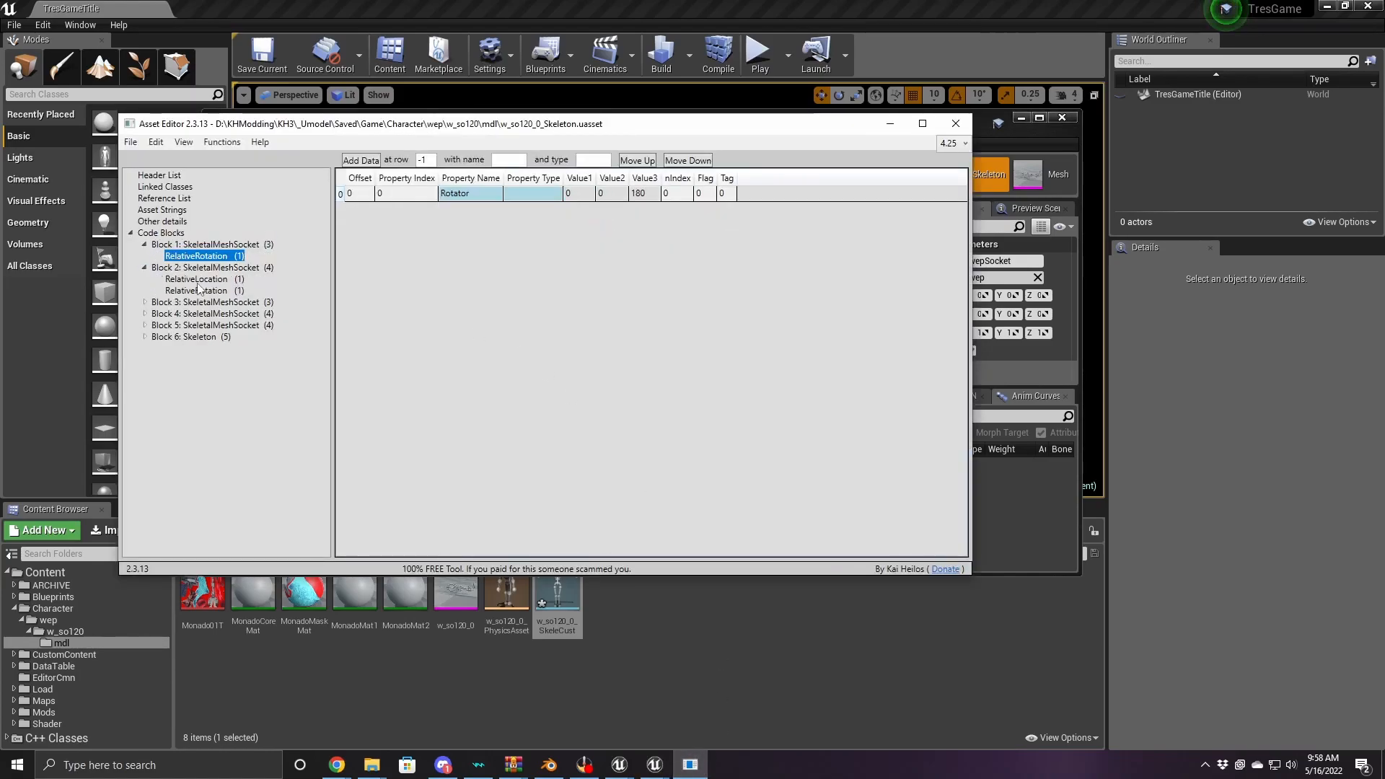
left_click(194, 280)
left_click(194, 291)
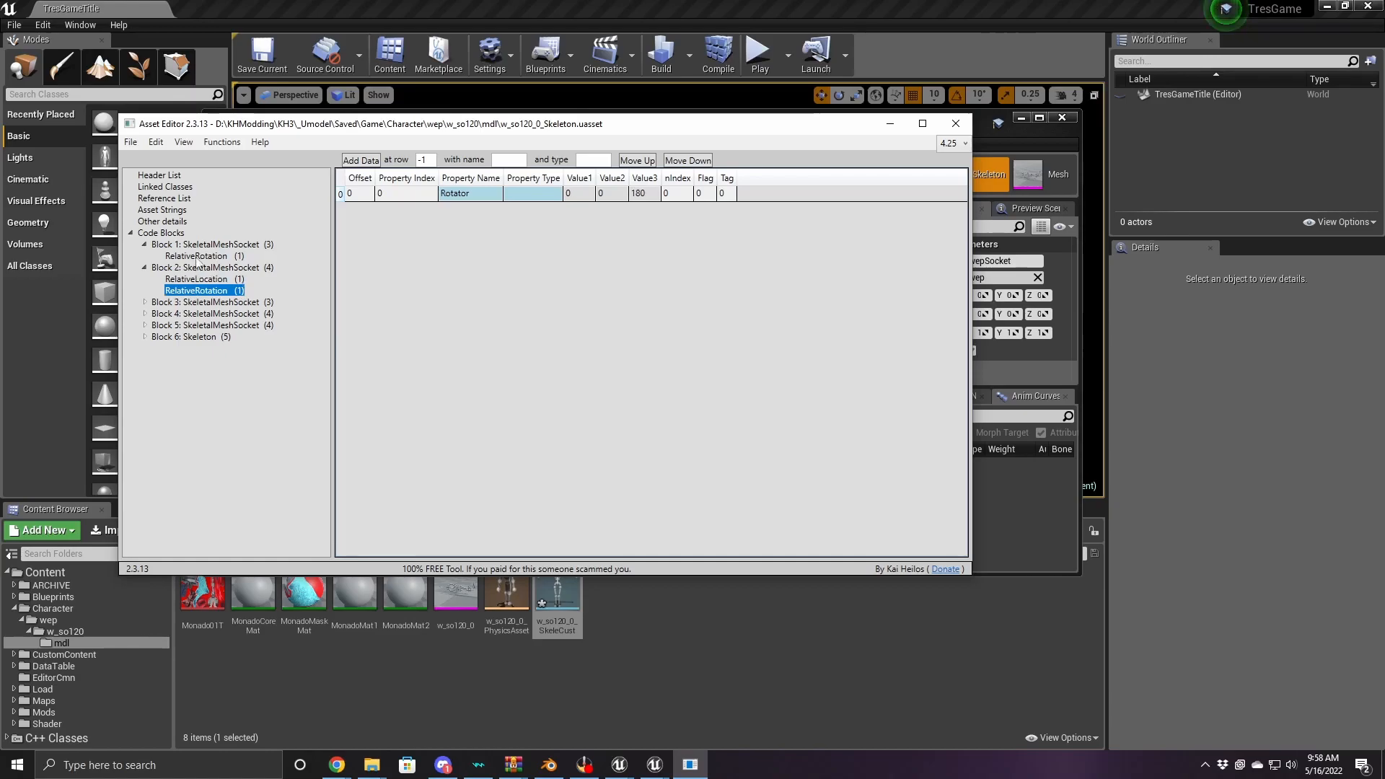
left_click(200, 257)
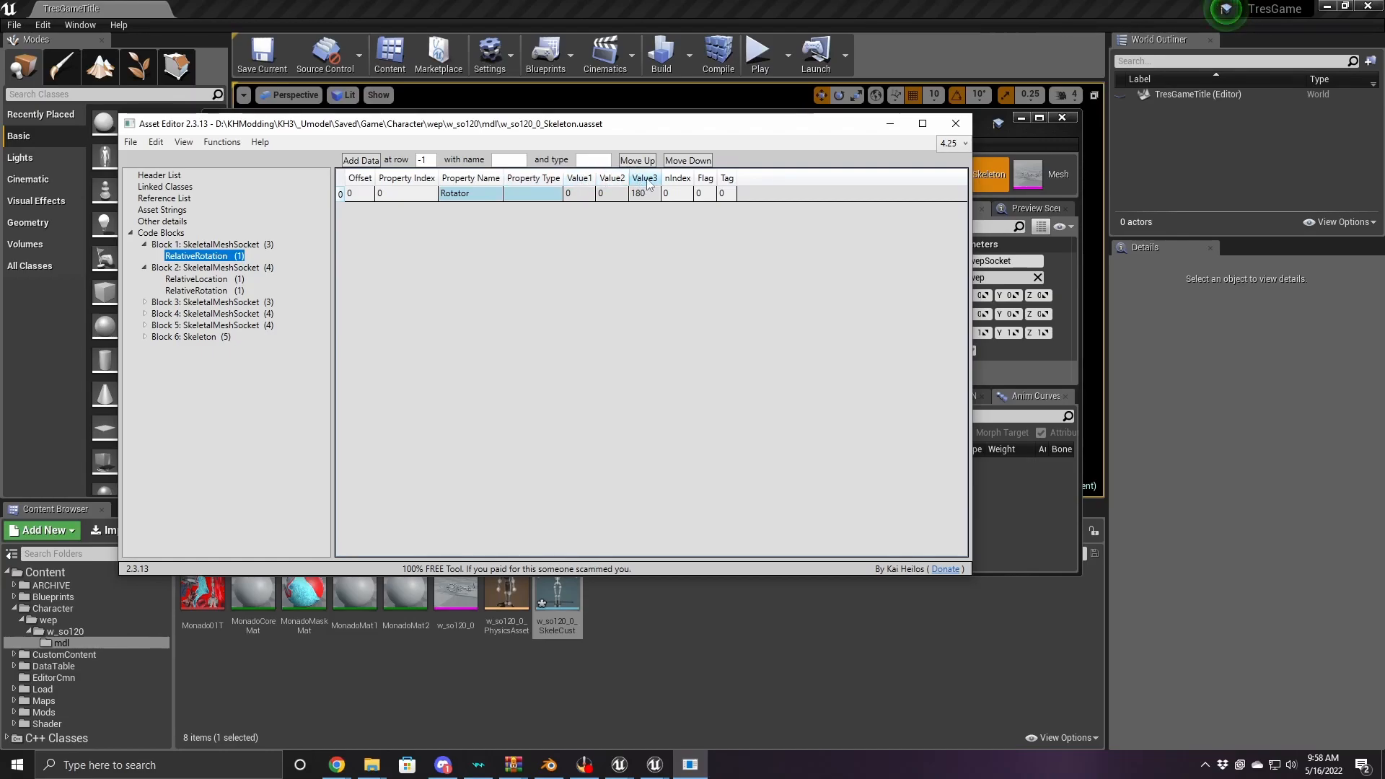
left_click(984, 142)
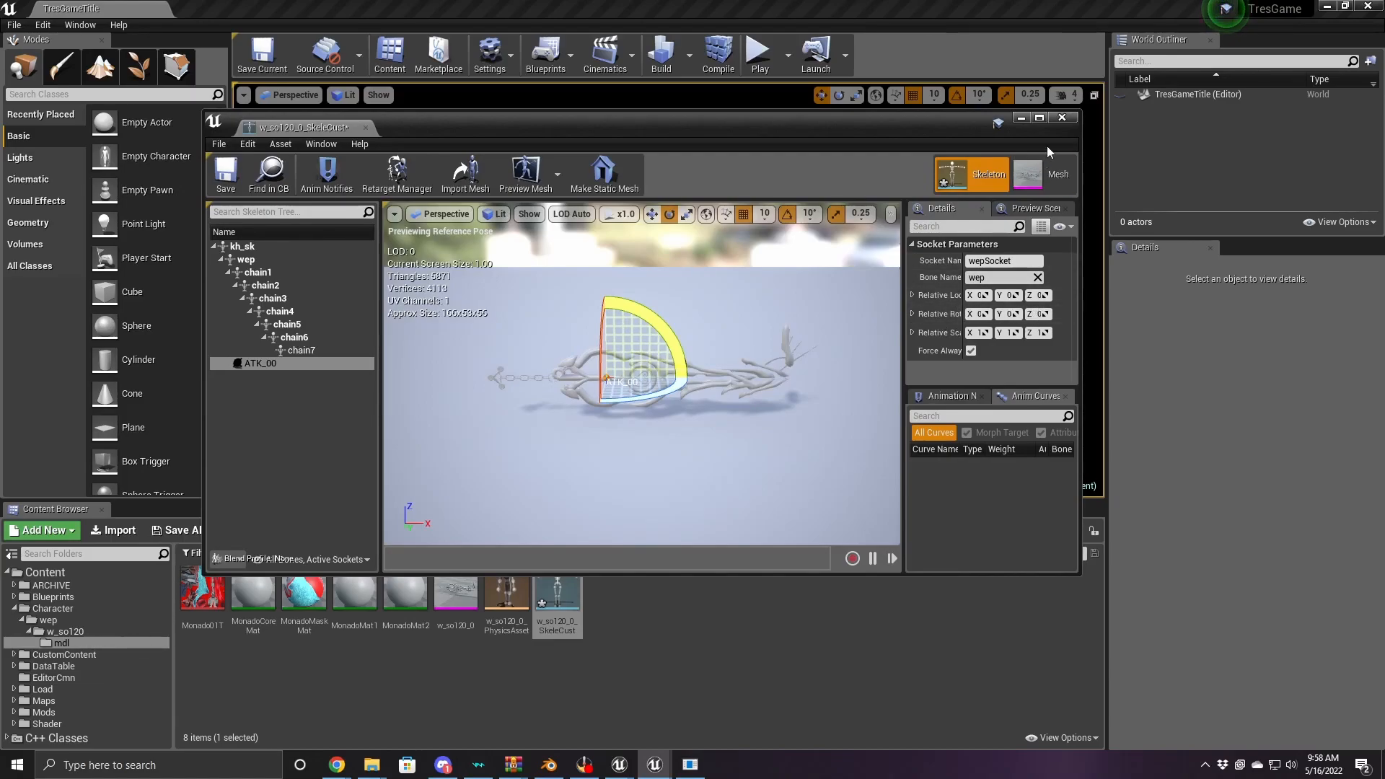
left_click(1039, 117)
left_click(1327, 195)
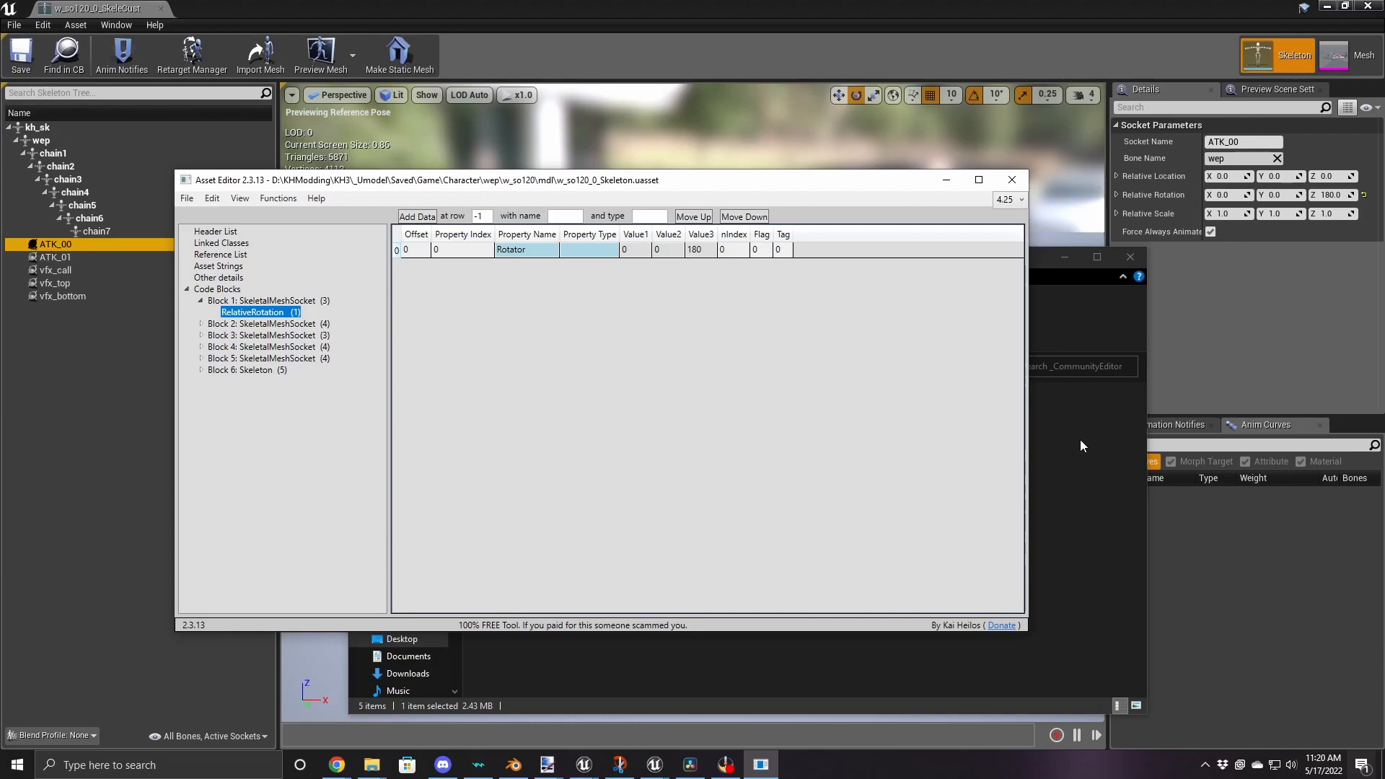
Compare the source sockets' location and rotation values, and set the ATK_00 socket's relative rotation to X 180 and Z 0
left_click(202, 324)
left_click(240, 336)
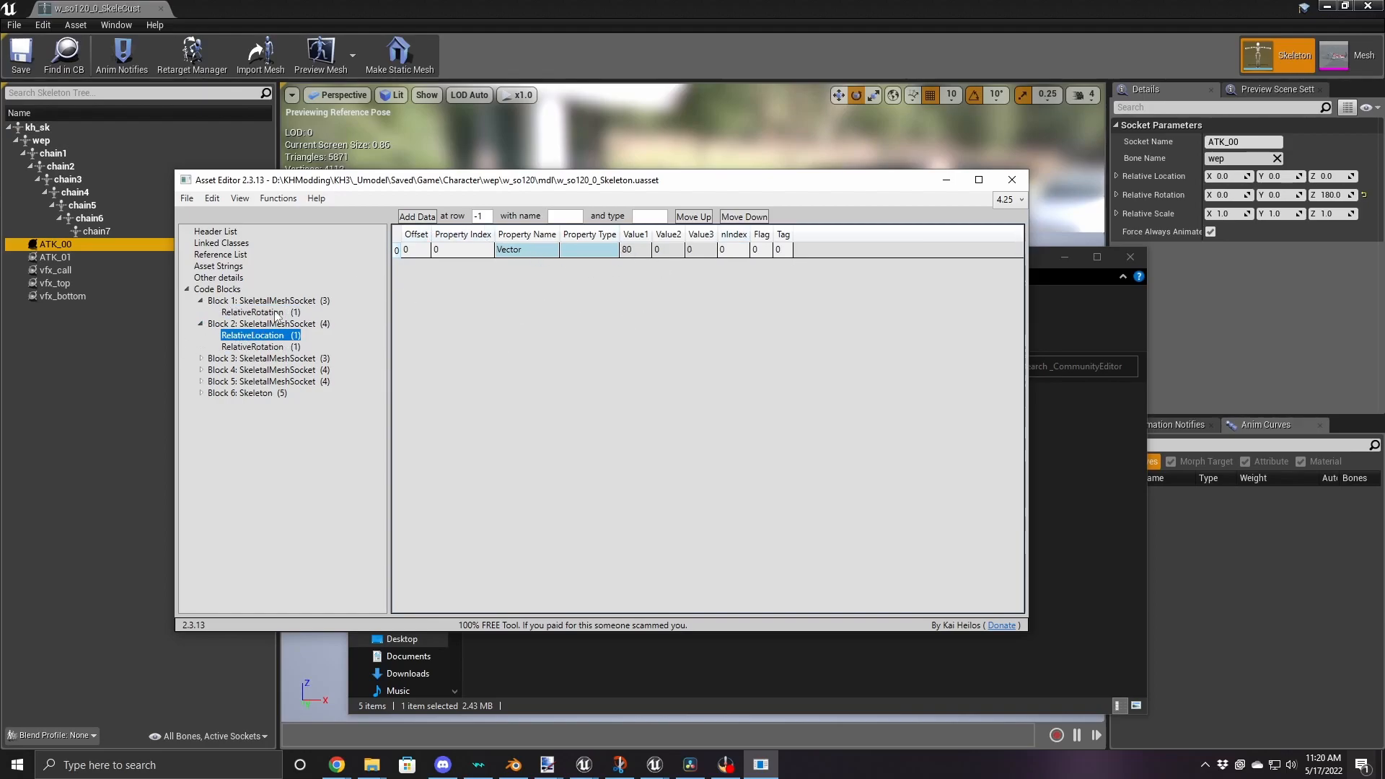
left_click(253, 313)
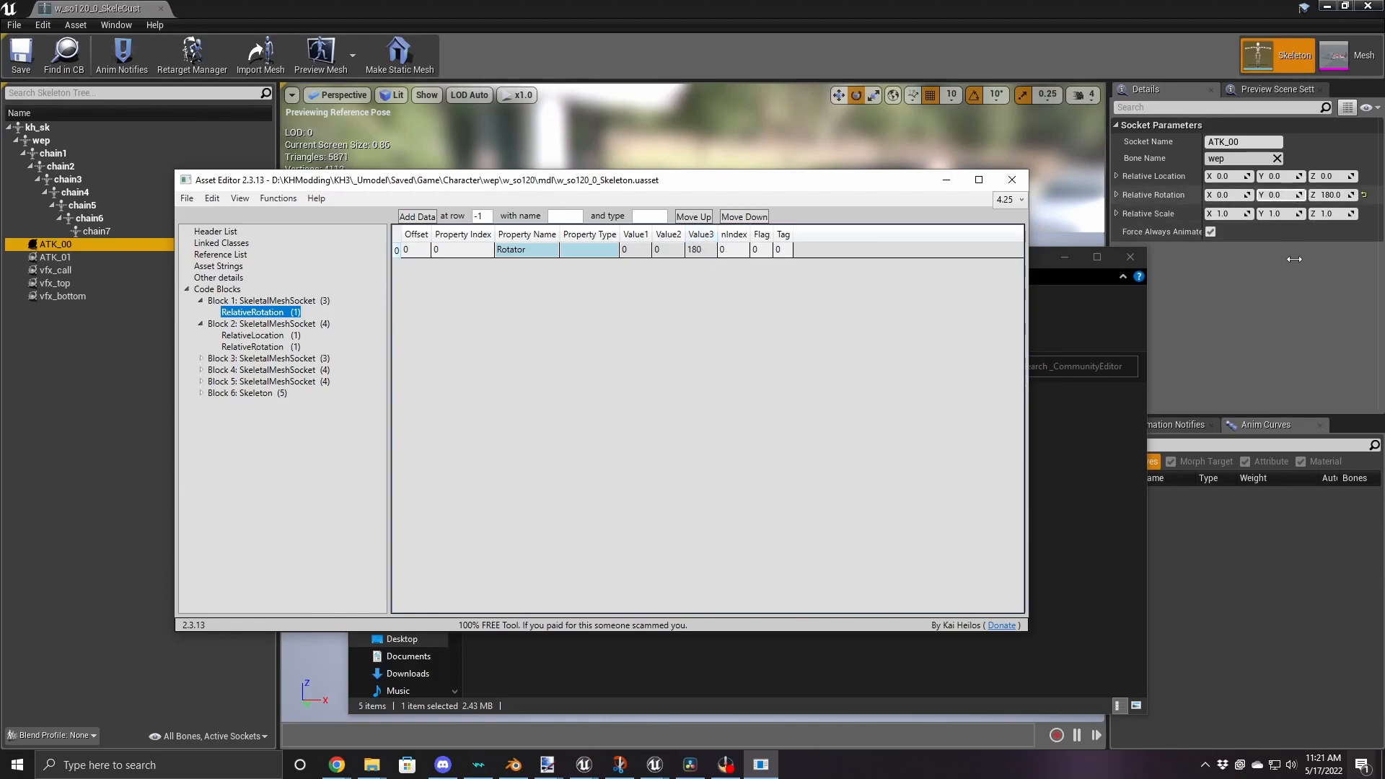
left_click(1335, 195)
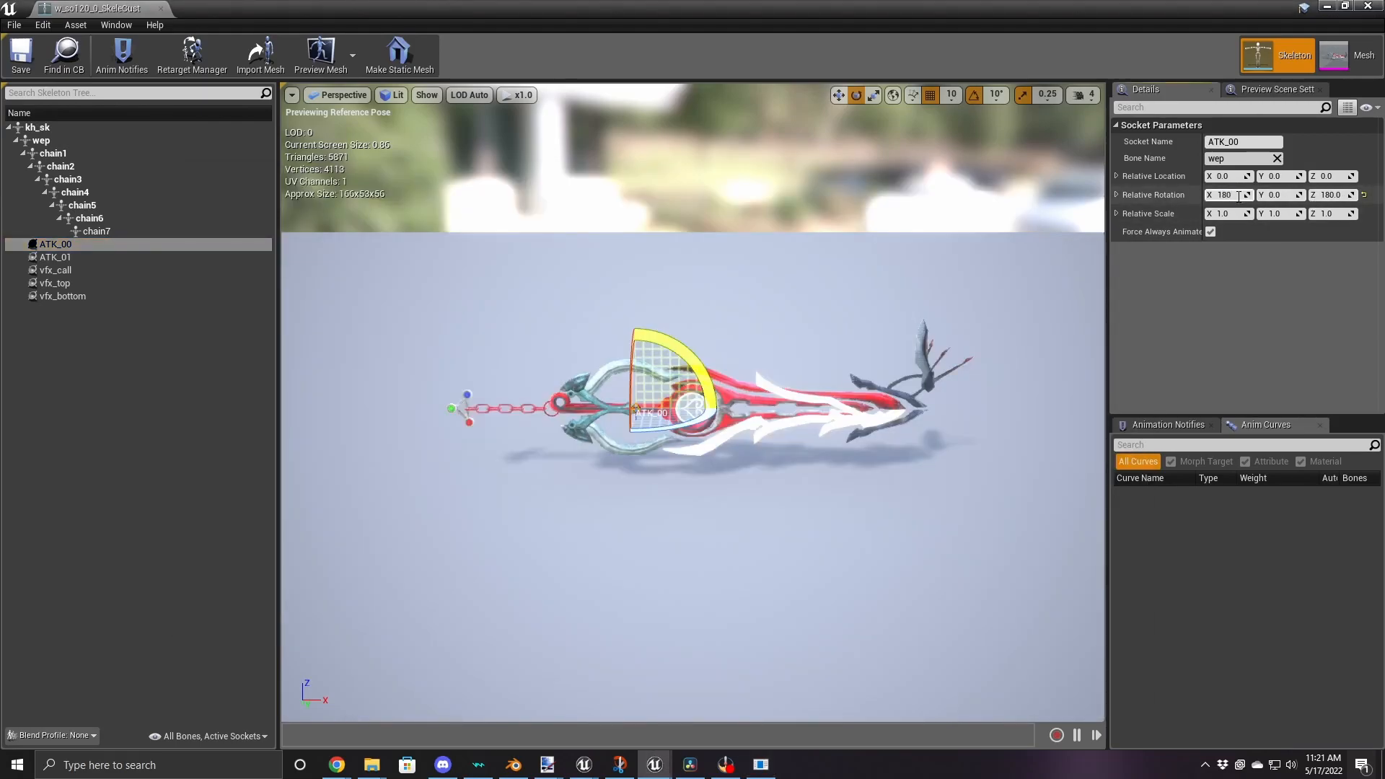
key("Tab")
key("Tab")
type("0")
left_click(1242, 258)
left_click(761, 764)
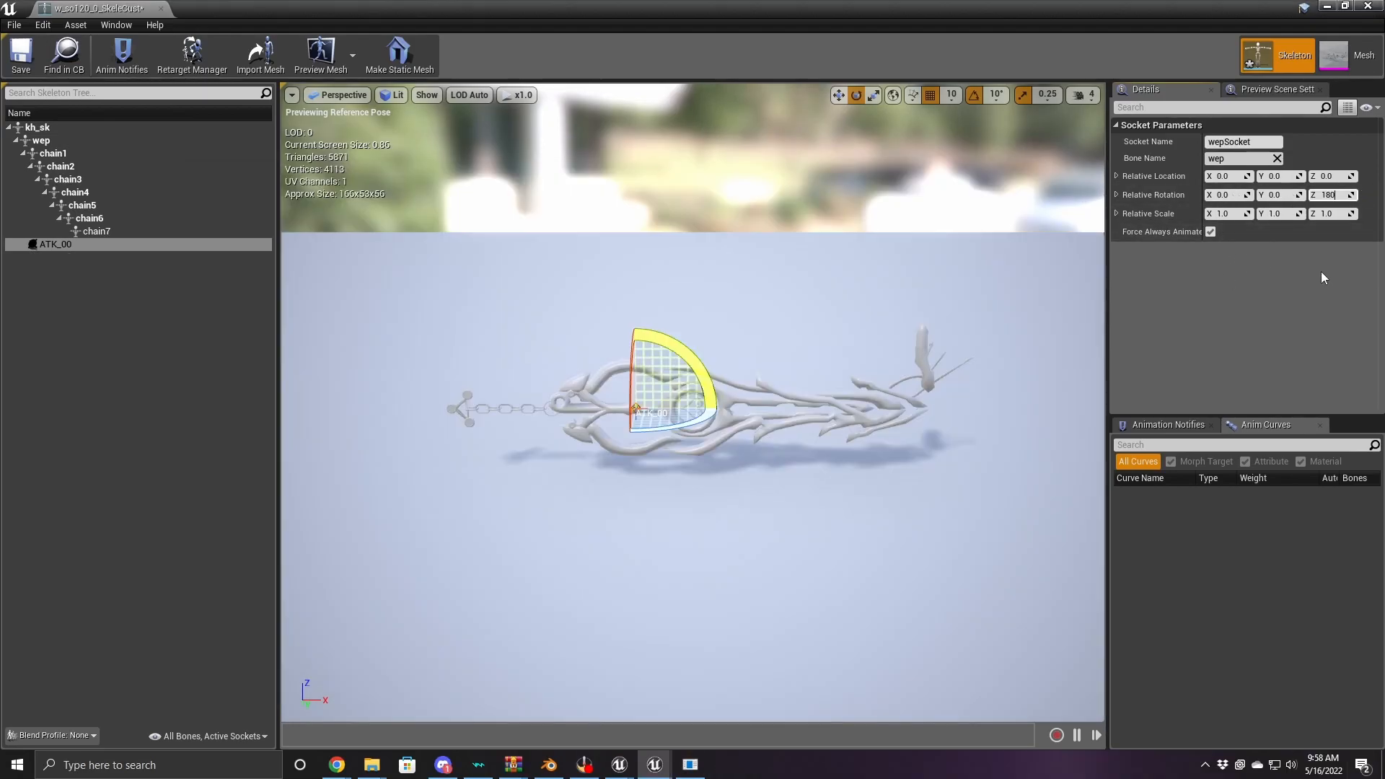
Set the ATK_00 socket's relative Z rotation to 180, and check the second SkeletalMeshSocket block's location and names in Asset Editor
key("Return")
left_click(691, 765)
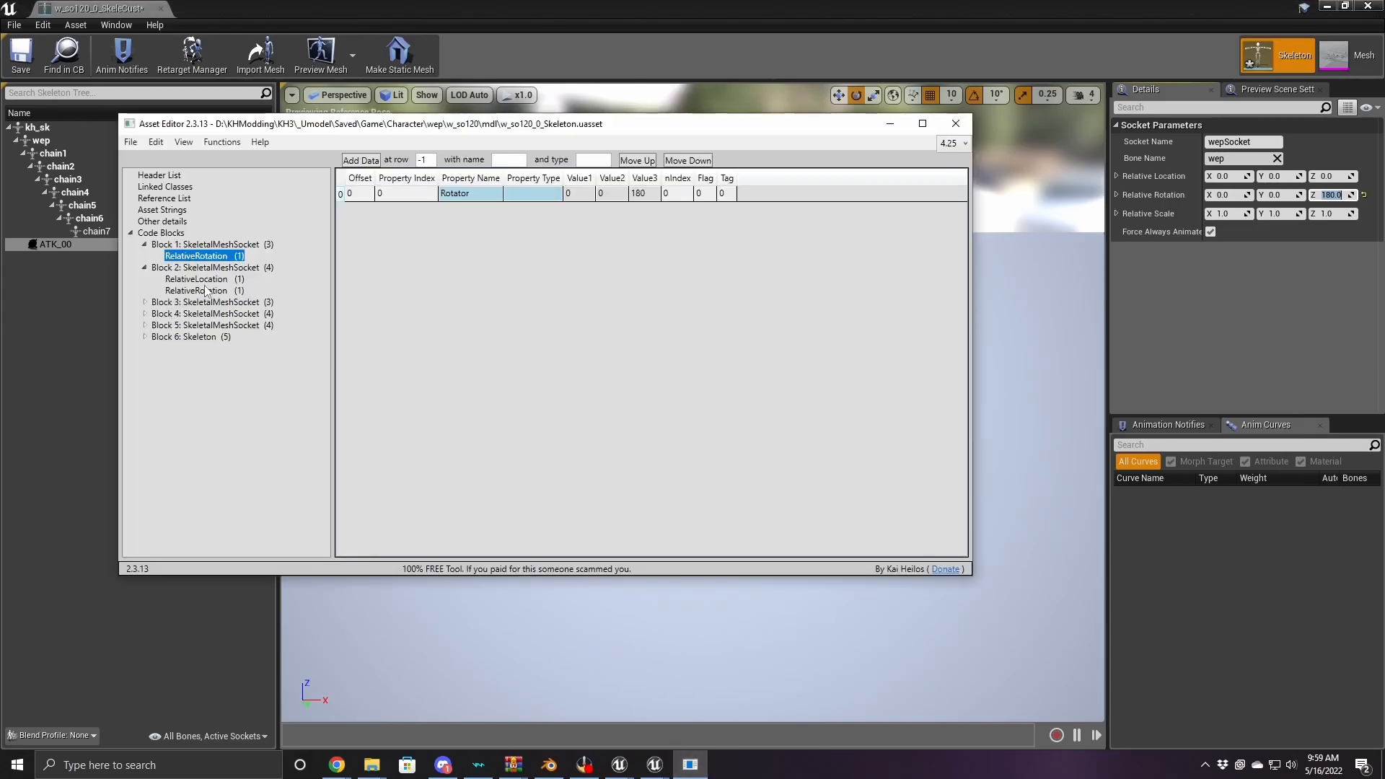
left_click(202, 280)
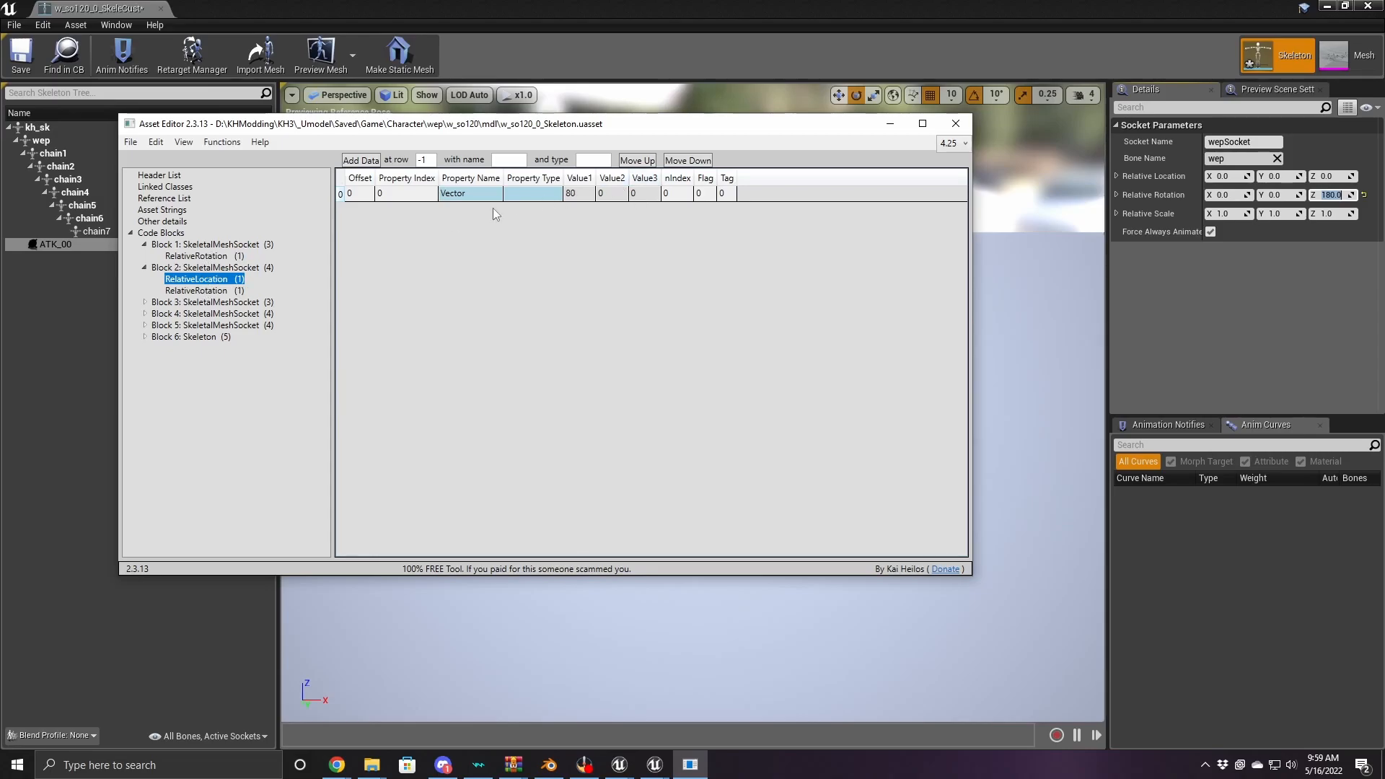
left_click(217, 267)
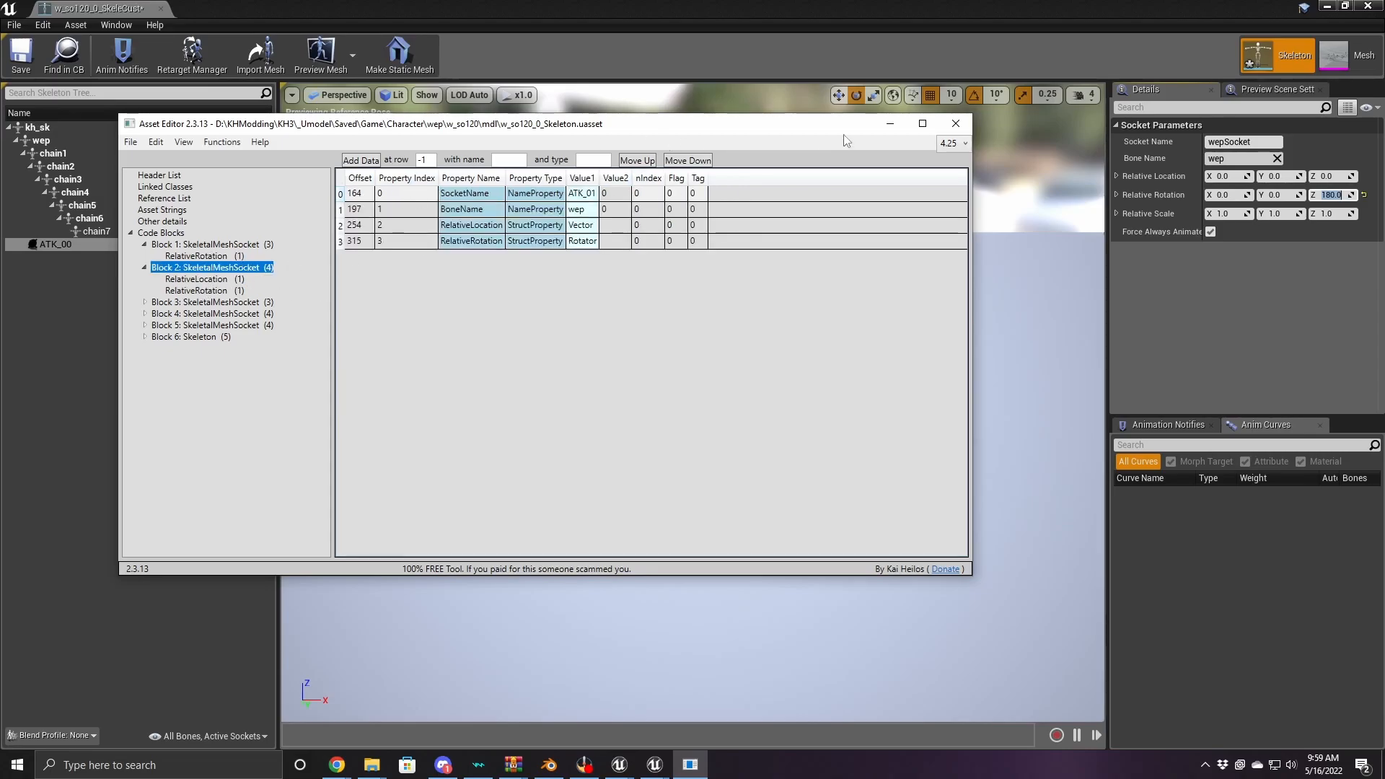
Return to the Unreal skeleton editor and add a socket named ATK_01 to the wep bone
left_click(890, 123)
right_click(60, 242)
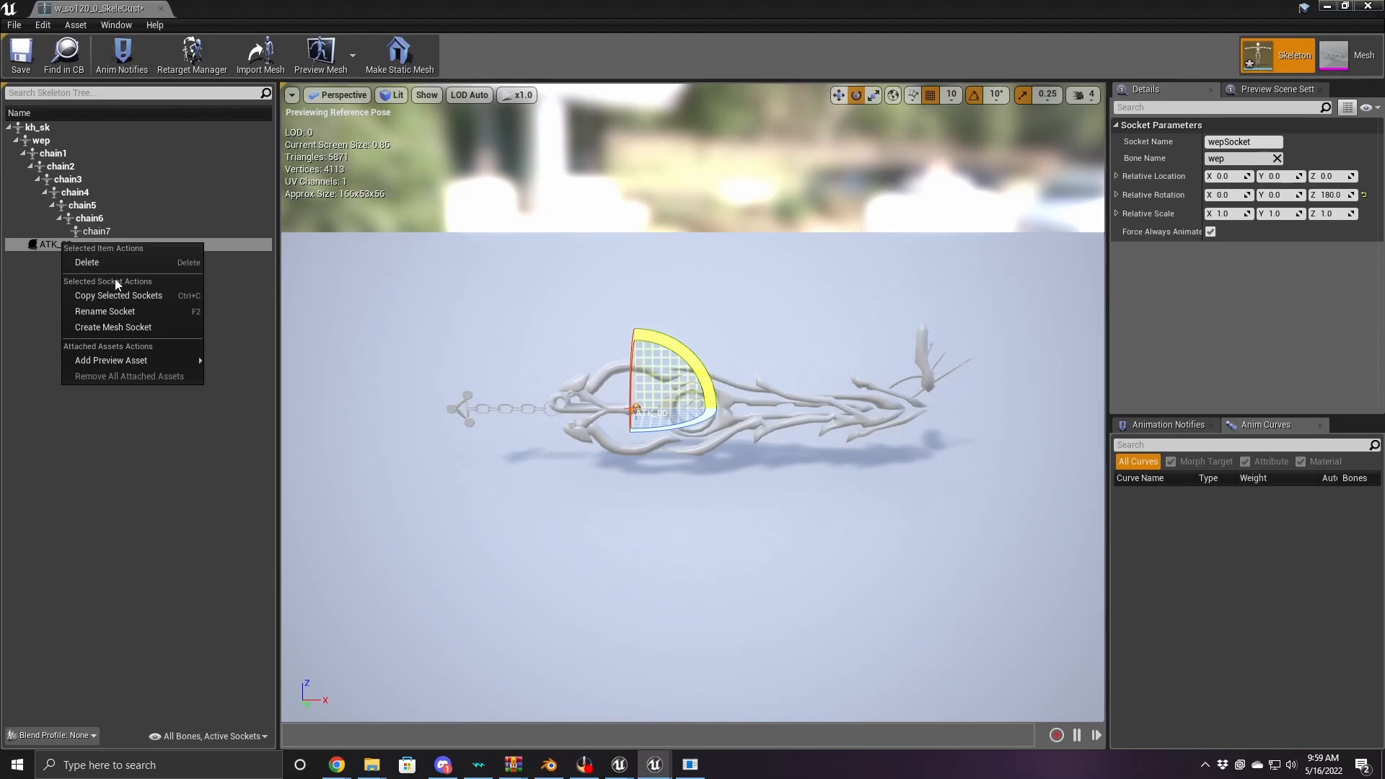
right_click(32, 141)
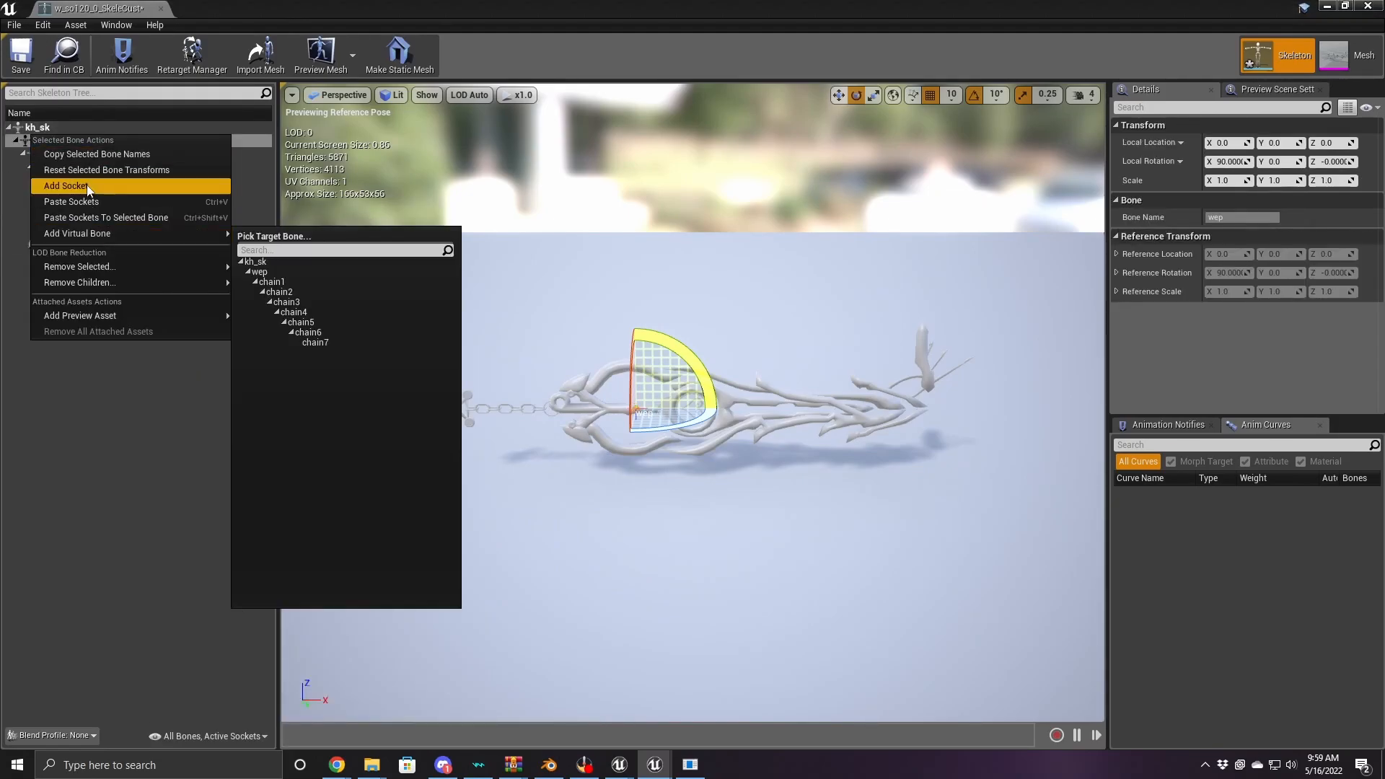
left_click(101, 186)
type("AT")
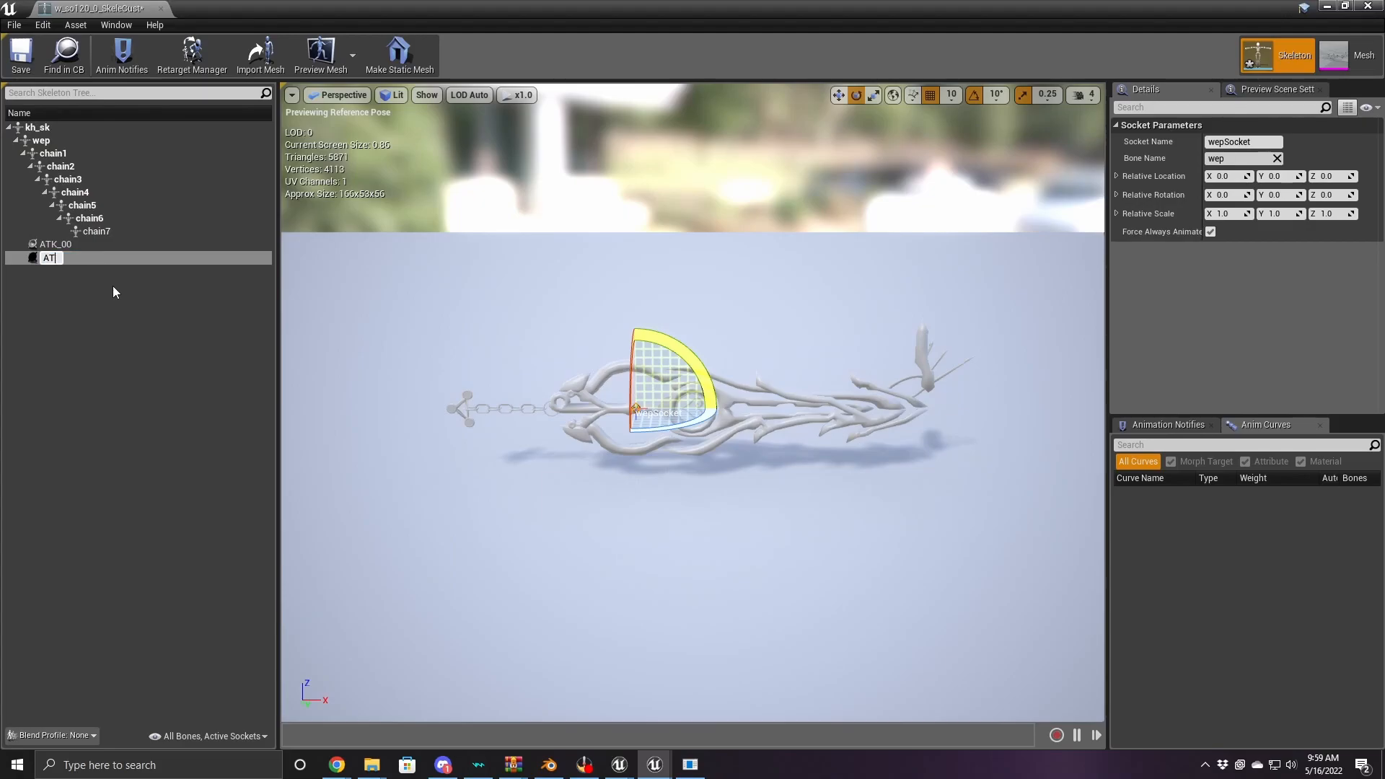
type("K_01")
key("Return")
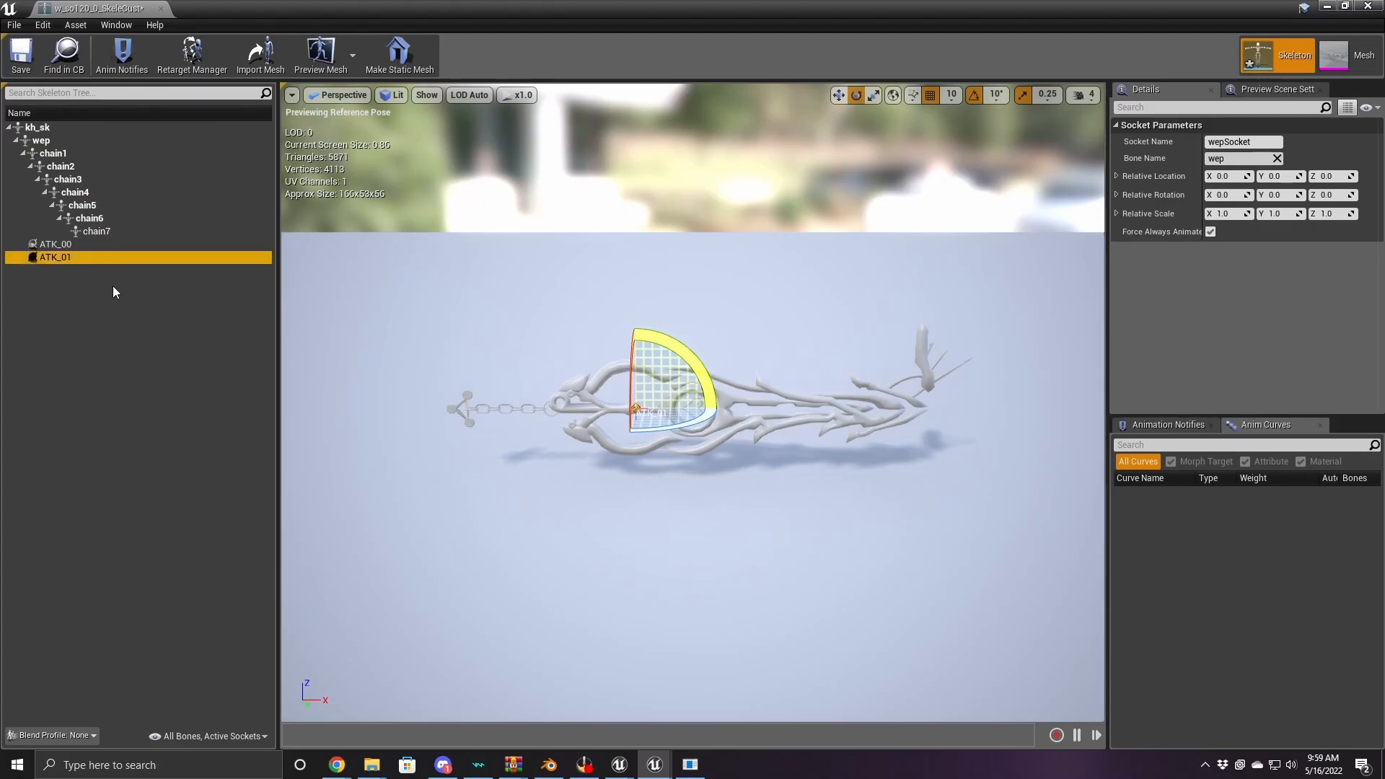
Check the second source socket's RelativeLocation in Asset Editor, and set the ATK_01 socket's relative X location to 80
left_click(690, 764)
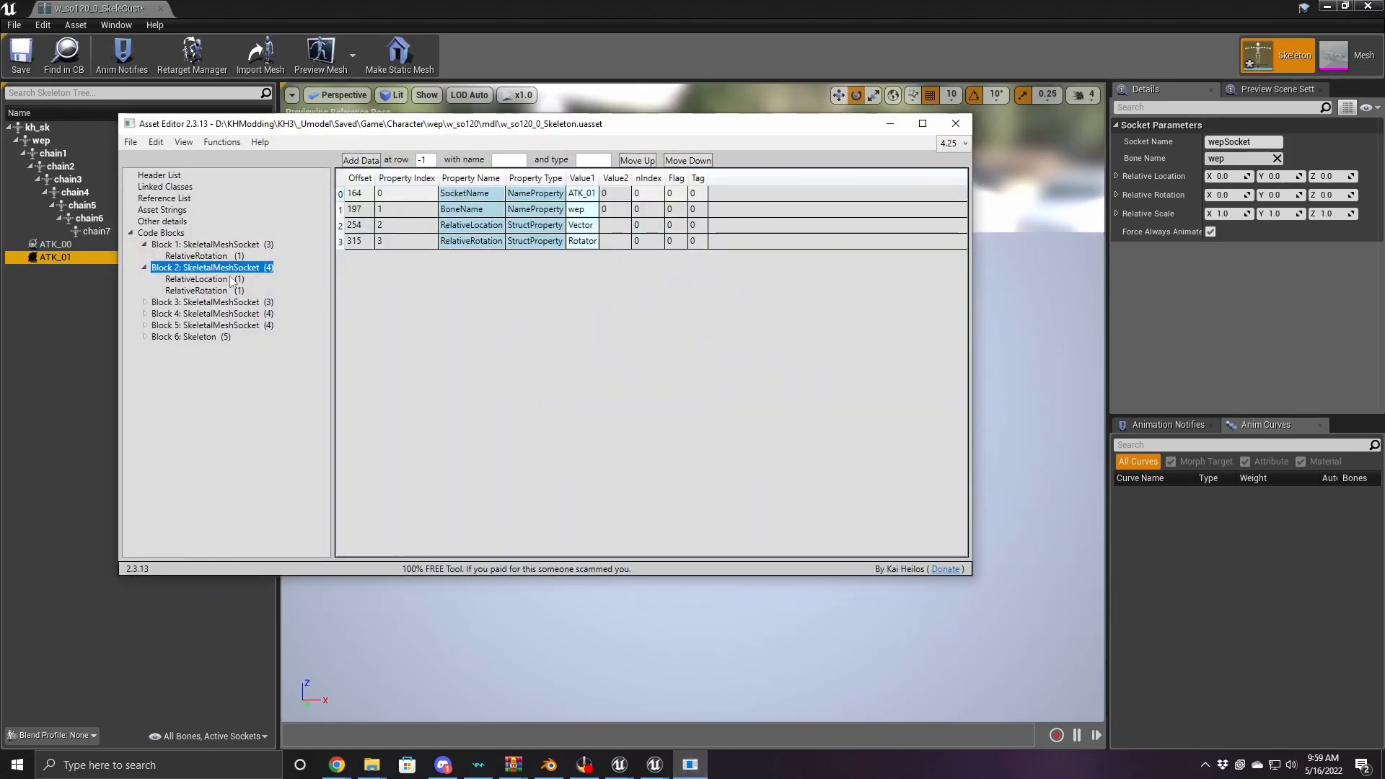
left_click(212, 279)
left_click(890, 123)
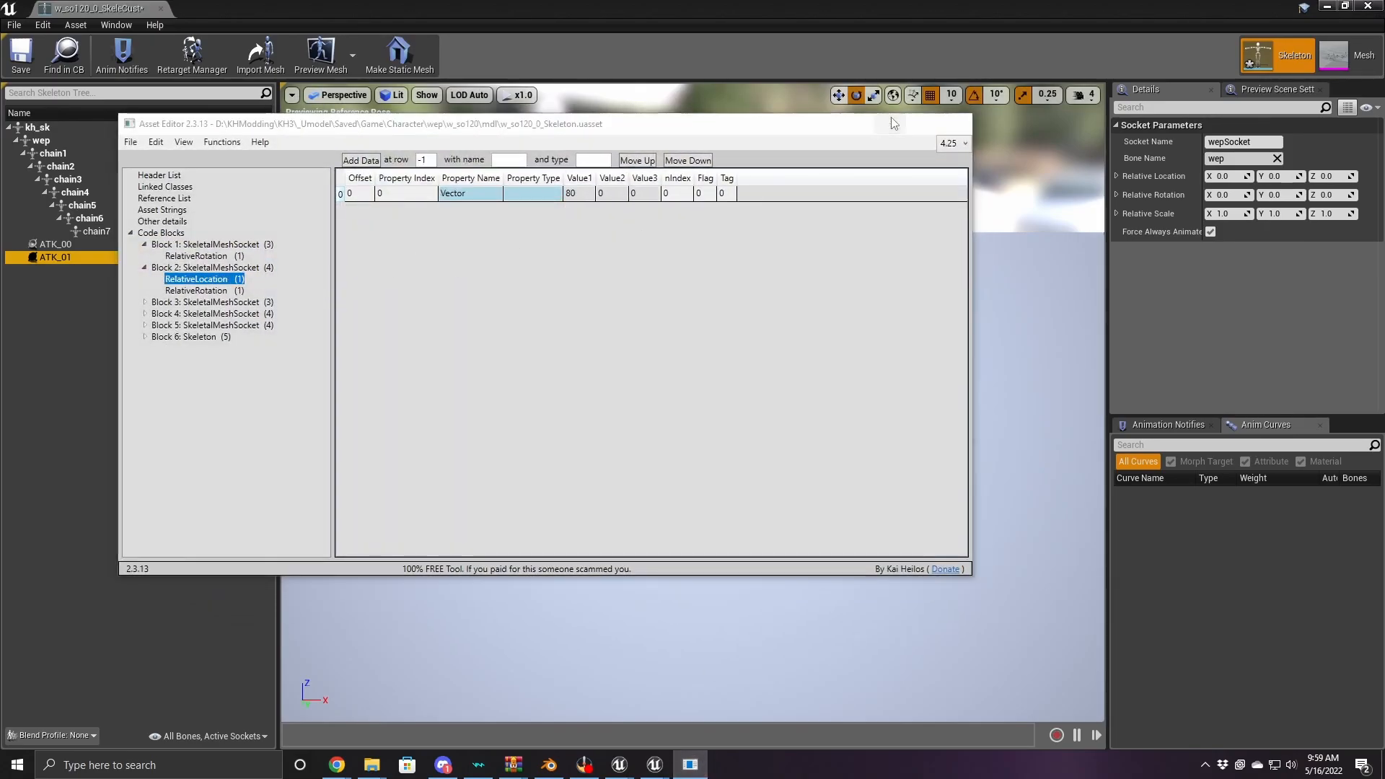
left_click(1225, 177)
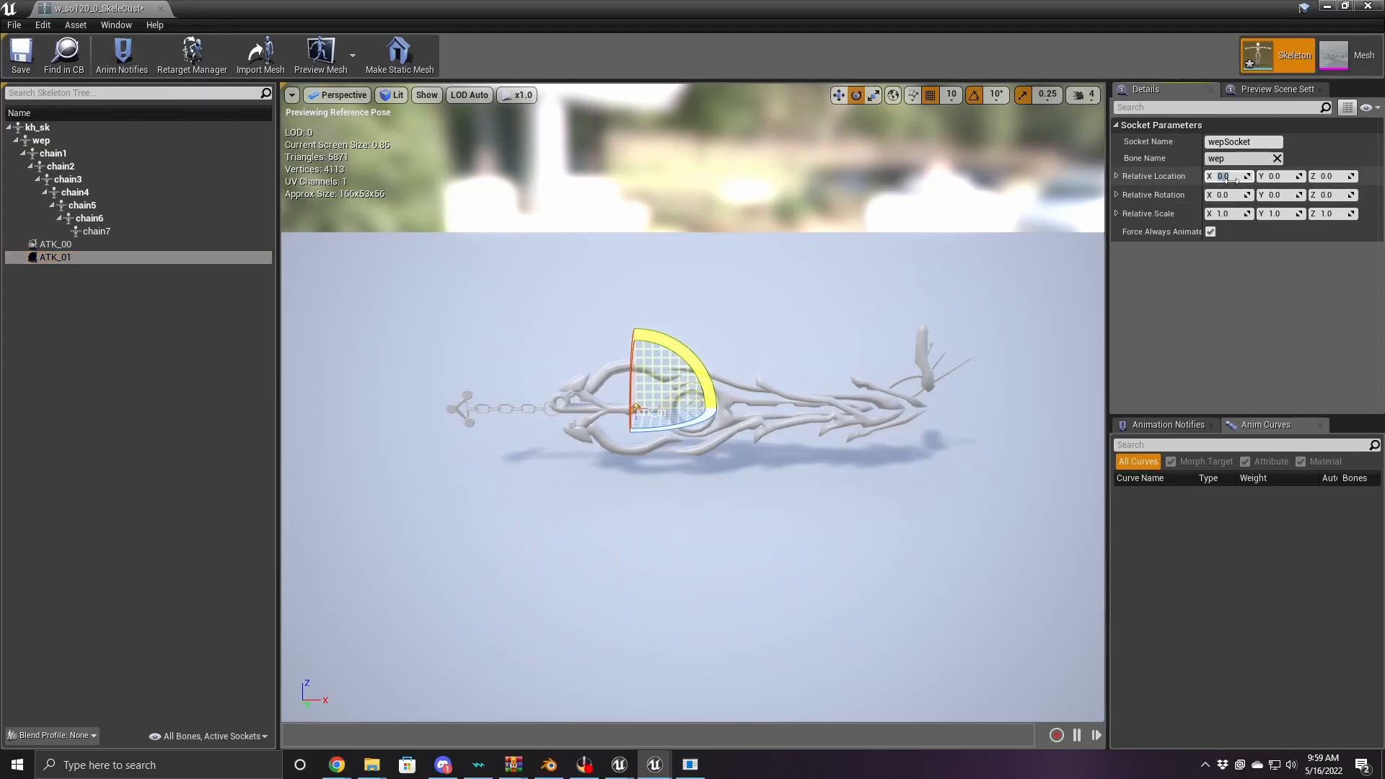
type("80")
key("Return")
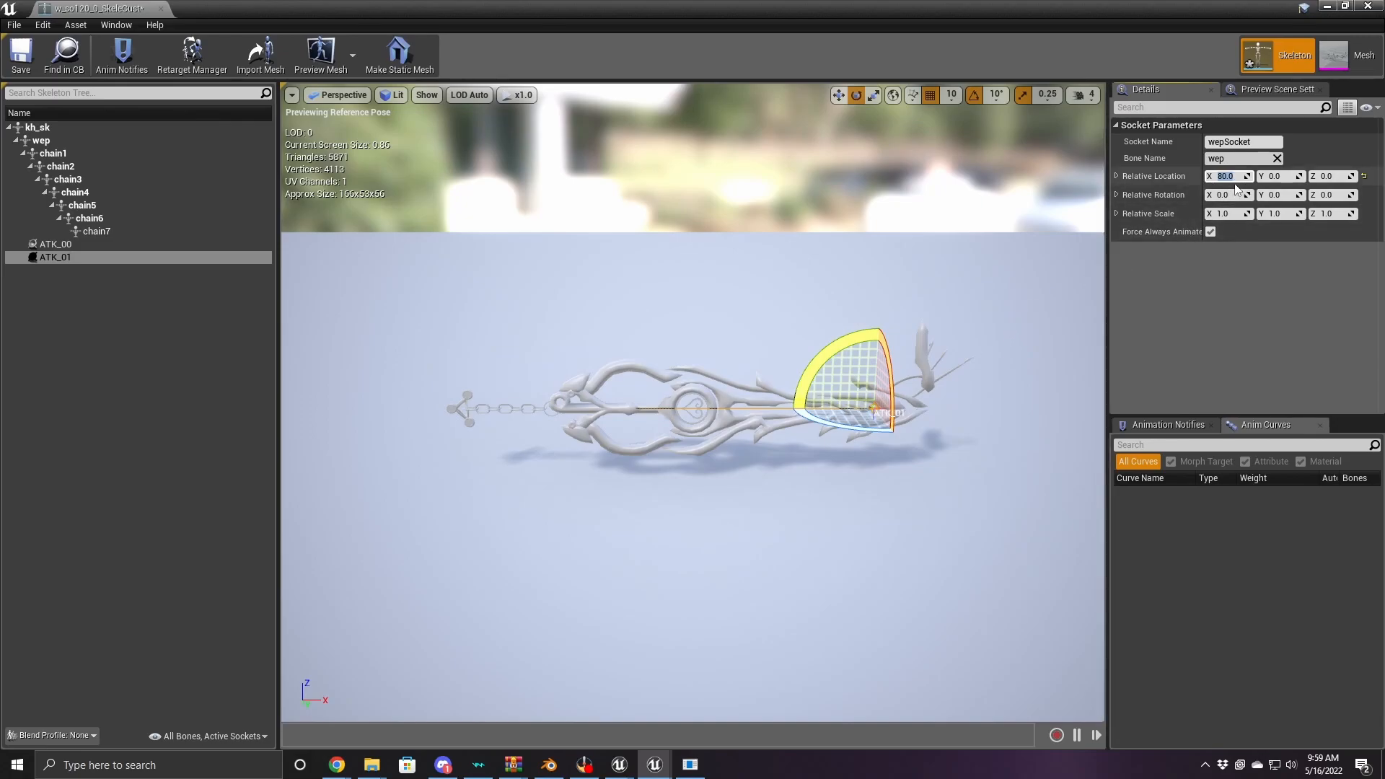
Set the ATK_01 socket's relative X location to 100.5 to place it near the keyblade's tip
left_click(1170, 177)
left_click_drag(1219, 176, 1229, 176)
type("100.5")
key("Return")
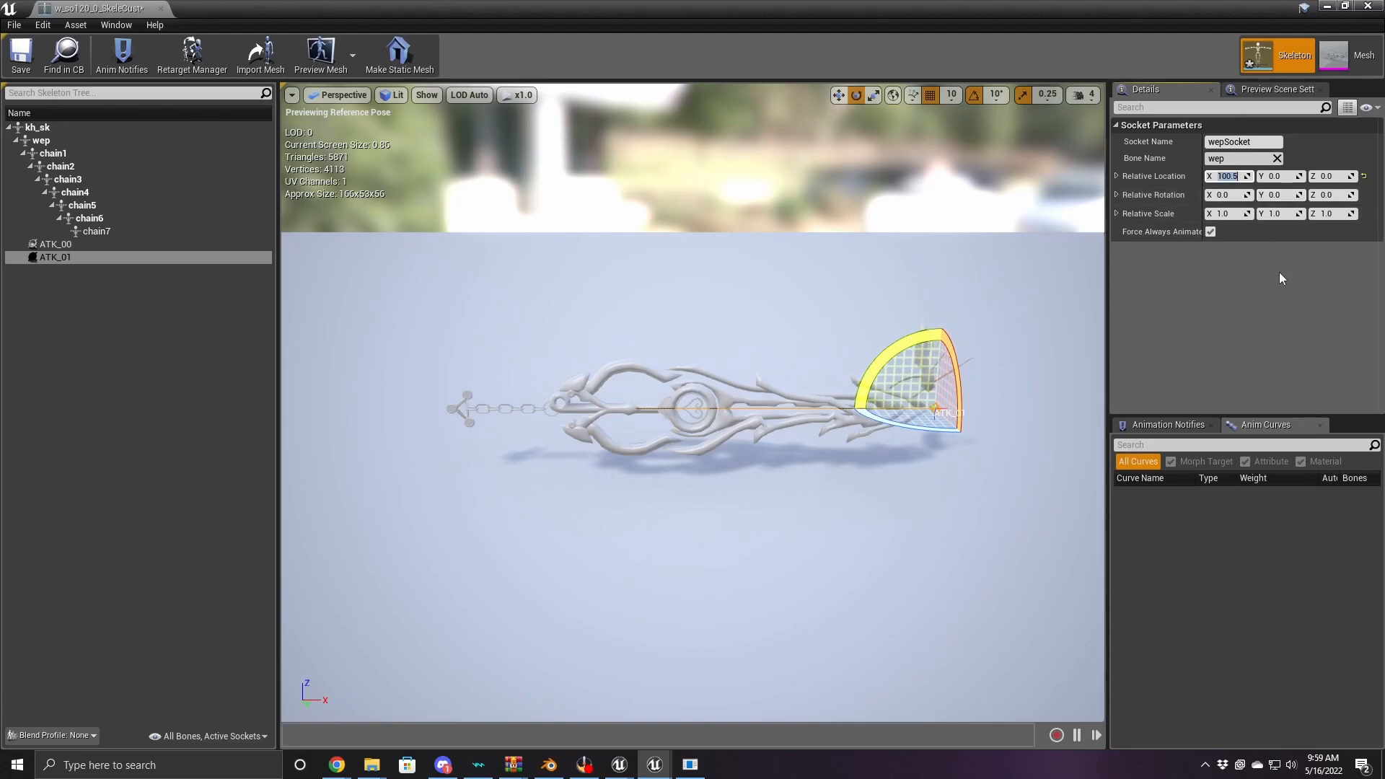
left_click(1215, 308)
Check the second source socket's RelativeRotation in Asset Editor, and set the ATK_01 socket's relative Z rotation to 160 in the skeleton editor
left_click(691, 765)
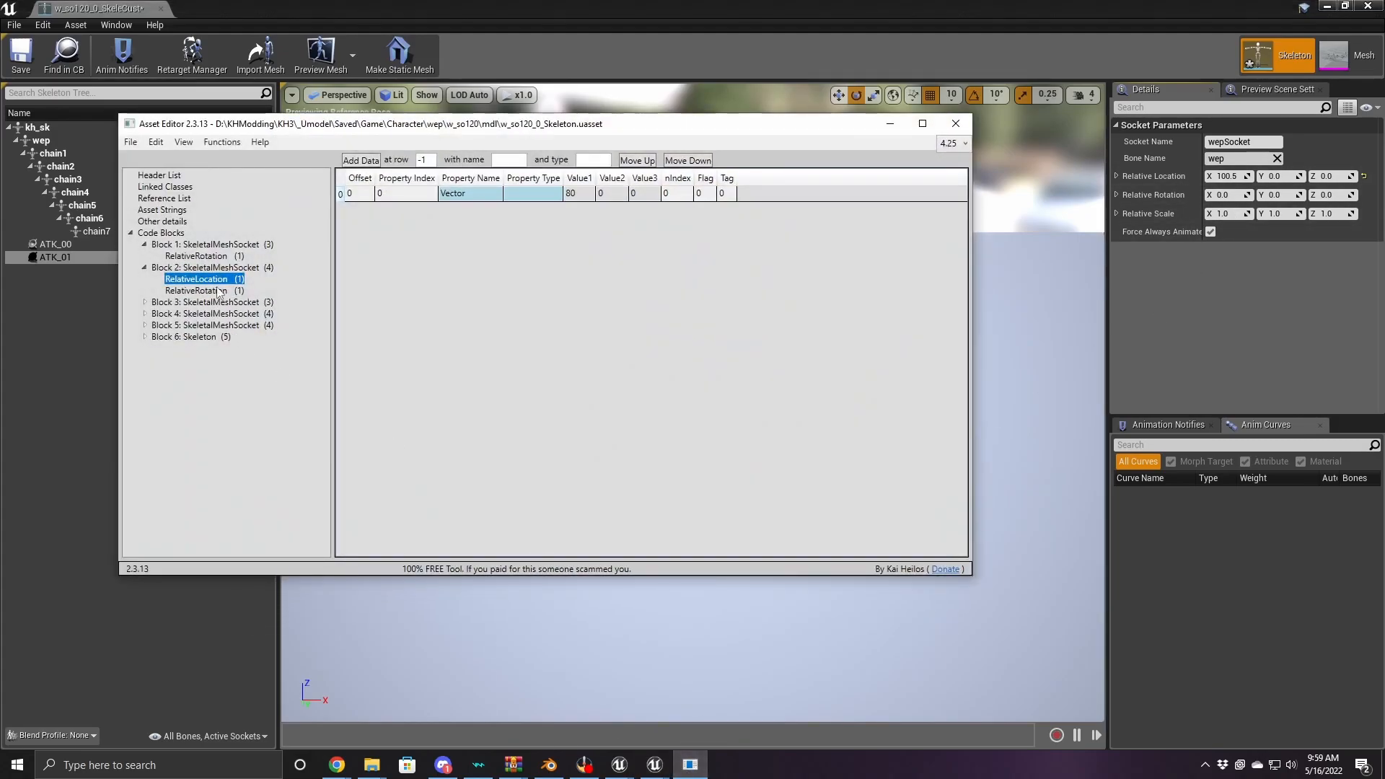
left_click(196, 291)
left_click(890, 123)
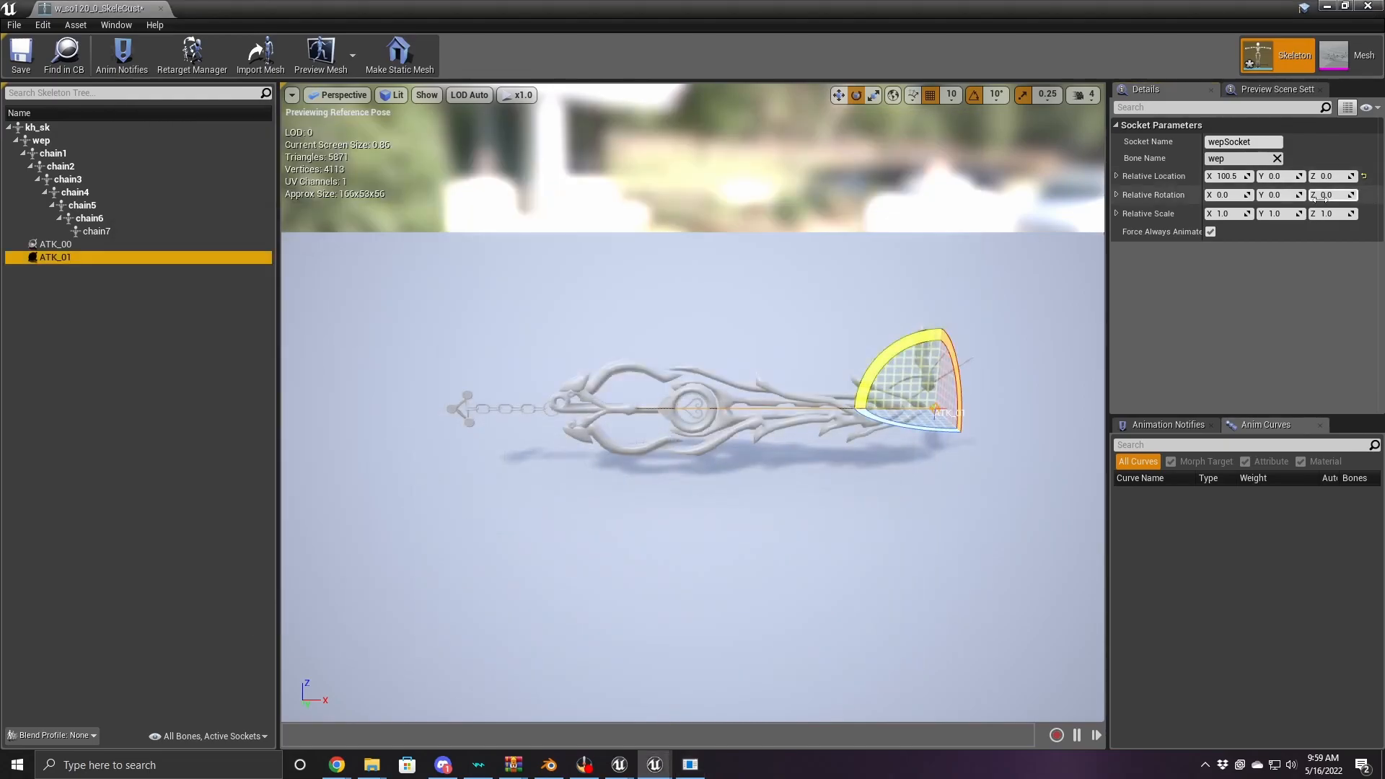
left_click(1329, 198)
type("160")
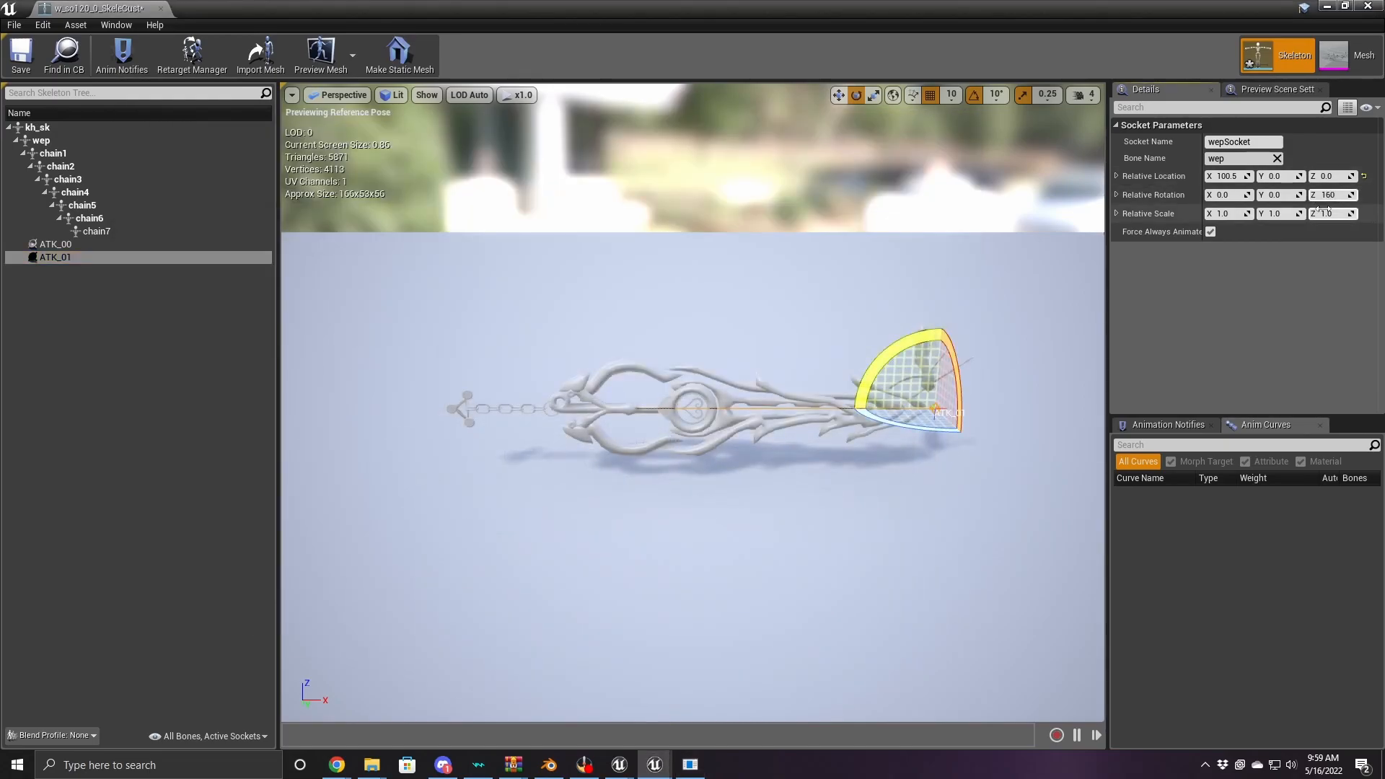
key("Return")
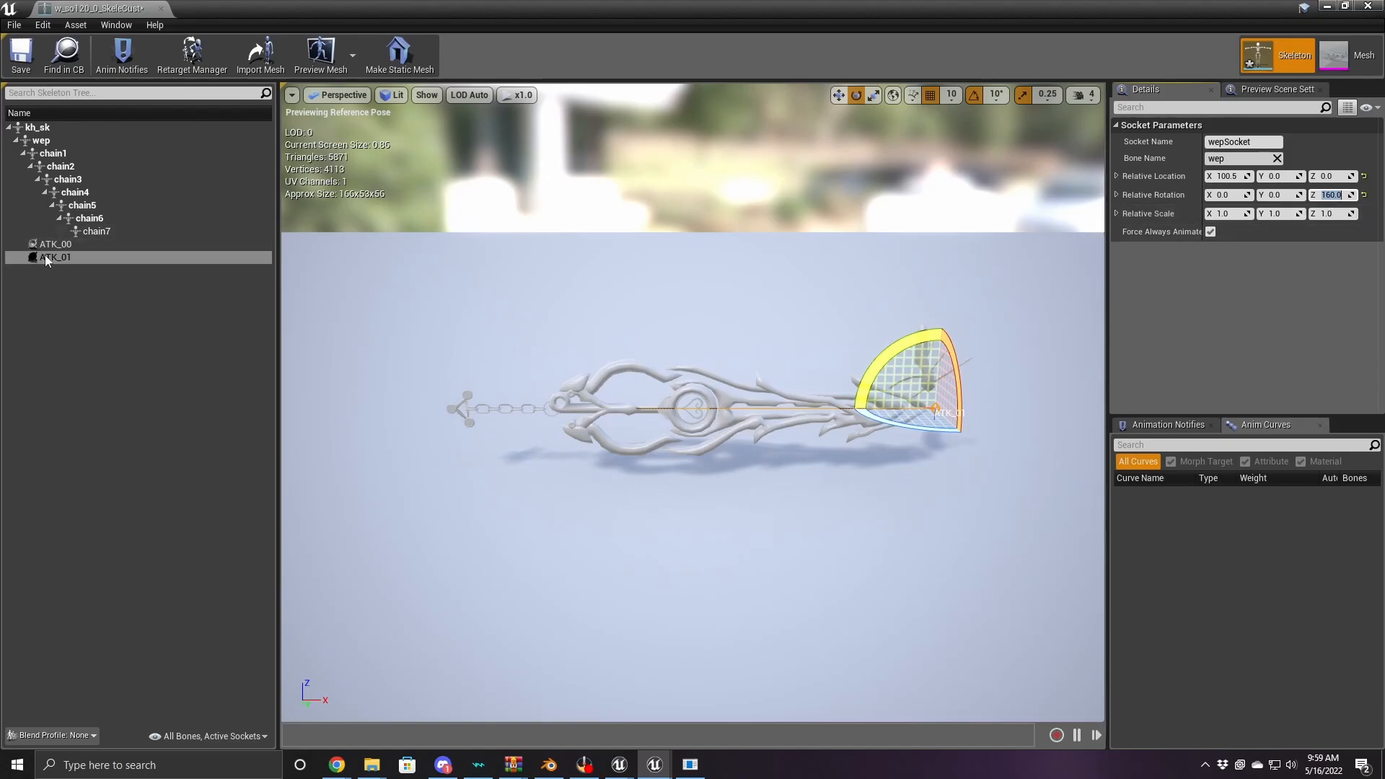
Expand the third SkeletalMeshSocket block in Asset Editor and display its properties to read the socket and bone names
left_click(689, 761)
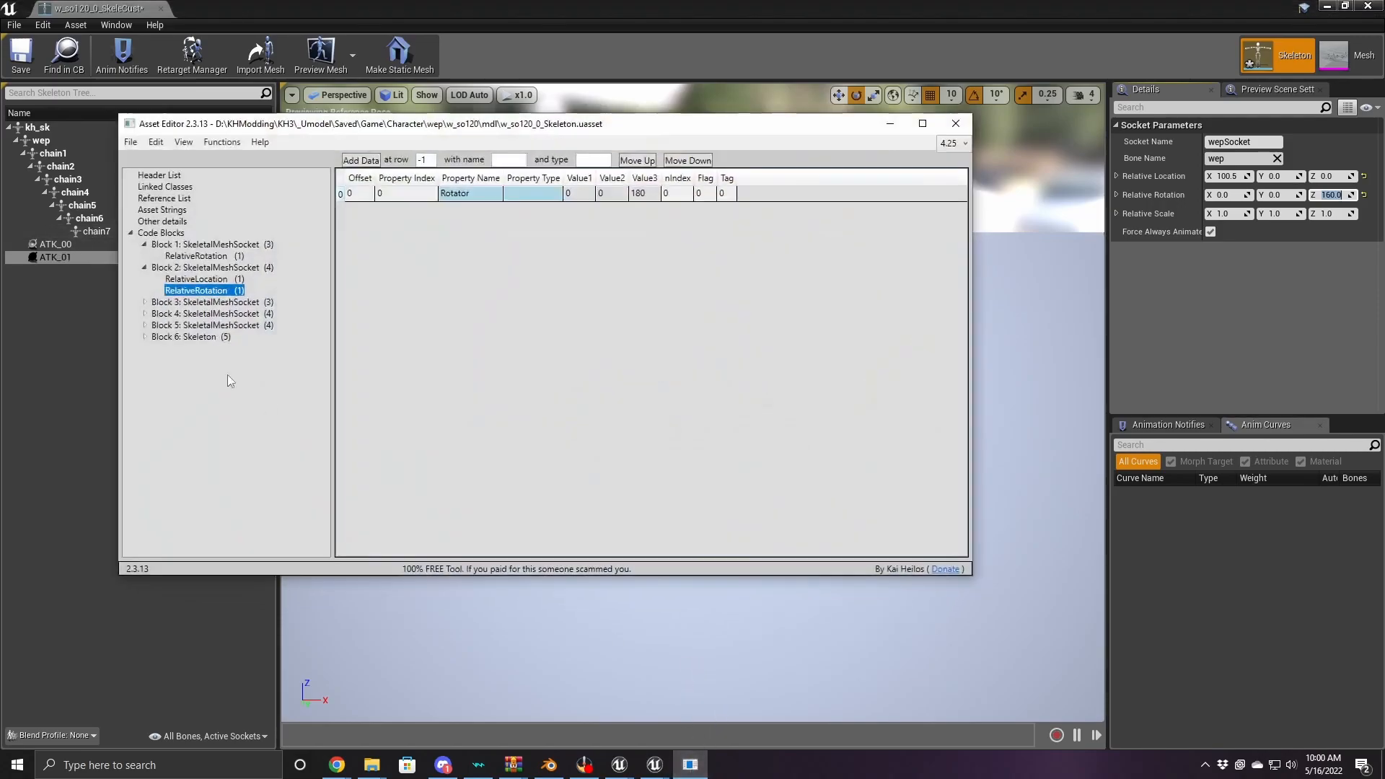
left_click(145, 302)
left_click(196, 303)
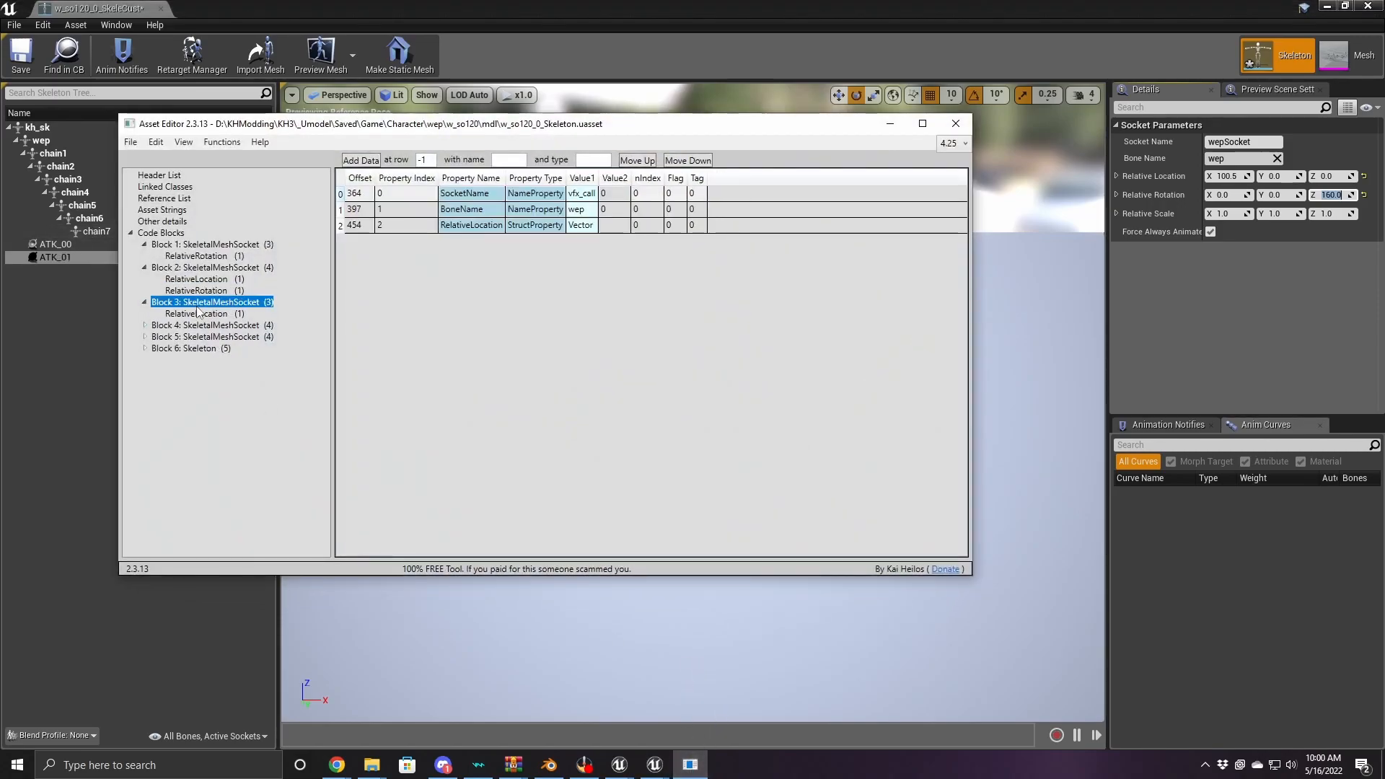
Switch back to the skeleton editor and add a socket named vfx_call to the wep bone
left_click(890, 123)
right_click(33, 143)
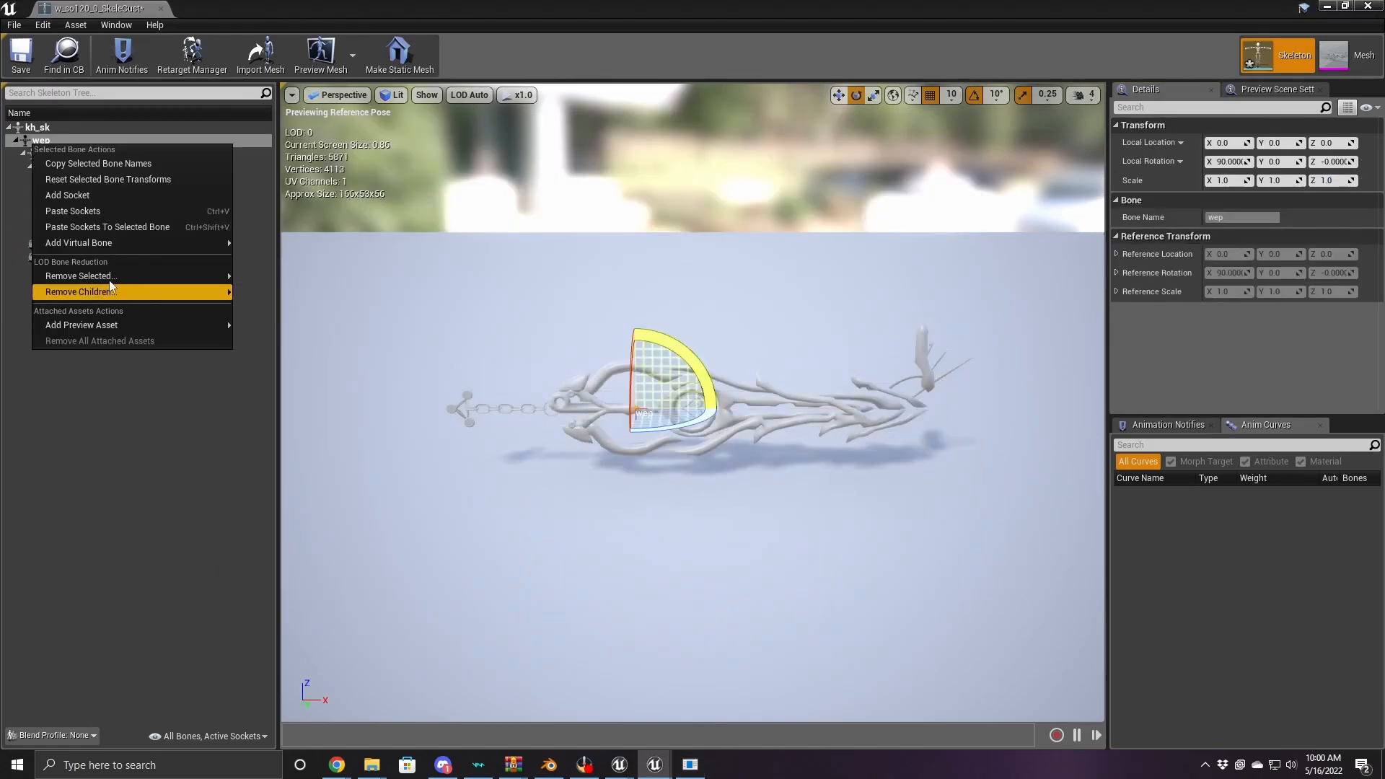
left_click(81, 195)
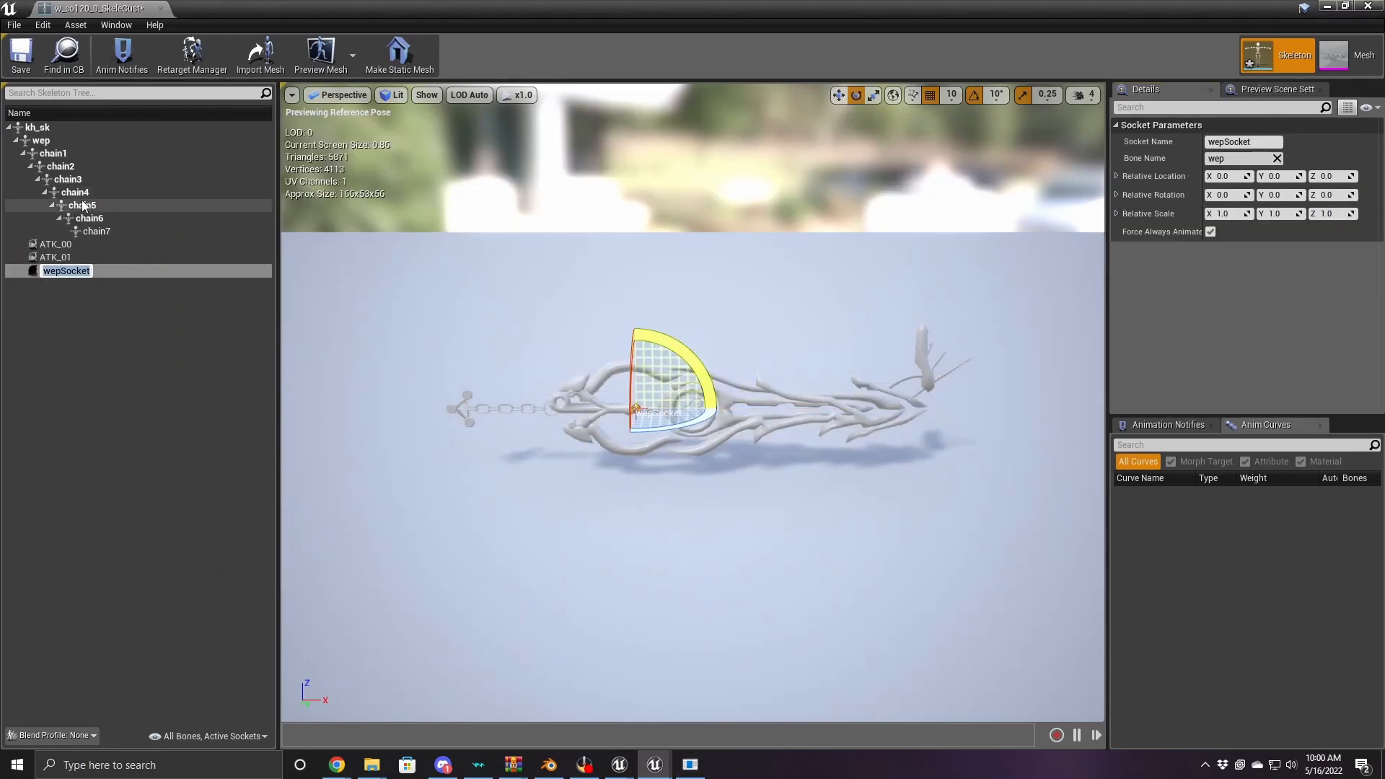
type("vfx_call")
key("Return")
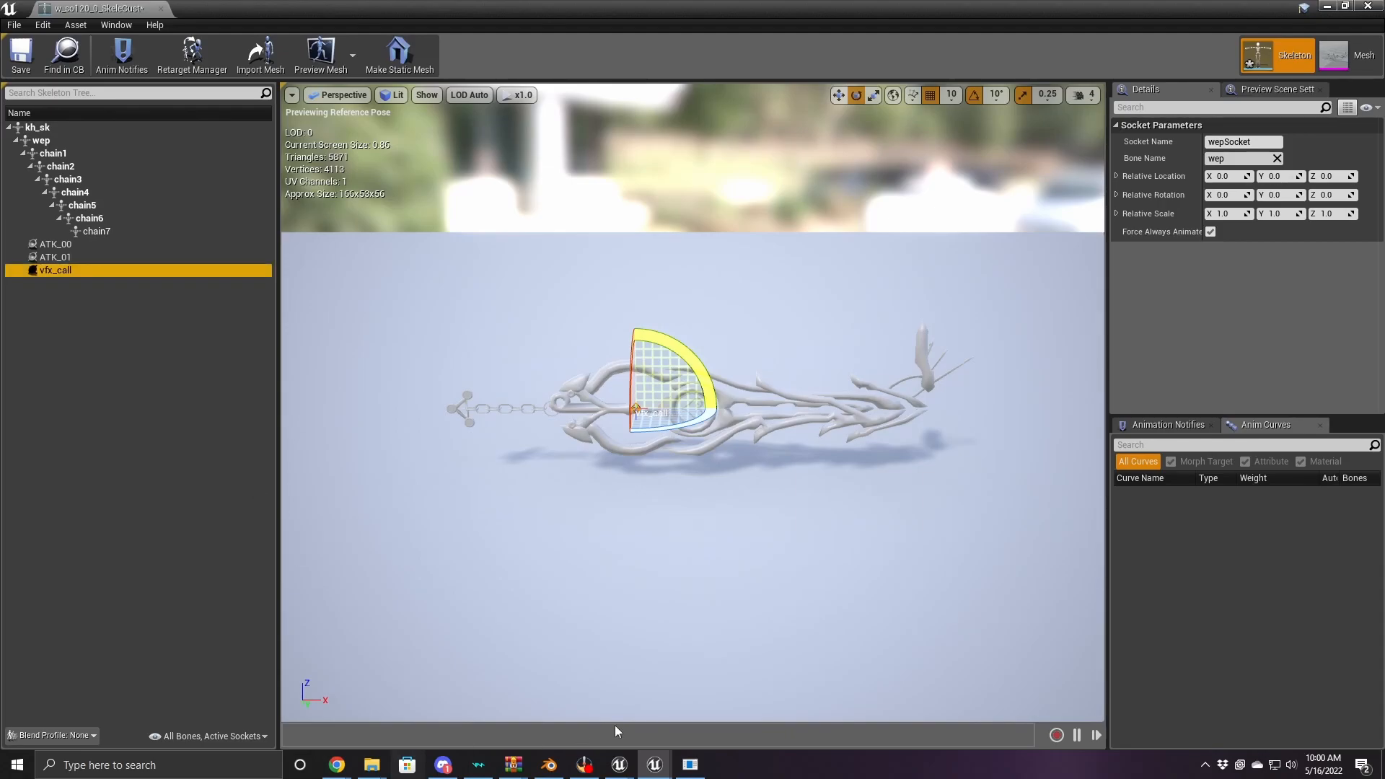
Copy the third source socket's X location value 68.538688659668 from Asset Editor into the vfx_call socket's relative X location
left_click(690, 764)
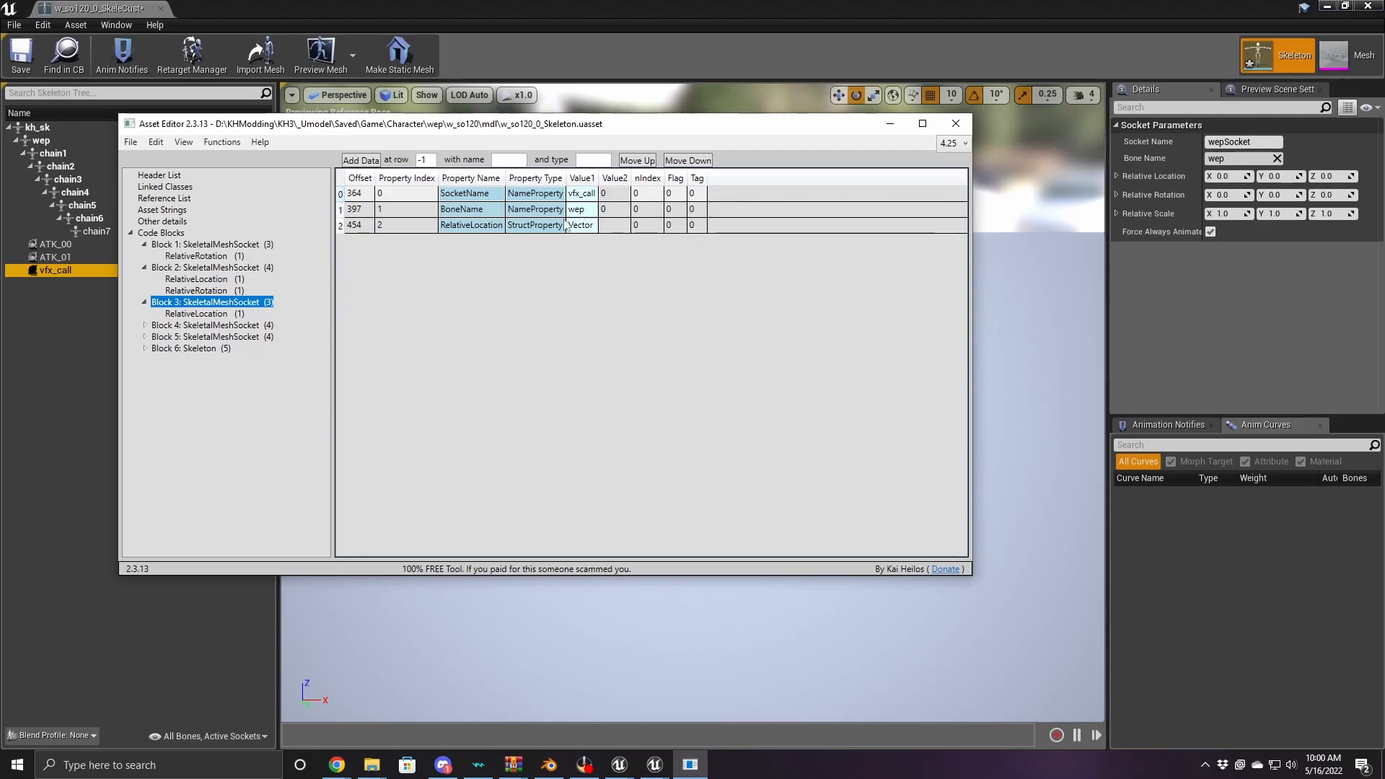
left_click(209, 314)
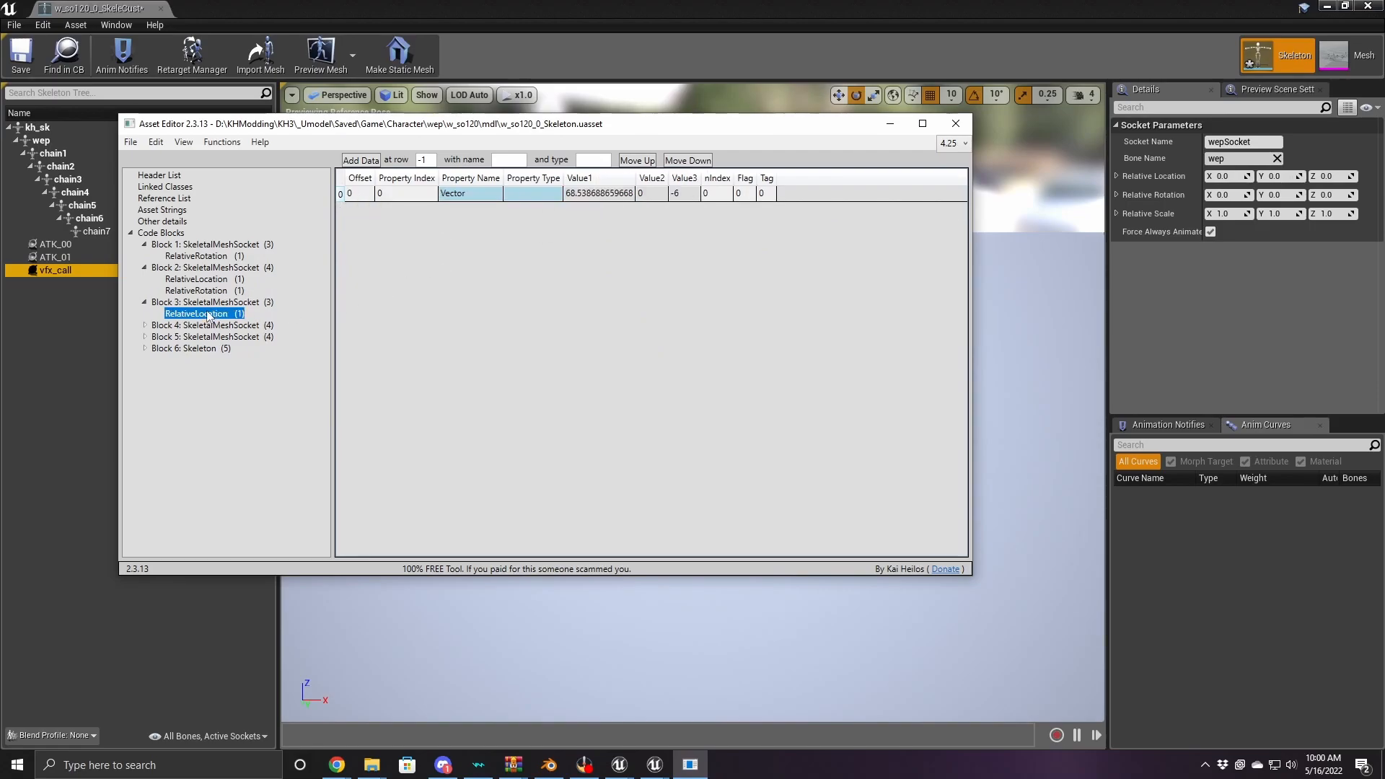
left_click(595, 195)
left_click(595, 194)
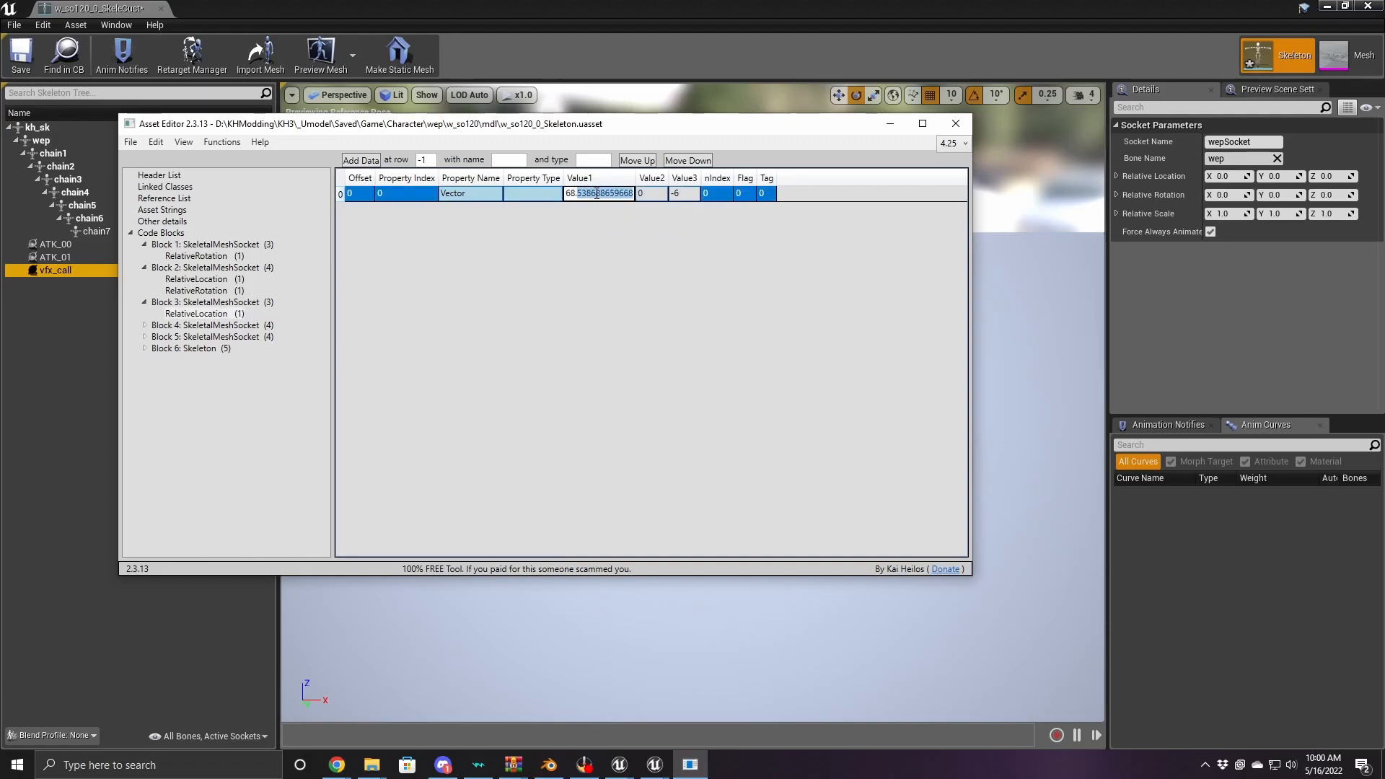
left_click(596, 193)
left_click_drag(568, 194, 644, 205)
left_click(1236, 176)
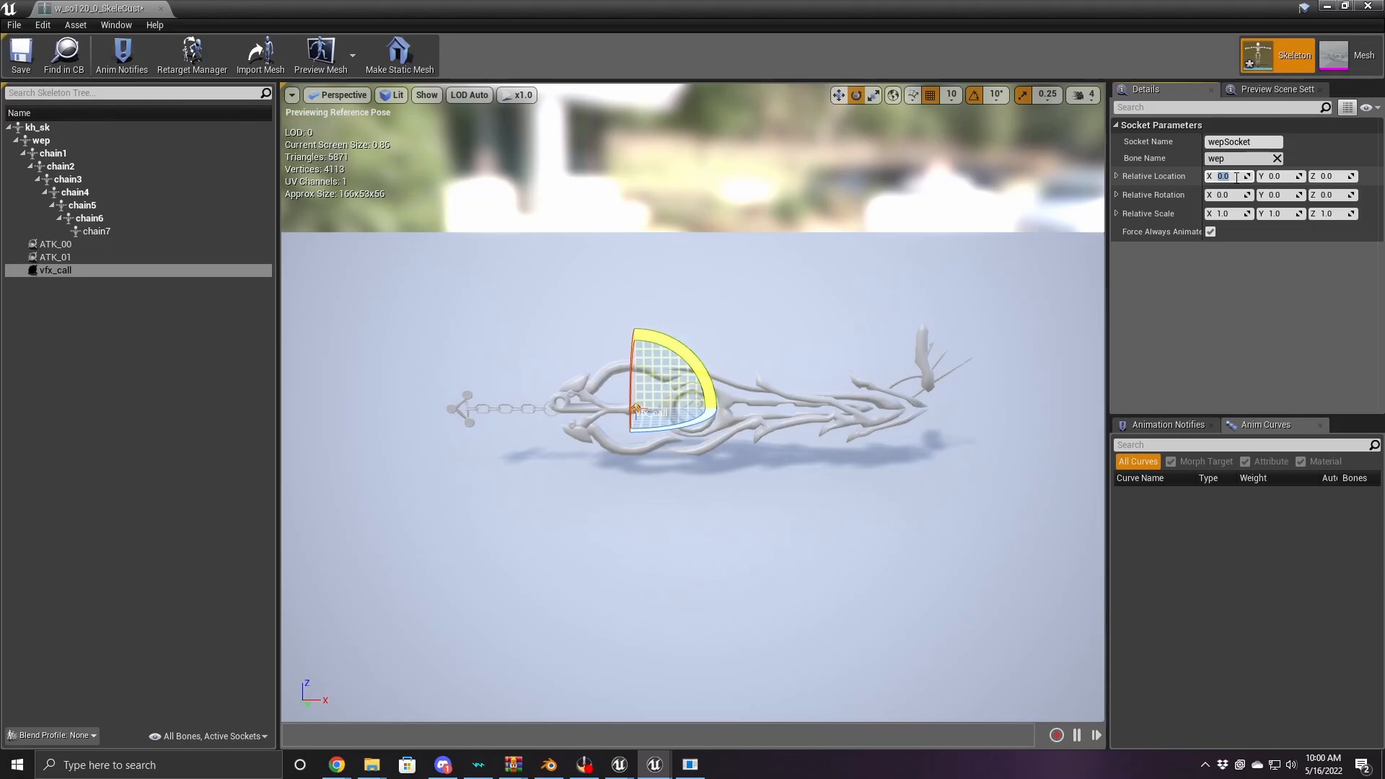
left_click(690, 765)
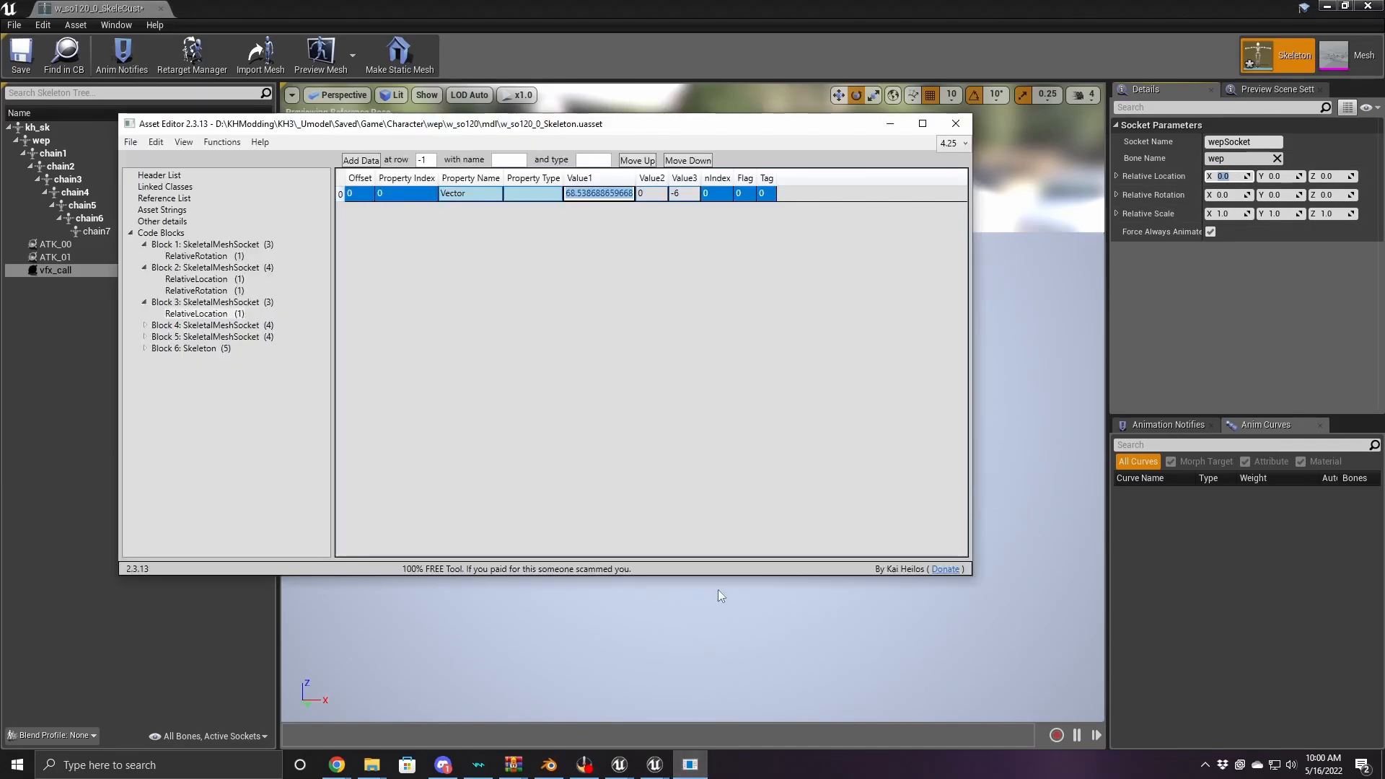
left_click(1229, 176)
key("ctrl+v")
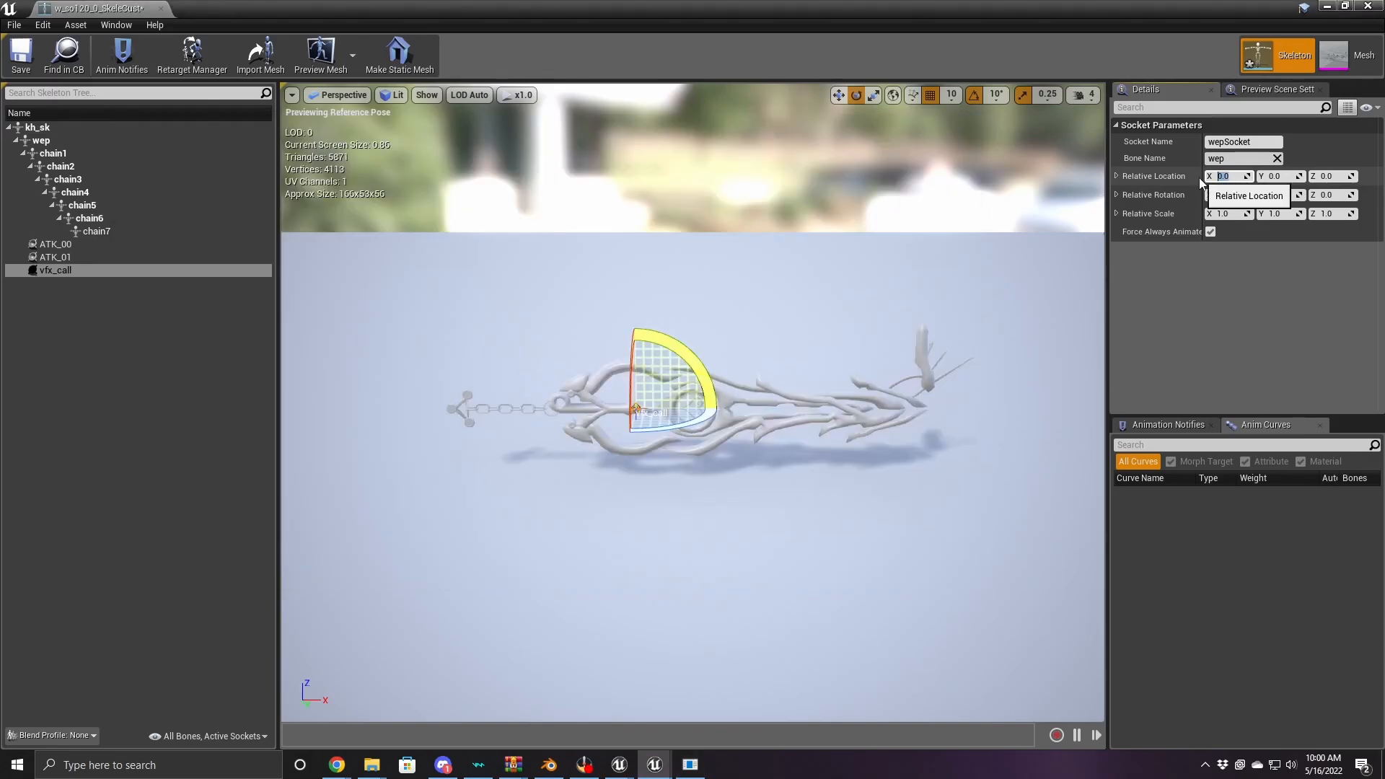
key("Return")
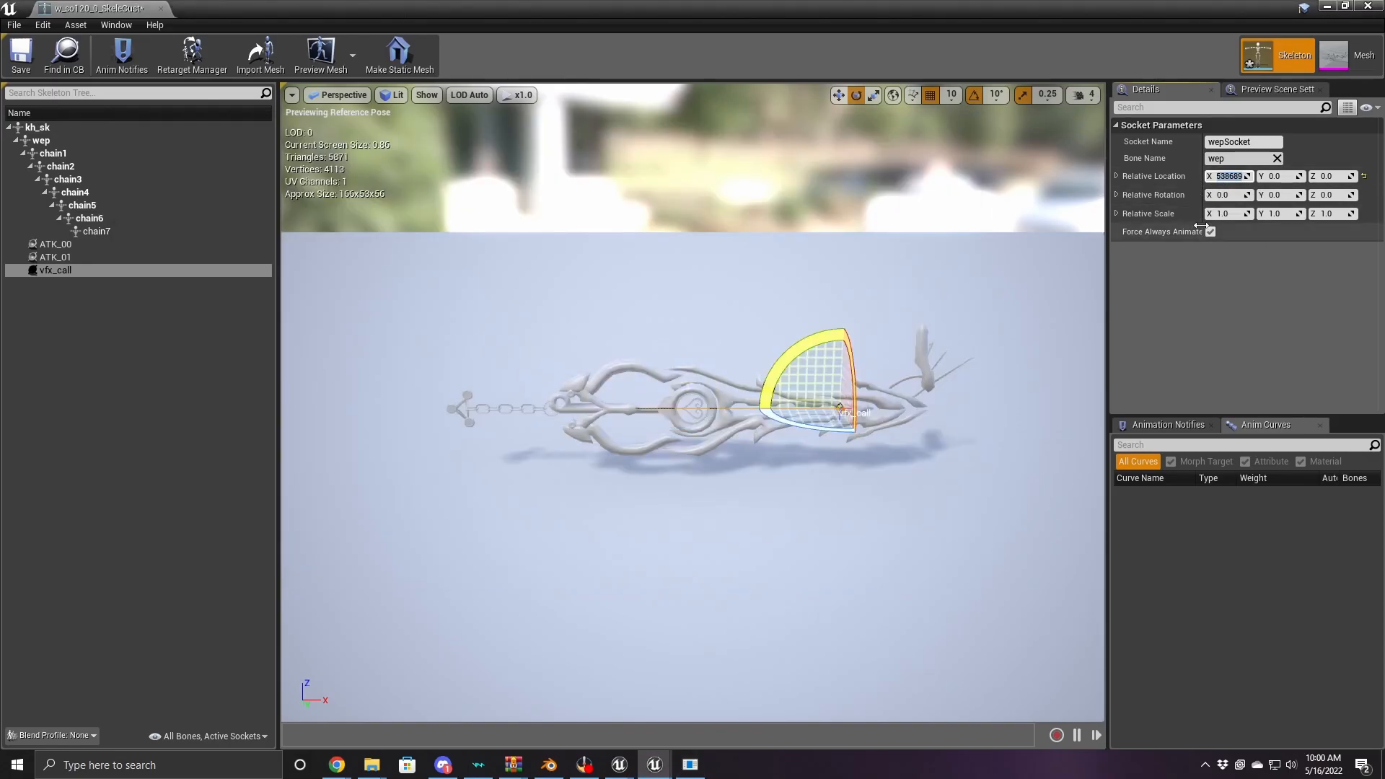
key("Return")
Move the vfx_call socket to the keyblade's tip by setting its relative X location to 101
left_click_drag(1213, 179, 1267, 179)
left_click(1224, 176)
type("101")
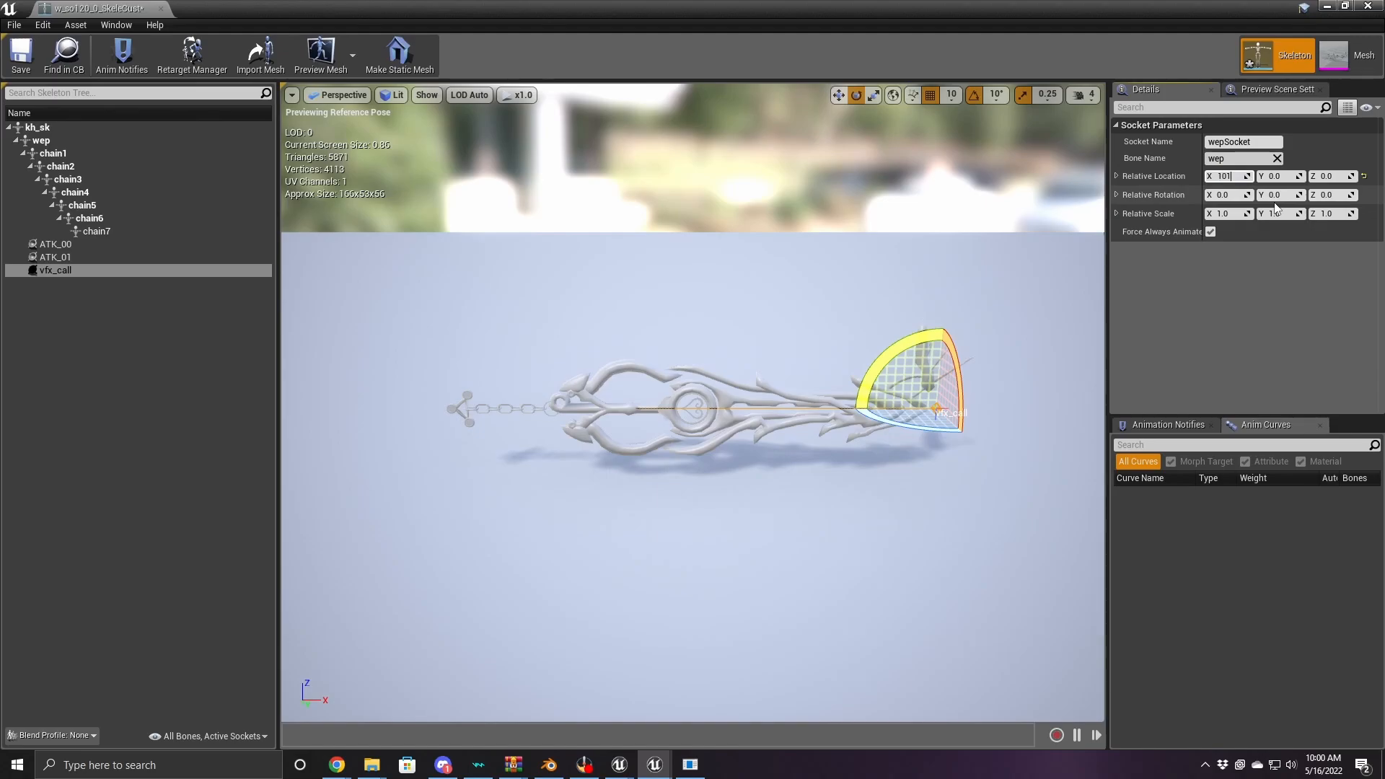
key("Return")
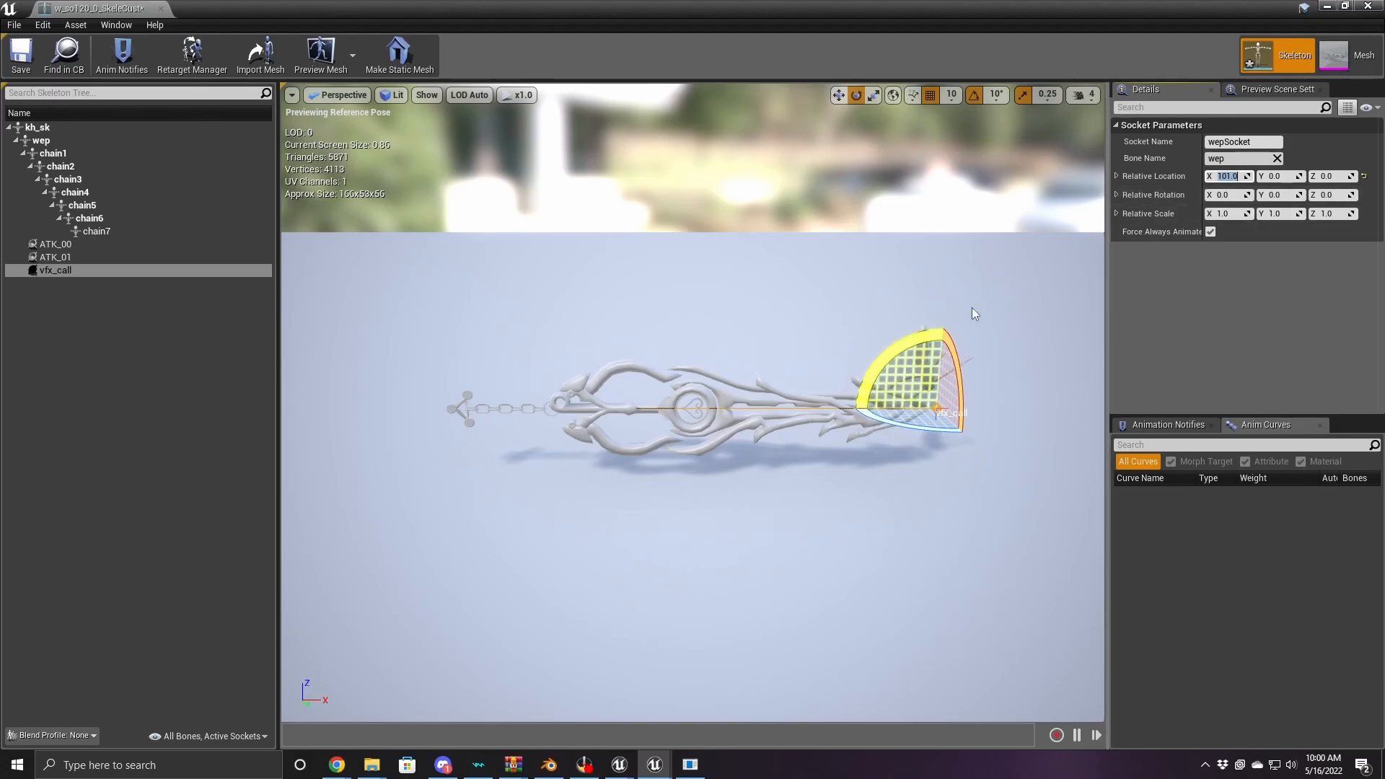
Recheck the third source socket's location in Asset Editor, and set the vfx_call socket's relative Z location to -6
left_click(690, 765)
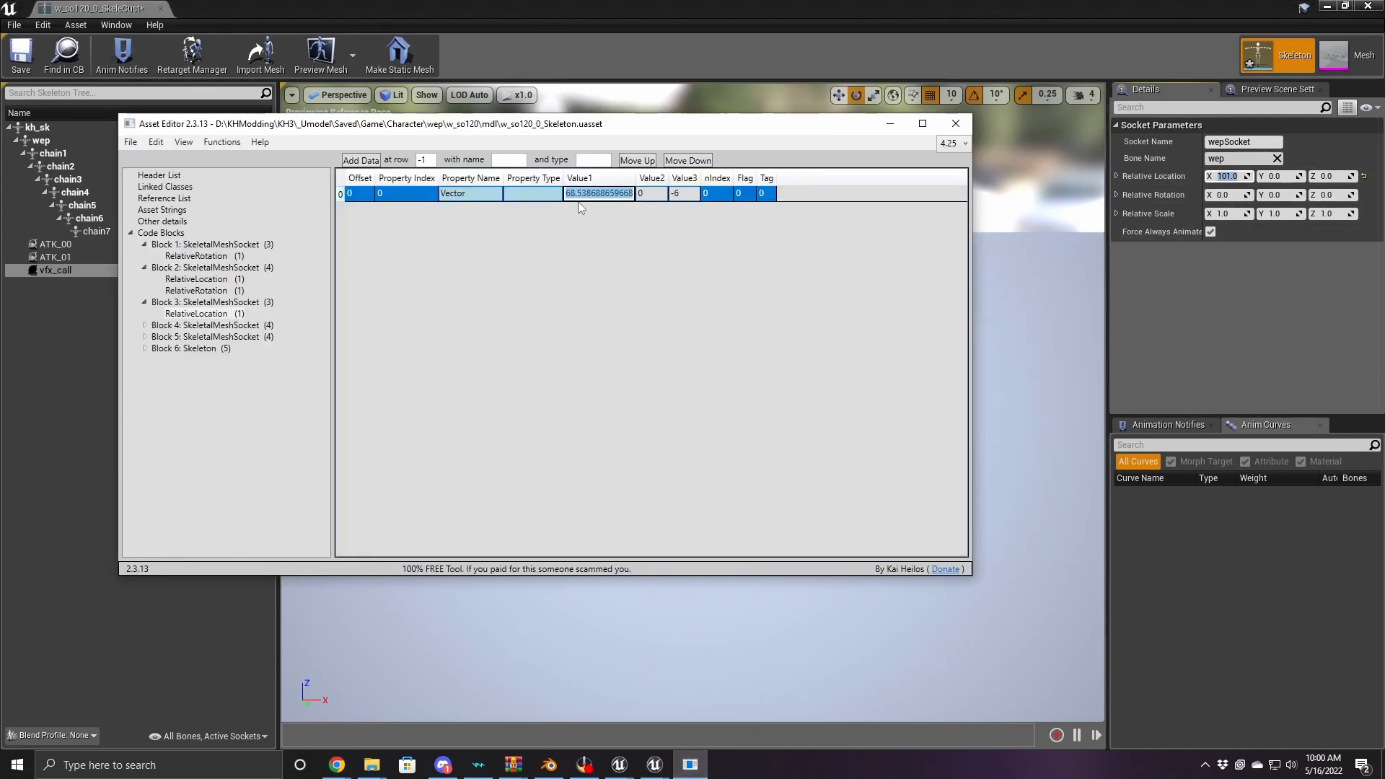
left_click(1334, 179)
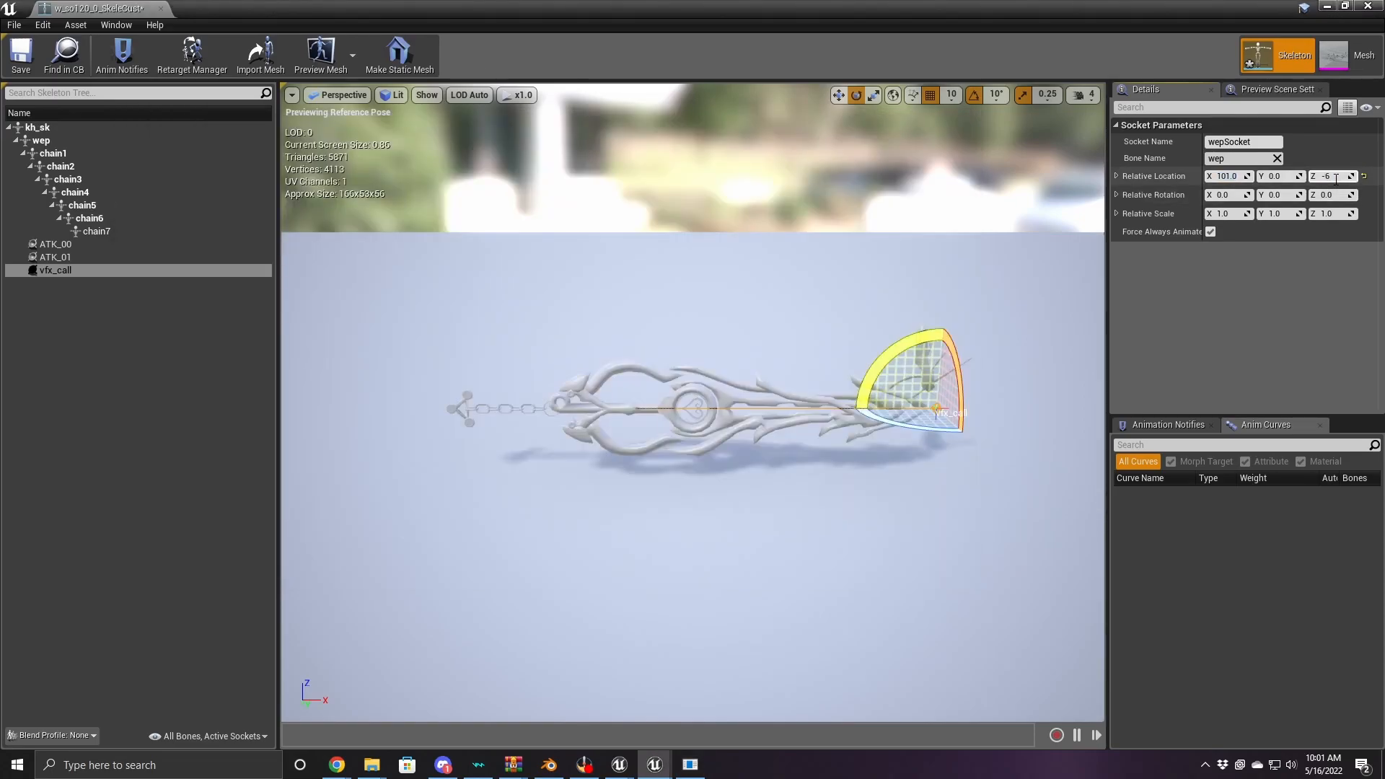
type("-6")
key("Return")
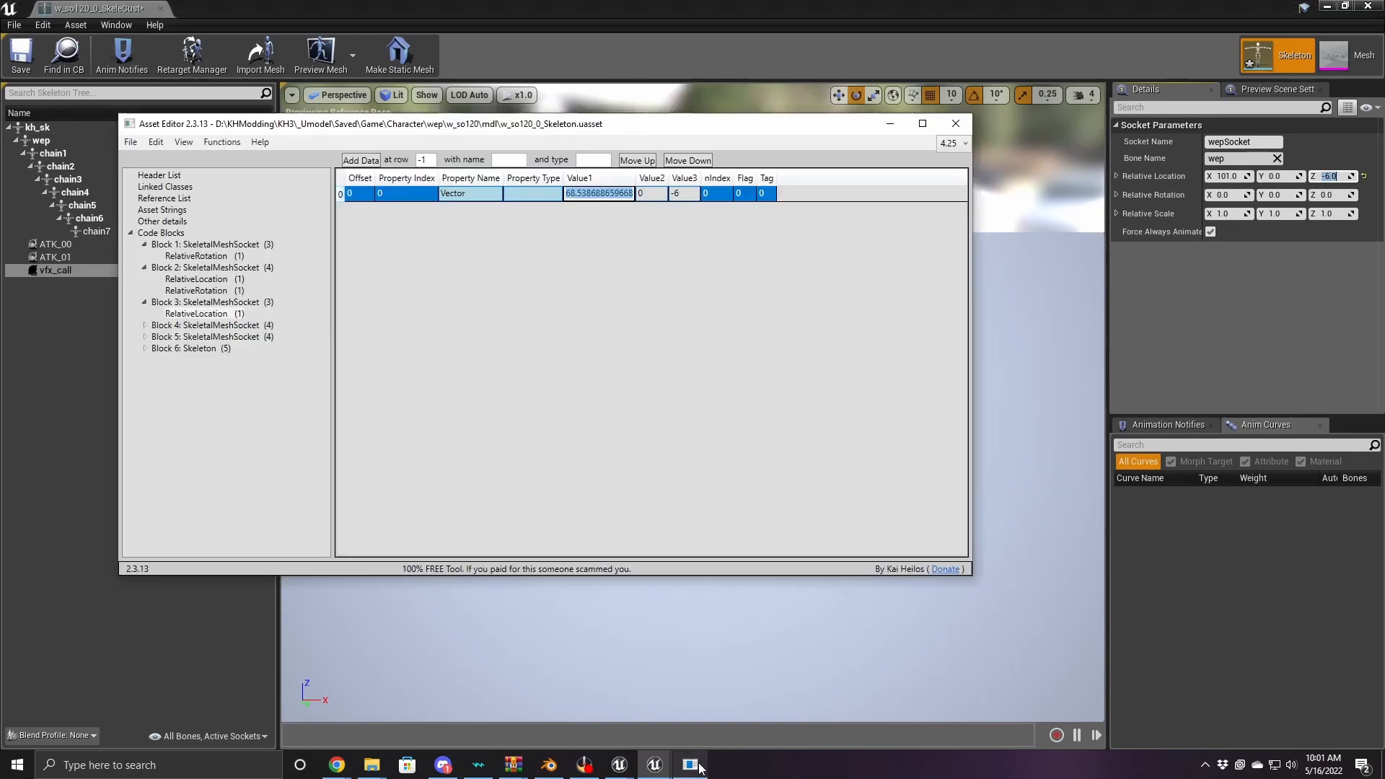
Expand the fourth SkeletalMeshSocket block in Asset Editor and display its socket and bone name properties
left_click(691, 764)
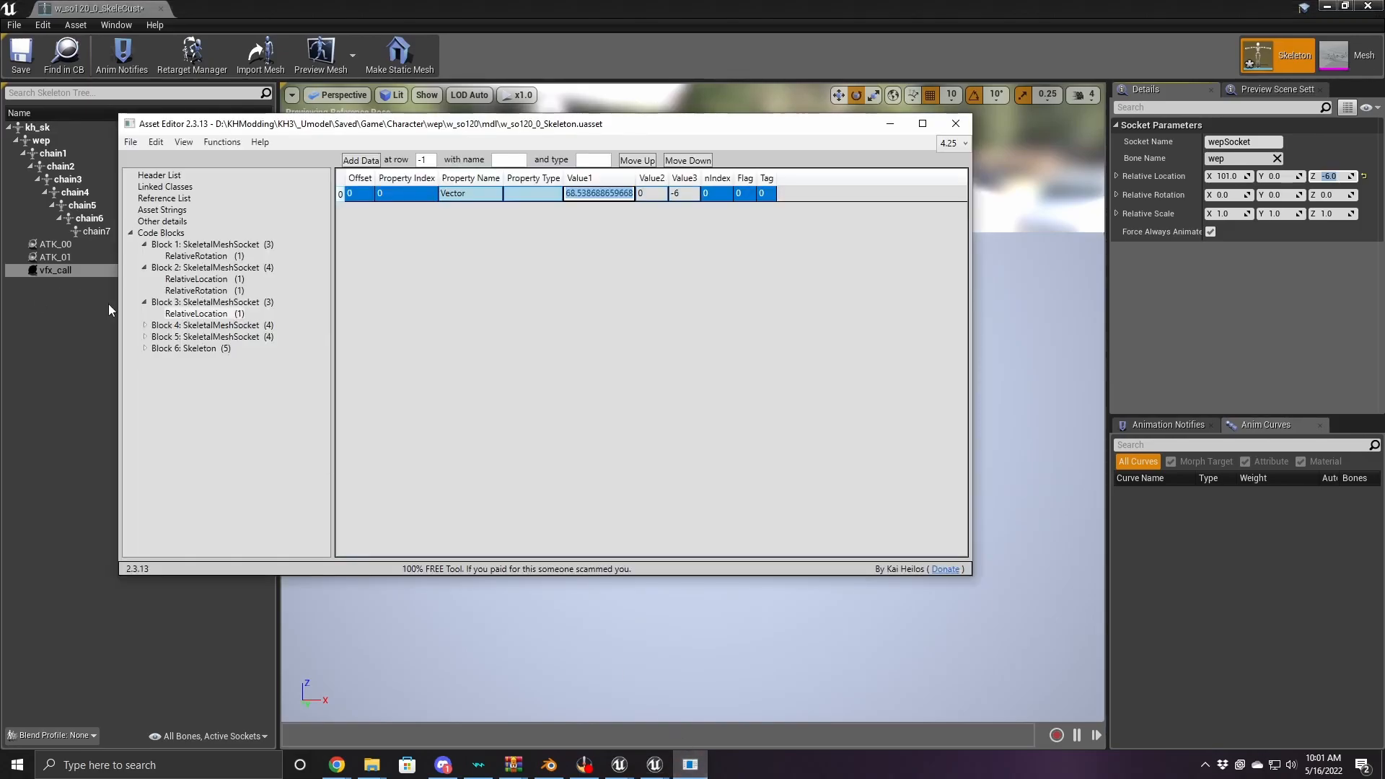
double_click(148, 326)
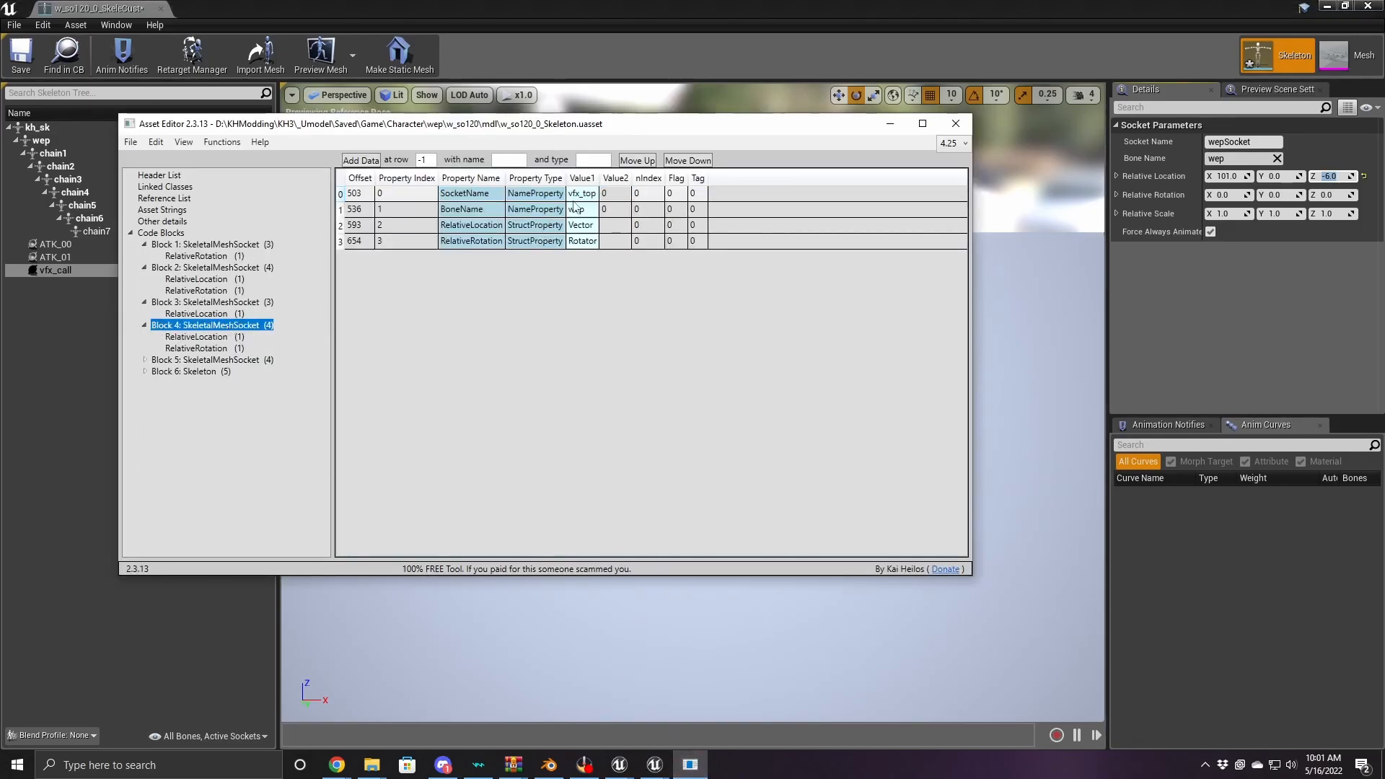
Add a new socket to the wep bone in the Unreal skeleton and name it vfx_top
left_click(890, 123)
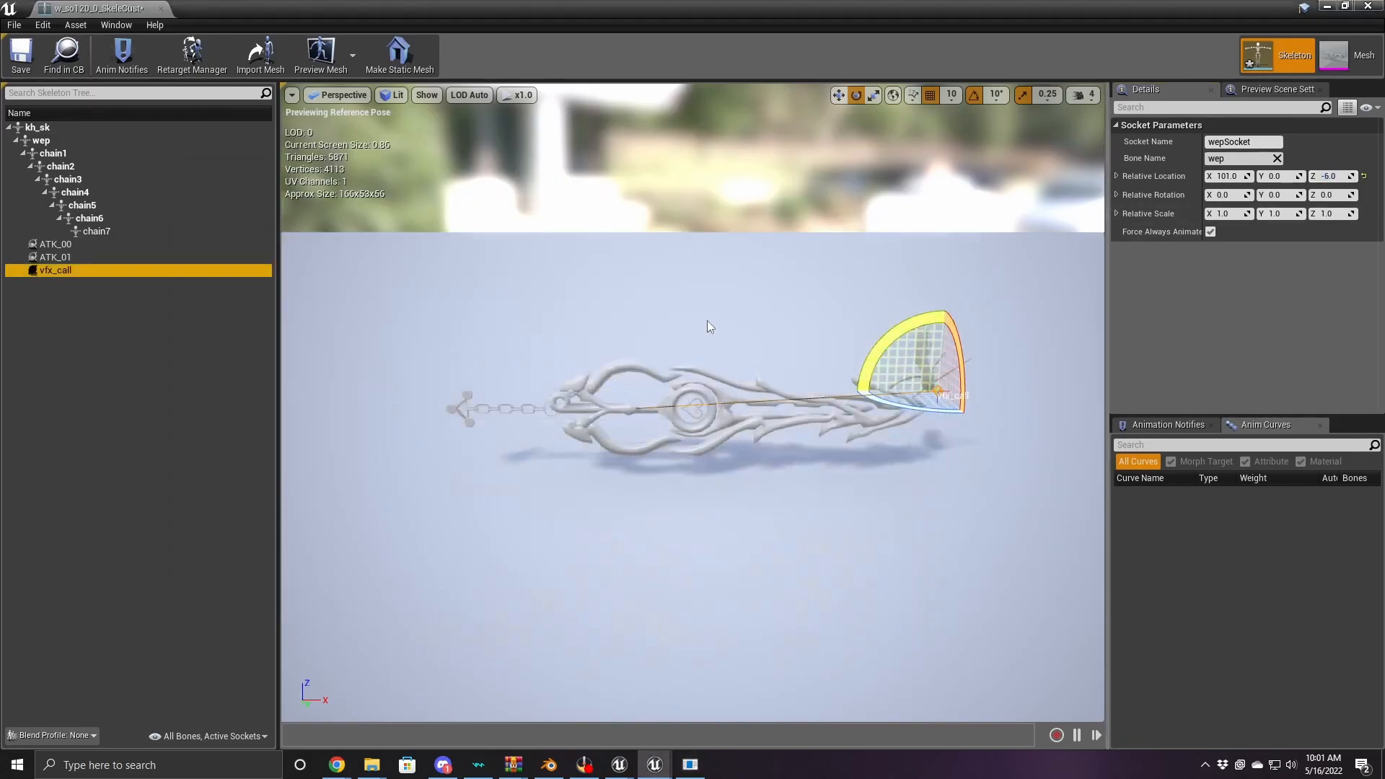
right_click(16, 140)
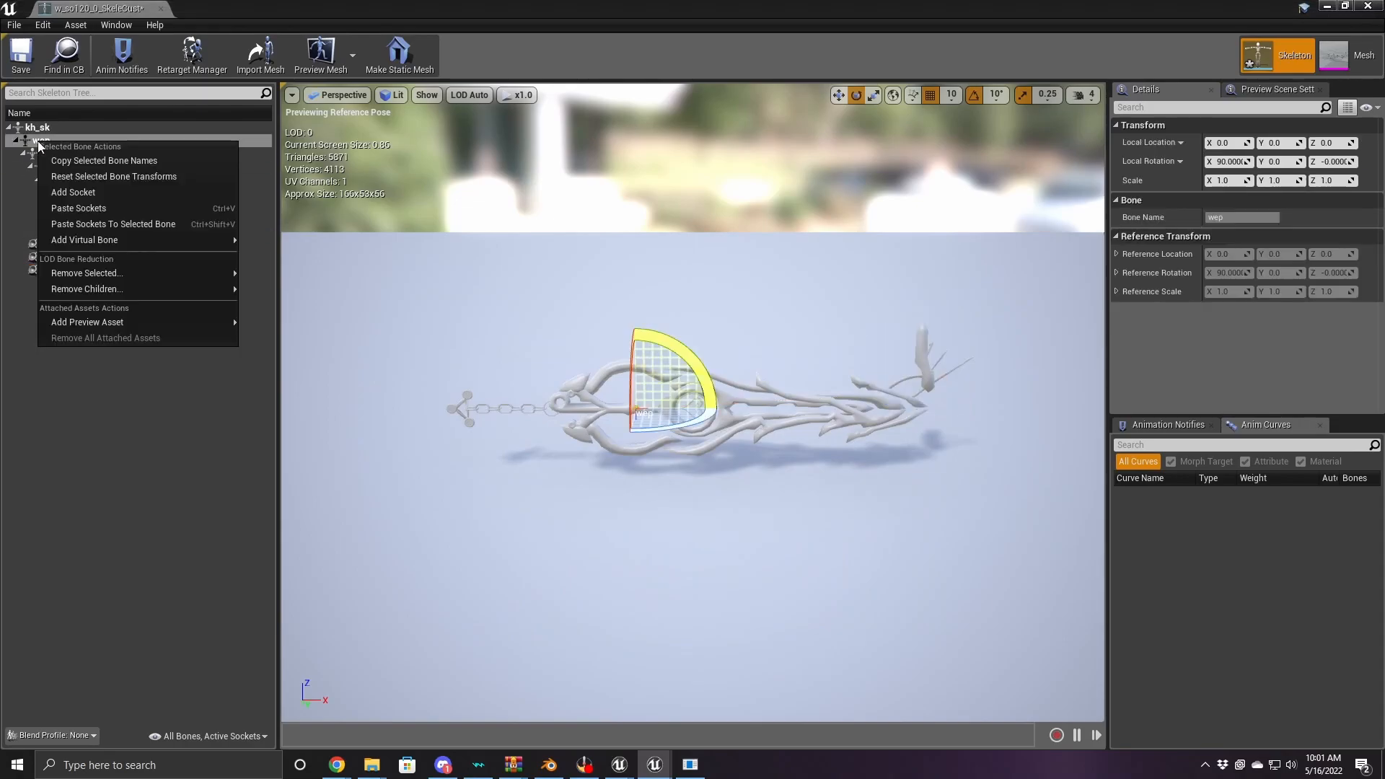
left_click(75, 208)
right_click(39, 142)
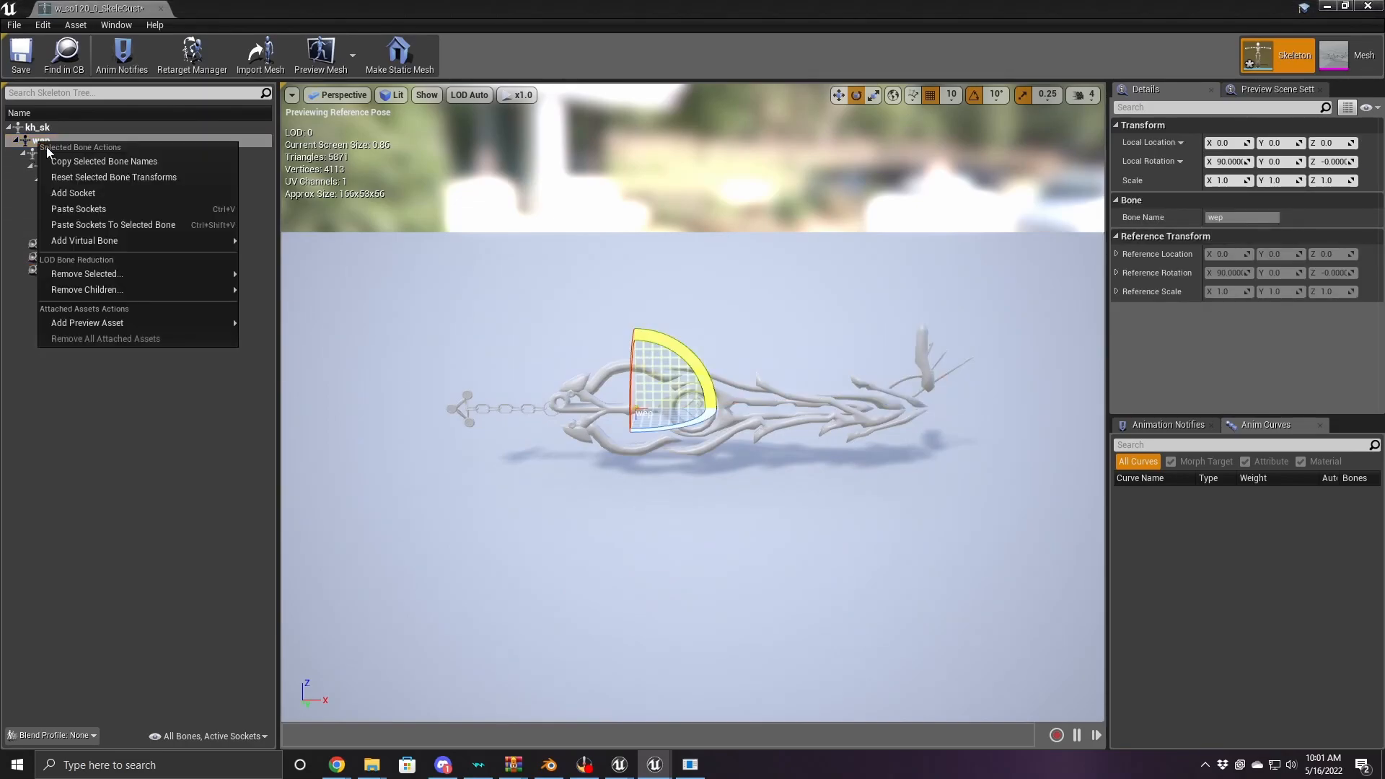
left_click(73, 193)
type("vf")
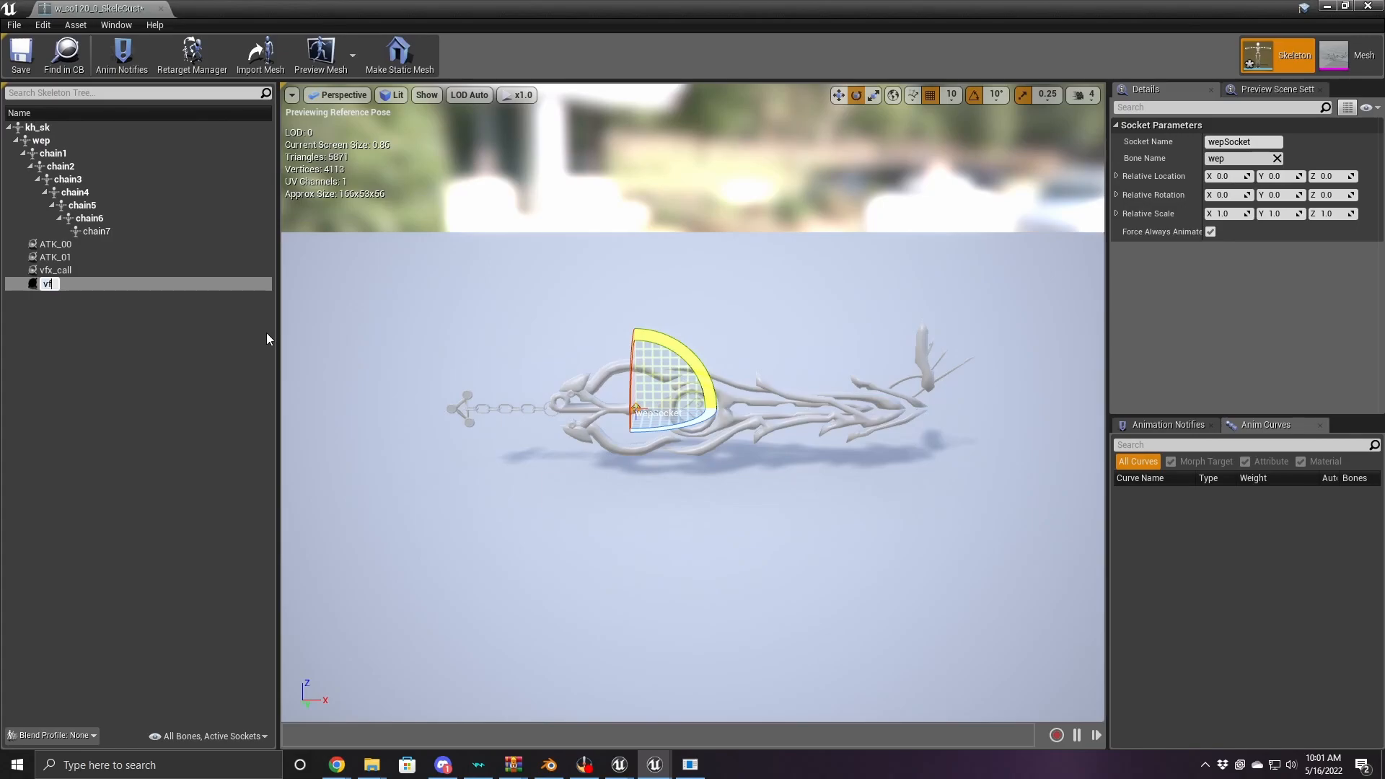
type("x_top")
key("Return")
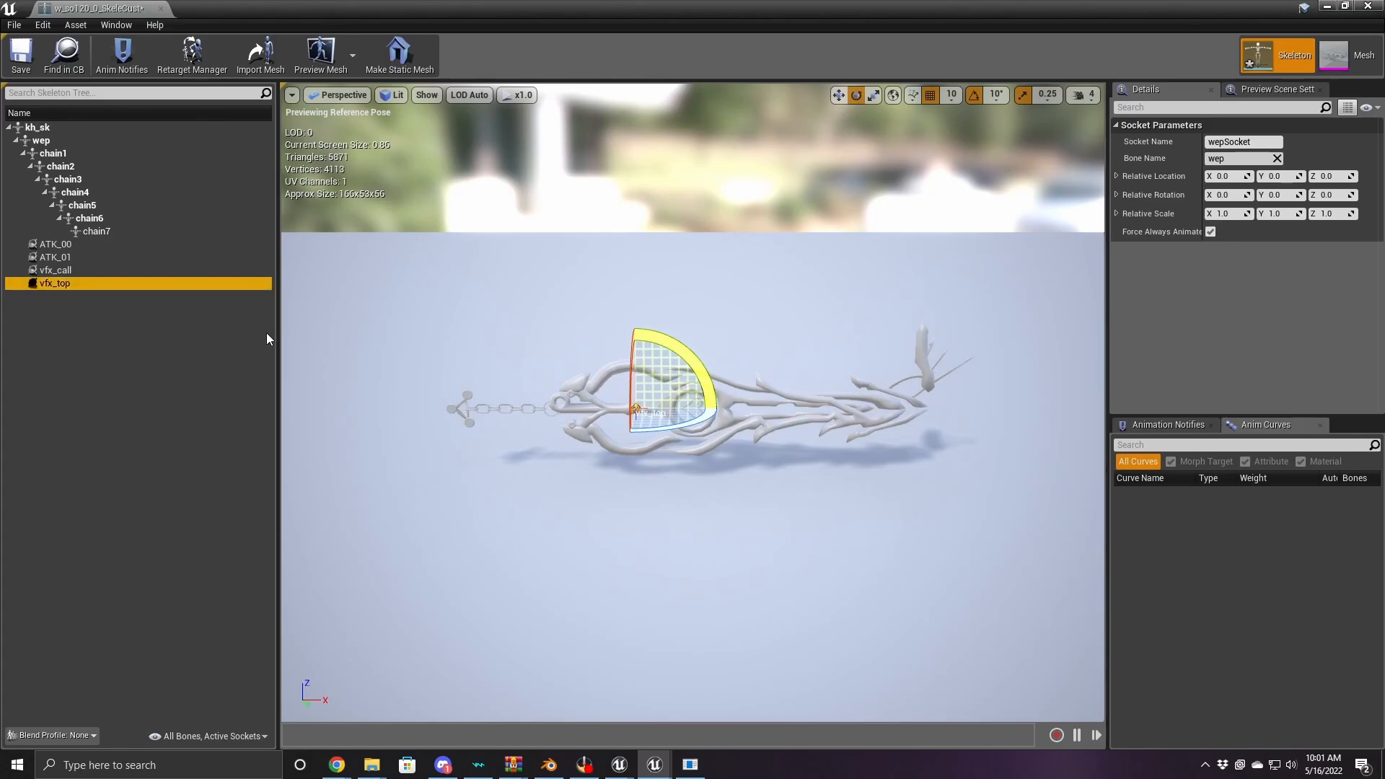
Look up the fourth source socket's location in Asset Editor, and set the vfx_top socket's relative X location to 80
left_click(690, 764)
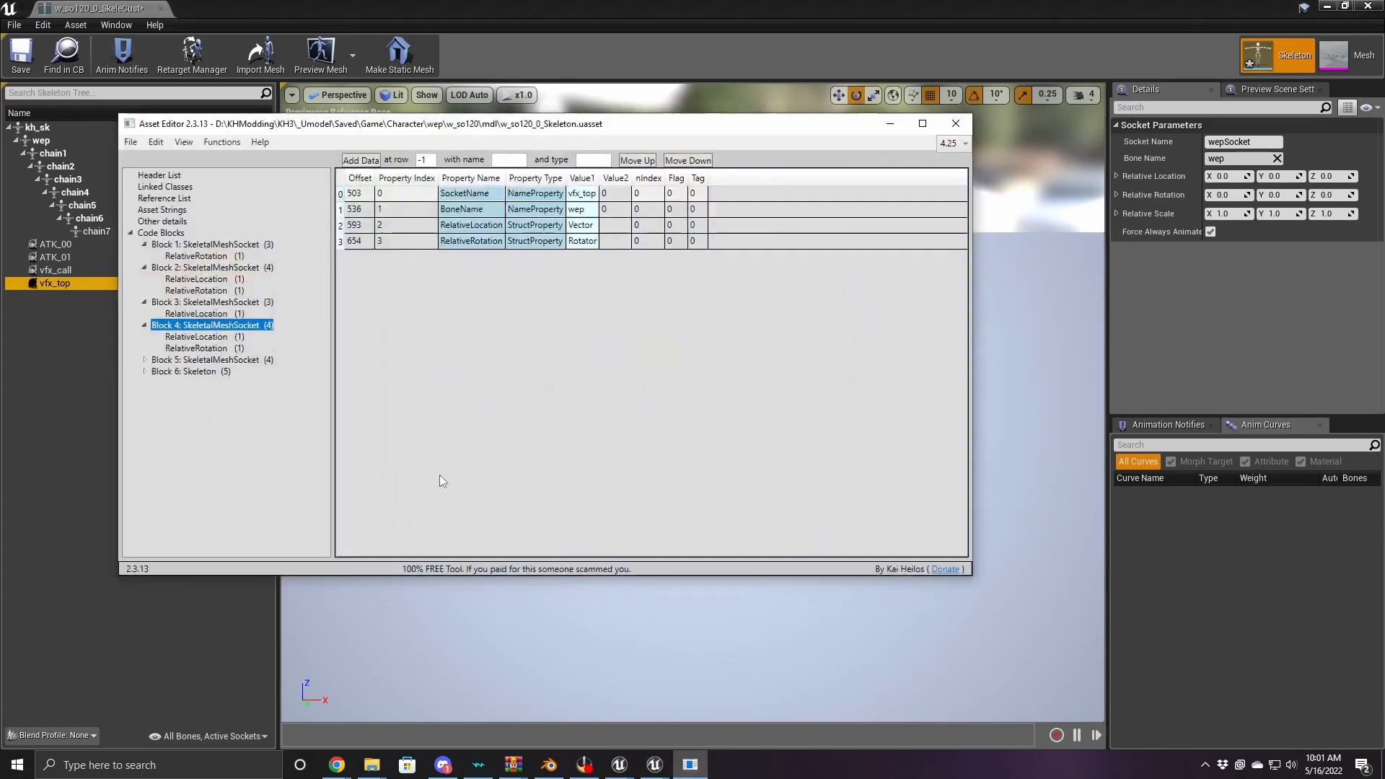
left_click(217, 337)
left_click(889, 124)
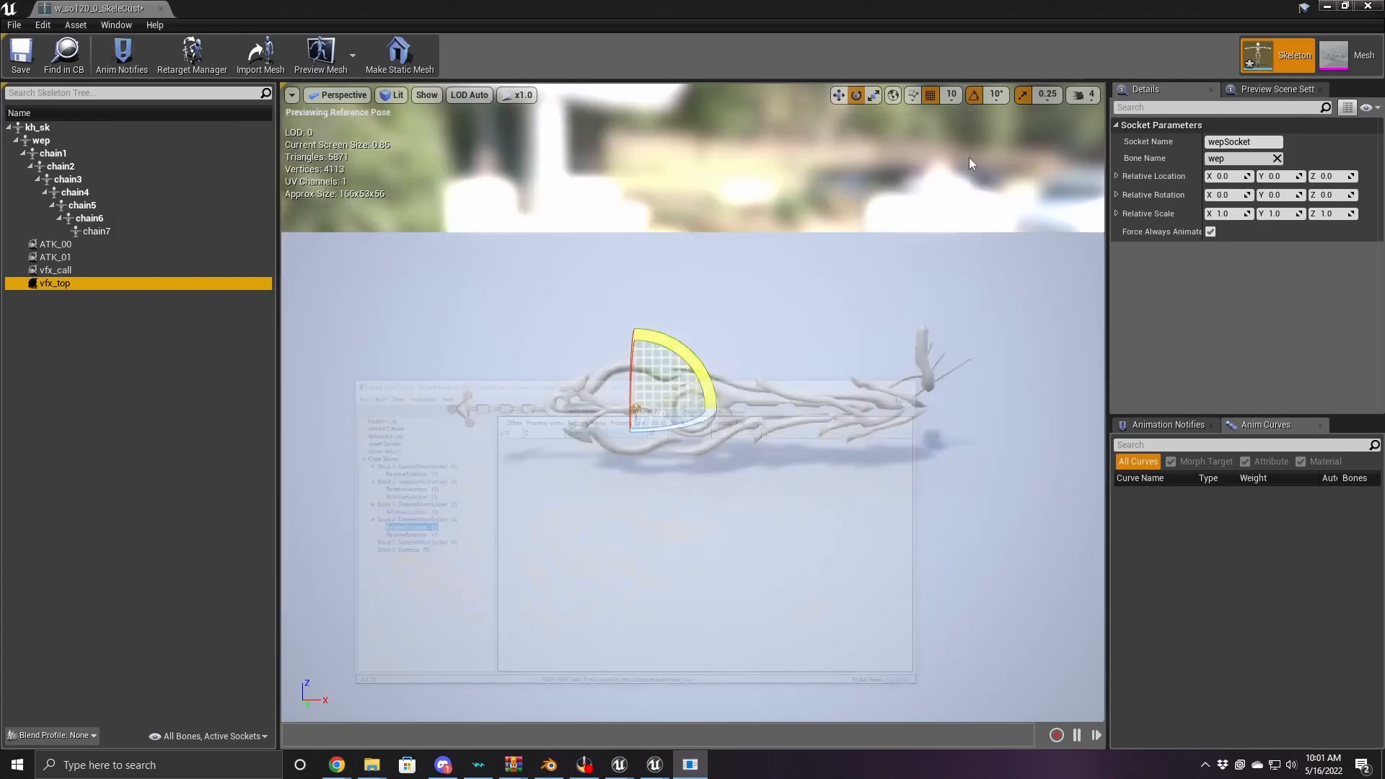
left_click(1219, 177)
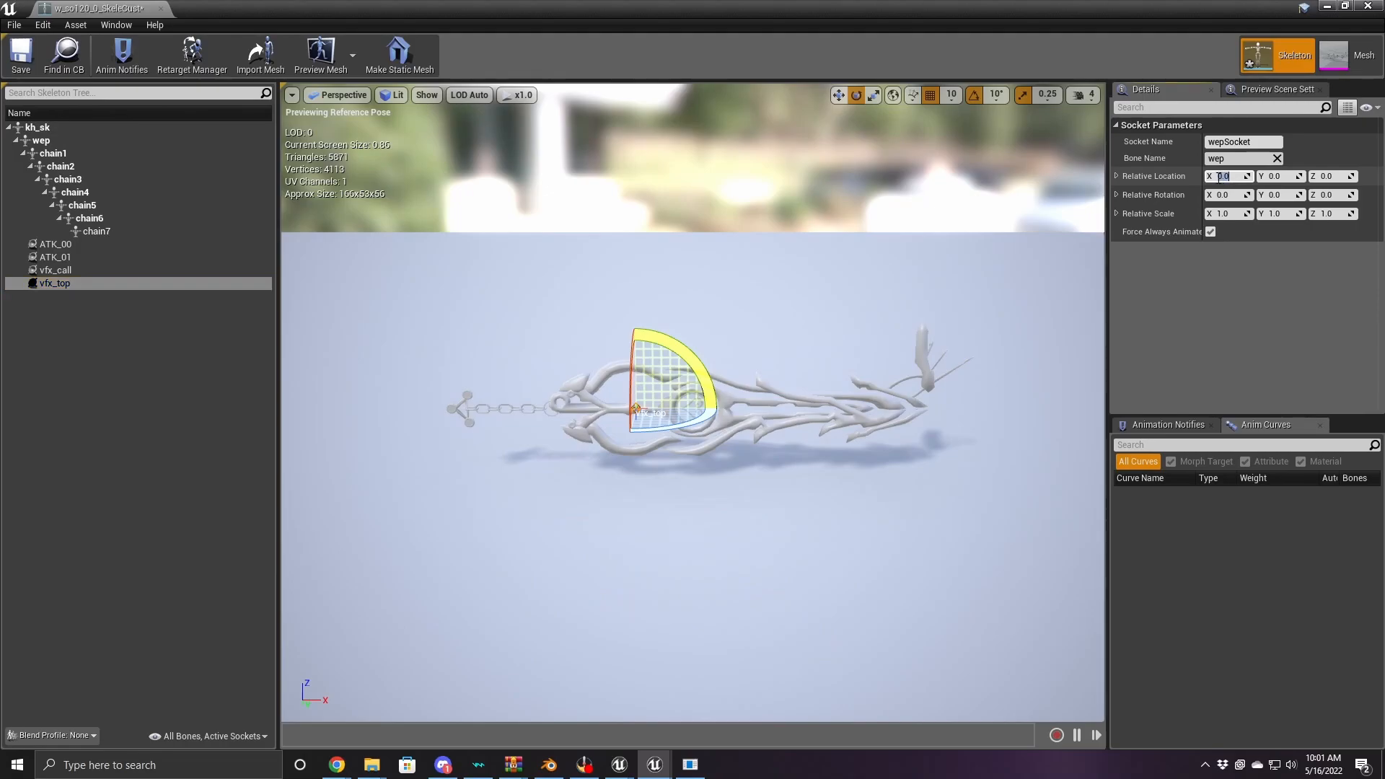
type("80")
key("Return")
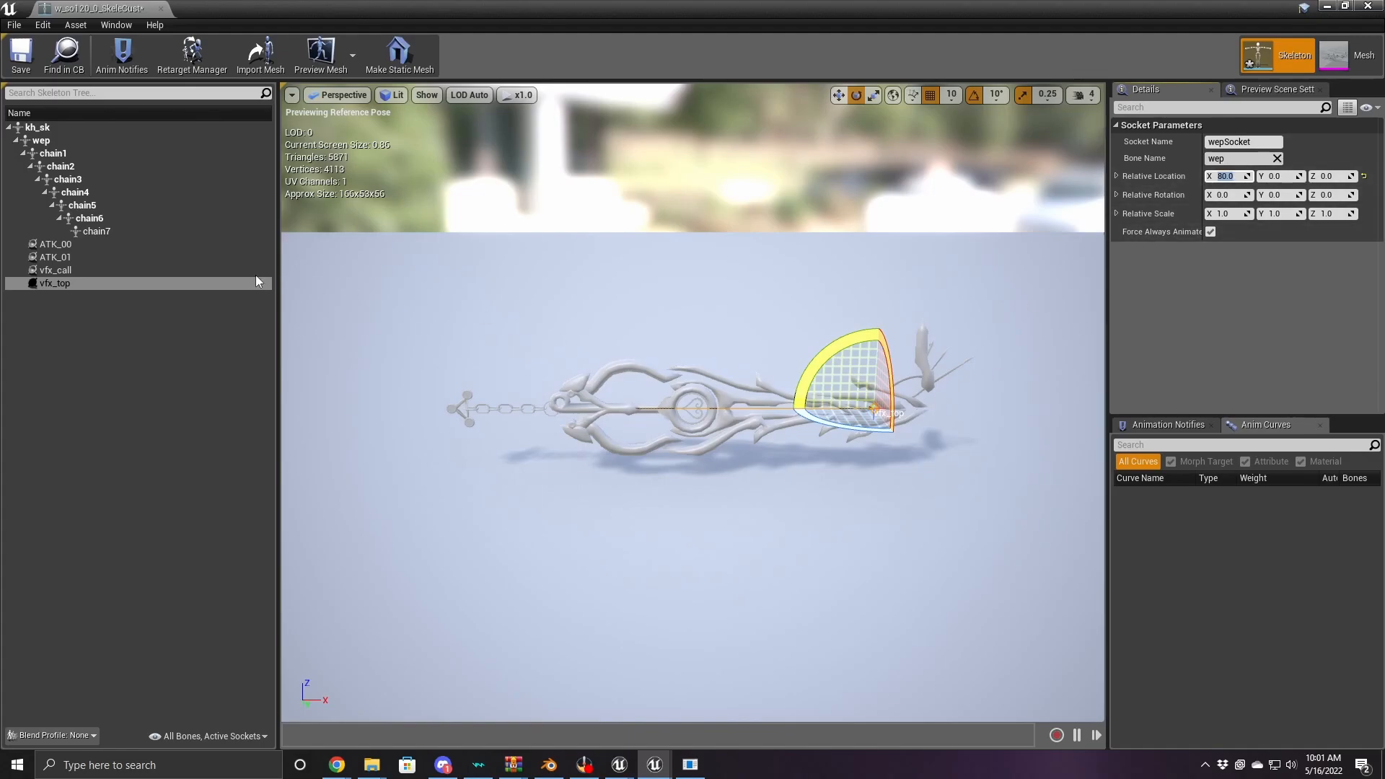
Move the vfx_call socket back from the keyblade's tip by setting its relative X location to 85
left_click(65, 271)
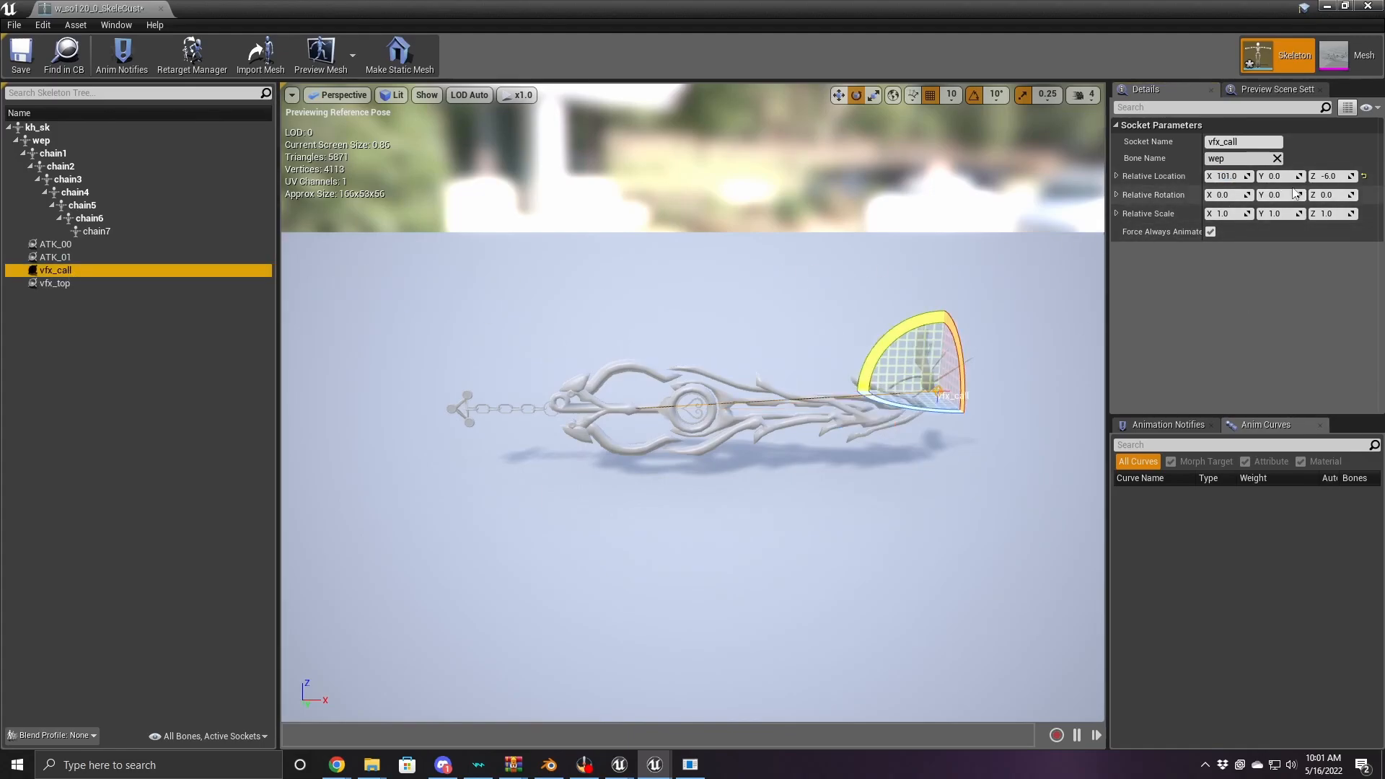
left_click_drag(1226, 176, 1200, 176)
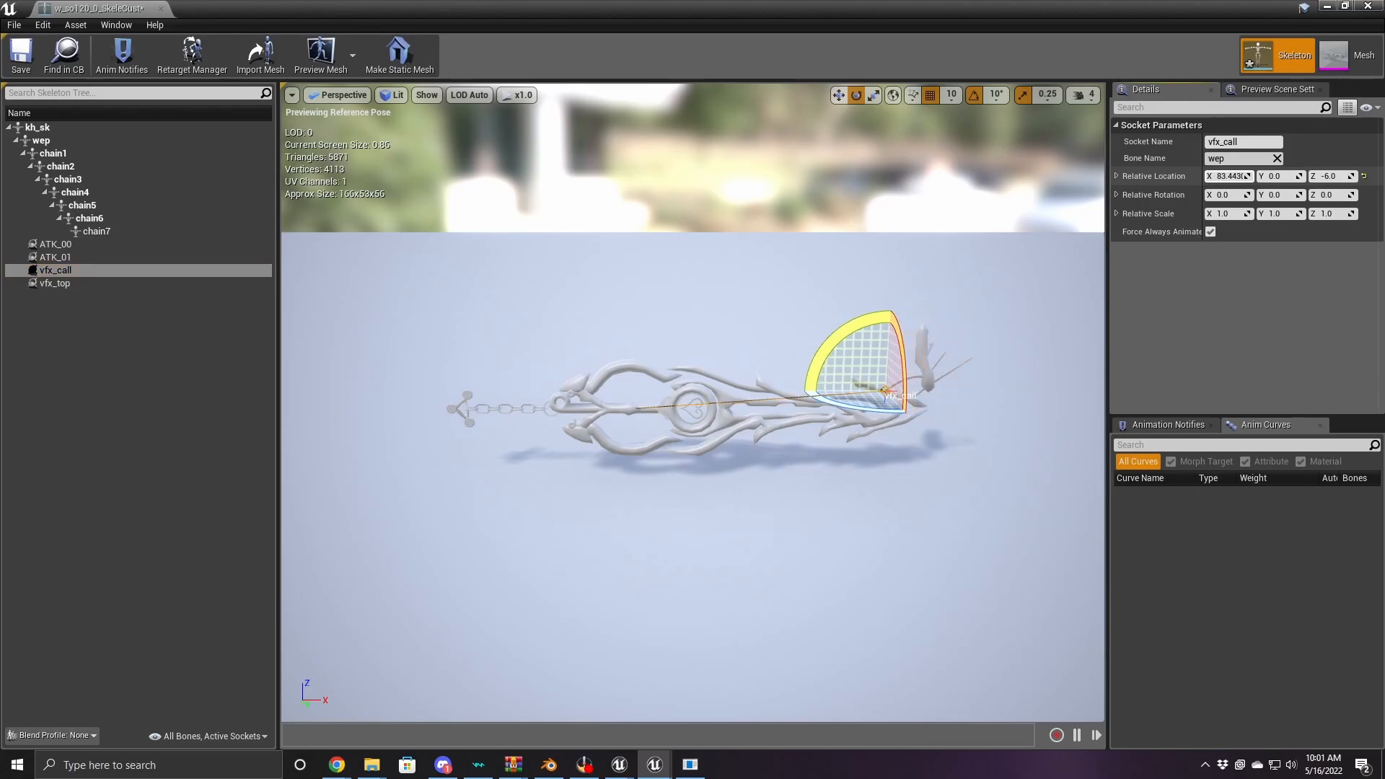
left_click(1226, 176)
type("85")
key("Return")
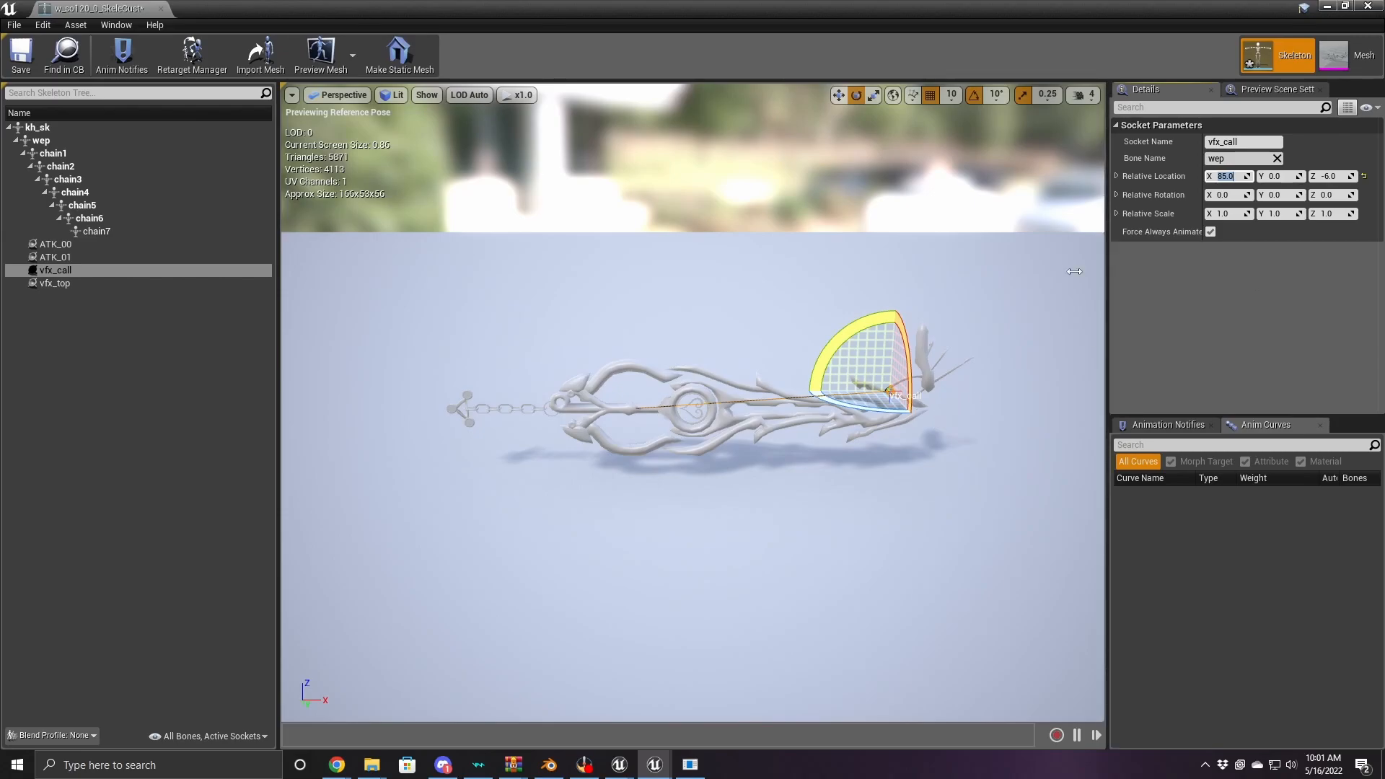
Set the vfx_top socket's relative X location to 100.5, and check the fourth source socket's location in Asset Editor
left_click(54, 284)
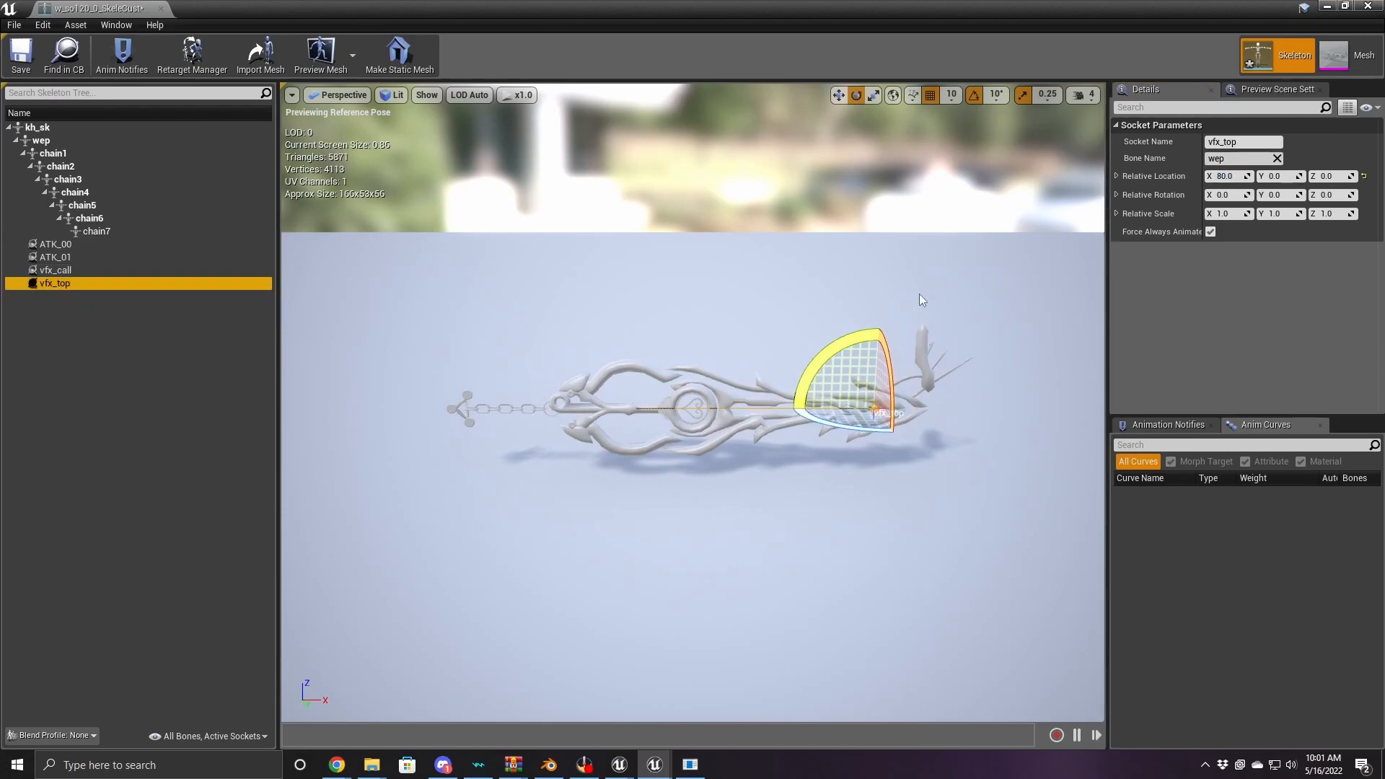
left_click(1224, 177)
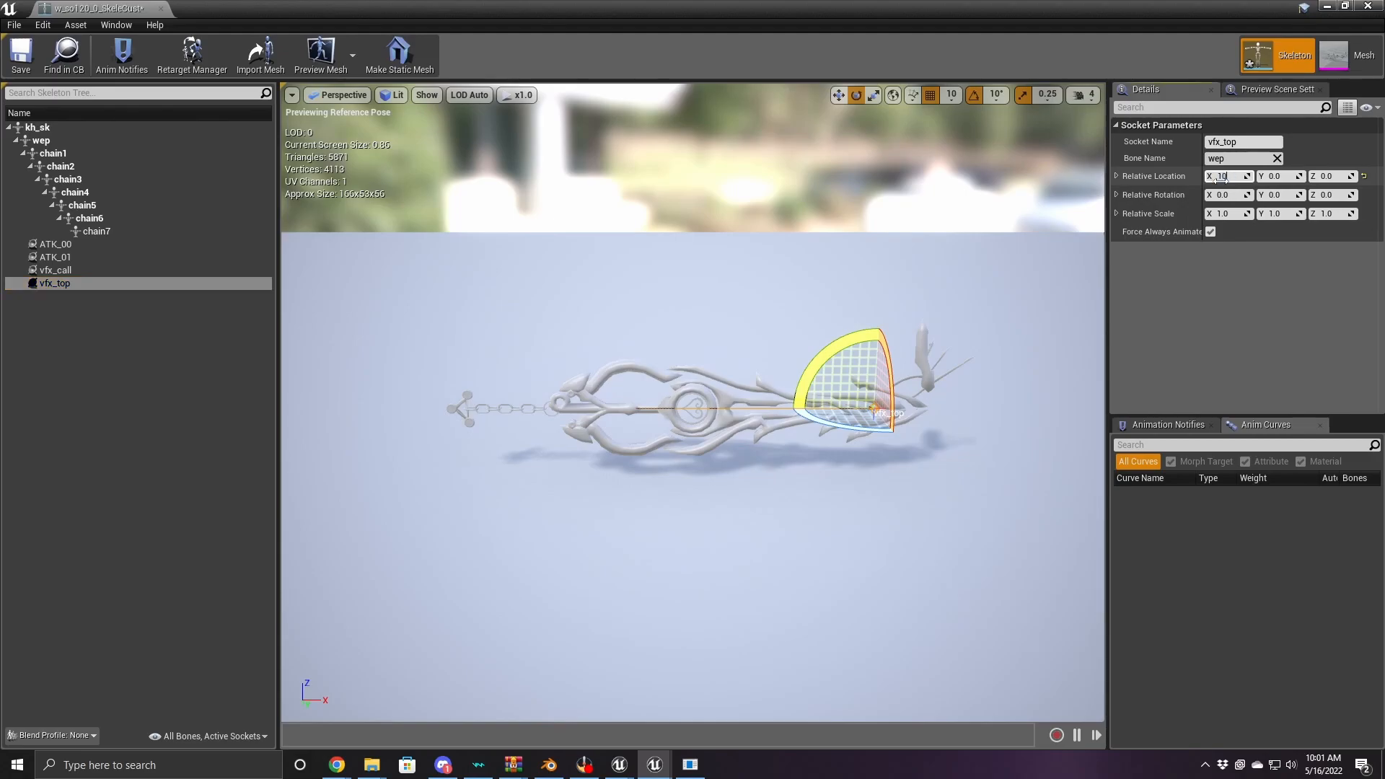
key("Return")
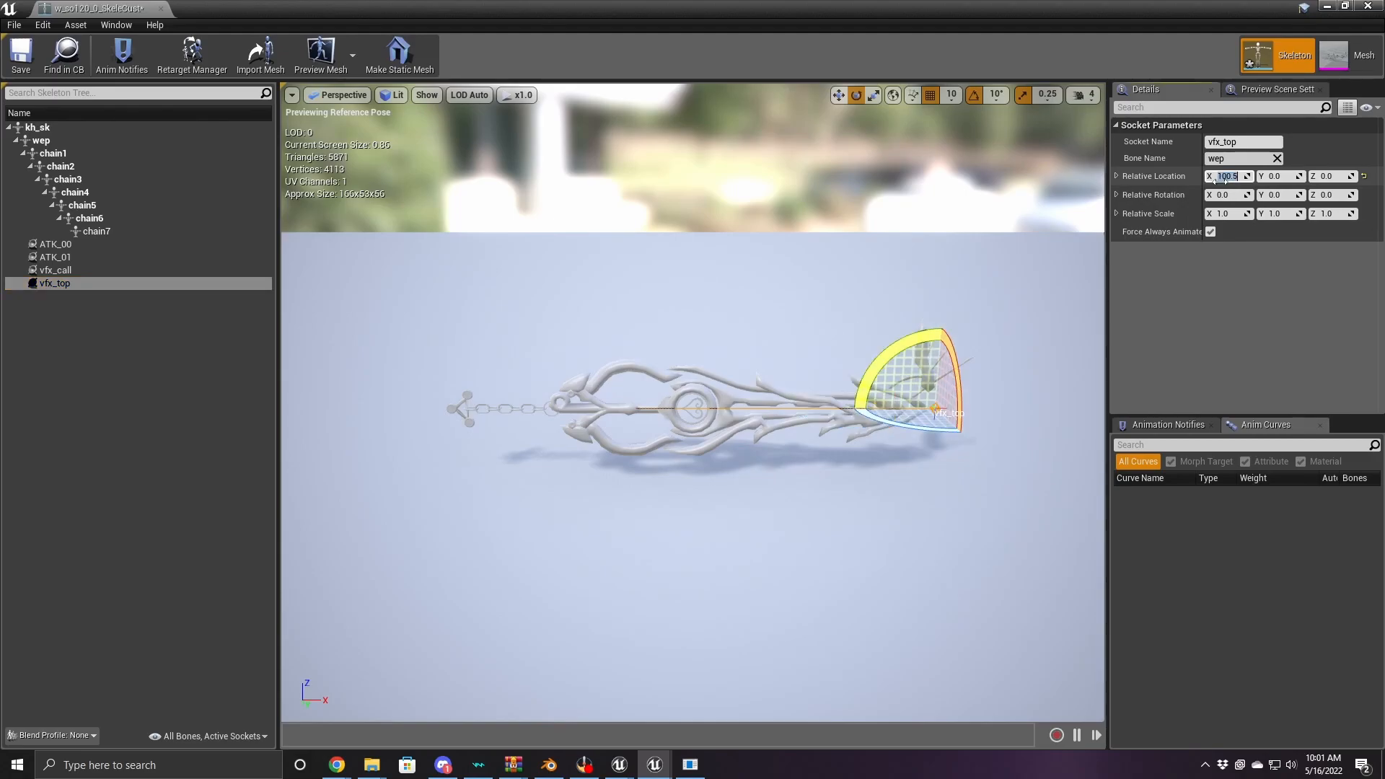
left_click(690, 764)
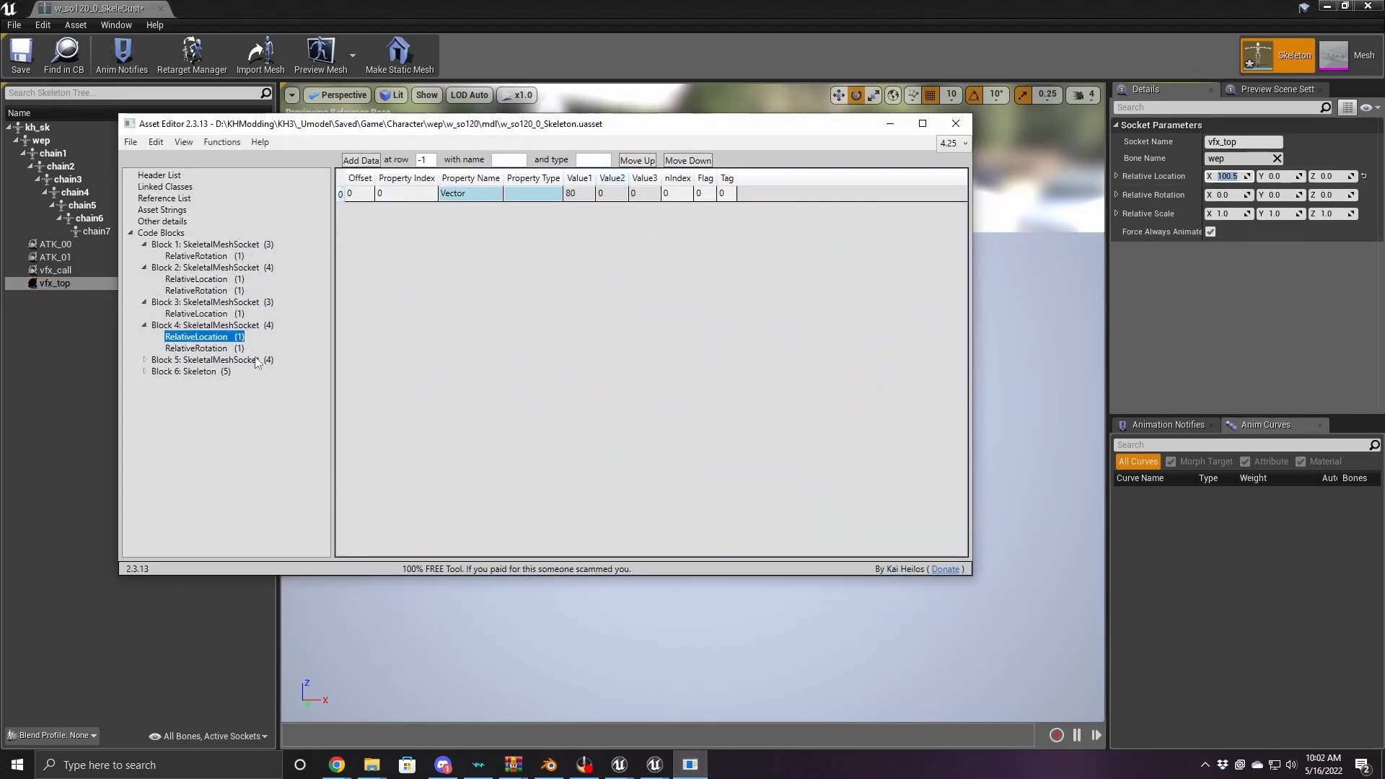
left_click(889, 123)
left_click(1327, 177)
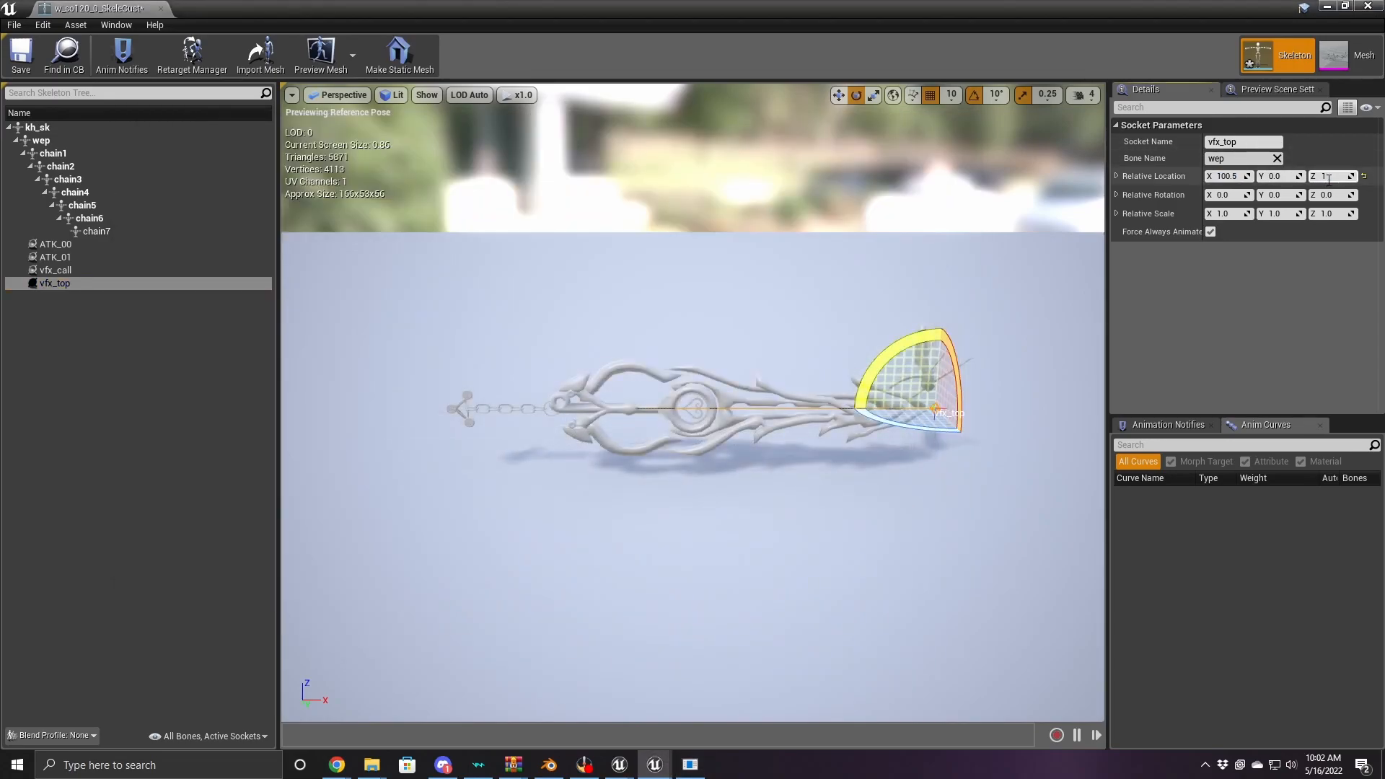
type("180")
key("Return")
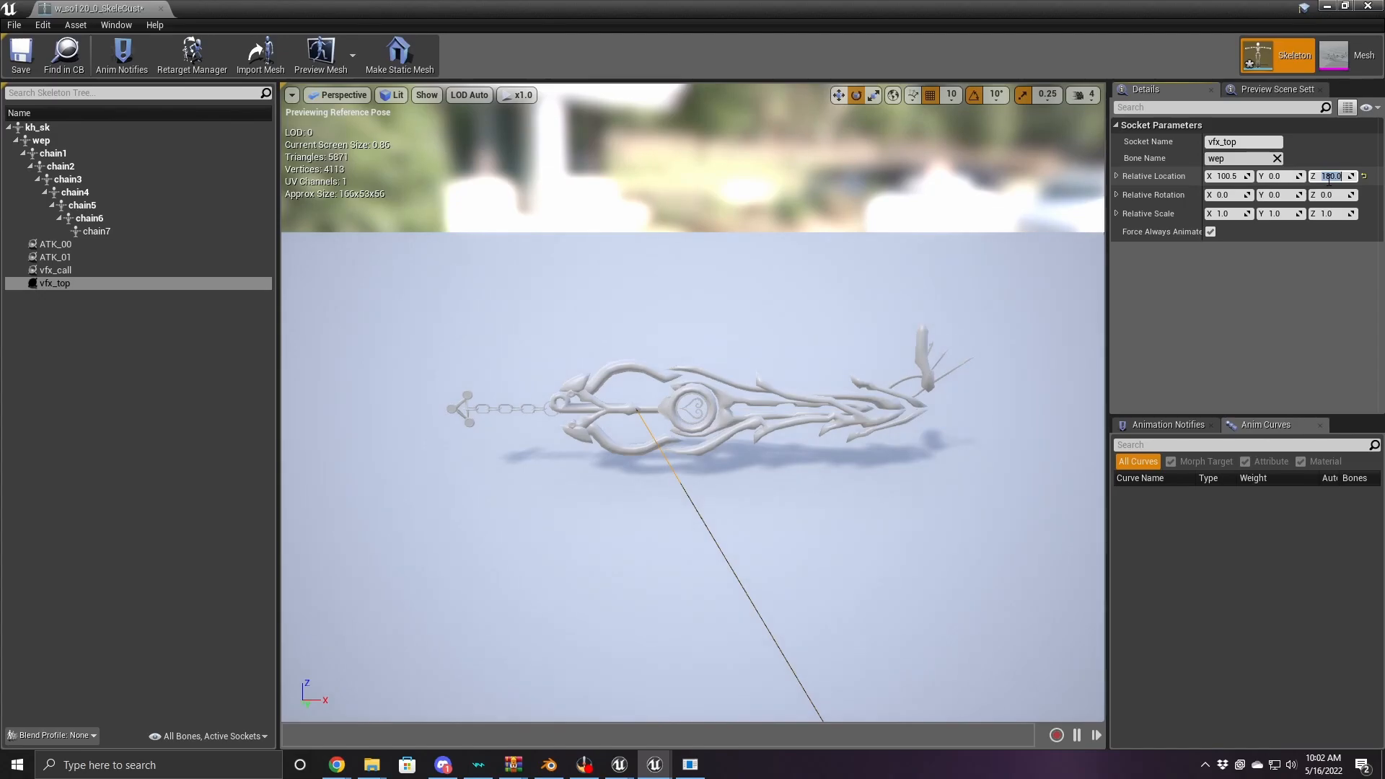
type("0")
key("Return")
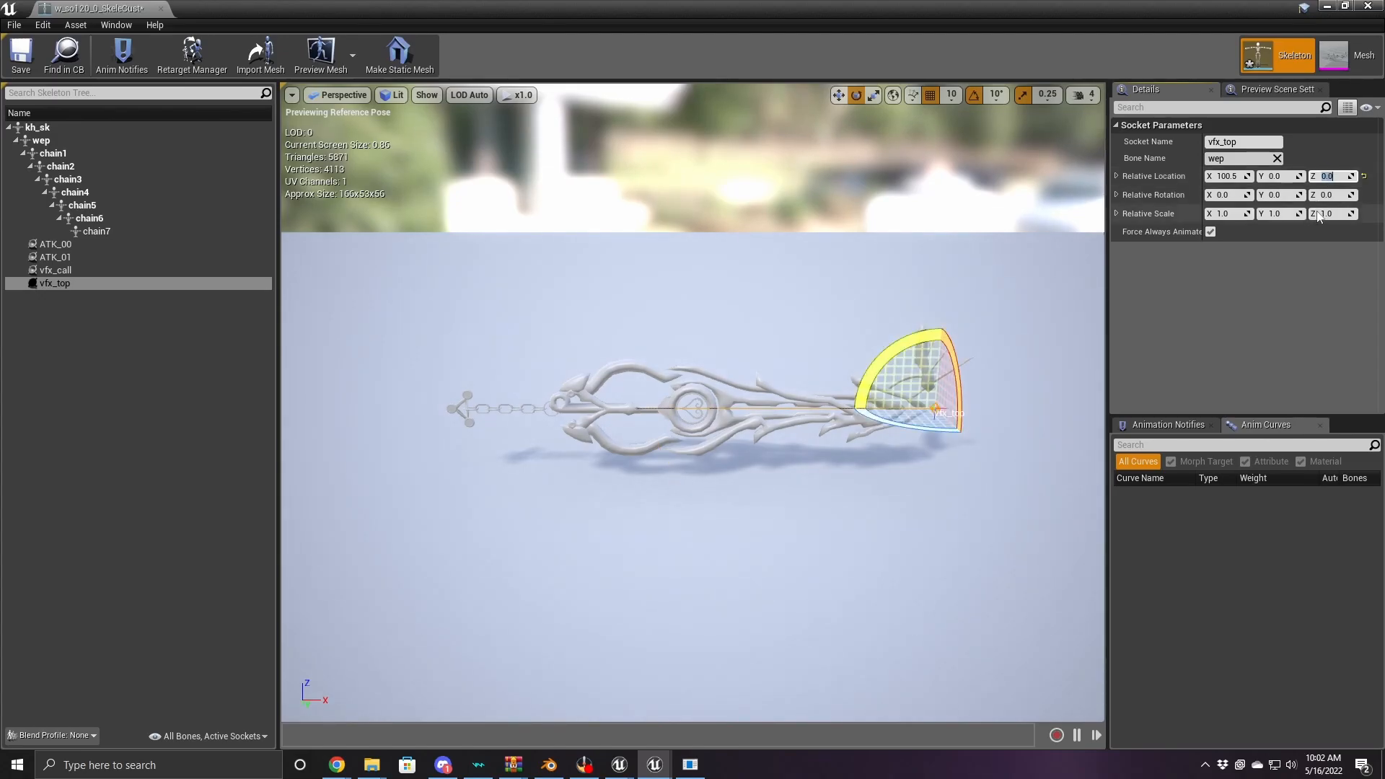
Set the vfx_top socket's relative Z rotation to 180
left_click(1338, 194)
type("180")
key("Return")
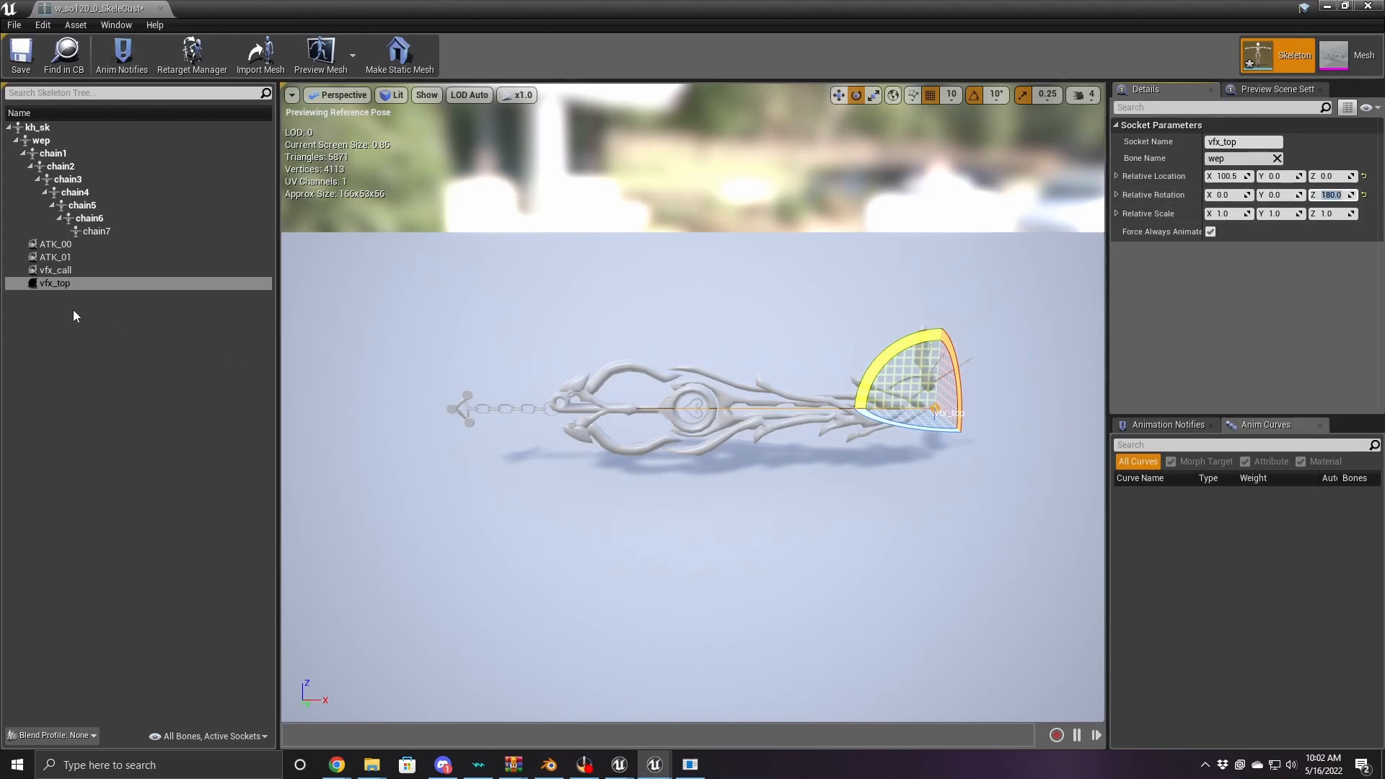
Expand the fifth SkeletalMeshSocket block in Asset Editor and display its socket and bone name properties
left_click(690, 765)
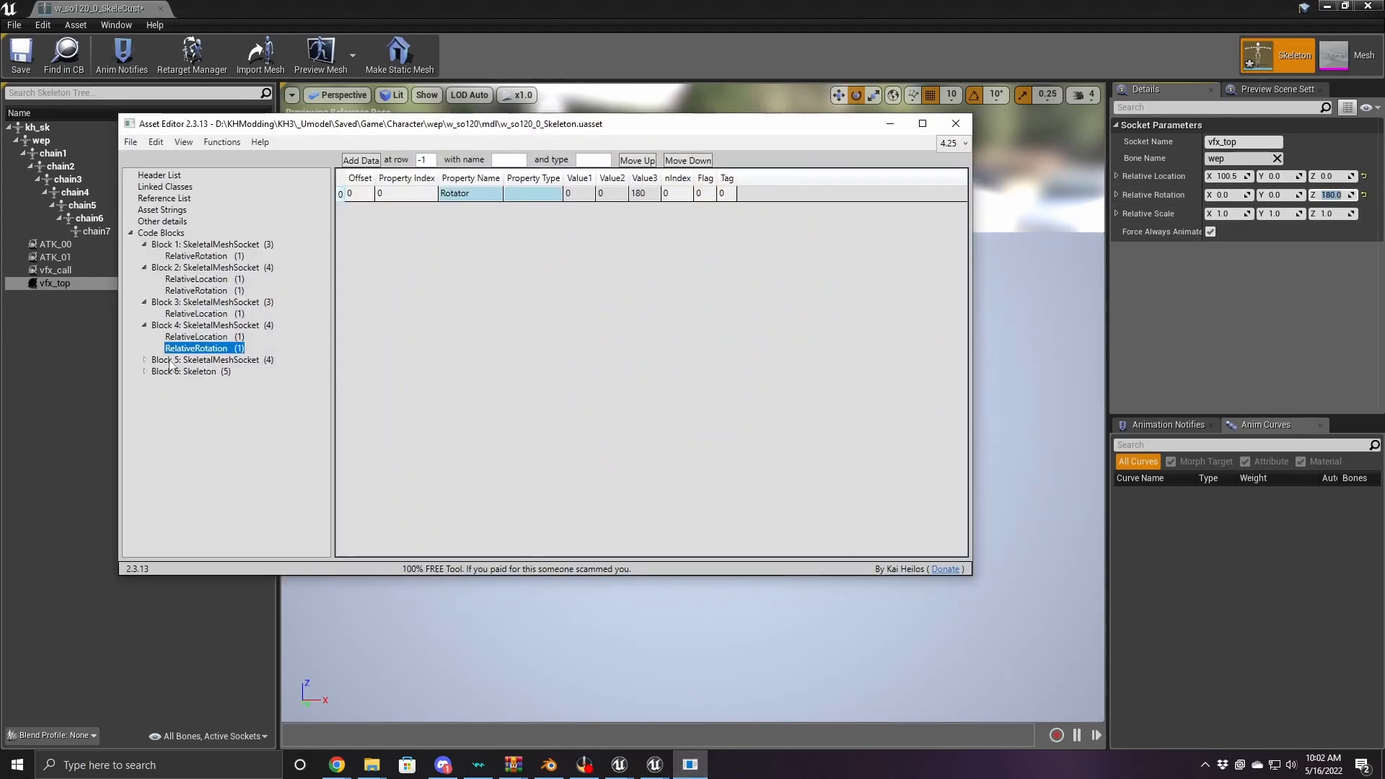
left_click(145, 359)
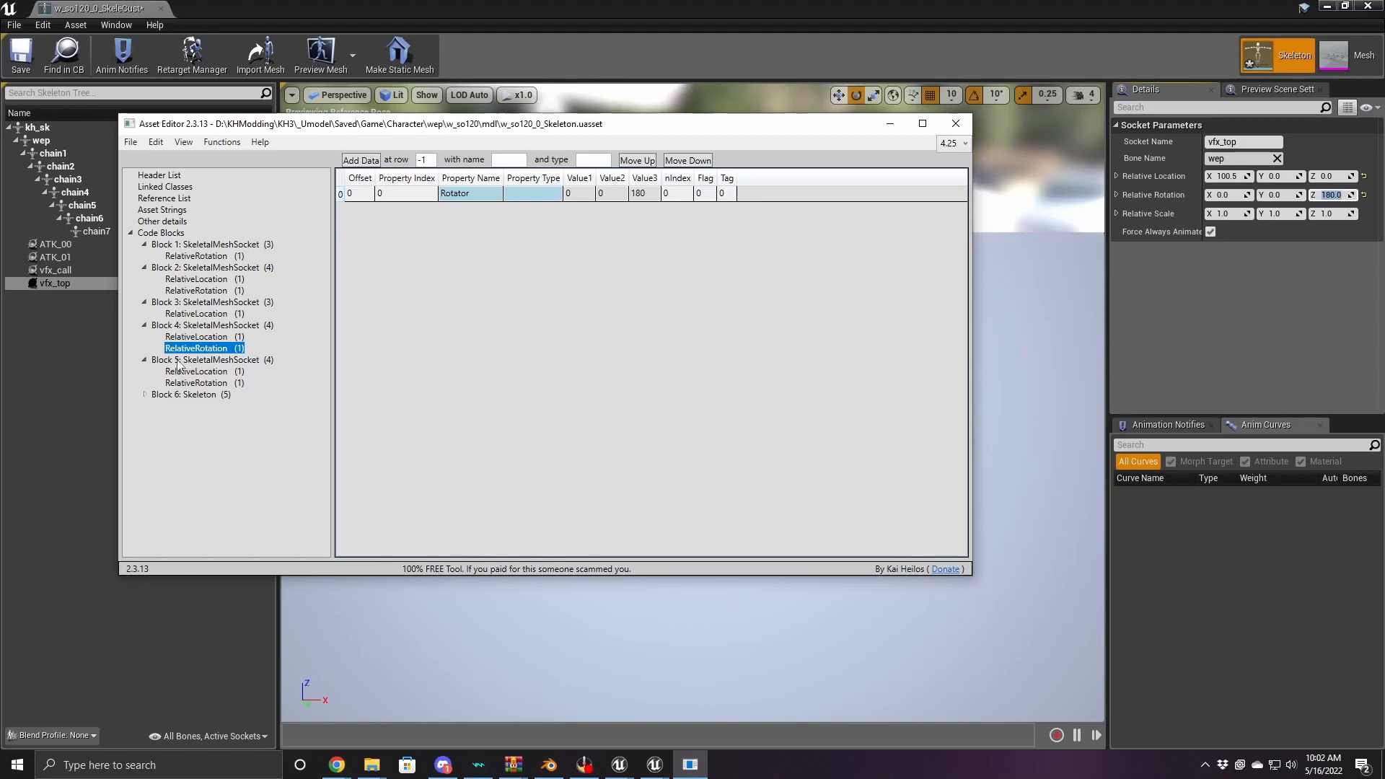
left_click(182, 359)
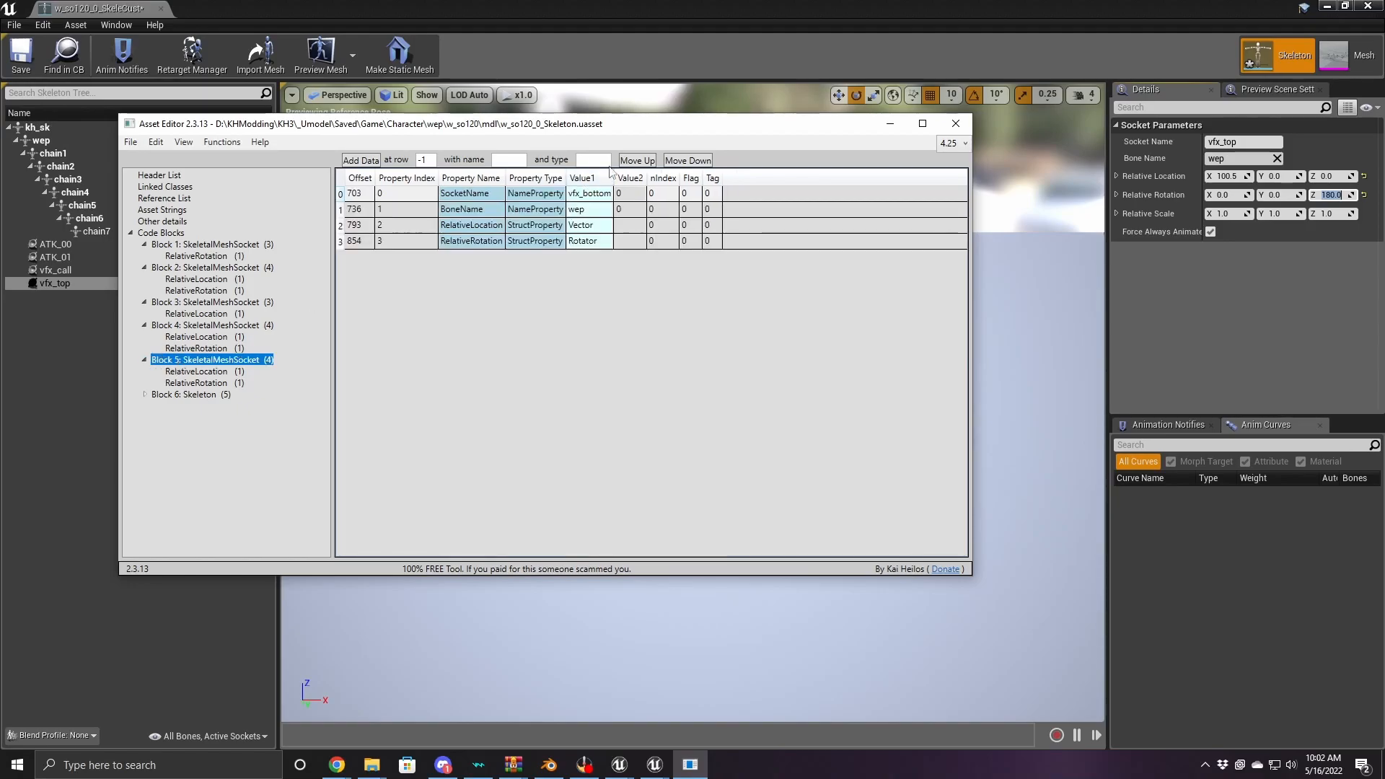
Add another socket to the wep bone in the Unreal skeleton and name it vfx_bottom
left_click(890, 124)
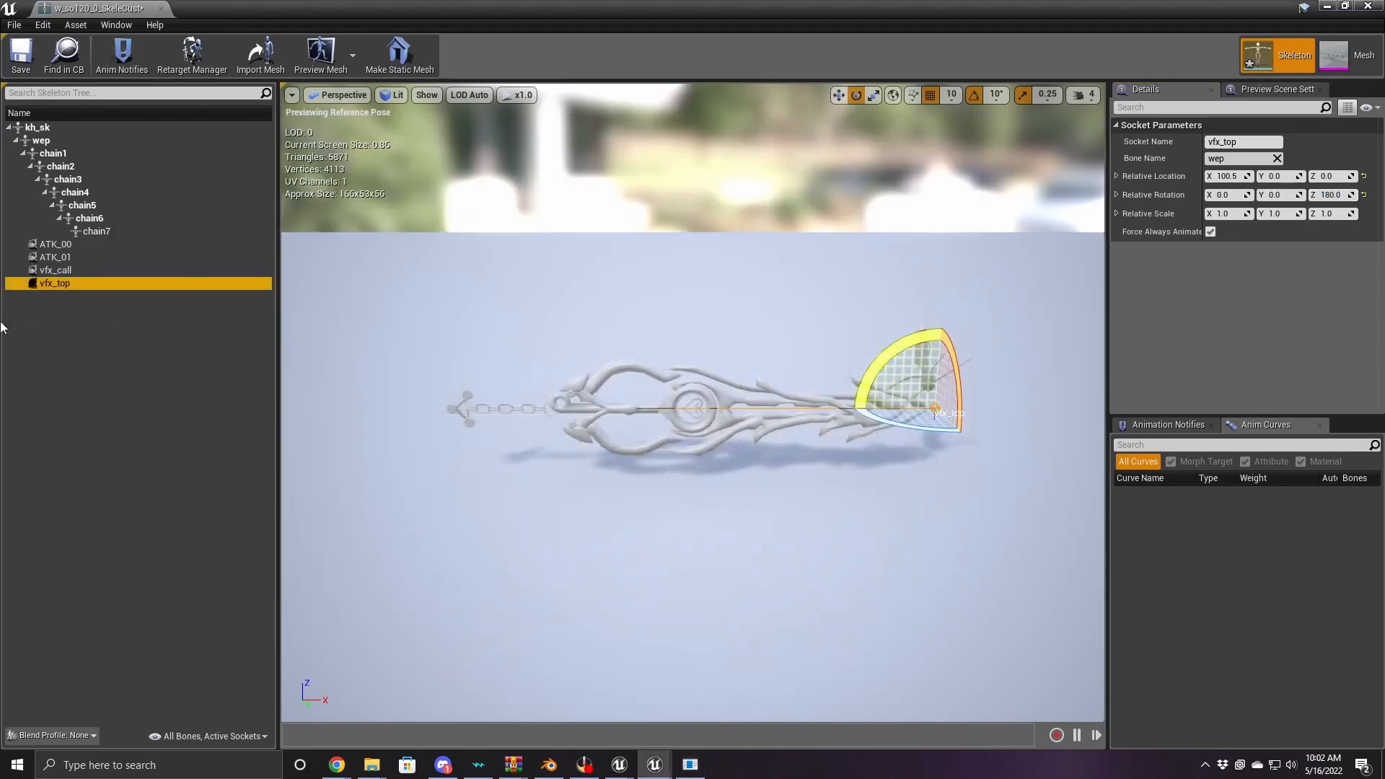
right_click(38, 141)
left_click(80, 194)
type("vfx_b")
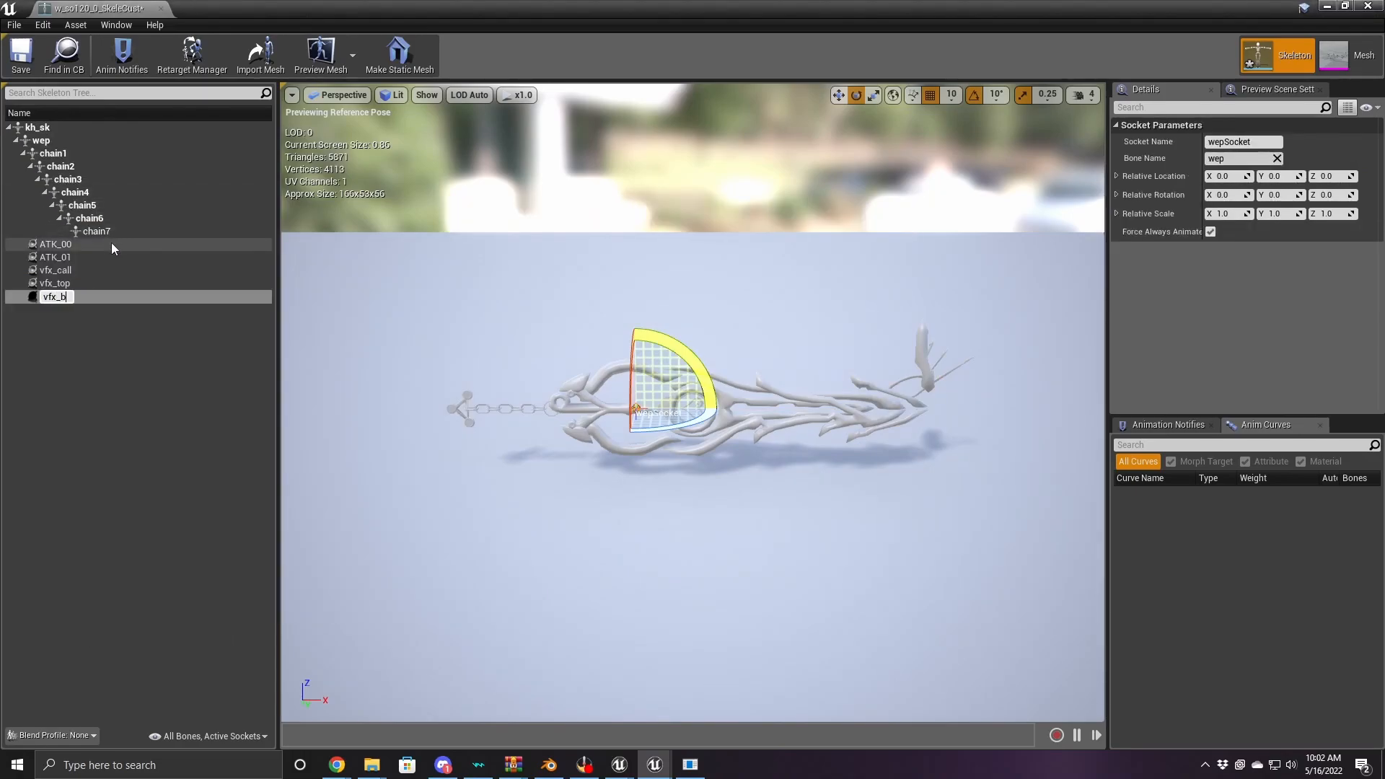
type("ottom")
key("Return")
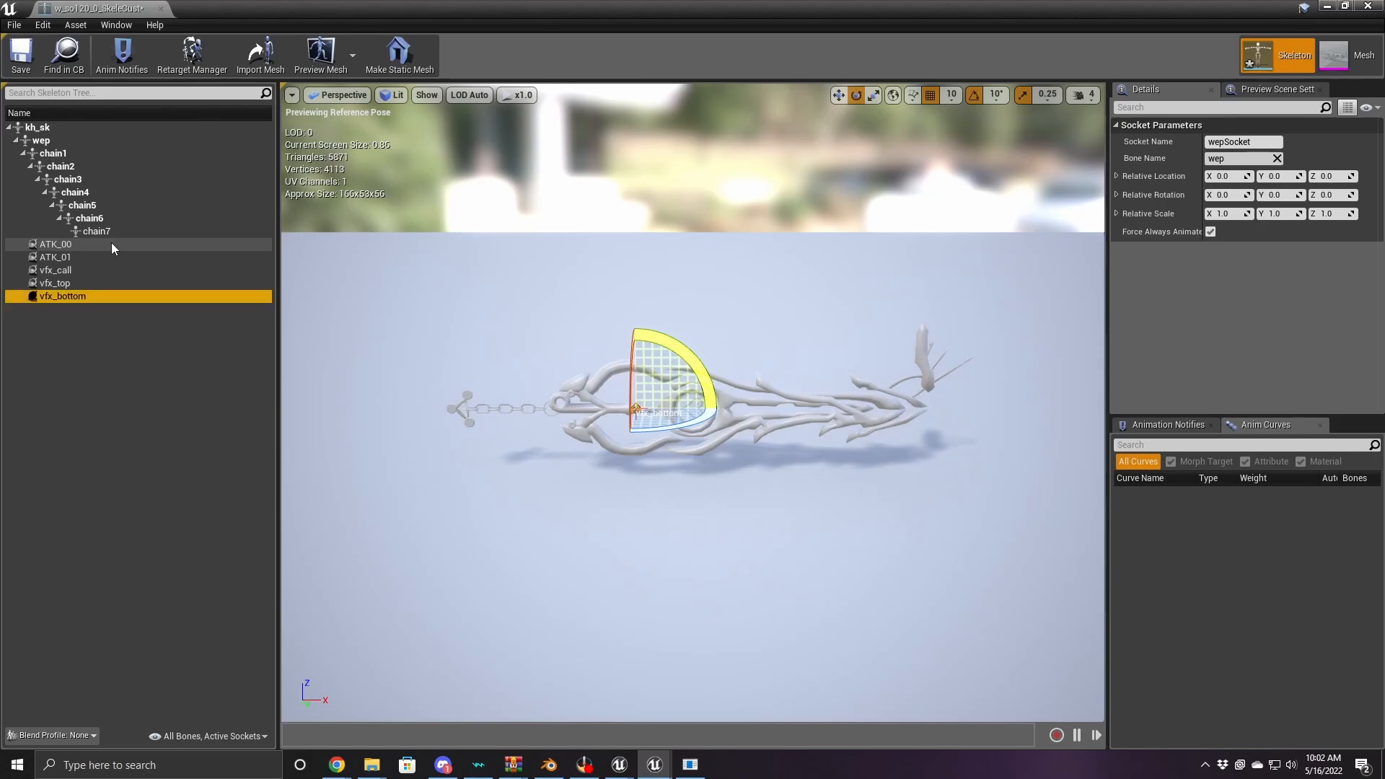
Look up the fifth source socket's location and rotation in Asset Editor, and set the vfx_bottom socket's relative X location to 15
left_click(690, 764)
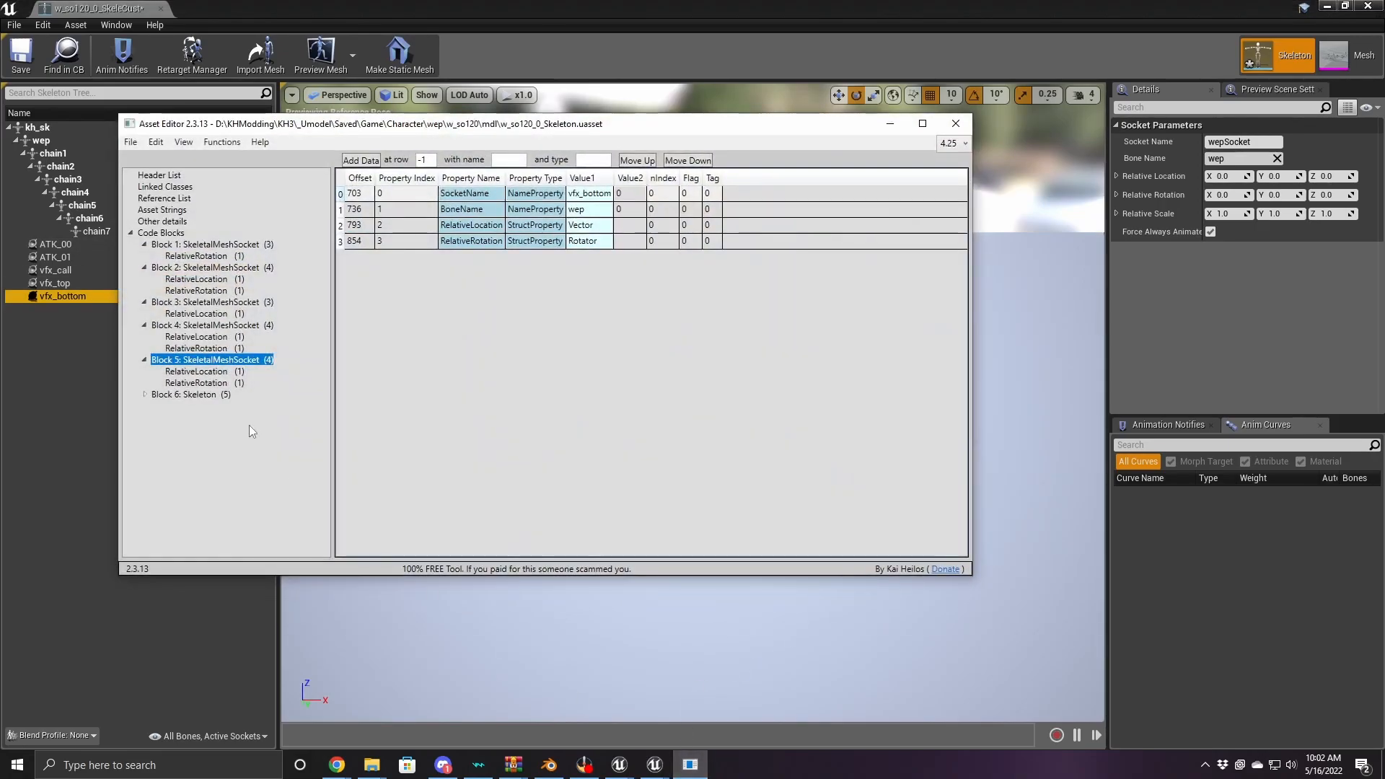
left_click(225, 372)
left_click(223, 383)
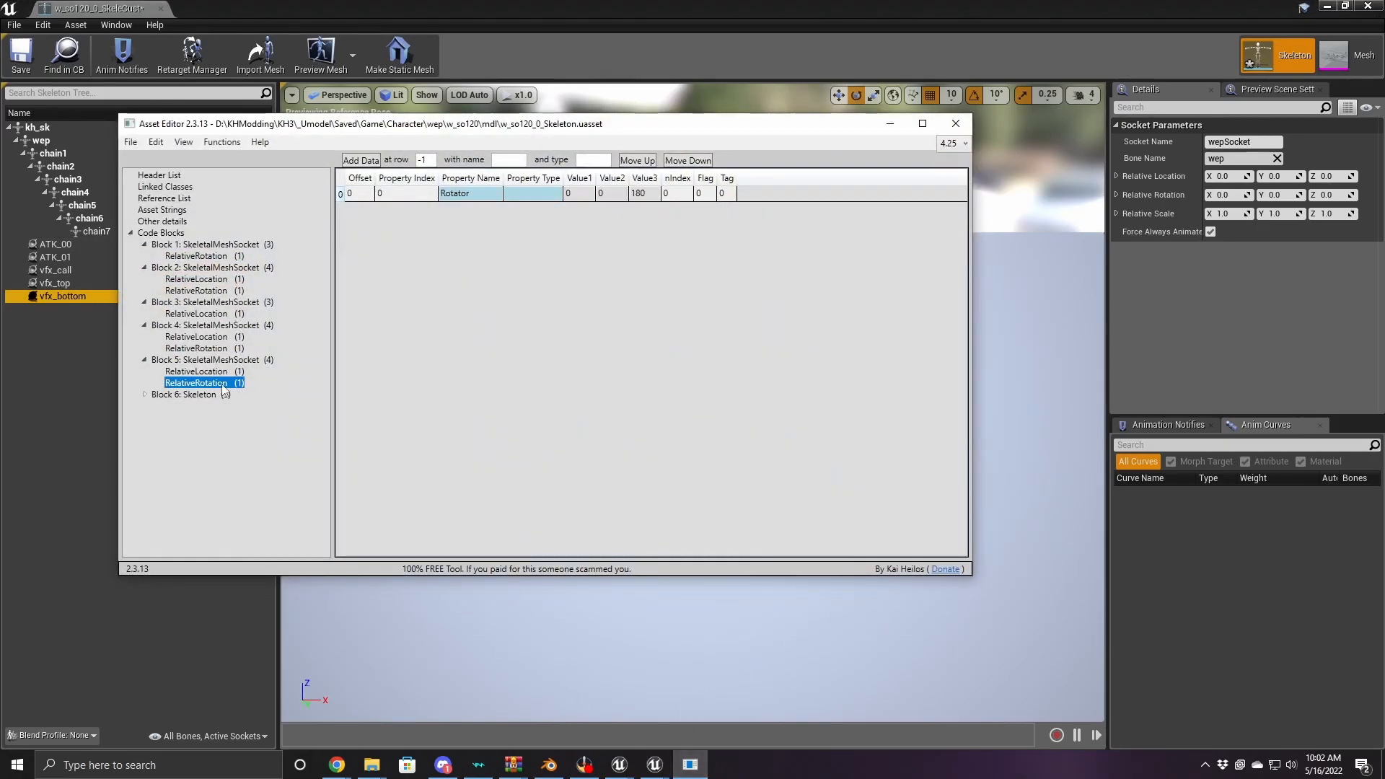
left_click(889, 123)
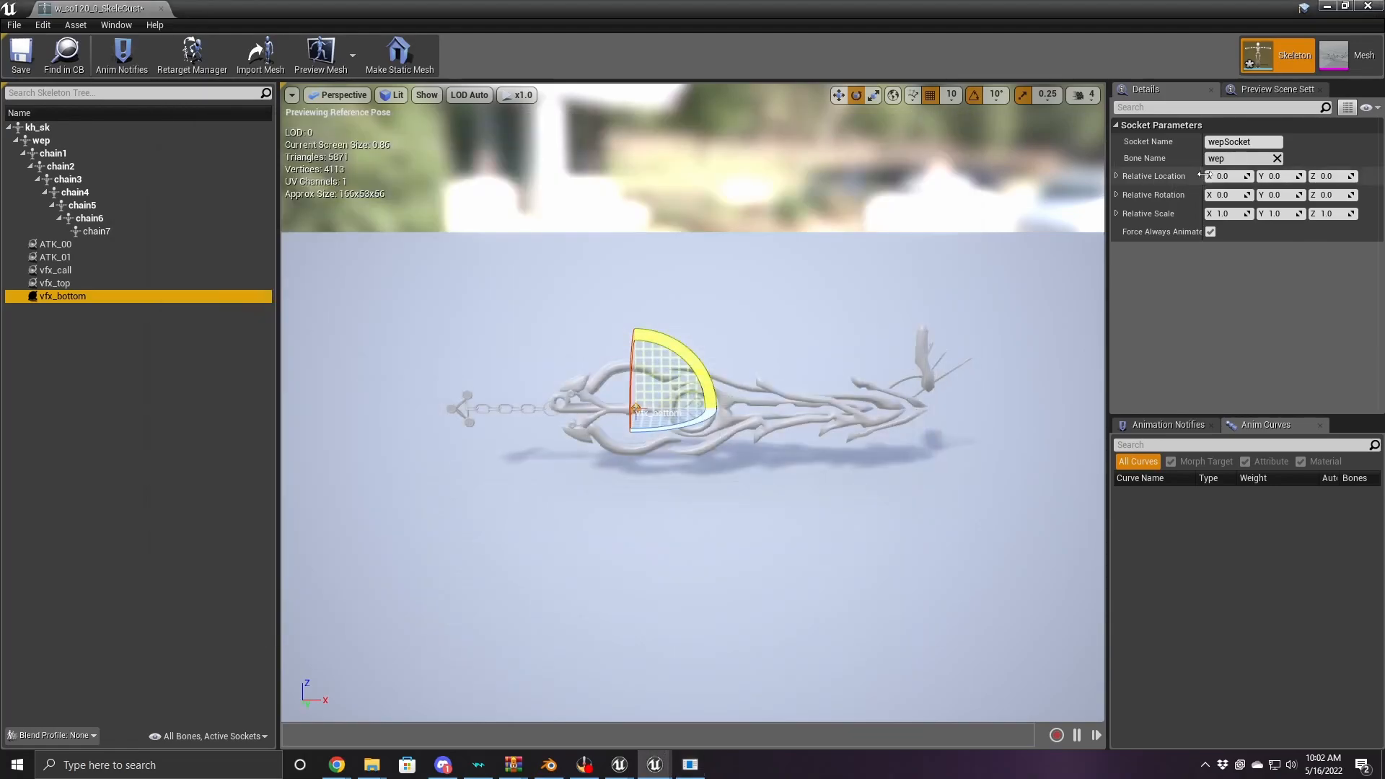
left_click(1231, 177)
type("15")
key("Return")
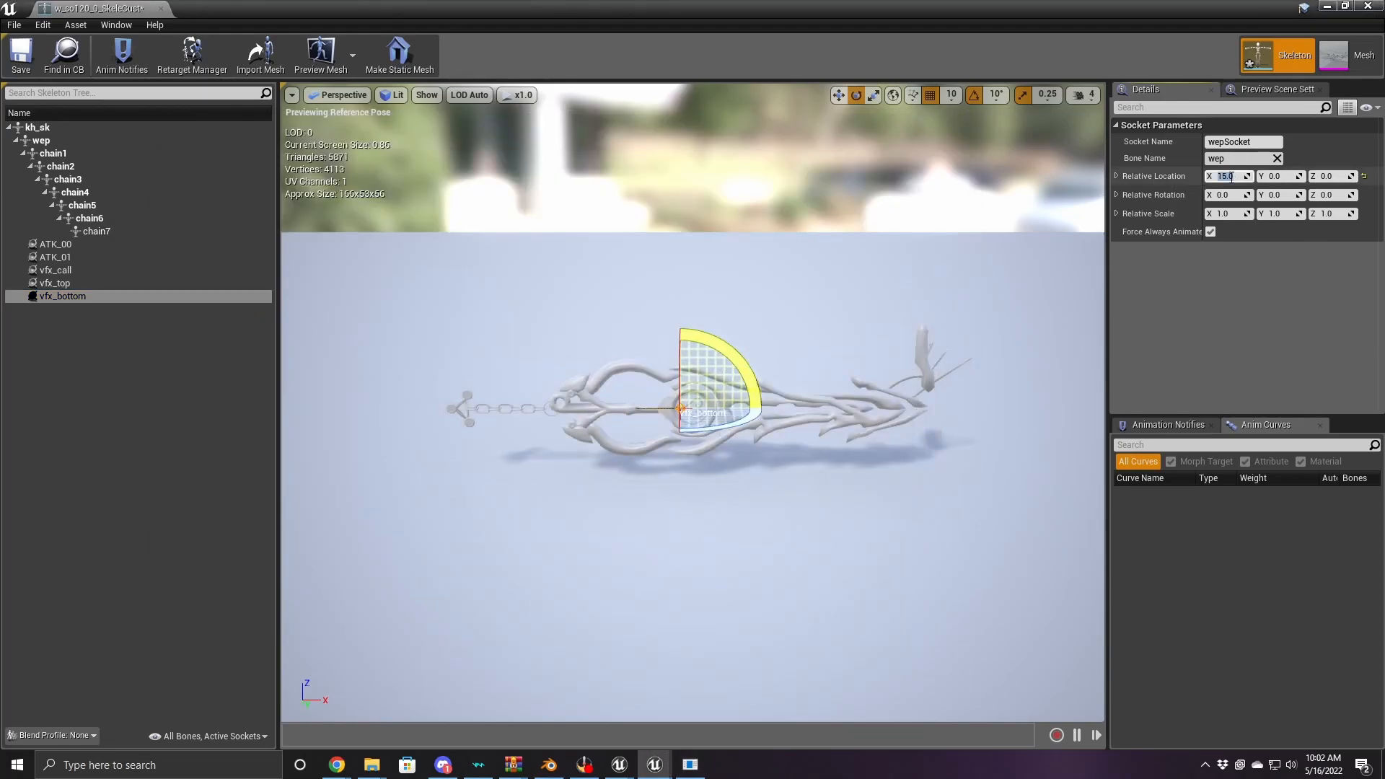
Set the vfx_bottom socket's relative Z rotation to 180 and save the skeleton asset
left_click(1328, 195)
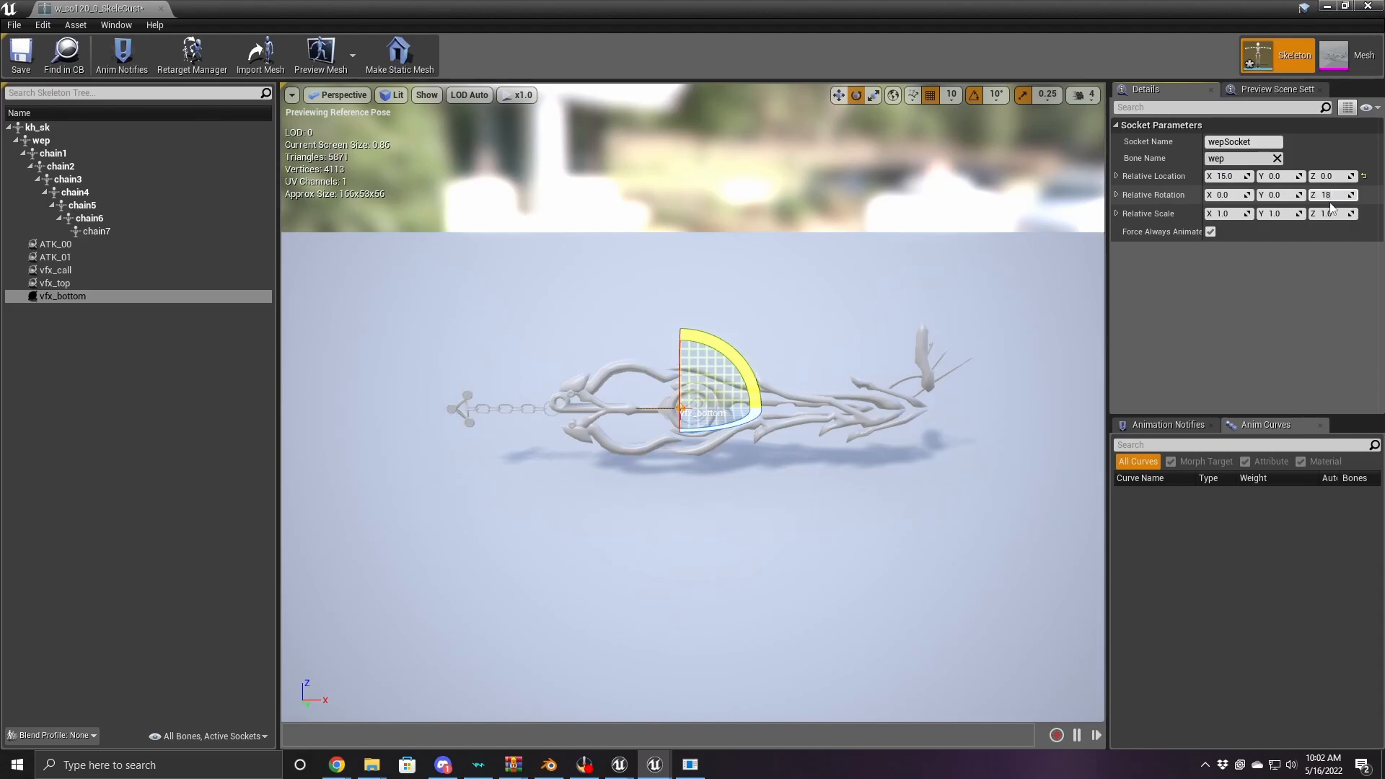
type("180")
key("Return")
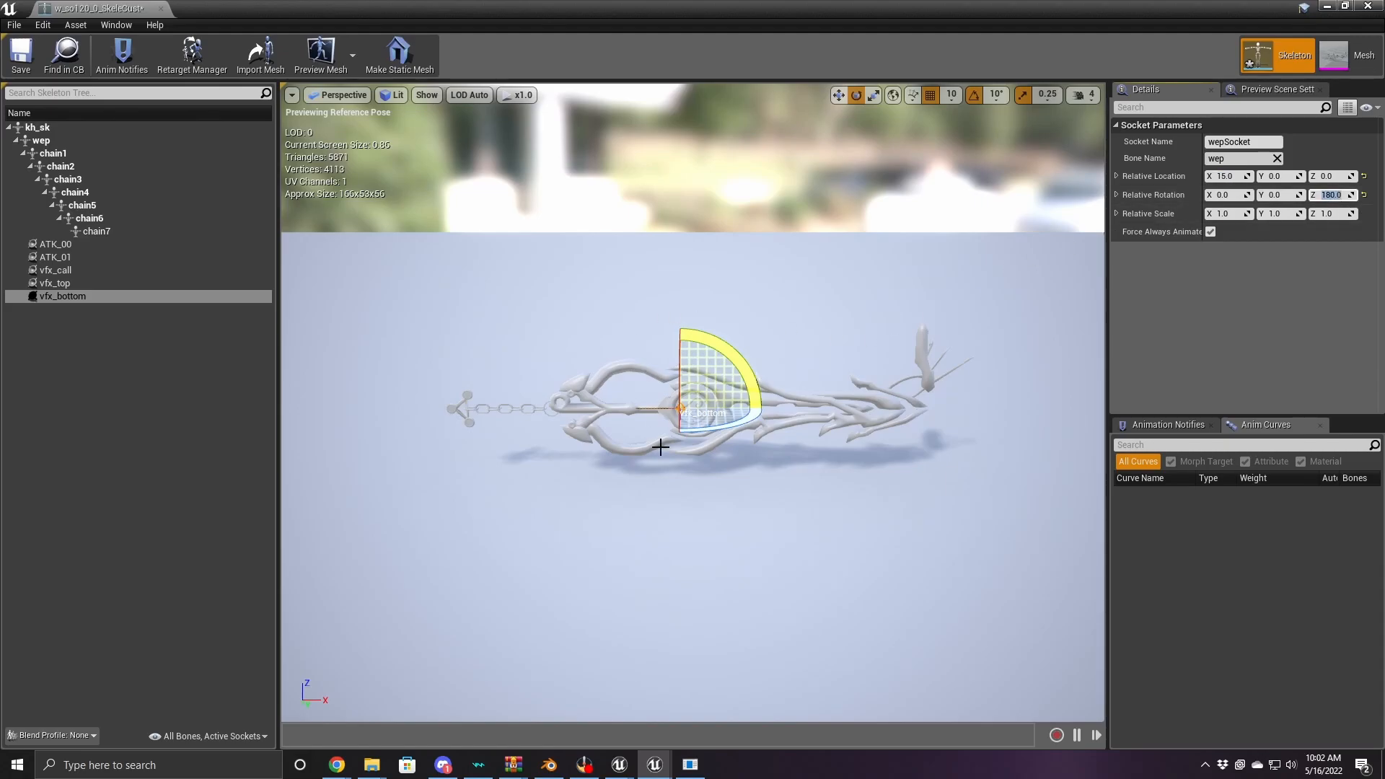
left_click(21, 54)
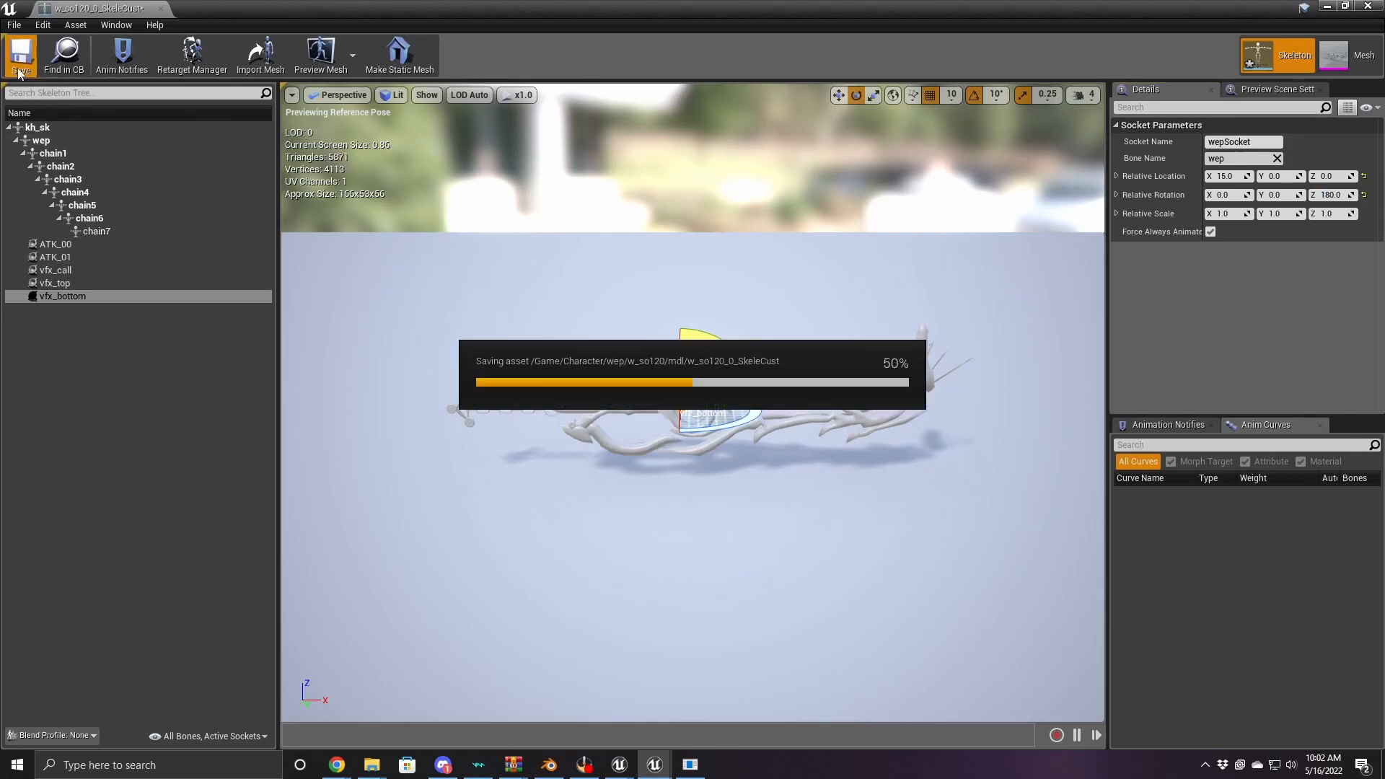
Reveal the main editor's Content Browser and create a folder named w_so010 in Content/Character/wep
left_click_drag(1360, 31, 801, 101)
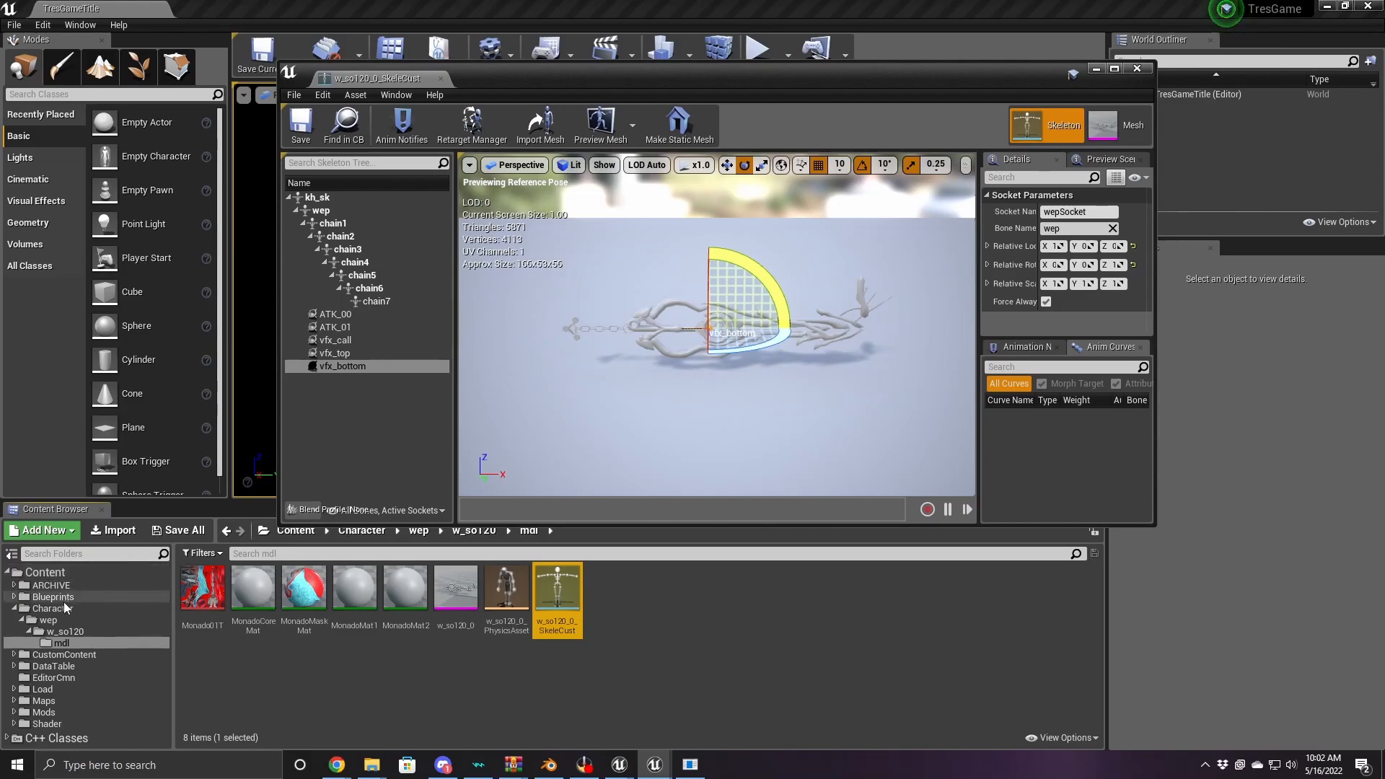
left_click(48, 620)
right_click(232, 634)
left_click(312, 251)
type("w_so010")
key("Return")
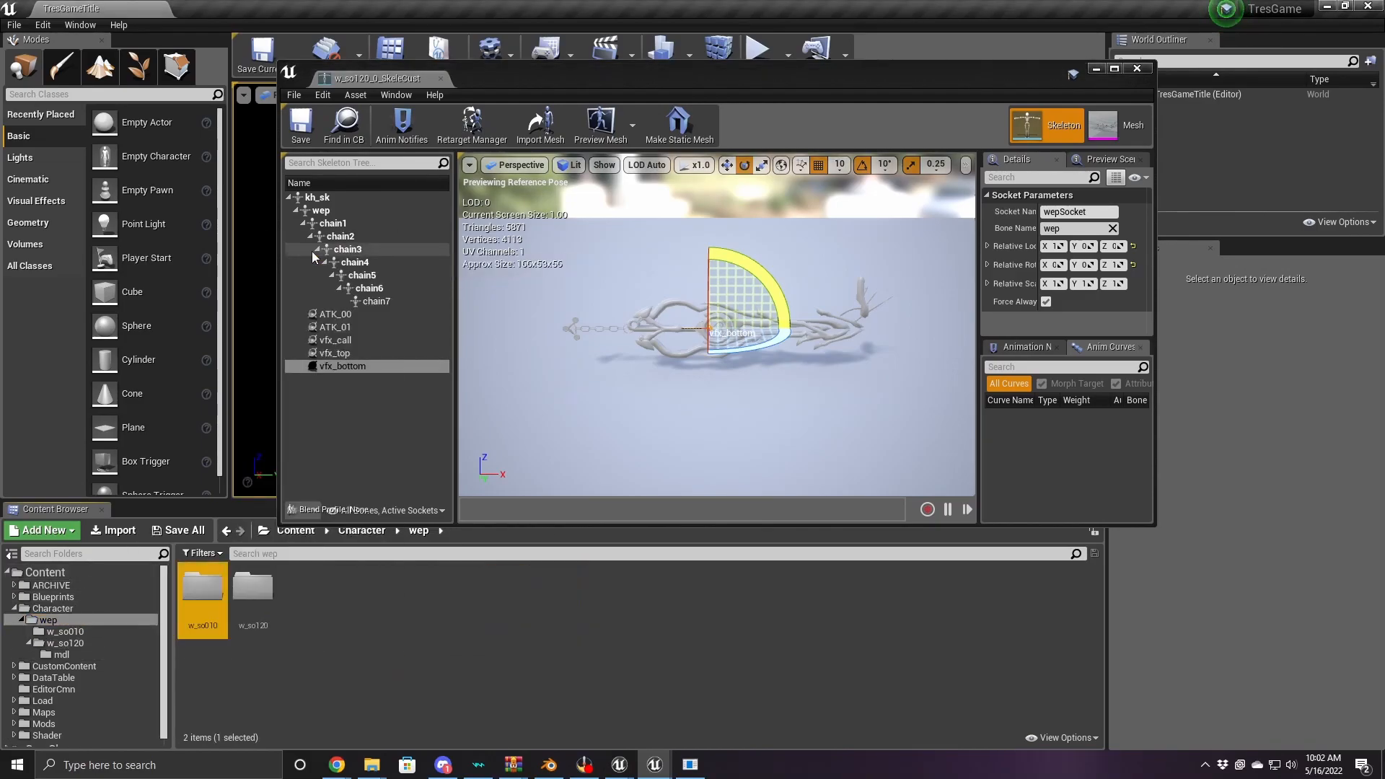
Create a folder named mdl inside w_so010 and open it
double_click(213, 611)
right_click(218, 608)
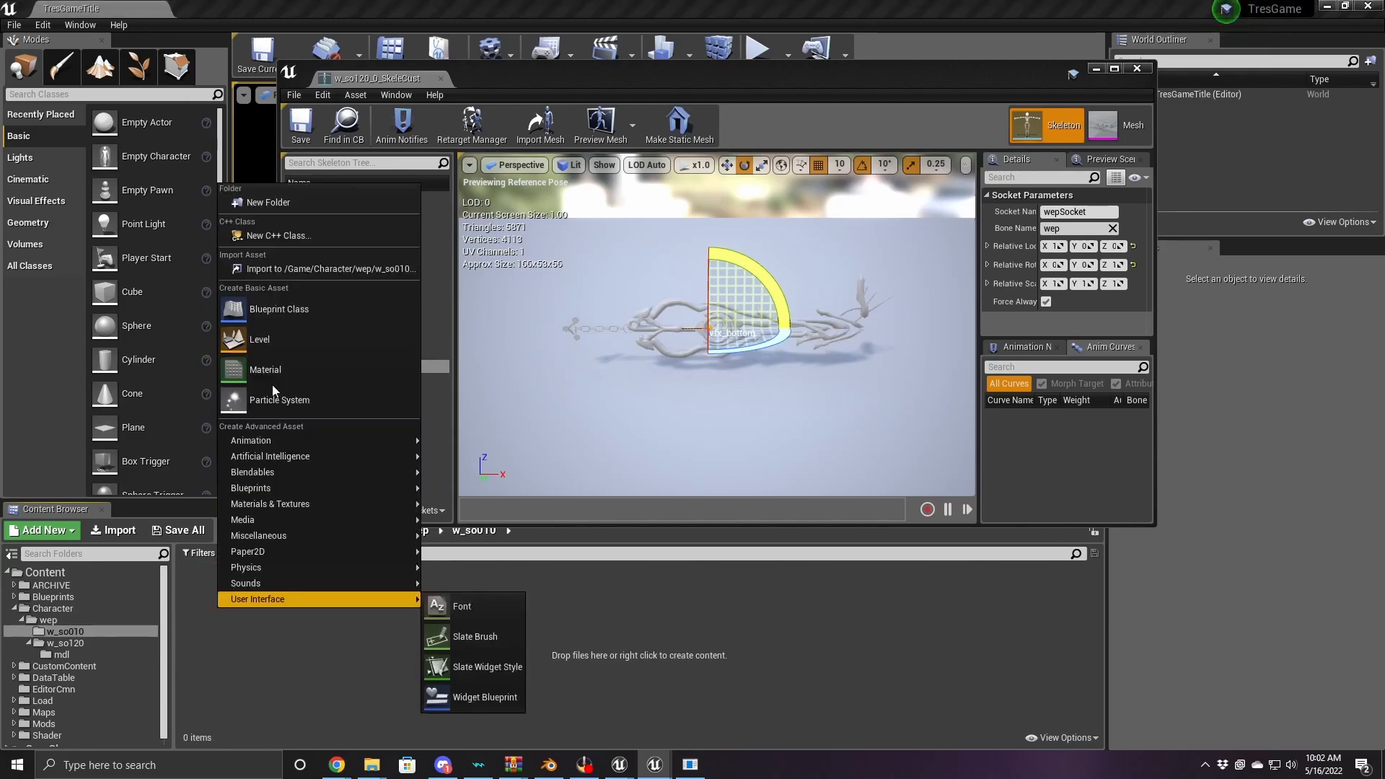
left_click(289, 208)
type("mdl")
key("Return")
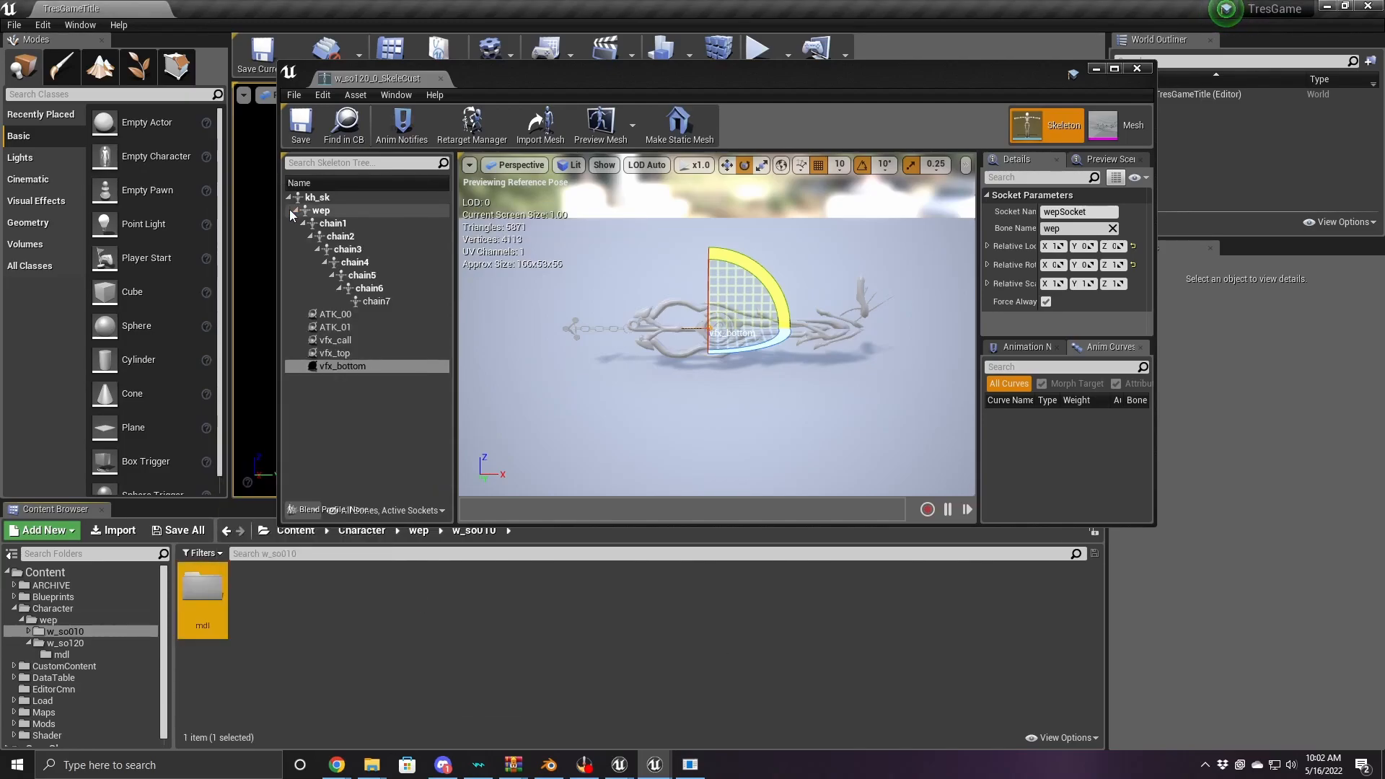
double_click(203, 595)
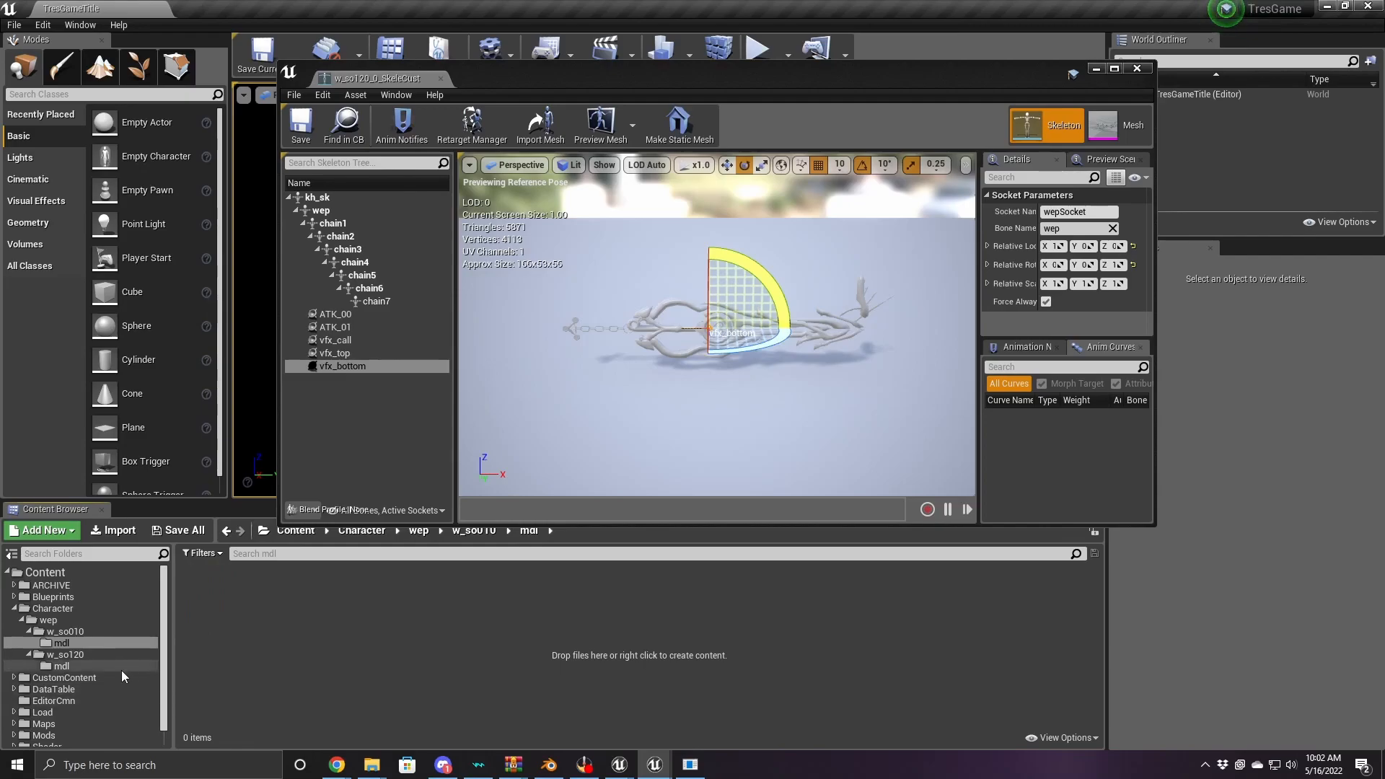
Copy the w_so120_0_SkeleCust skeleton from w_so120/mdl into w_so010/mdl and open the destination folder
left_click(124, 668)
left_click_drag(558, 593, 61, 645)
left_click(88, 660)
left_click(75, 646)
Rename the copied skeleton in w_so010/mdl as w_so010_0_Skeleton
right_click(205, 592)
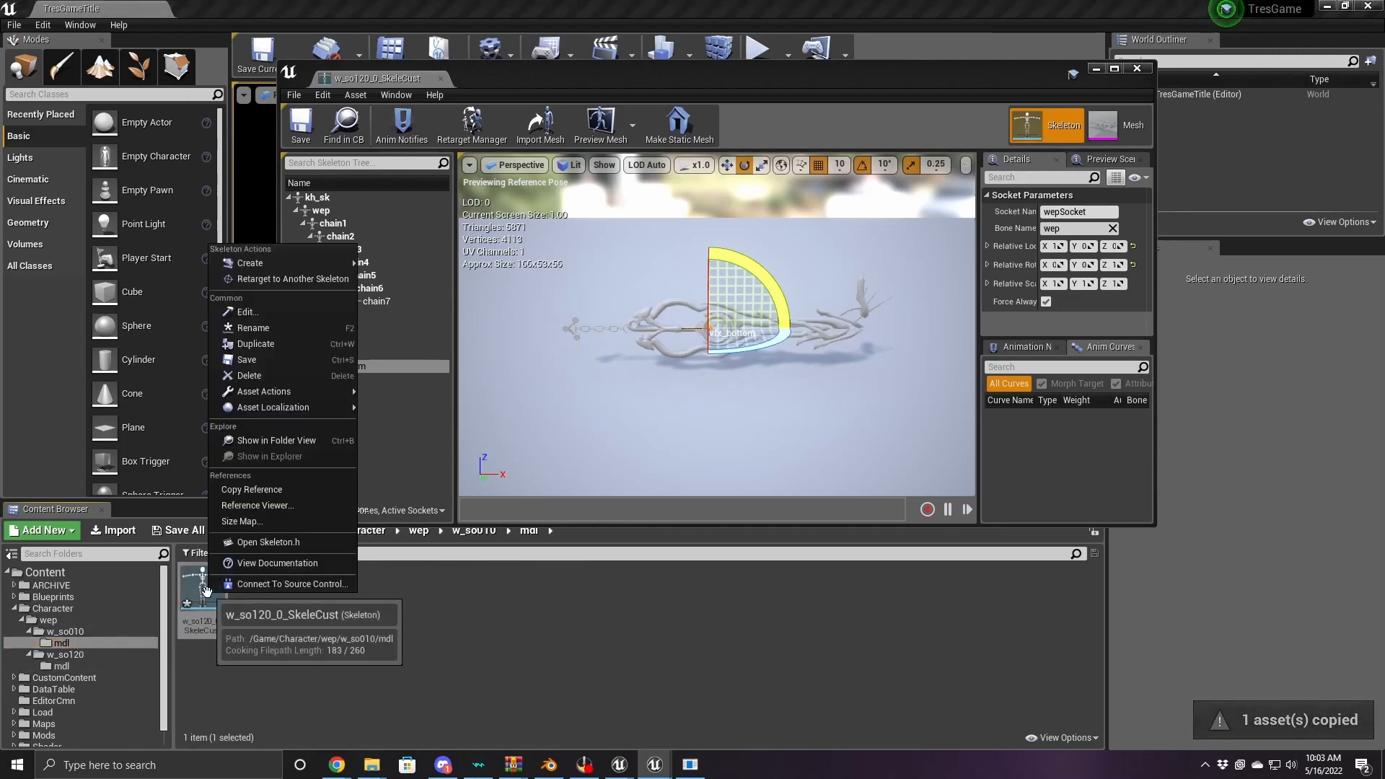
left_click(267, 330)
type("w_so120")
key("BackSpace")
key("BackSpace")
key("BackSpace")
type("010_0_Skeleton")
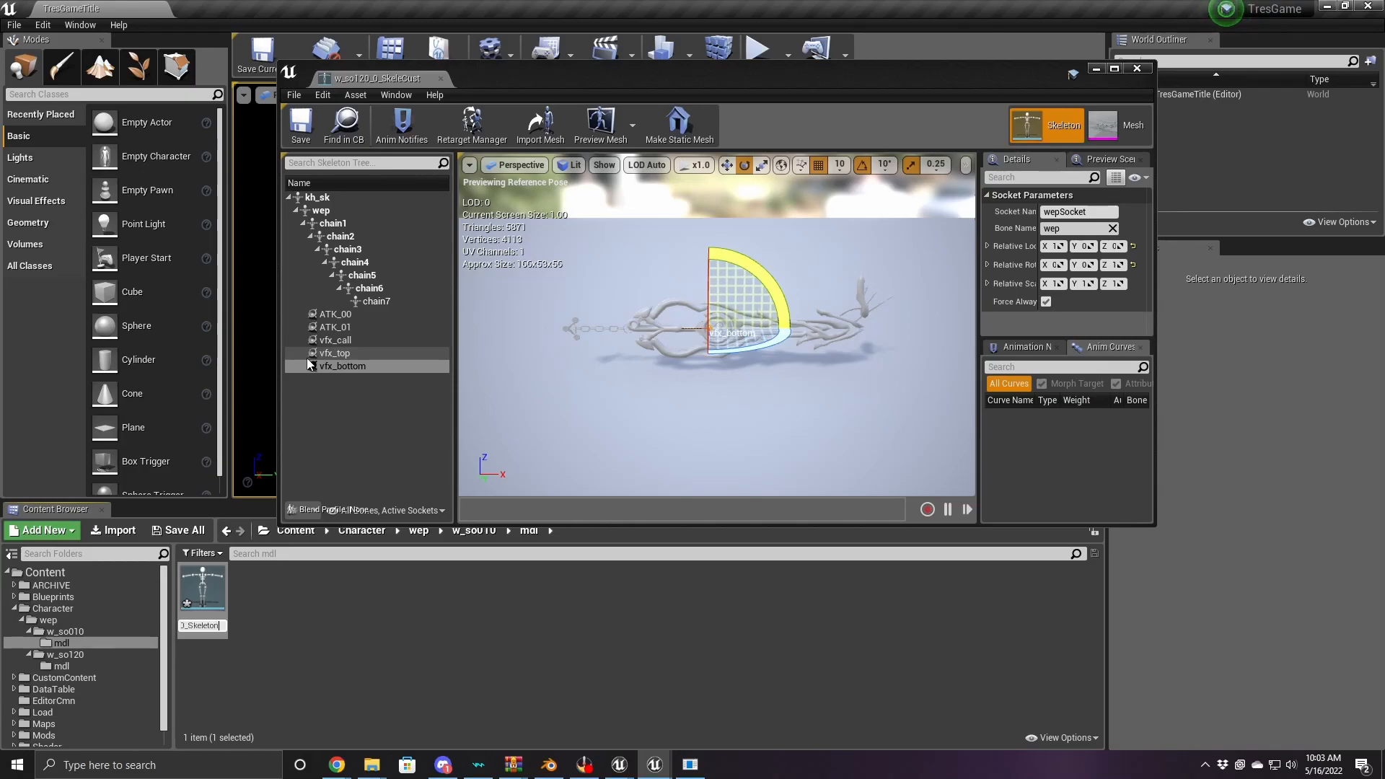
key("Return")
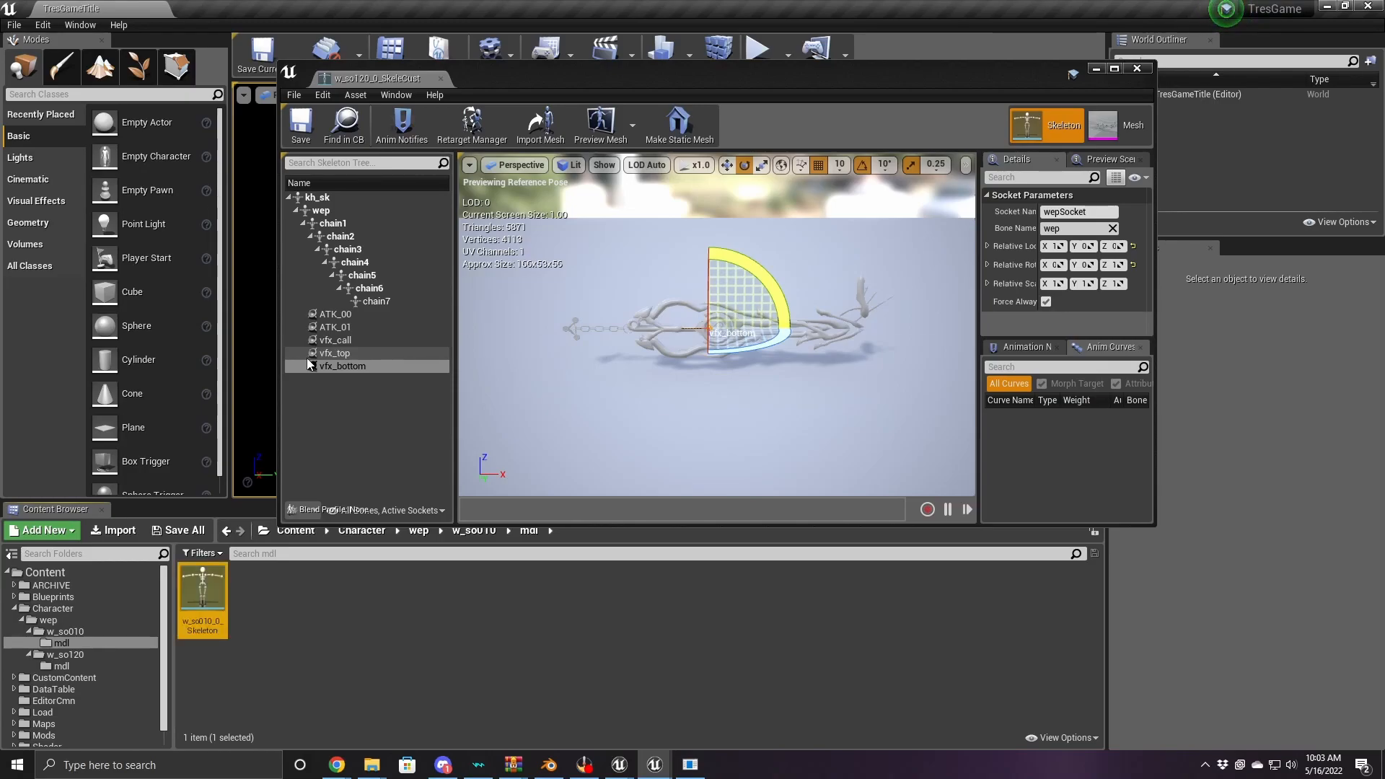
Check the original skeleton's file name in the w_so010 mdl folder of the game package browser, and return to the Unreal editor
left_click(690, 764)
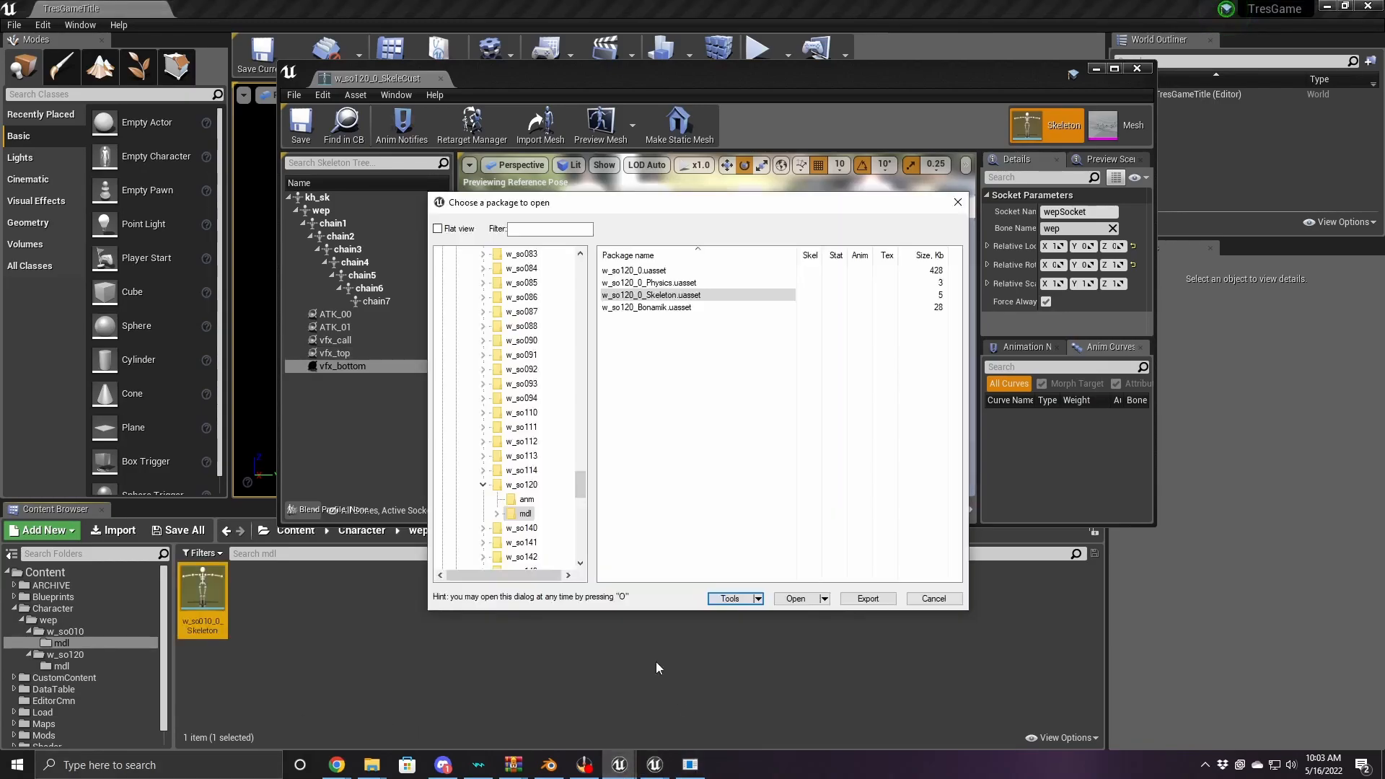
scroll(538, 431, "up", 15)
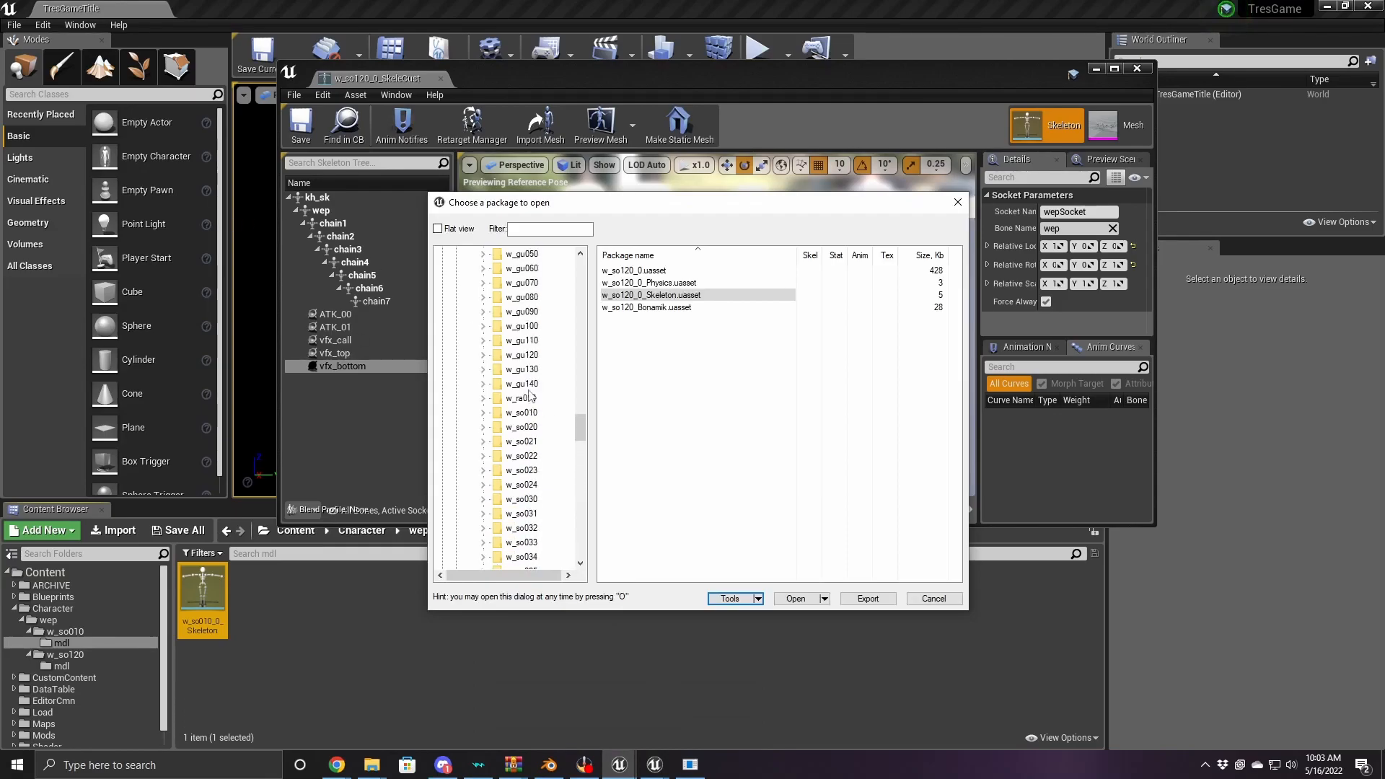
left_click(483, 413)
left_click(525, 440)
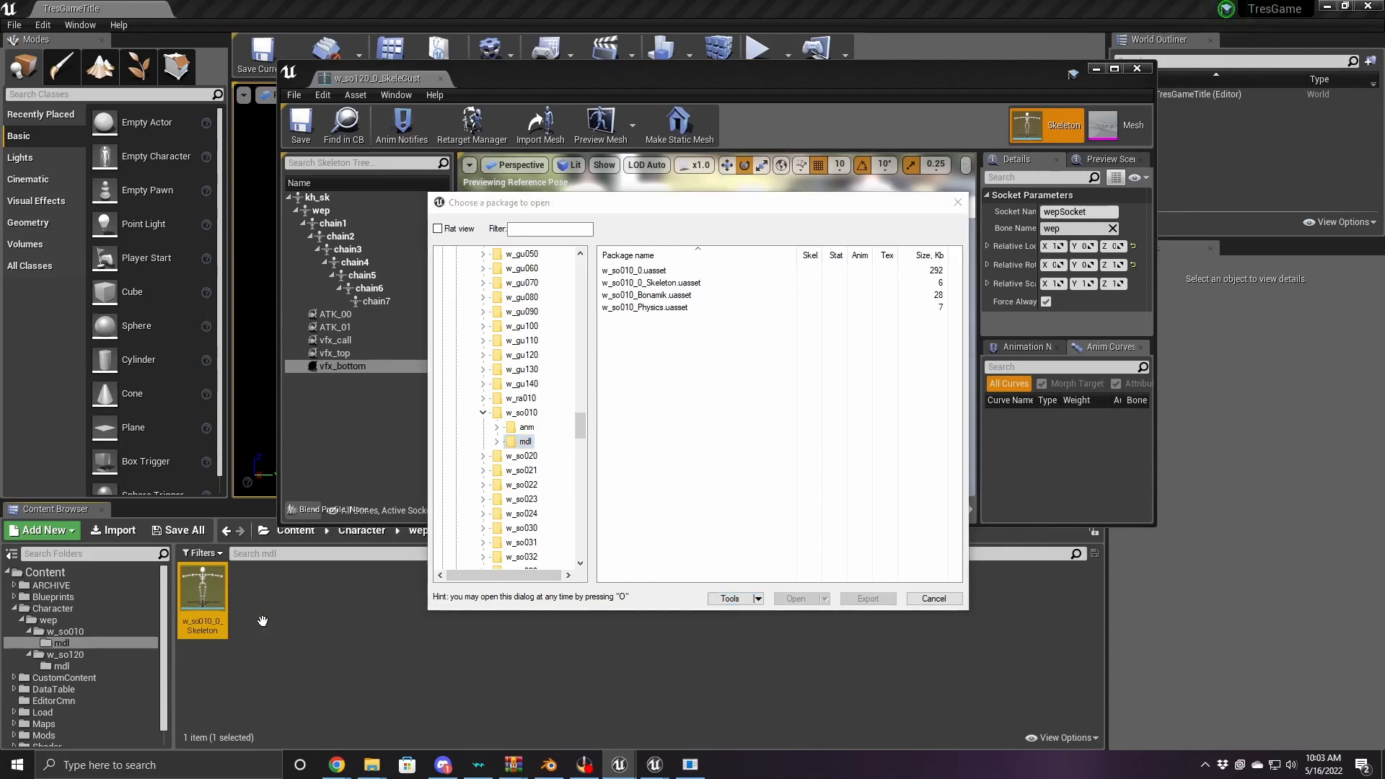
left_click(215, 598)
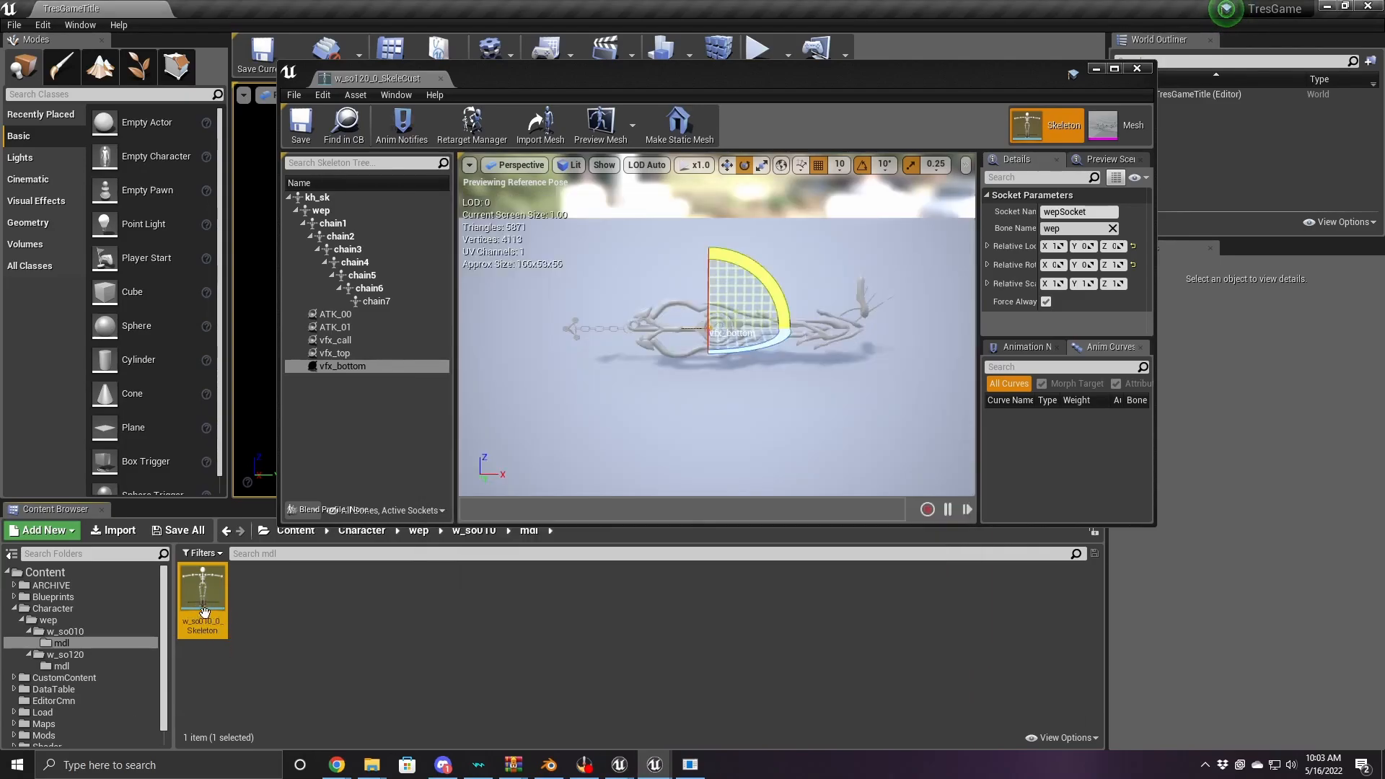
Add a compatible skeleton entry to w_so120_0_SkeleCust, assign w_so010_0_Skeleton to it, and save the skeleton
left_click(98, 666)
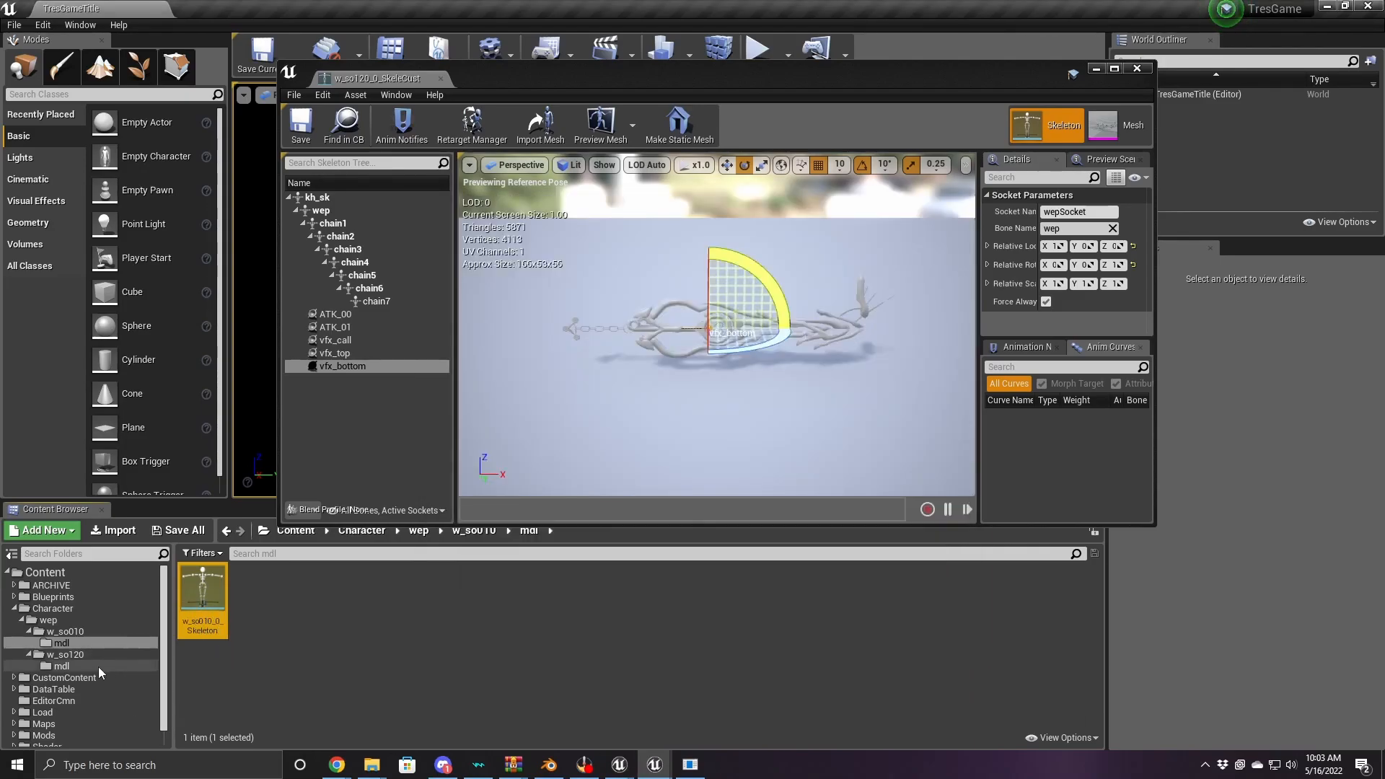
left_click(355, 423)
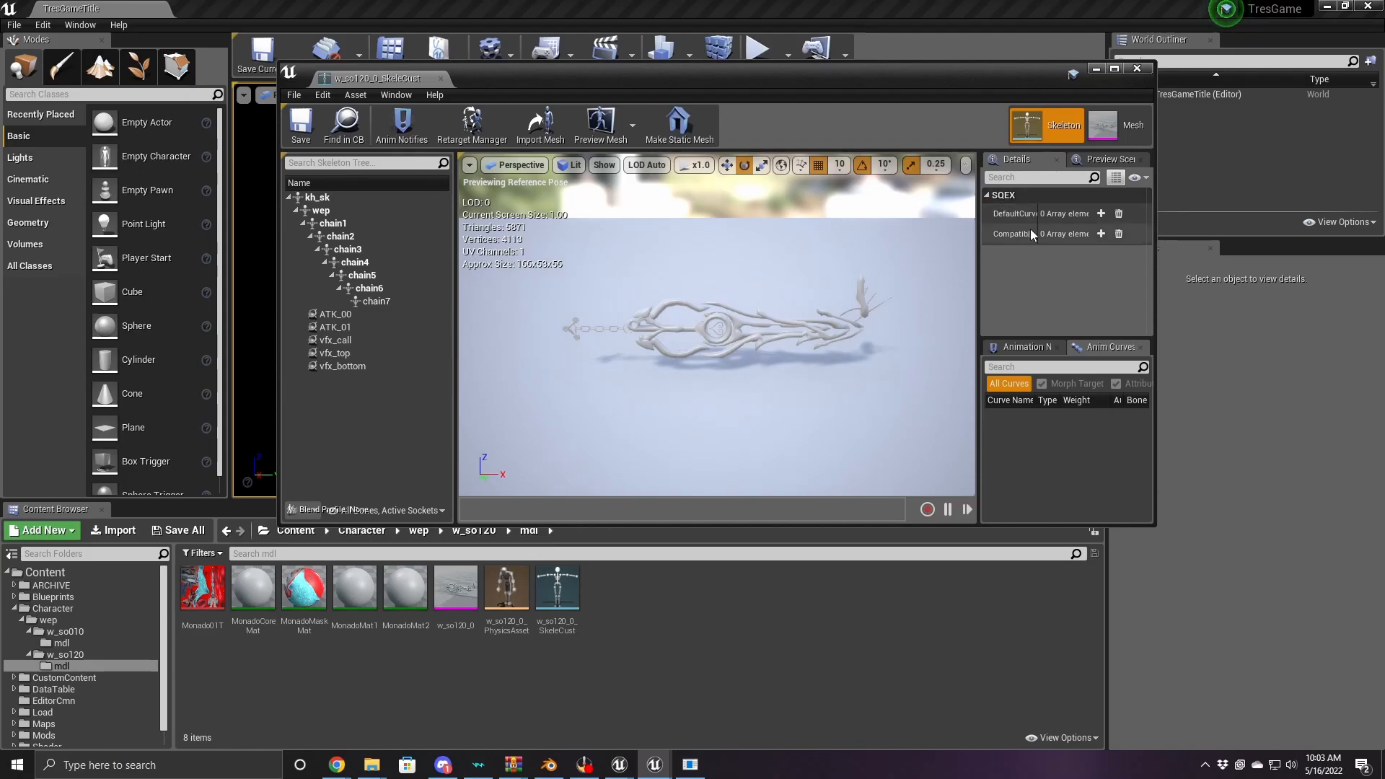
left_click(1101, 234)
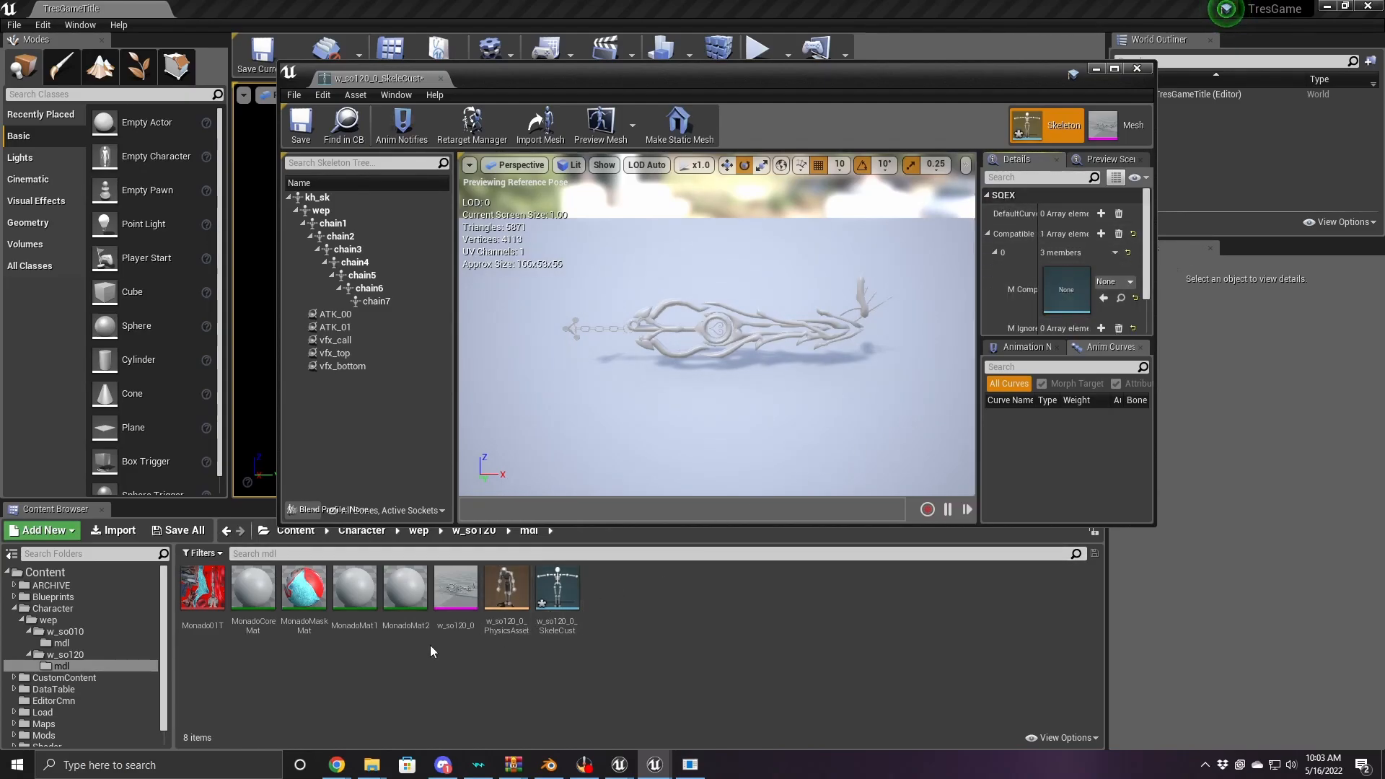
left_click(61, 643)
left_click_drag(203, 591, 1065, 284)
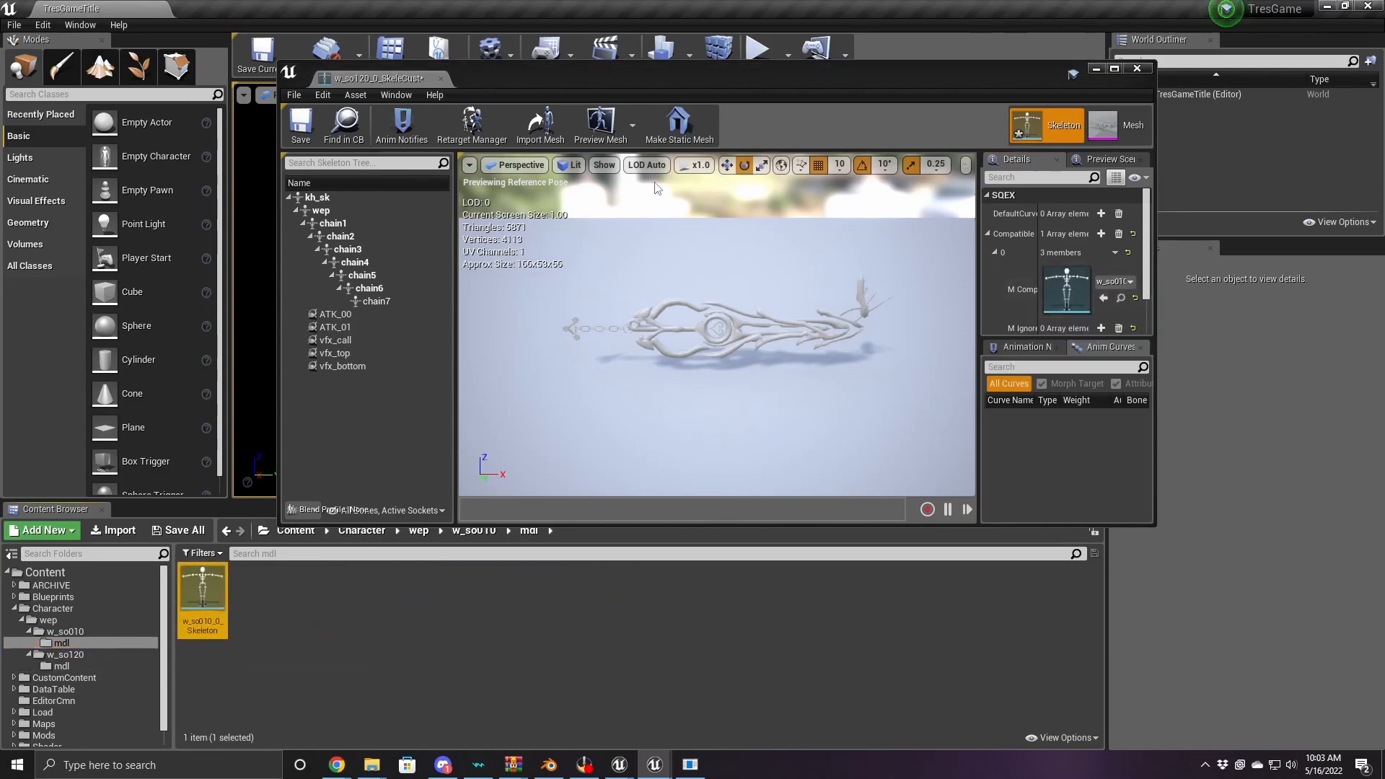
left_click(303, 129)
Add chain1 to the compatible skeleton entry's ignore list and save the skeleton asset
scroll(1082, 282, "down", 1)
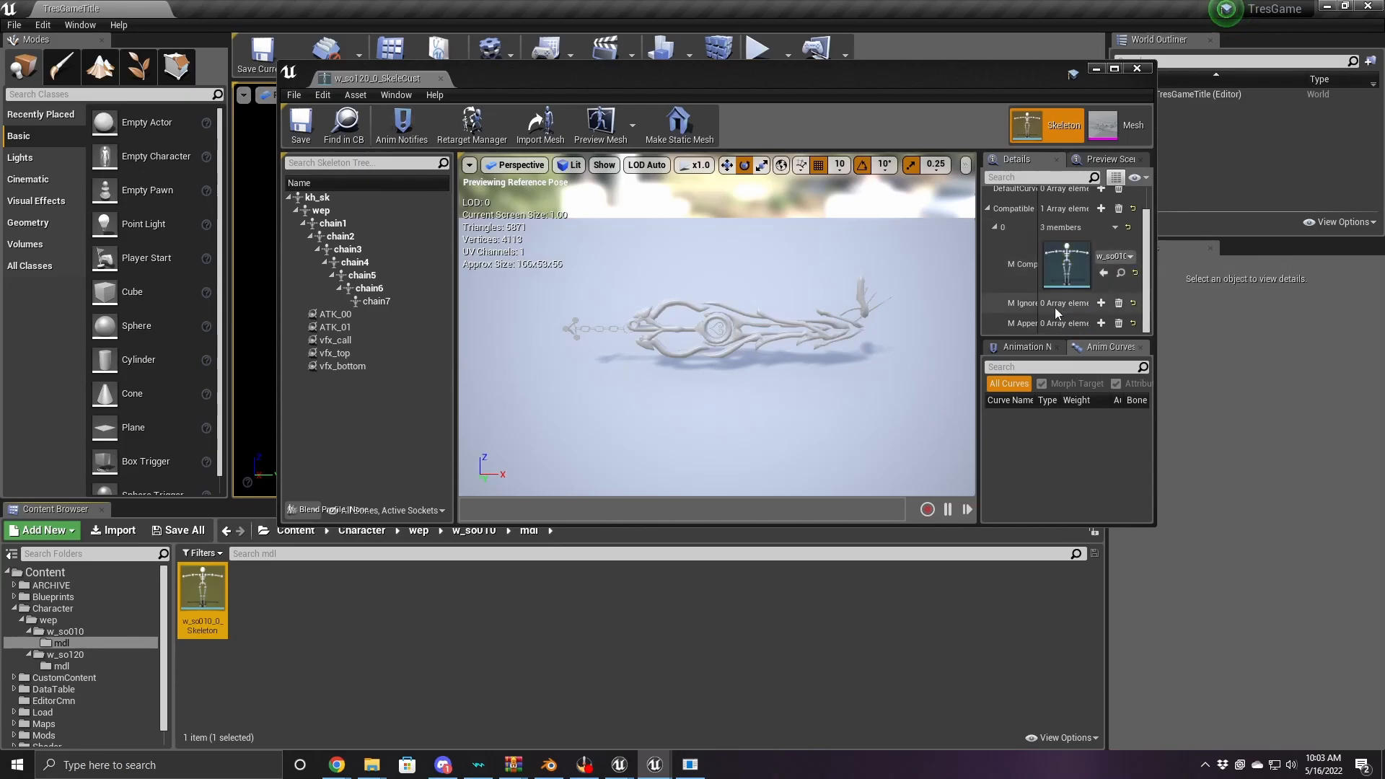
left_click(1101, 302)
left_click(1069, 322)
type("cha")
double_click(1069, 323)
key("Return")
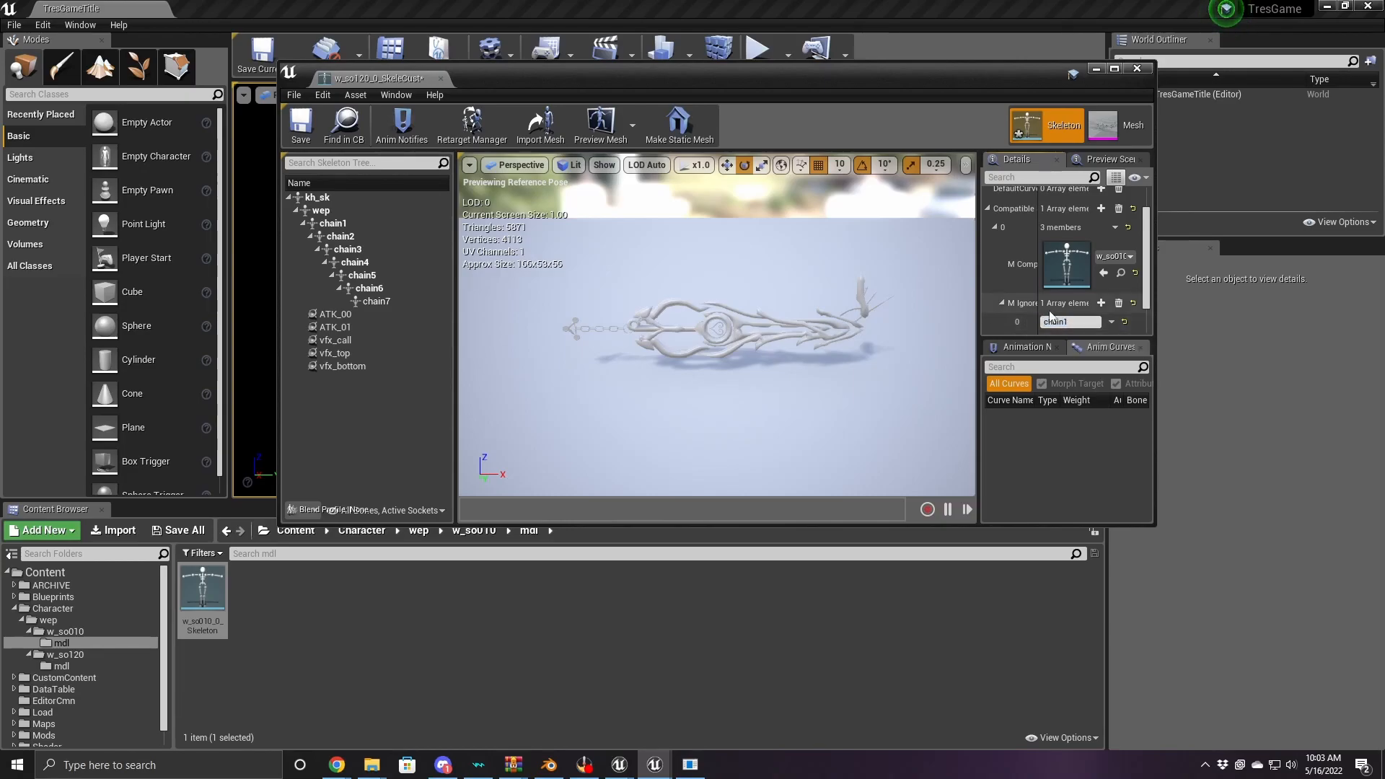
scroll(1067, 288, "down", 1)
left_click(275, 126)
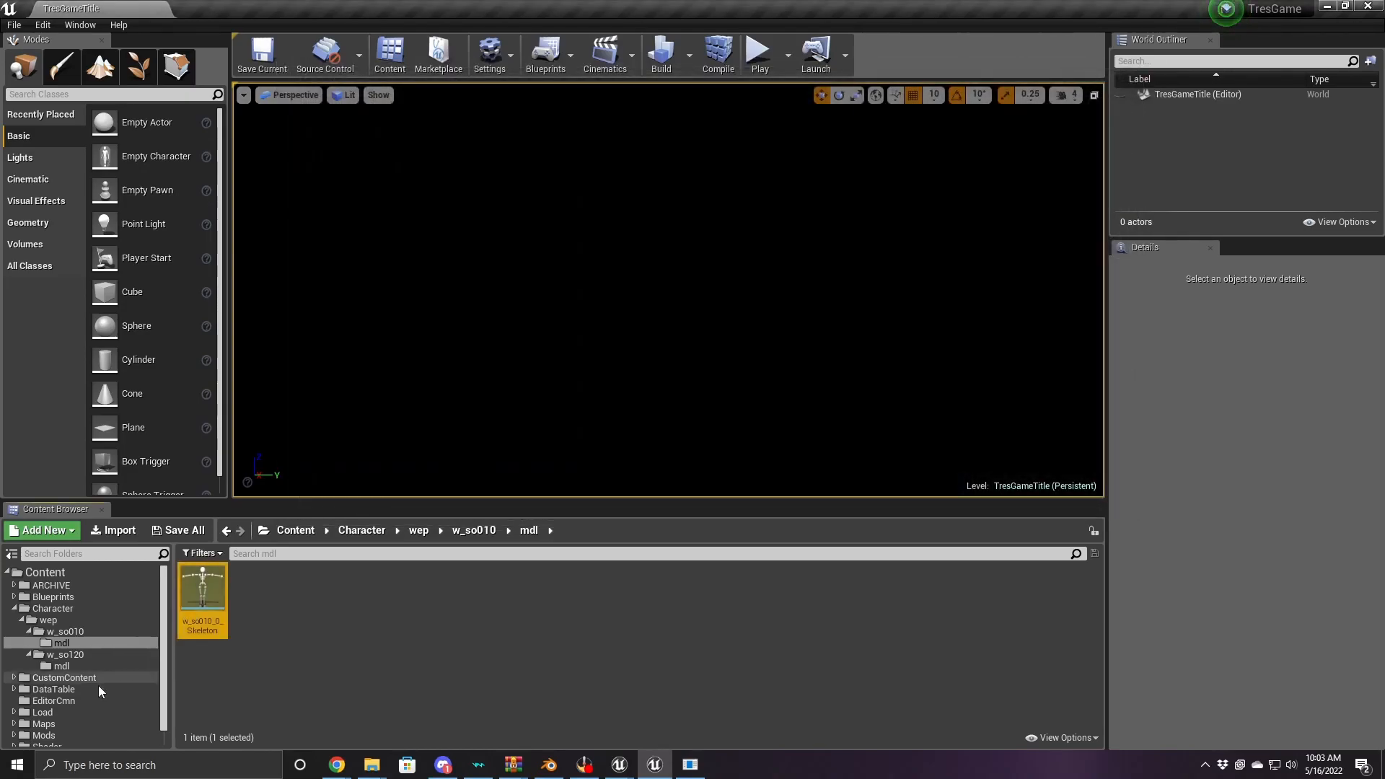
Open the w_so120_0 skeletal mesh from w_so120/mdl and add an asset user data element of type SQEX KBDAsset User Data
left_click(62, 665)
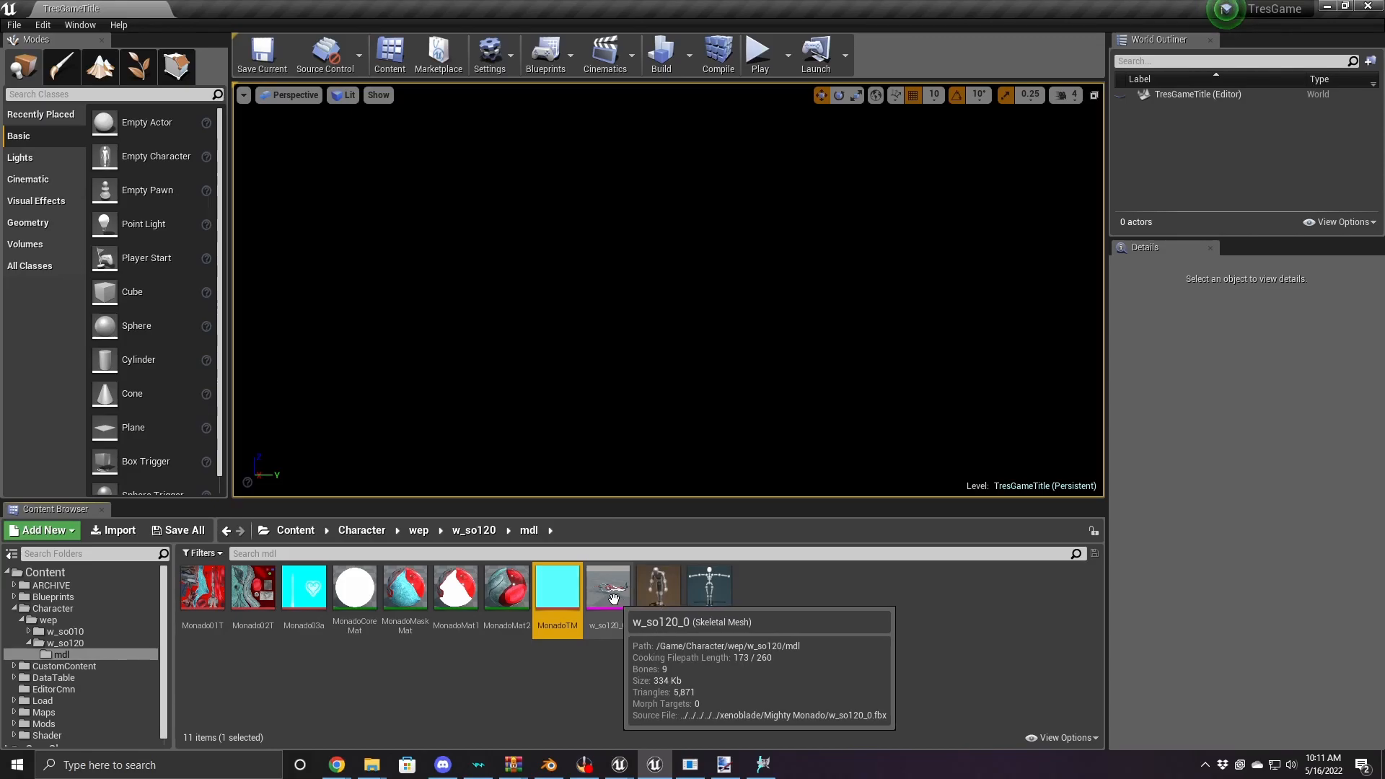
left_click(613, 599)
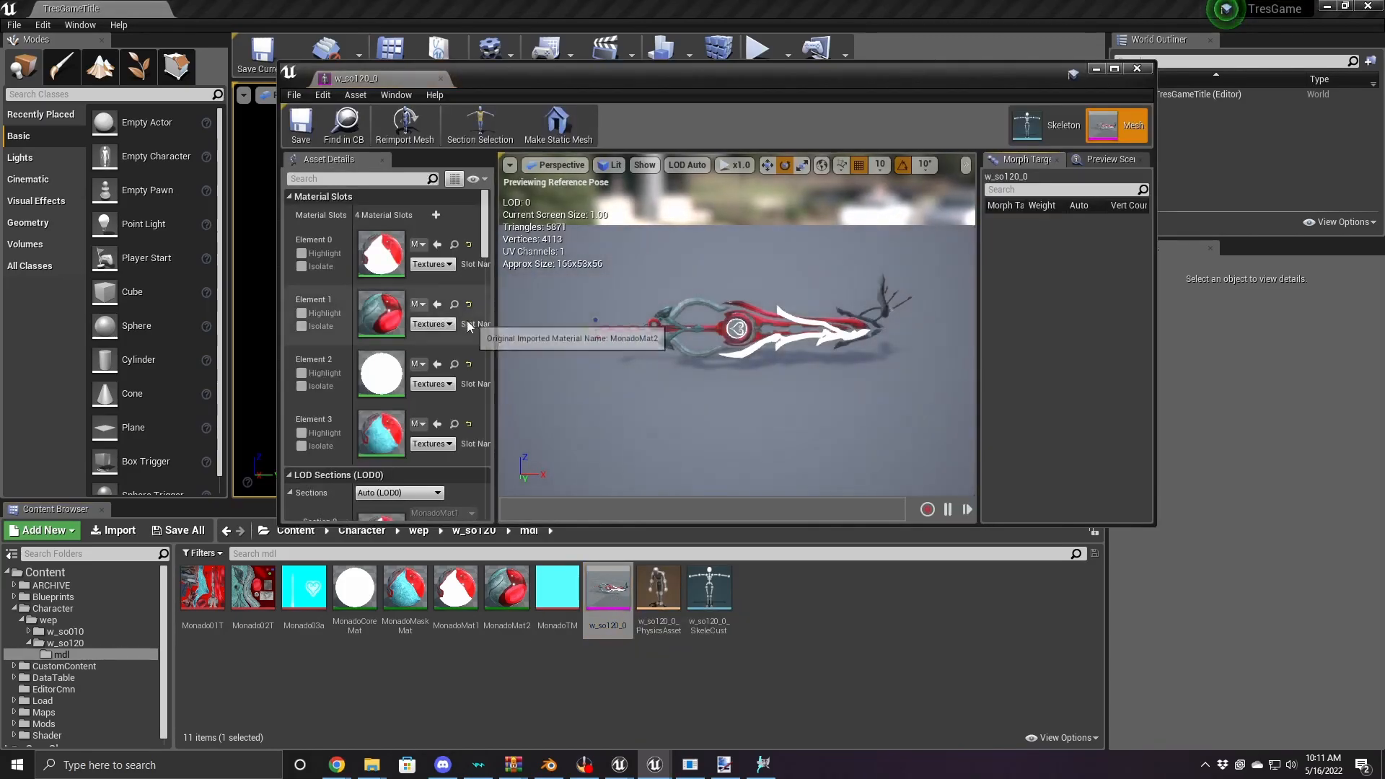
scroll(442, 282, "down", 3)
scroll(442, 281, "down", 10)
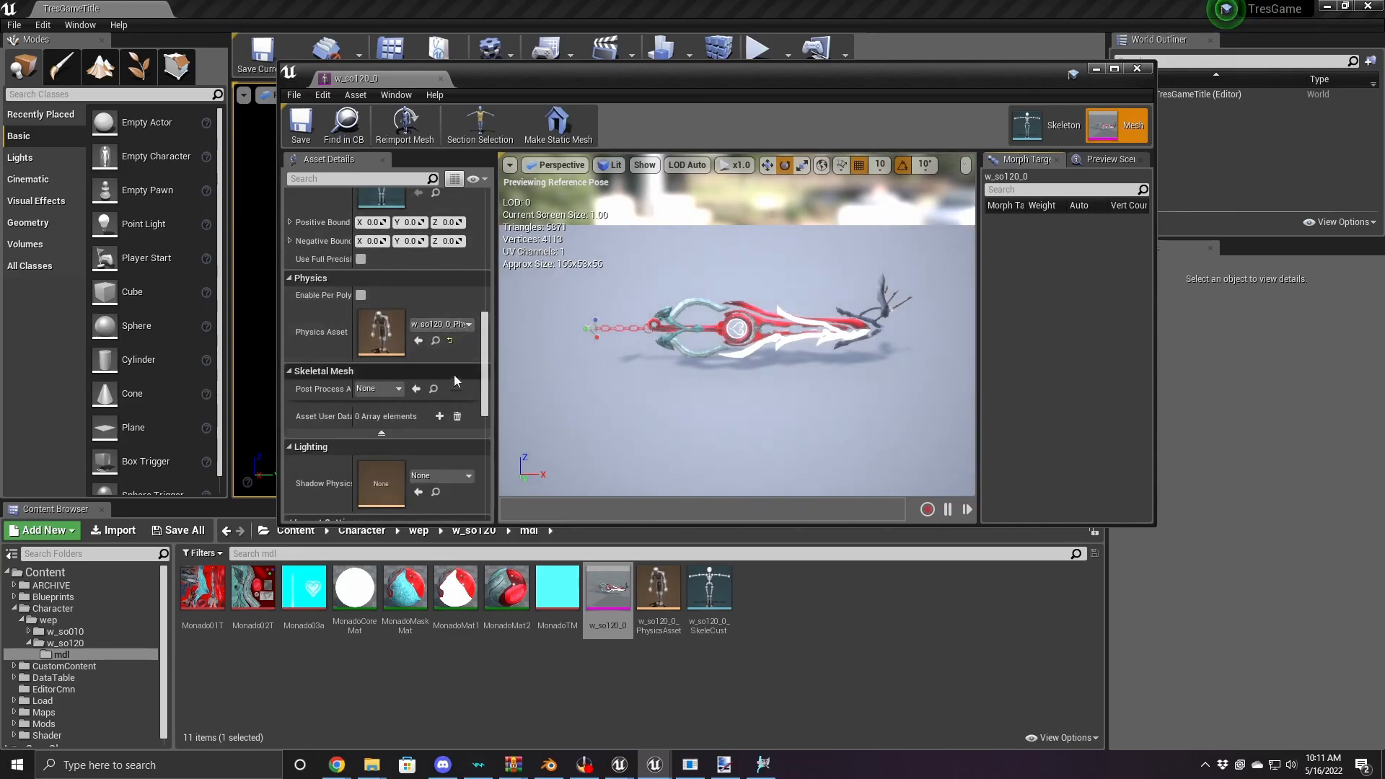
left_click(439, 416)
scroll(398, 403, "down", 1)
left_click(401, 389)
left_click(390, 436)
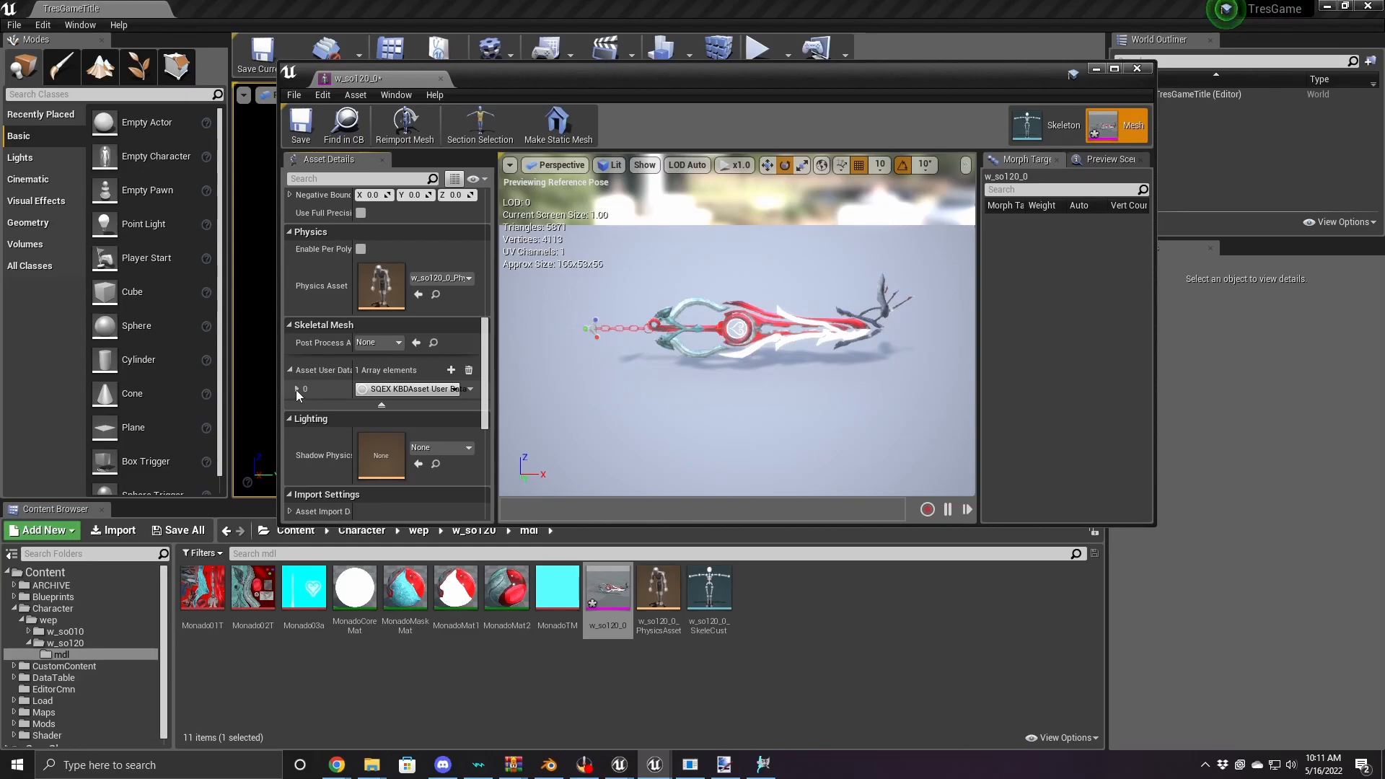
Expand the new SQEX KBDAsset user data, add one asset element, and add two nested user data entries to it
left_click(296, 390)
left_click(313, 405)
left_click(439, 424)
left_click(440, 477)
left_click(439, 477)
Set the two nested entries to SQEX Bonamik Asset User Data and SQEX Kine Driver Asset User Data, and expand the Bonamik settings
scroll(432, 476, "down", 1)
left_click(372, 448)
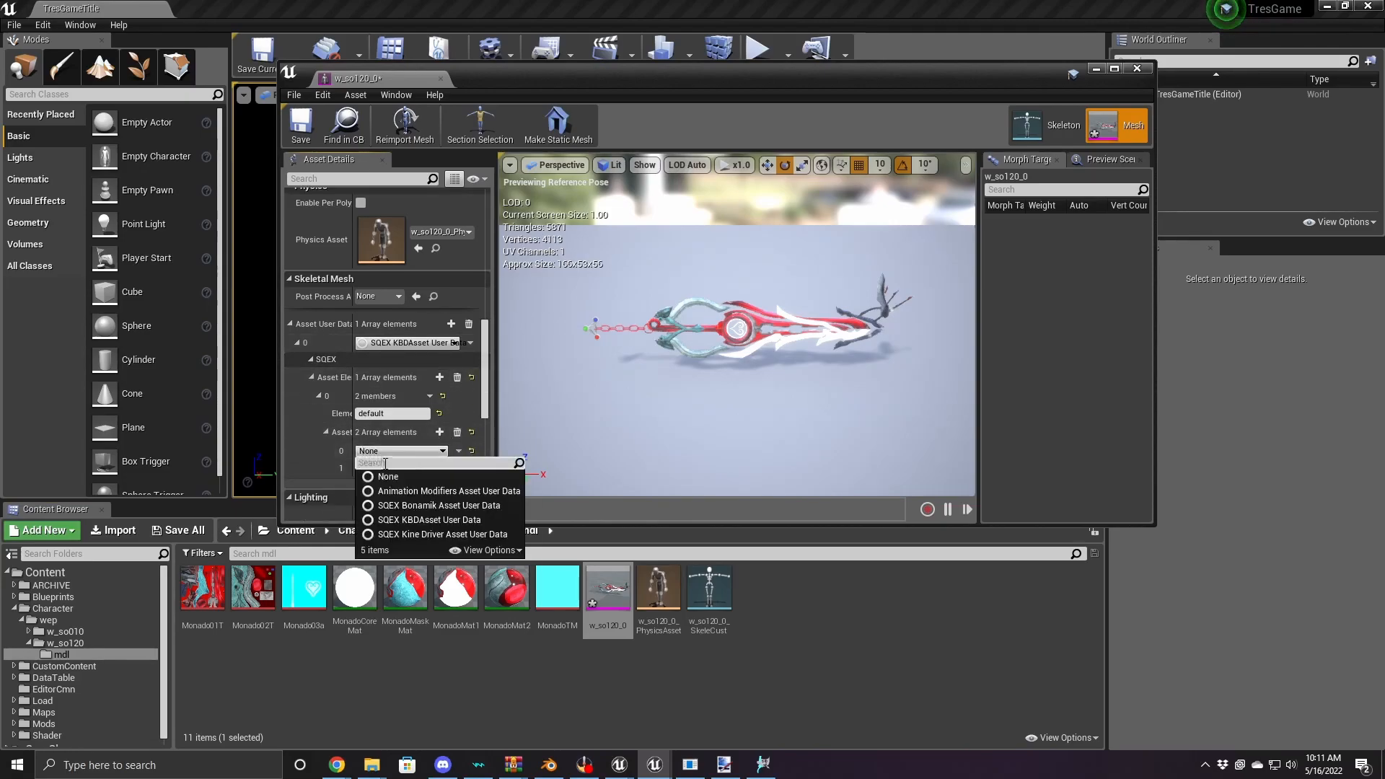
left_click(391, 502)
left_click(404, 469)
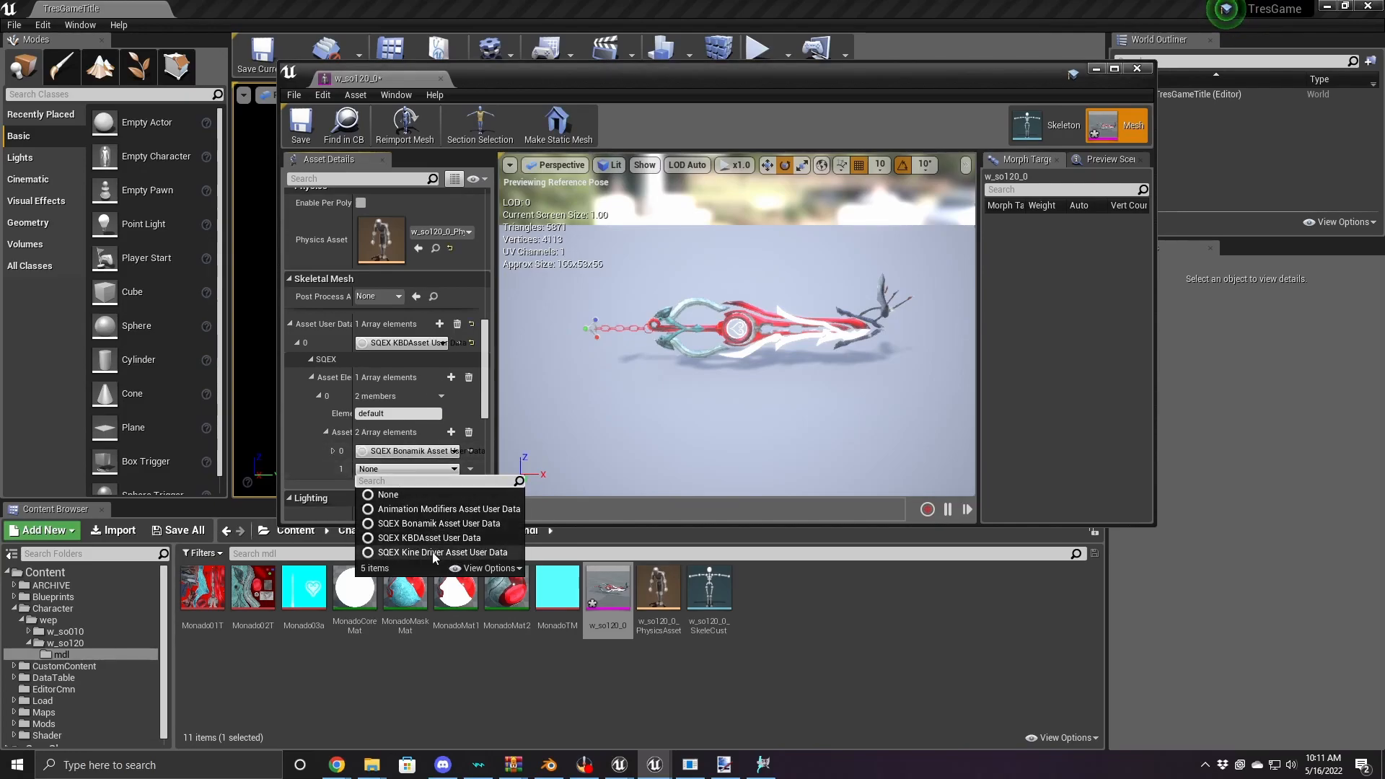
left_click(404, 542)
left_click(333, 451)
left_click(346, 467)
scroll(353, 469, "down", 1)
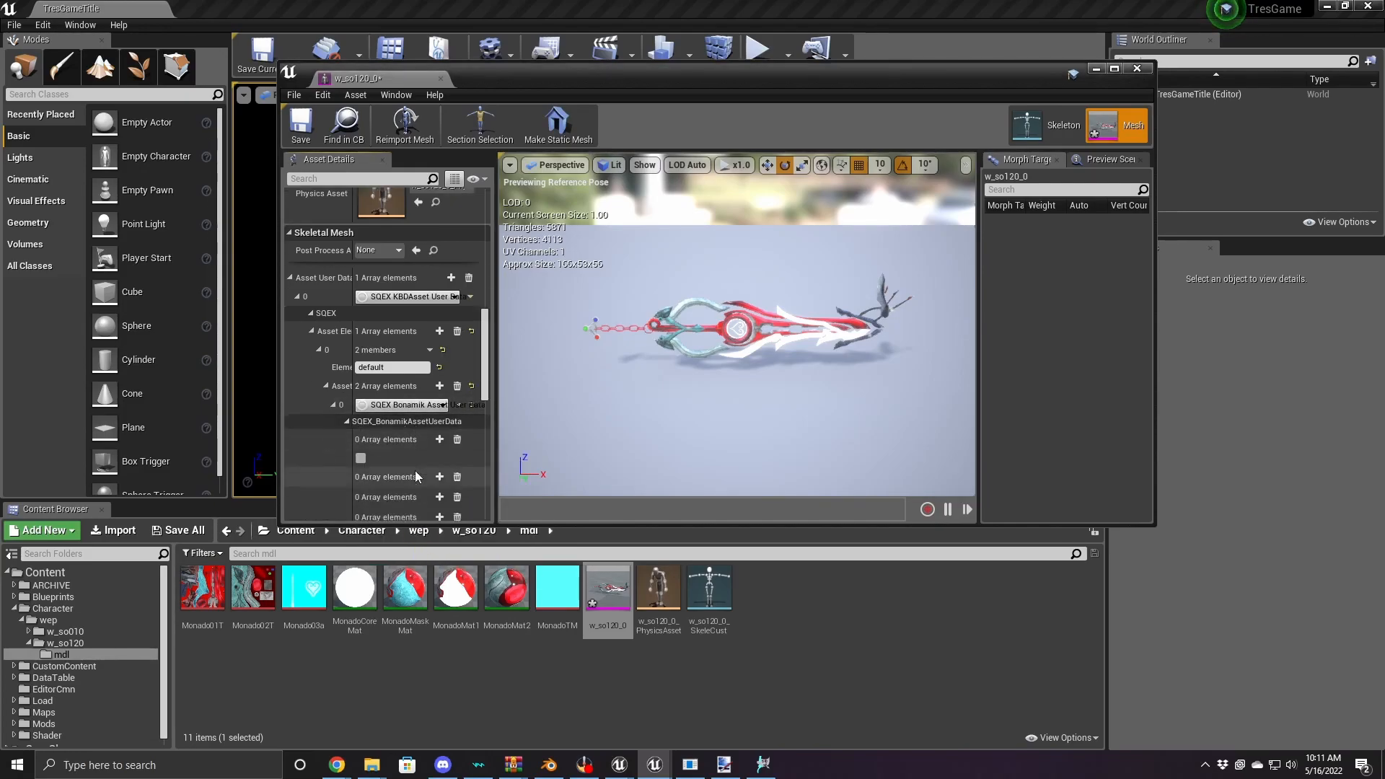
Create a Bonamik asset in w_so120/mdl and name it w_so120_Bonamik
right_click(761, 682)
mouse_move(824, 637)
left_click(1007, 642)
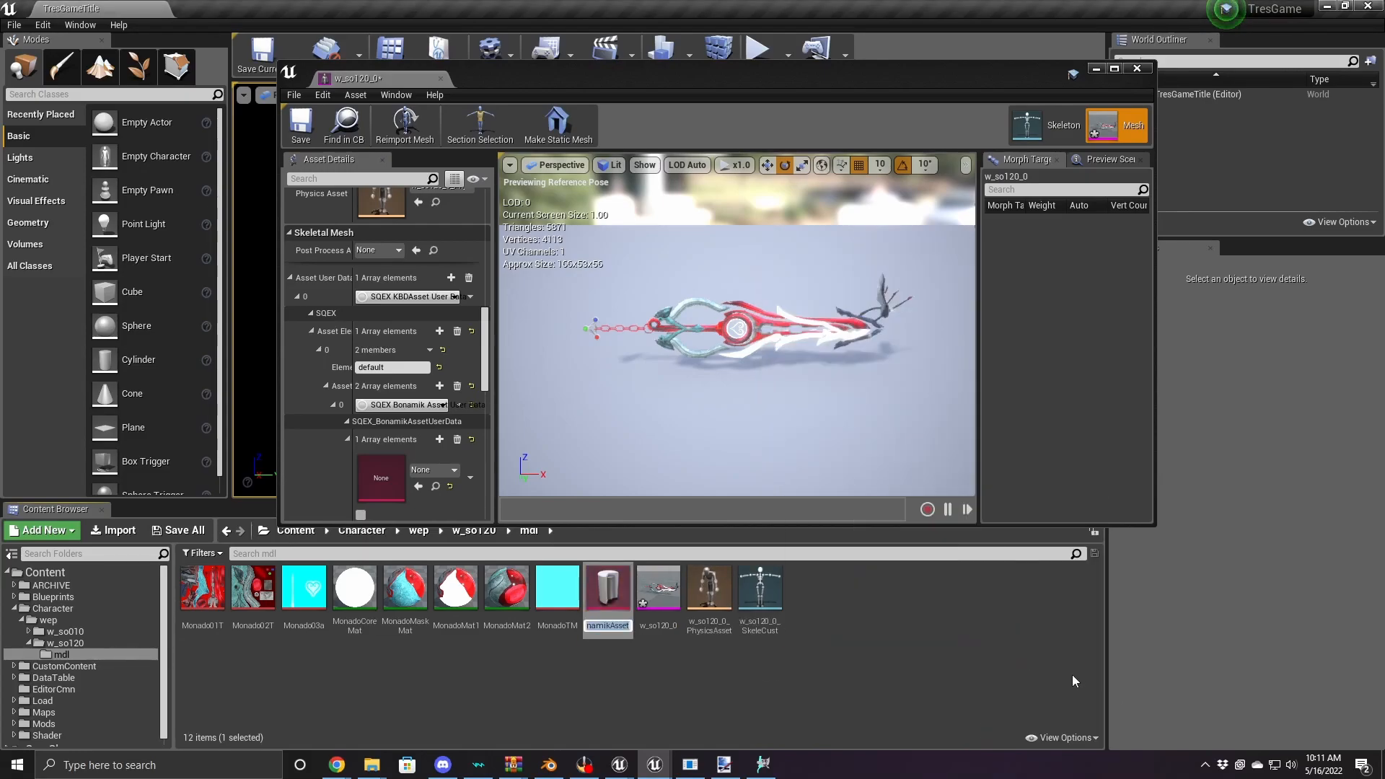
type("w_so1")
type("20_0")
key("BackSpace")
type("Bo")
key("Return")
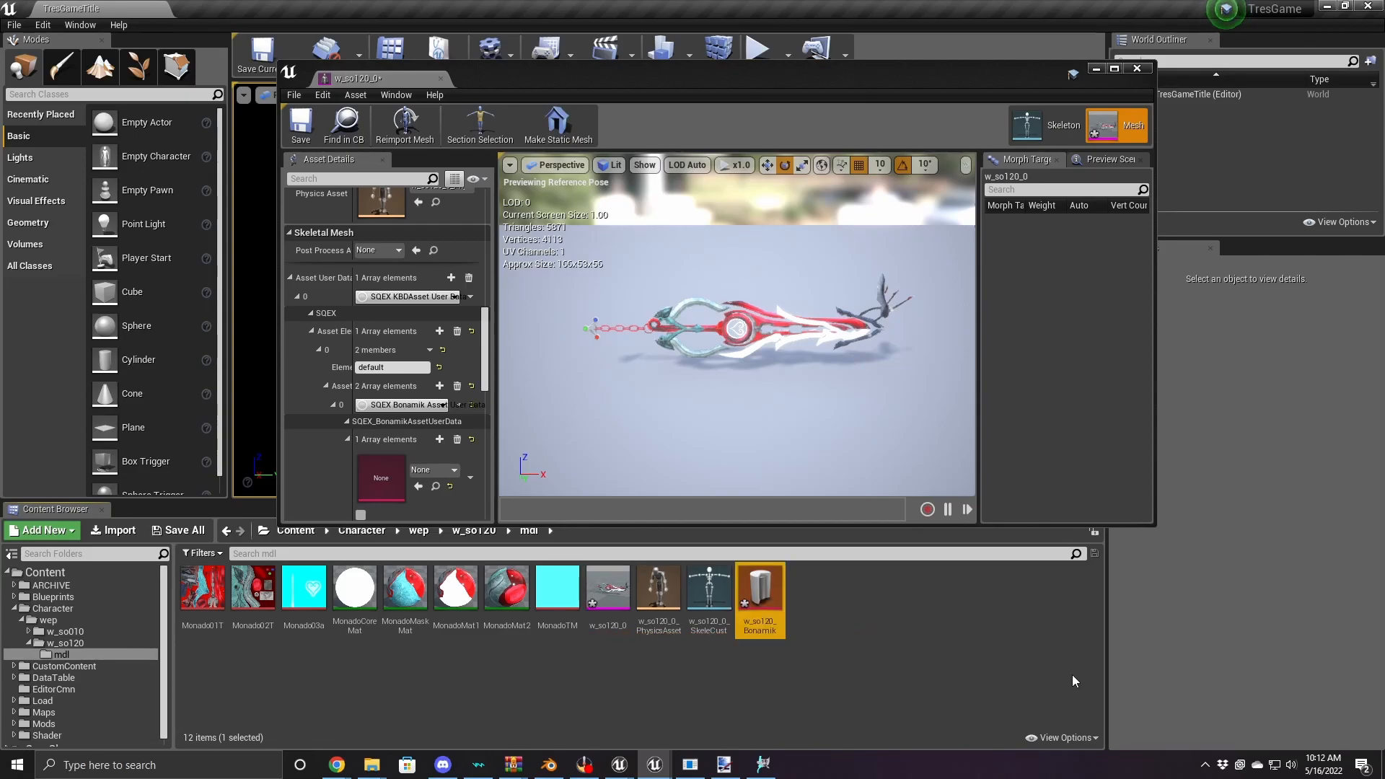
Assign w_so120_Bonamik to the mesh's Bonamik user data slot, save the mesh, and close its editor
left_click_drag(767, 593, 381, 478)
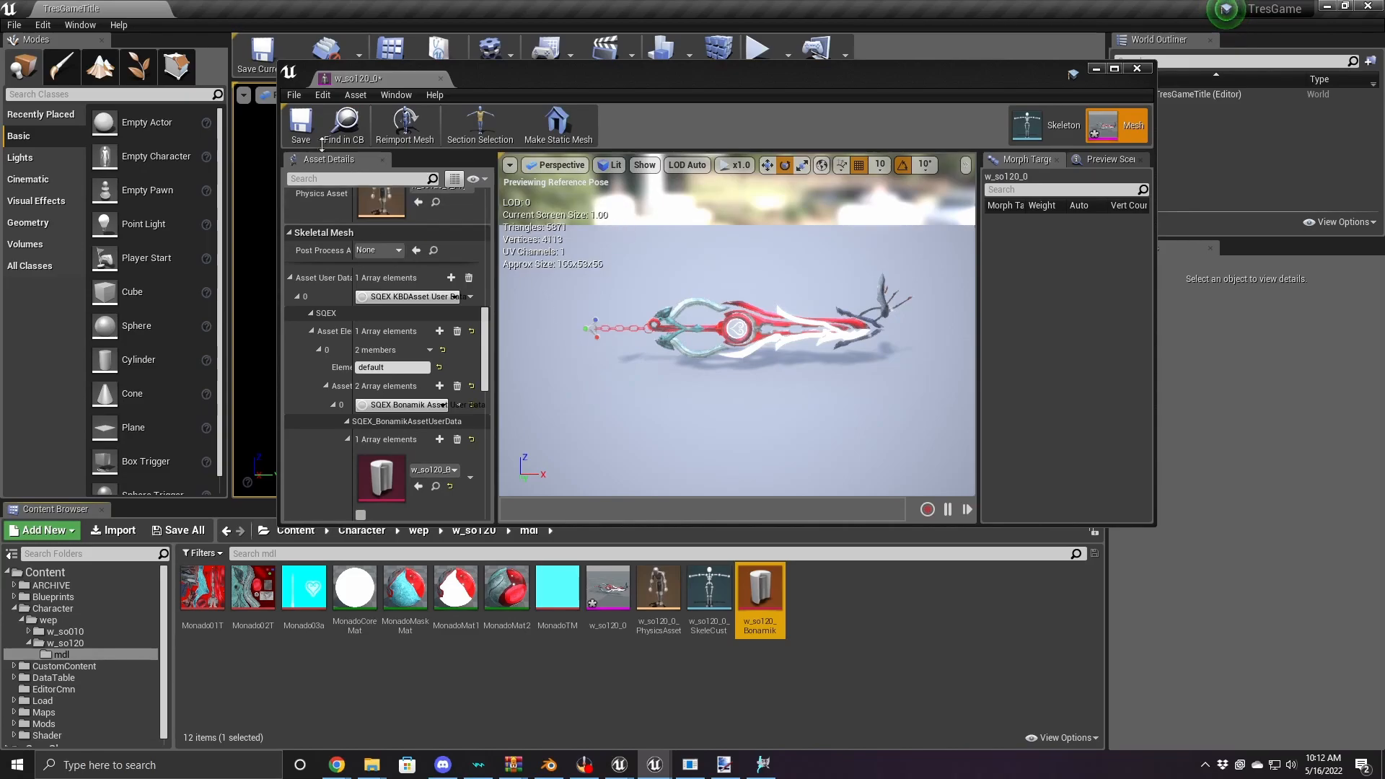
left_click(302, 126)
left_click(1137, 68)
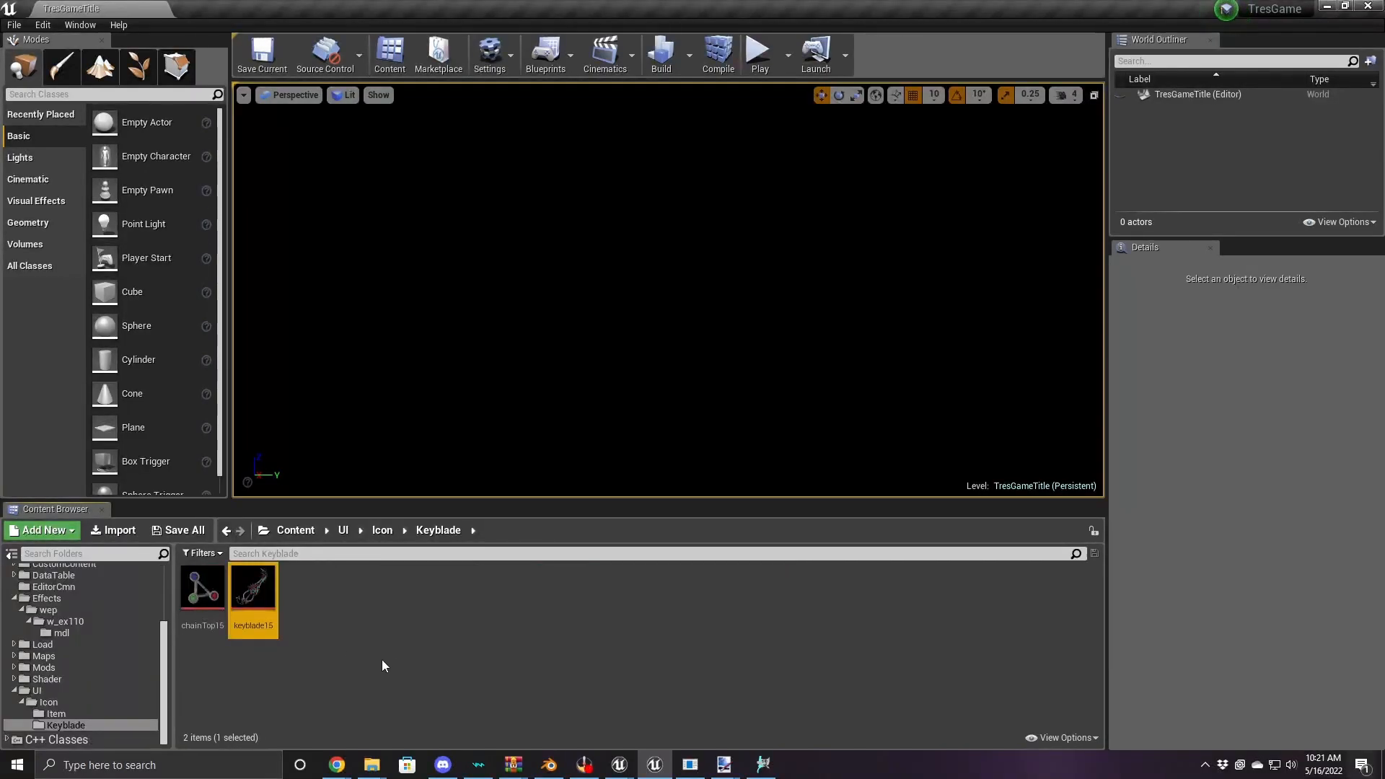
Cook the project's content for Windows
left_click(13, 24)
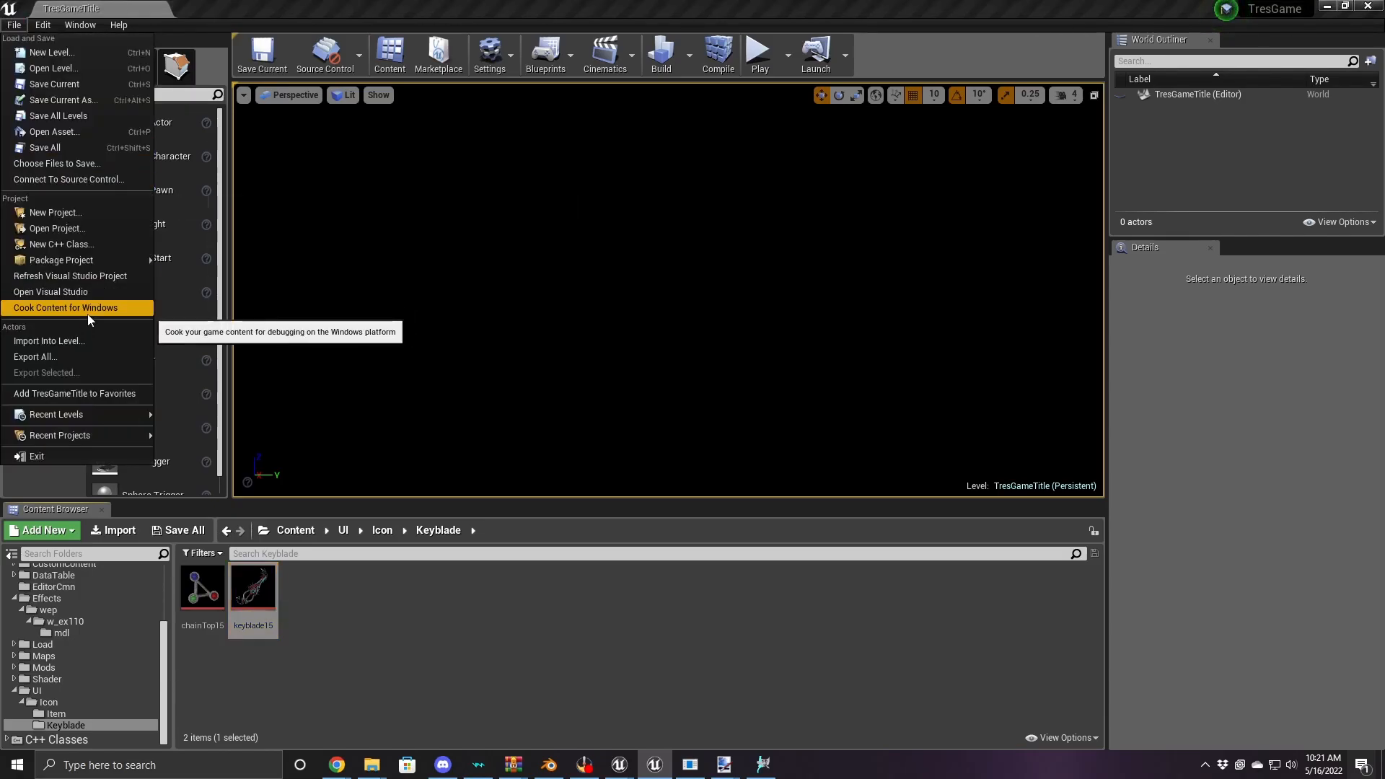
left_click(90, 308)
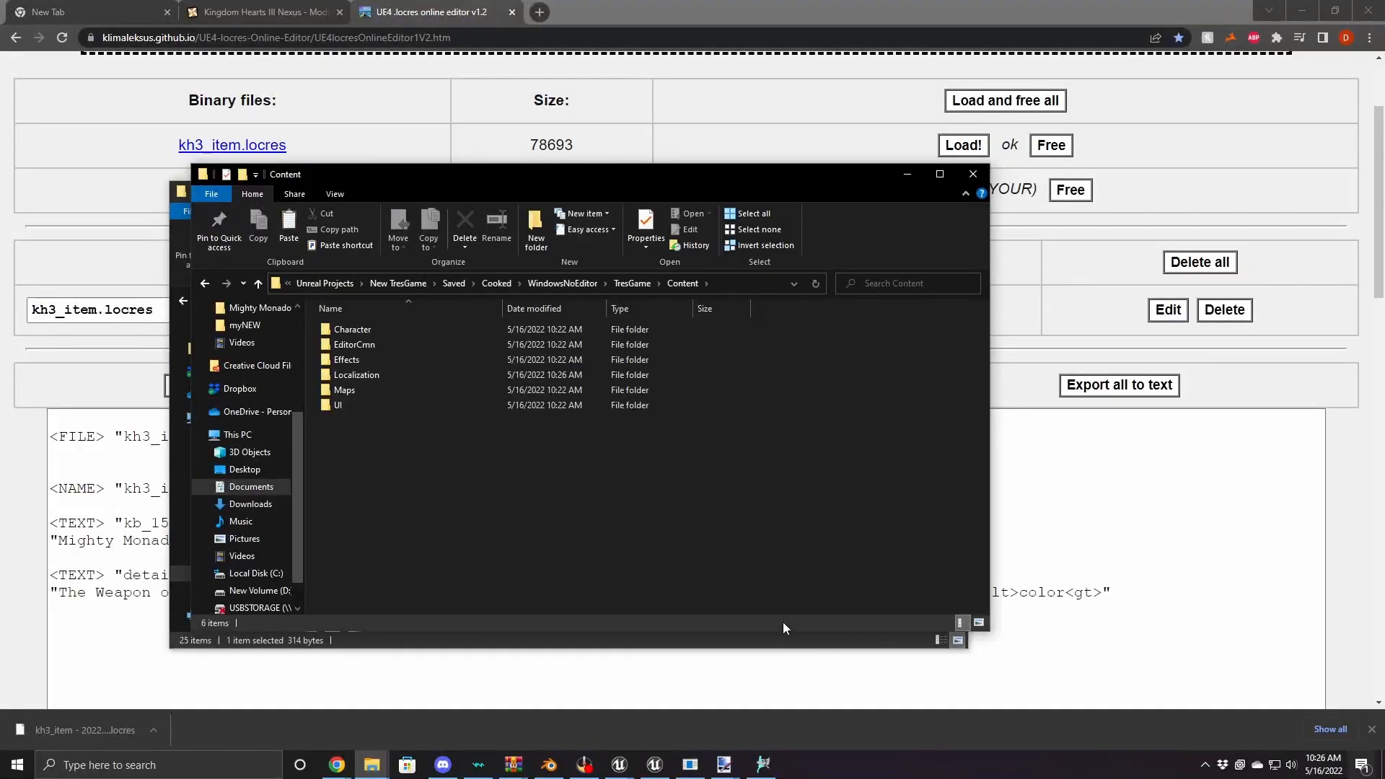
Delete the EditorCmn and Maps folders from the cooked Content folder, and the w_so010 folder from its Character/wep folder
left_click(351, 393)
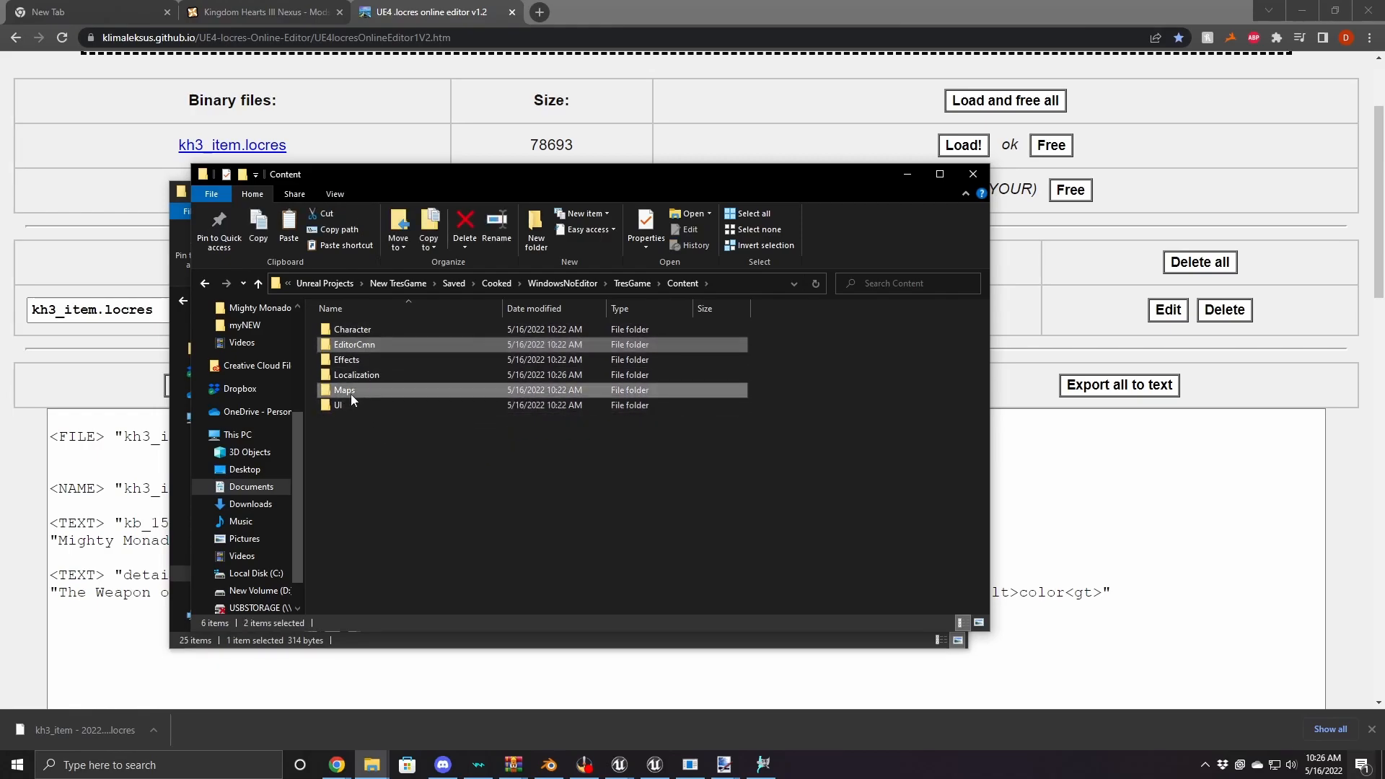
key("Delete")
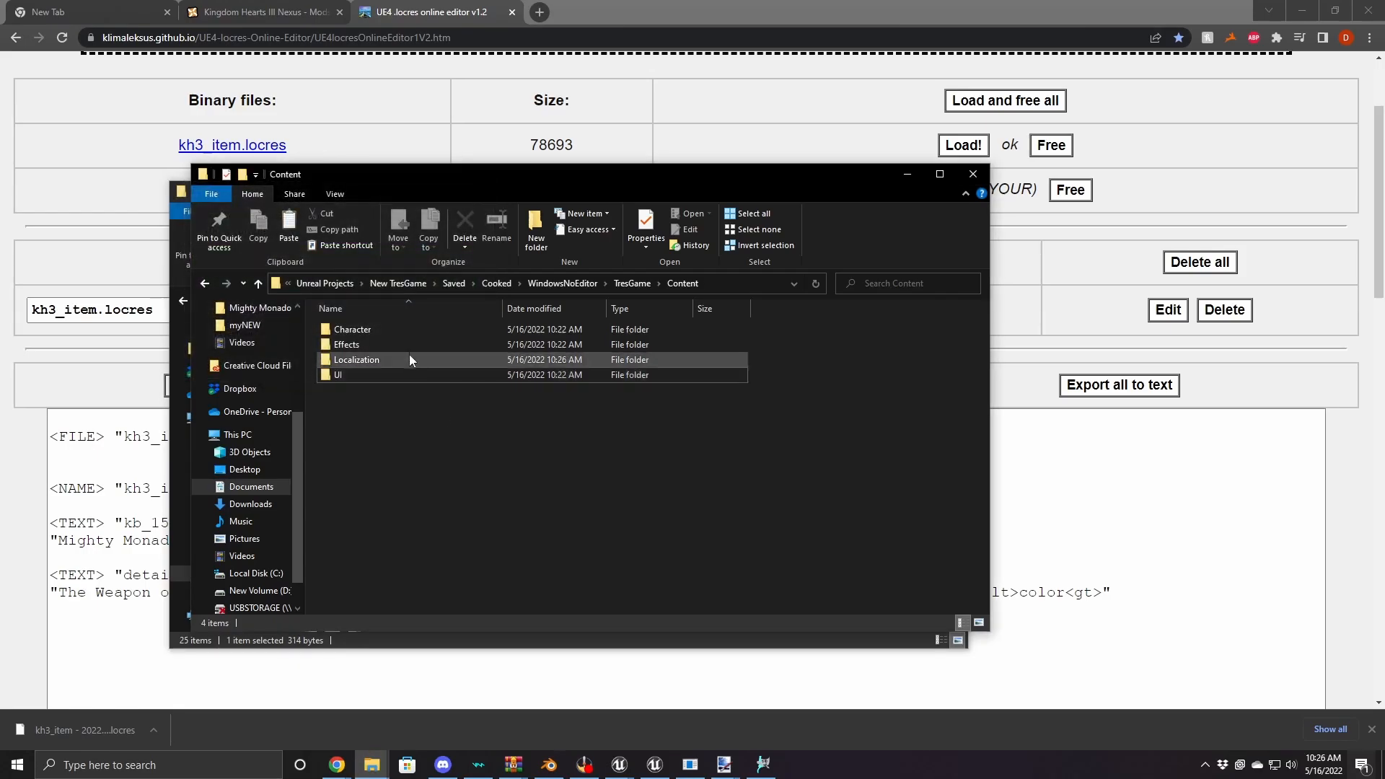
double_click(385, 327)
double_click(385, 327)
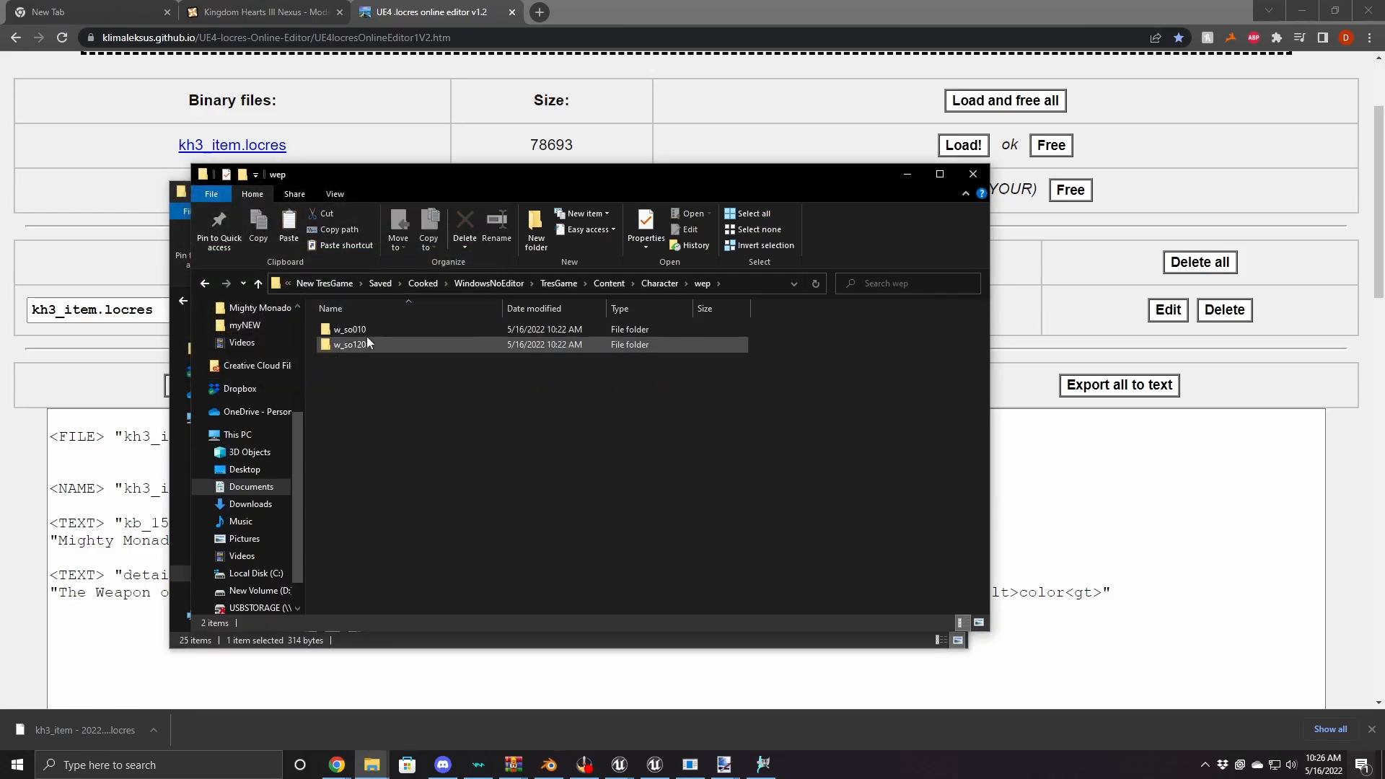
left_click(362, 329)
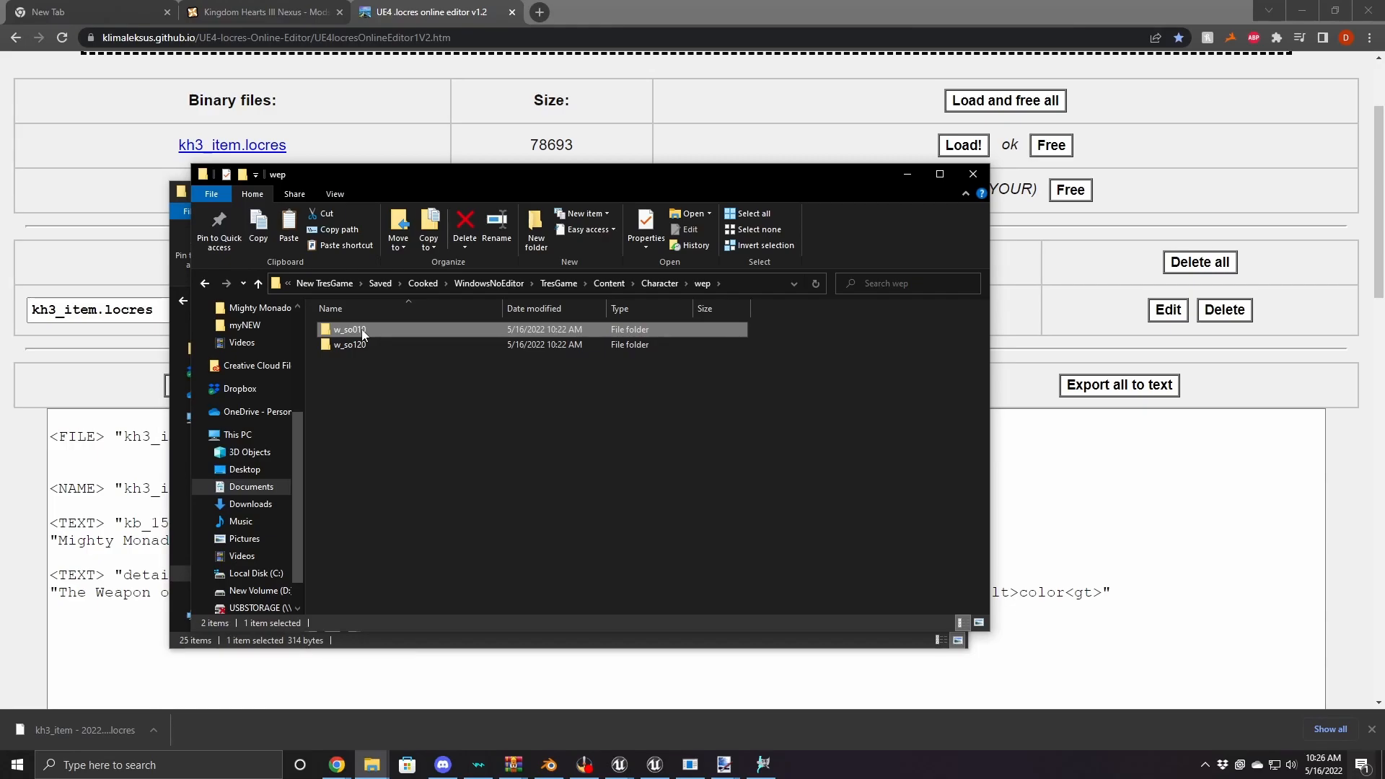
key("Delete")
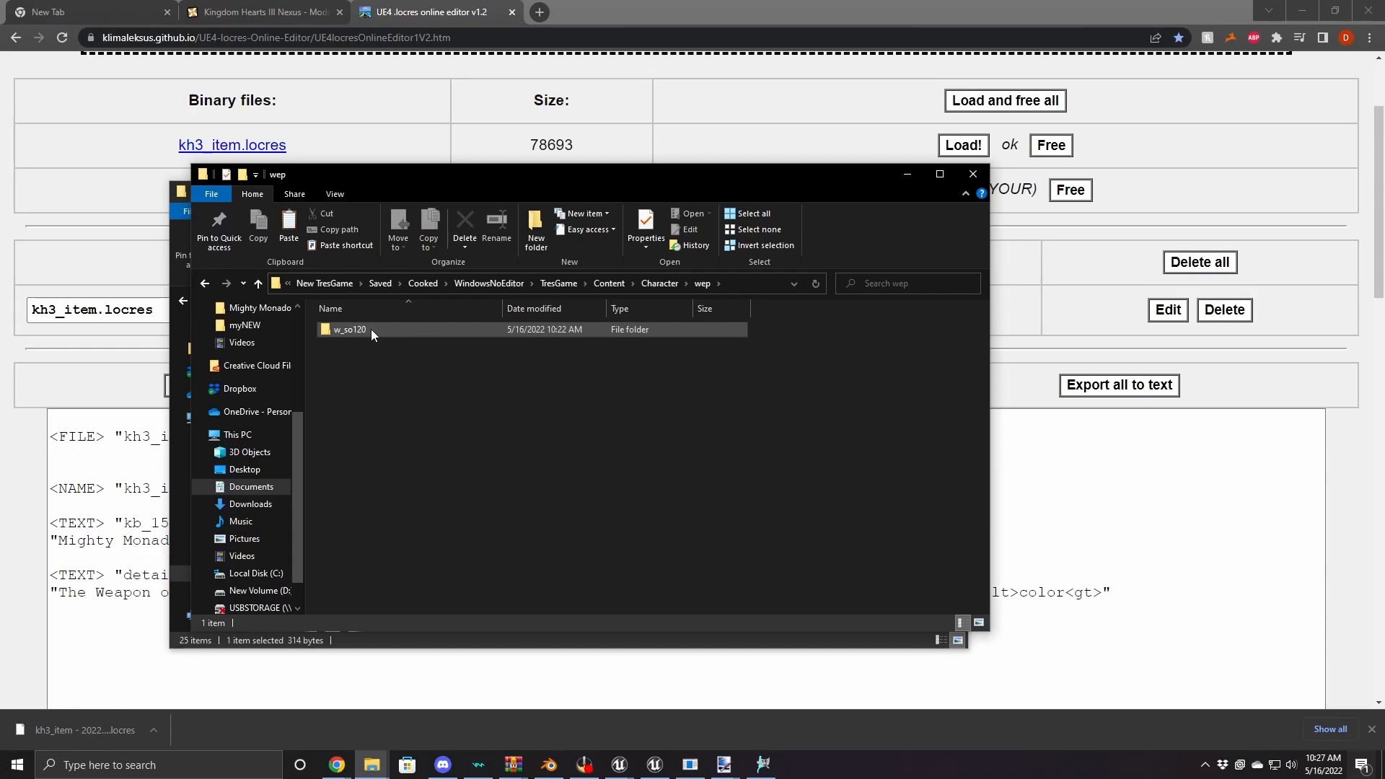
Delete the w_so120_0_PhysicsAsset and w_so120_Bonamik .uasset and .uexp files from the cooked w_so120/mdl folder
double_click(371, 329)
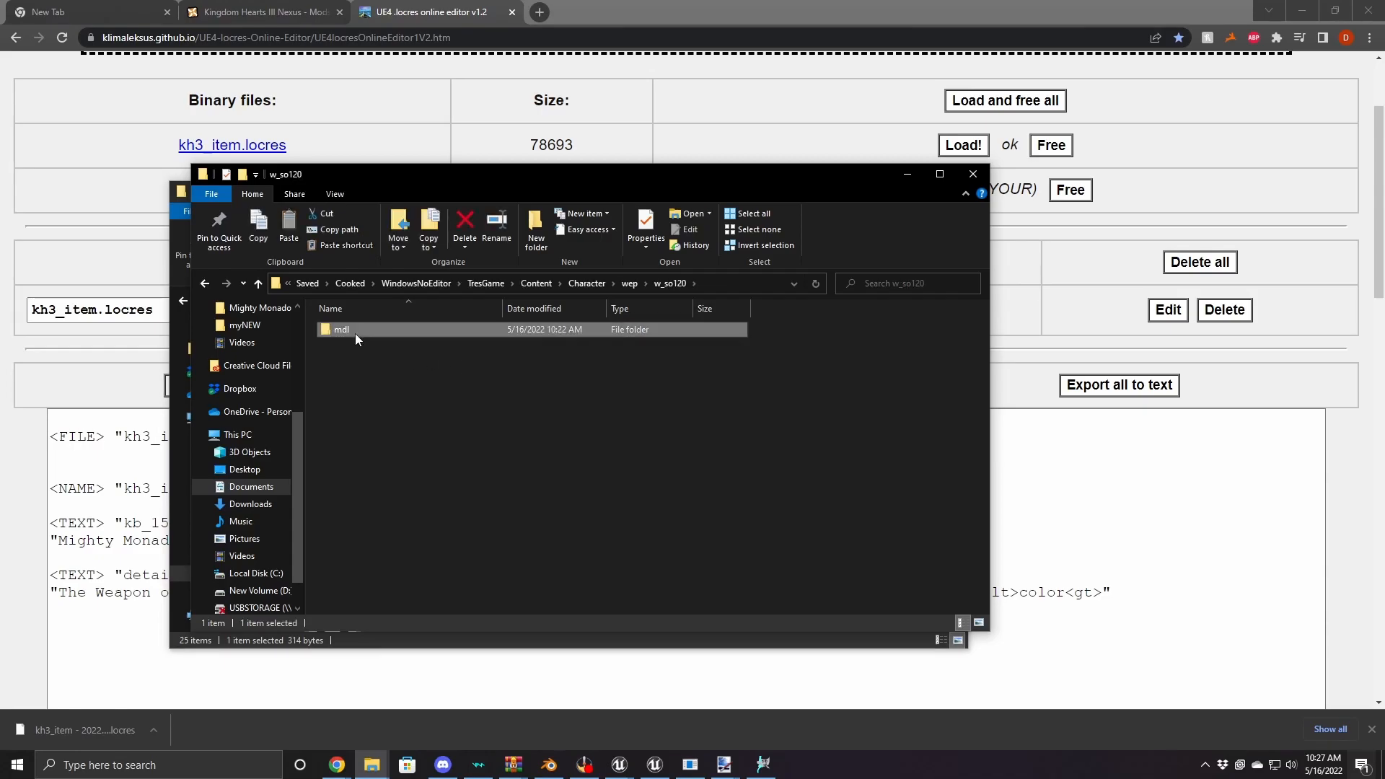
double_click(355, 332)
scroll(451, 404, "down", 3)
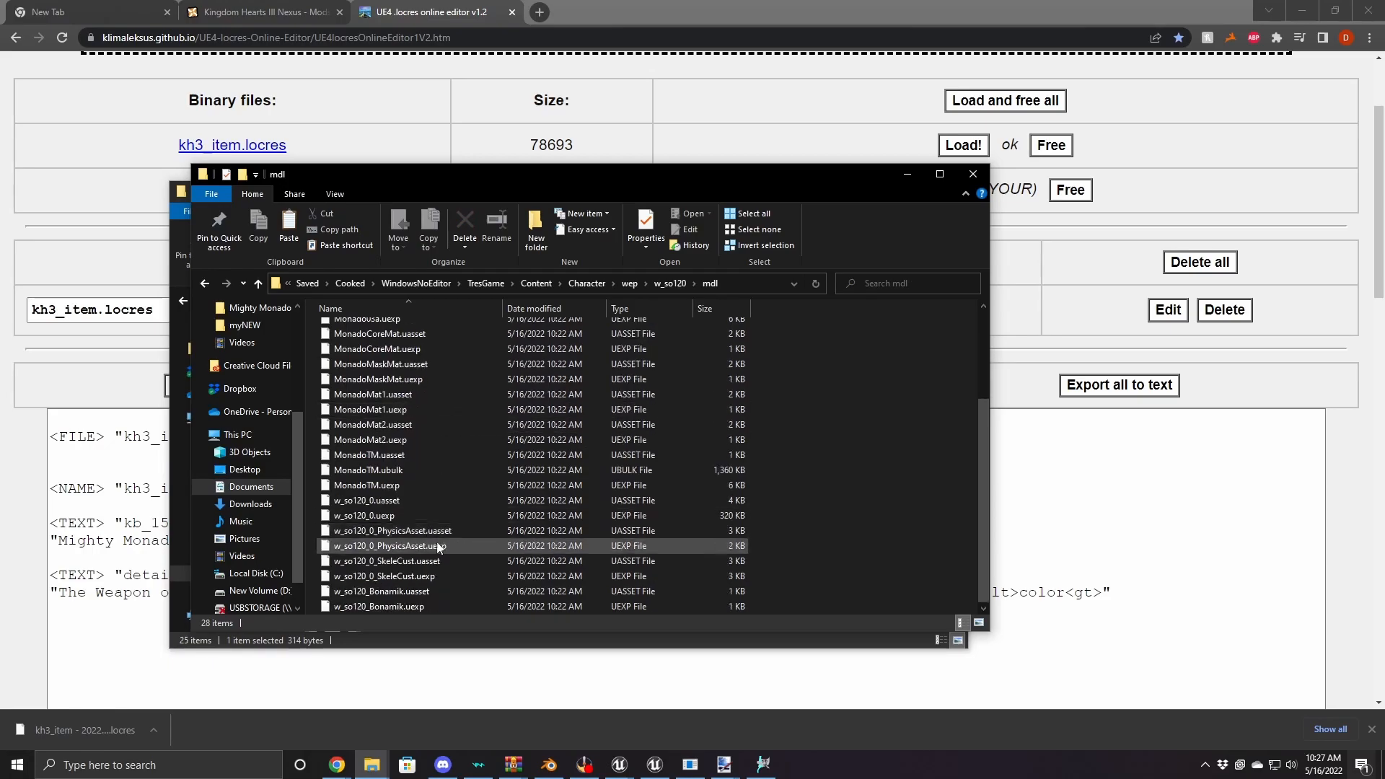
left_click(385, 531)
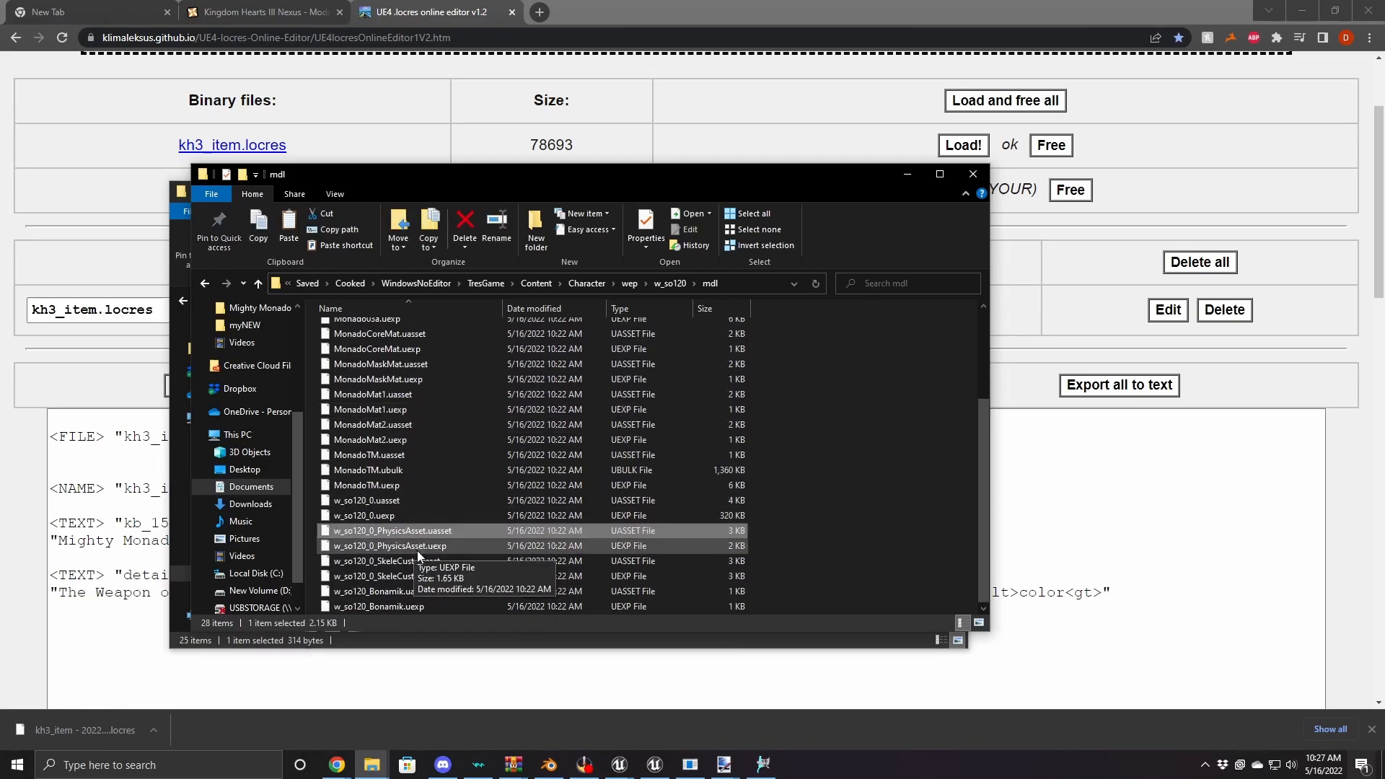
left_click(389, 595, "ctrl")
left_click(397, 607, "ctrl")
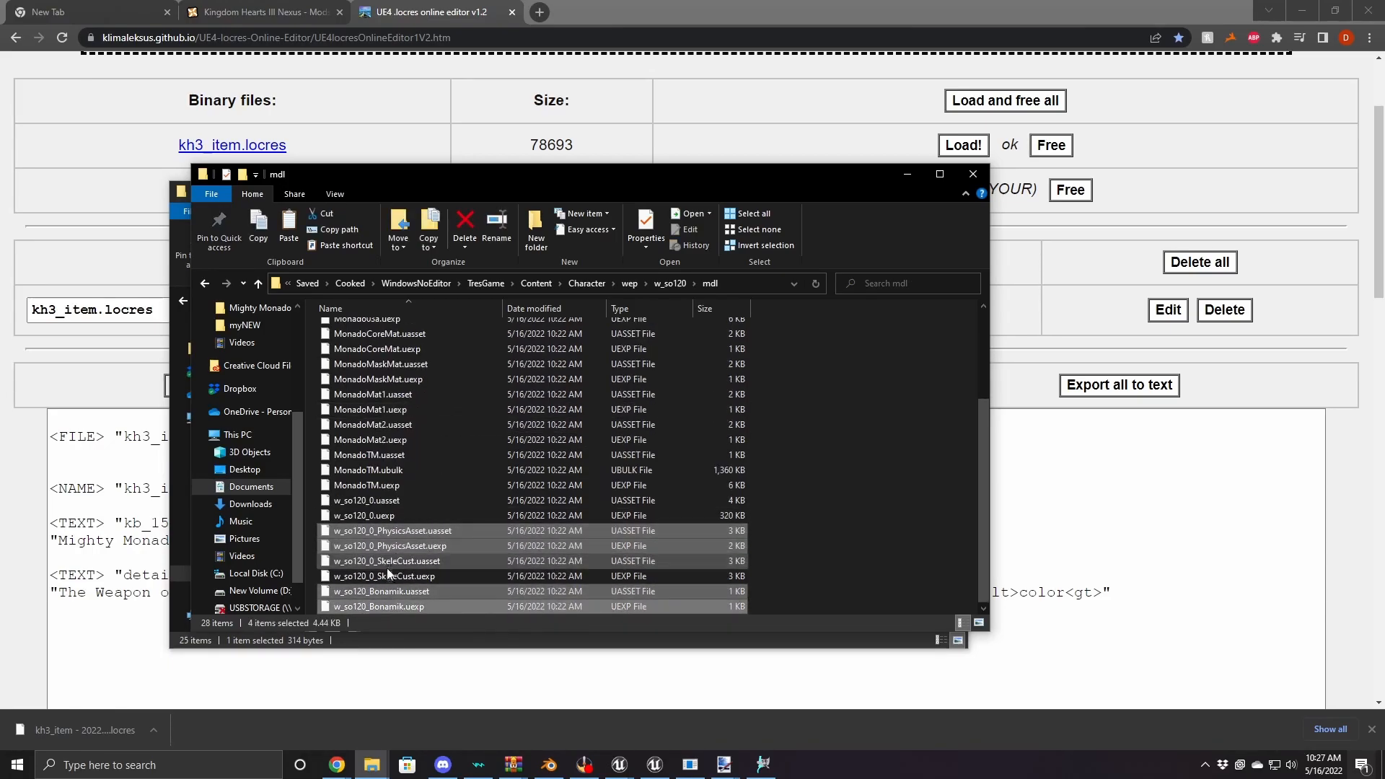
key("Delete")
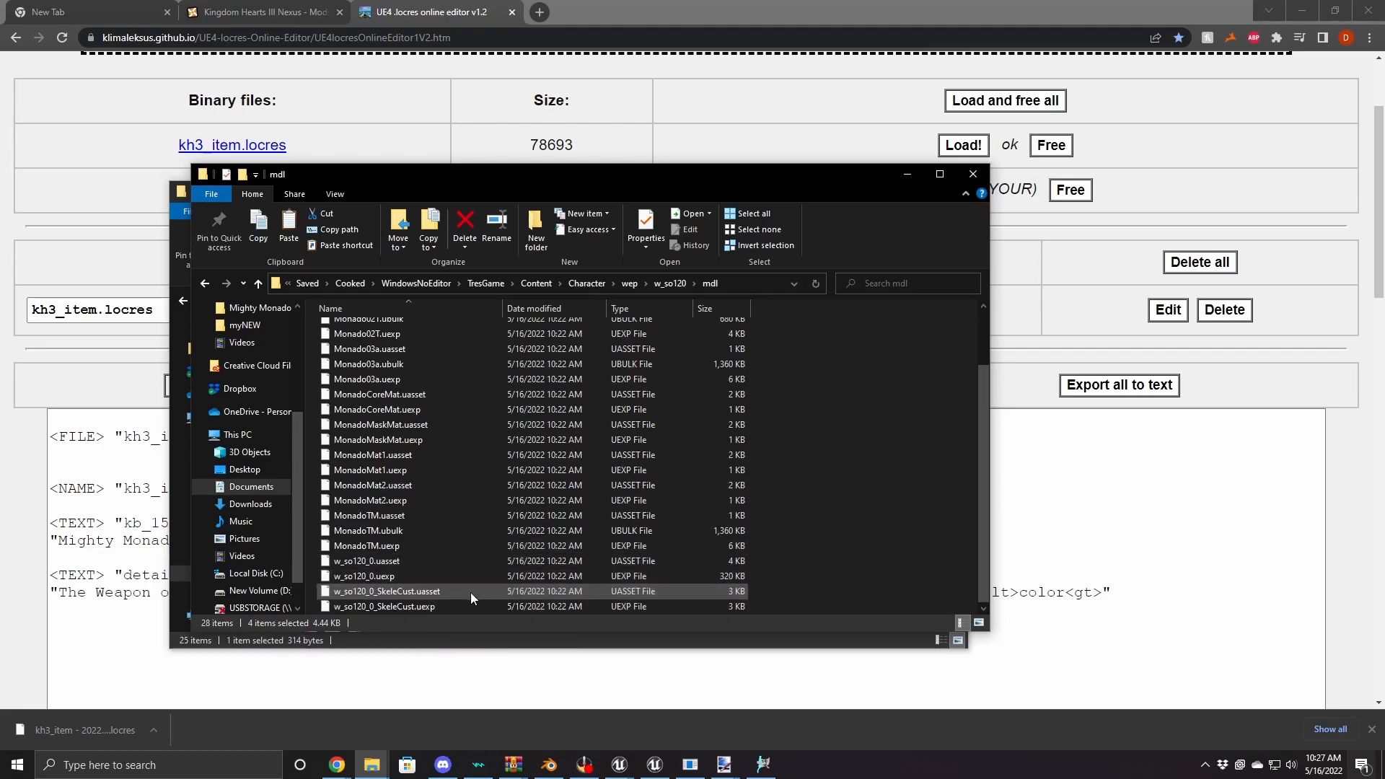
left_click(655, 765)
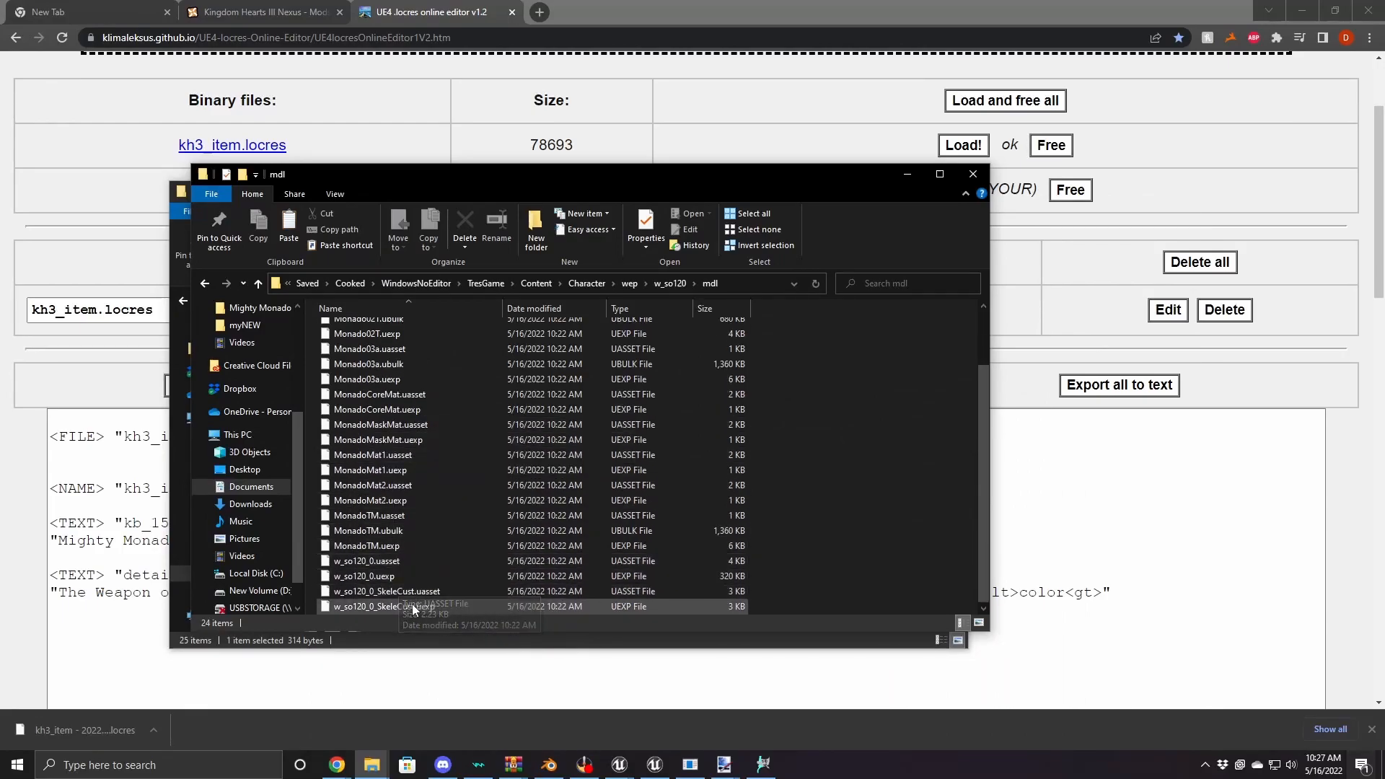
Create a KINGDOM HEARTS III folder inside the cooked TresGame folder and move the Content folder into it
left_click(260, 284)
left_click(259, 285)
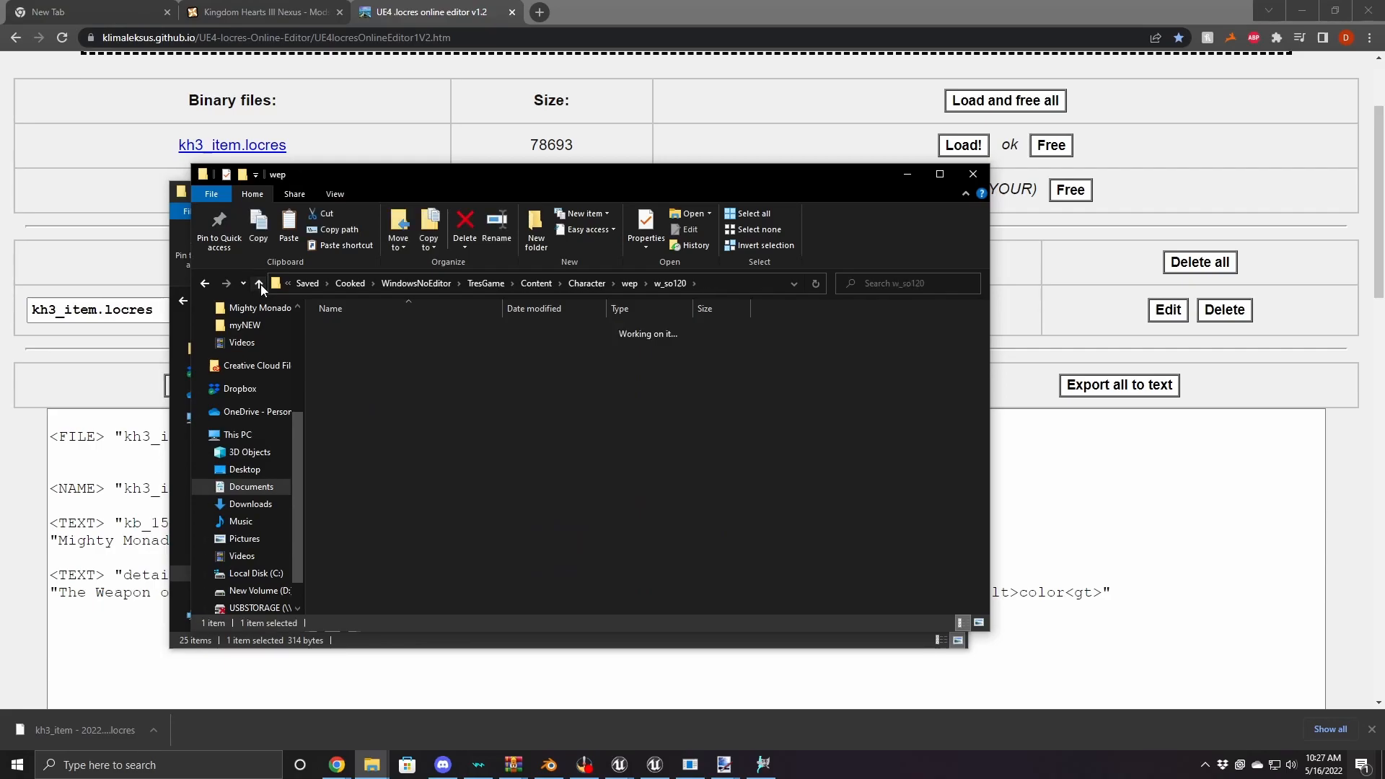
left_click(260, 284)
left_click(260, 284)
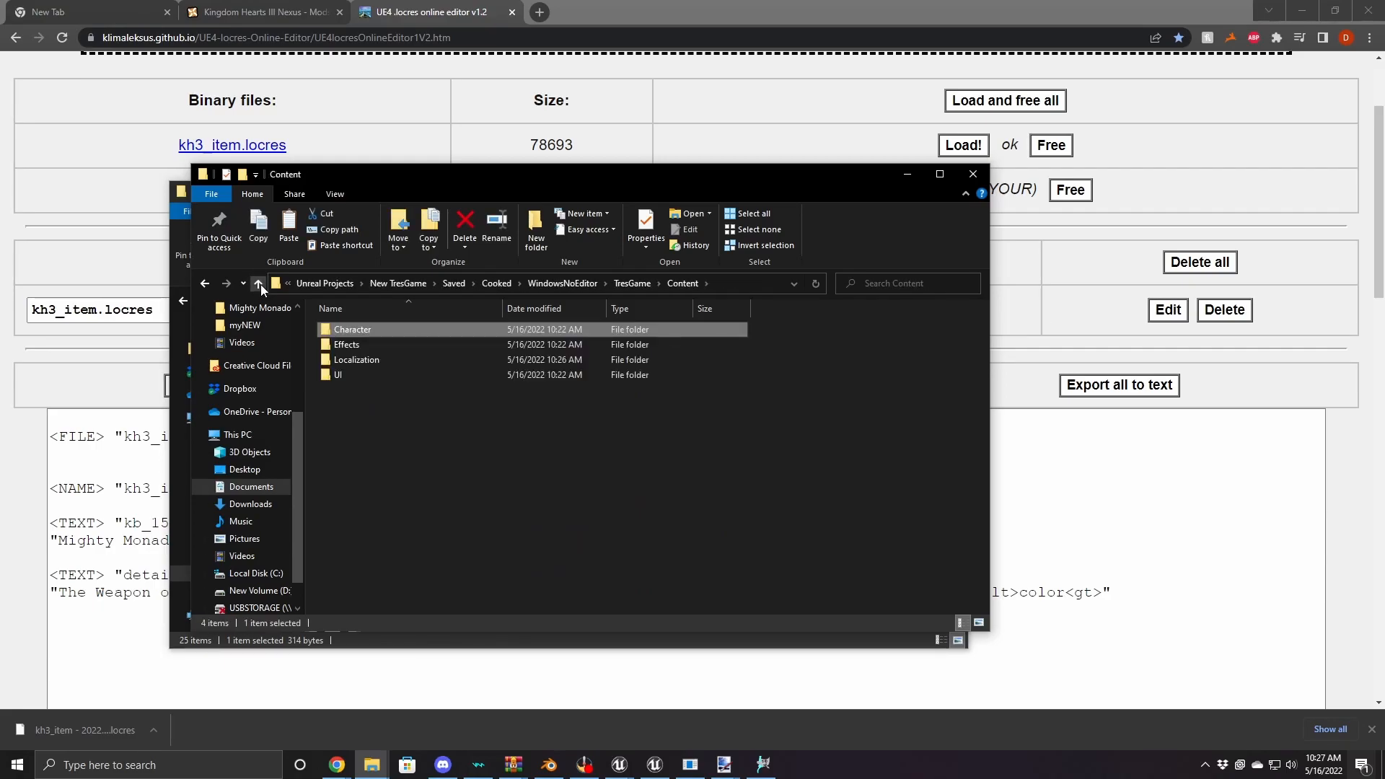
left_click(260, 284)
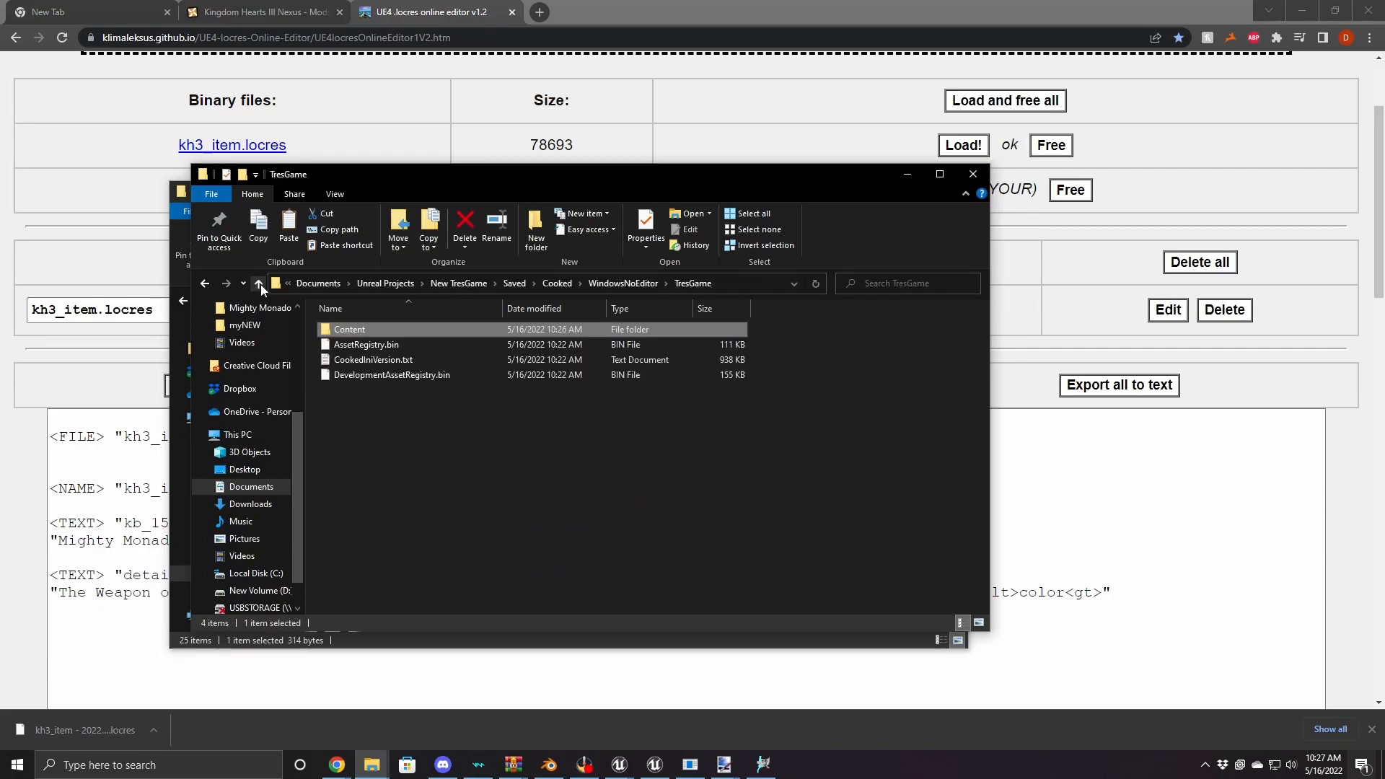
right_click(383, 447)
mouse_move(496, 411)
left_click(628, 414)
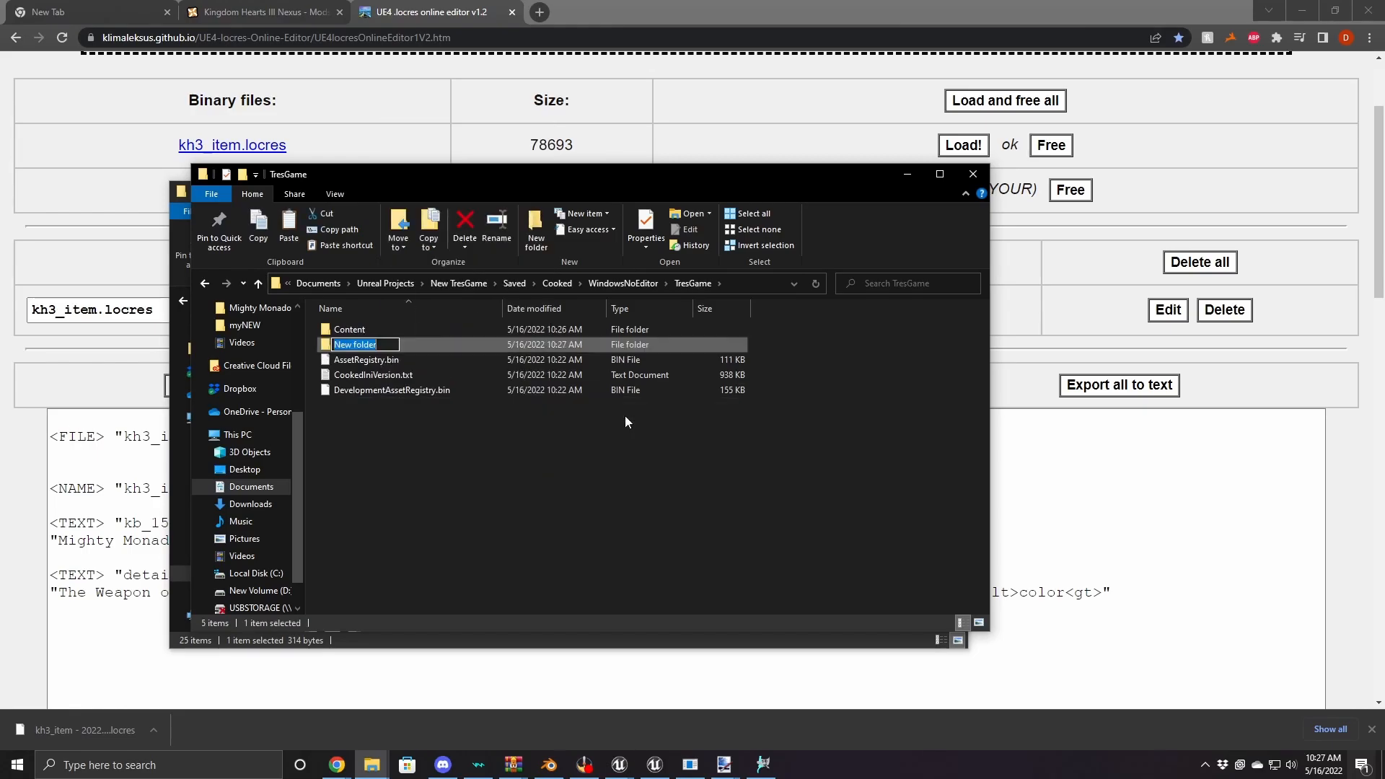
type("KINGDOM HEARTS III")
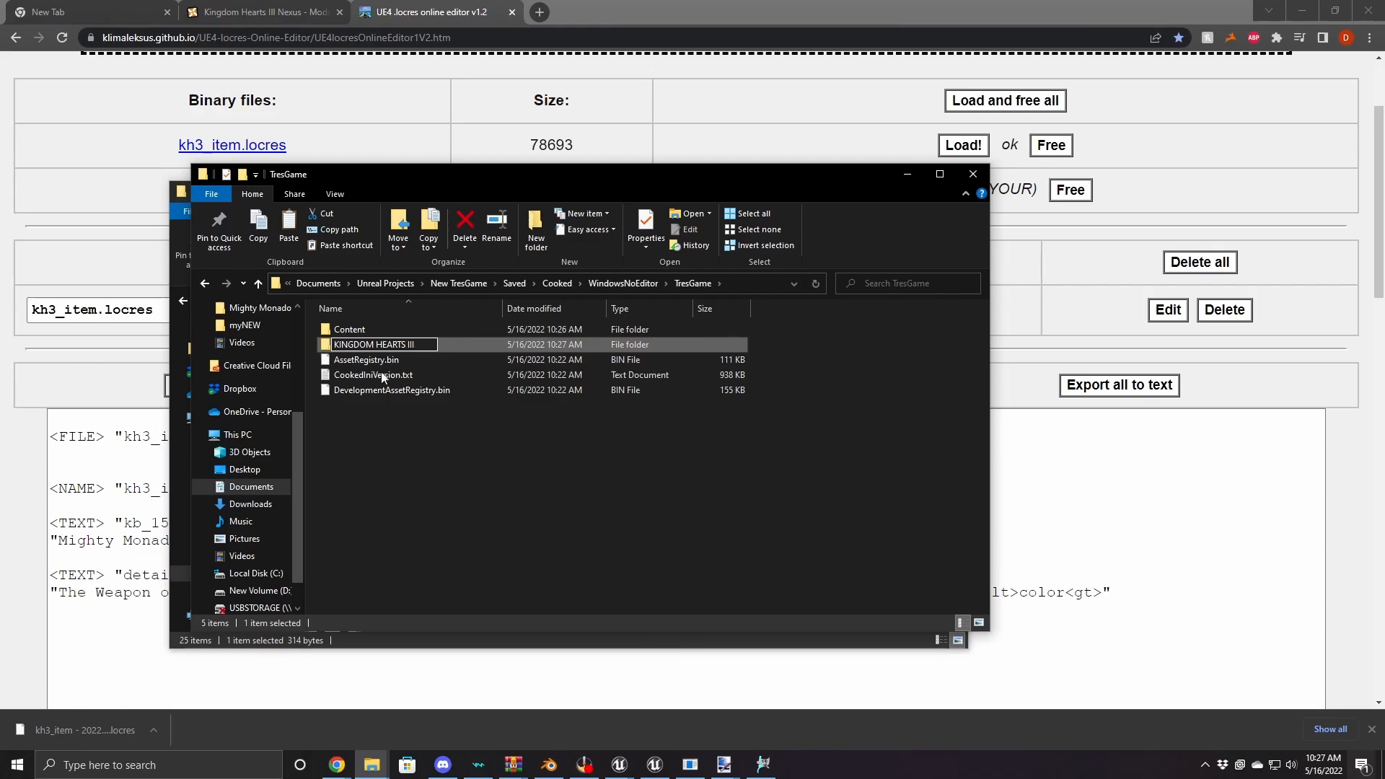
left_click(357, 330)
key("Delete")
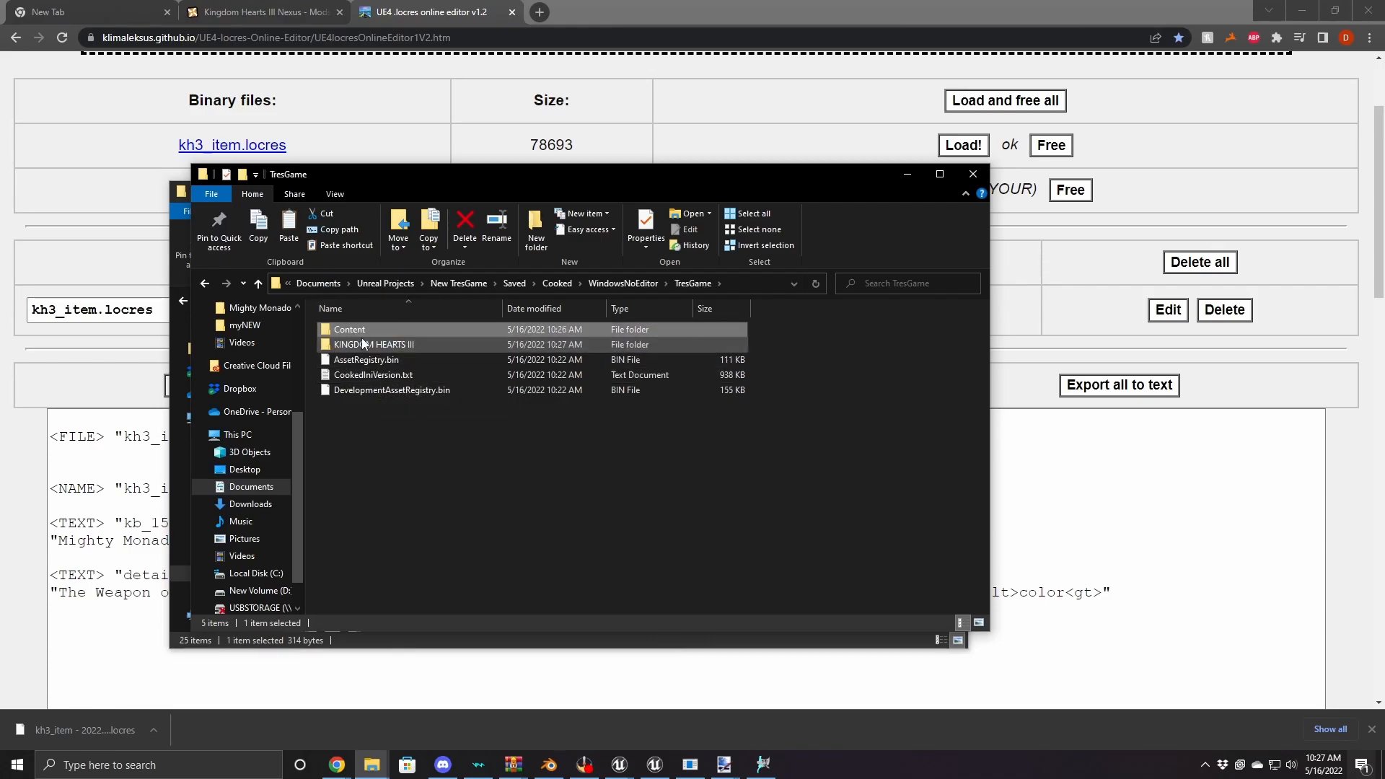
Create a folder named pakchunk99-Mighty_Monado in TresGame and move the KINGDOM HEARTS III folder into it
right_click(385, 457)
mouse_move(426, 418)
left_click(589, 425)
type("pakhcun")
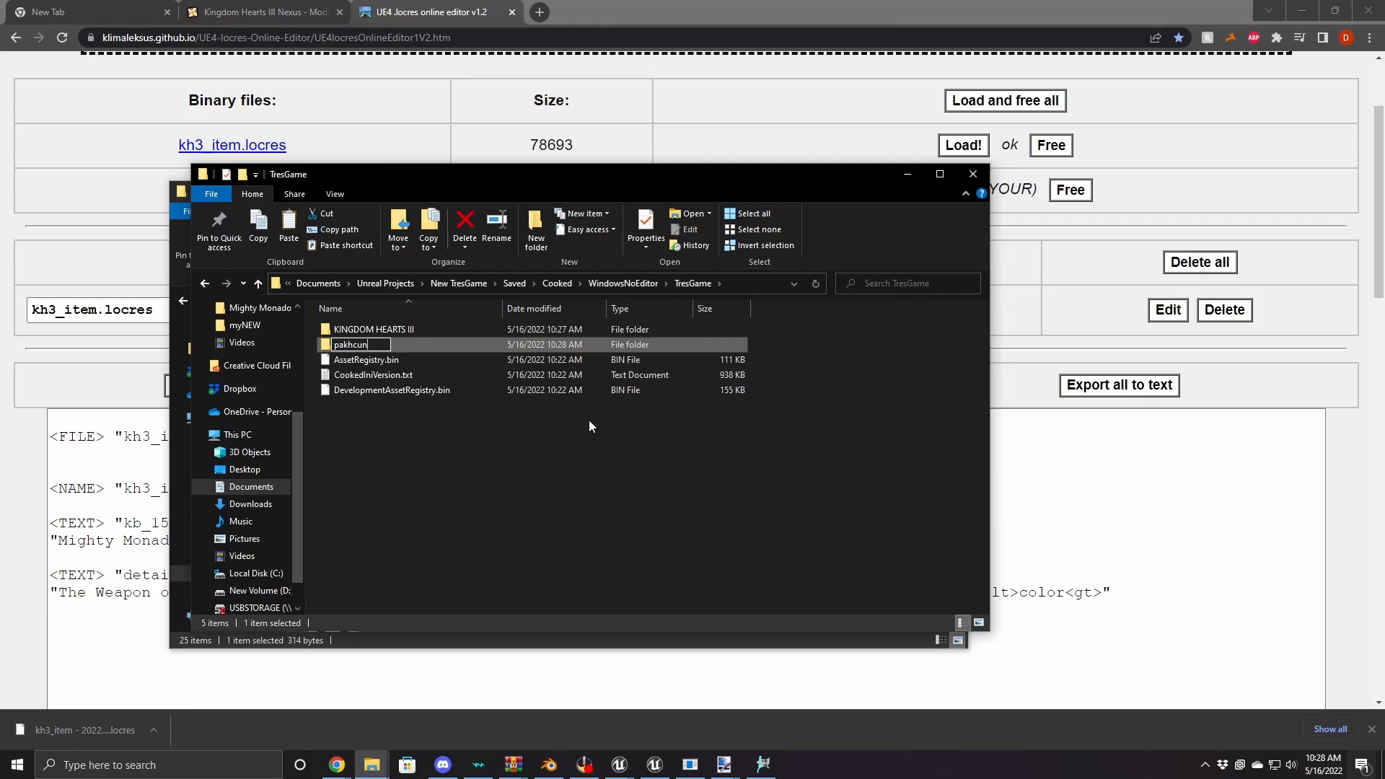
key("BackSpace")
key("BackSpace")
key("BackSpace")
key("BackSpace")
type("chunk99-Mighty_Monado")
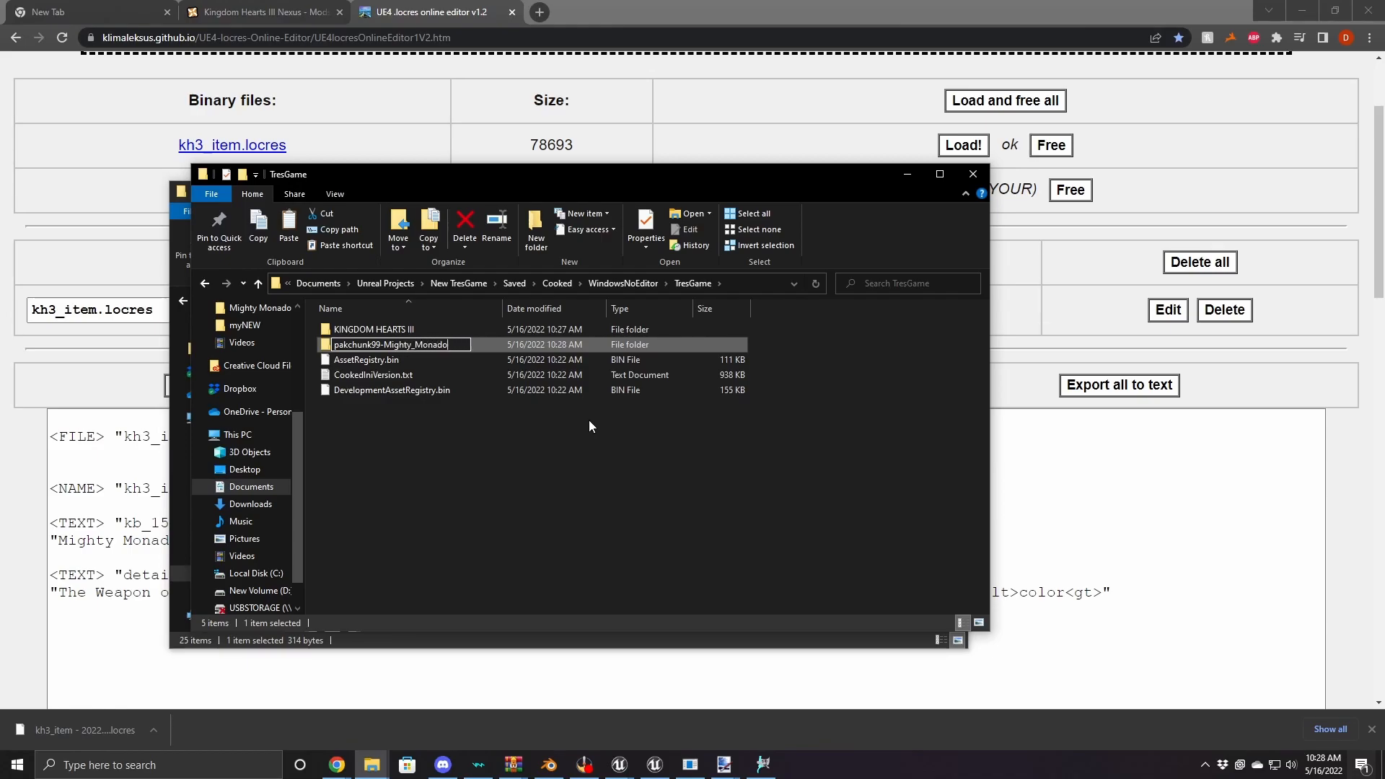
key("Return")
left_click_drag(381, 329, 395, 339)
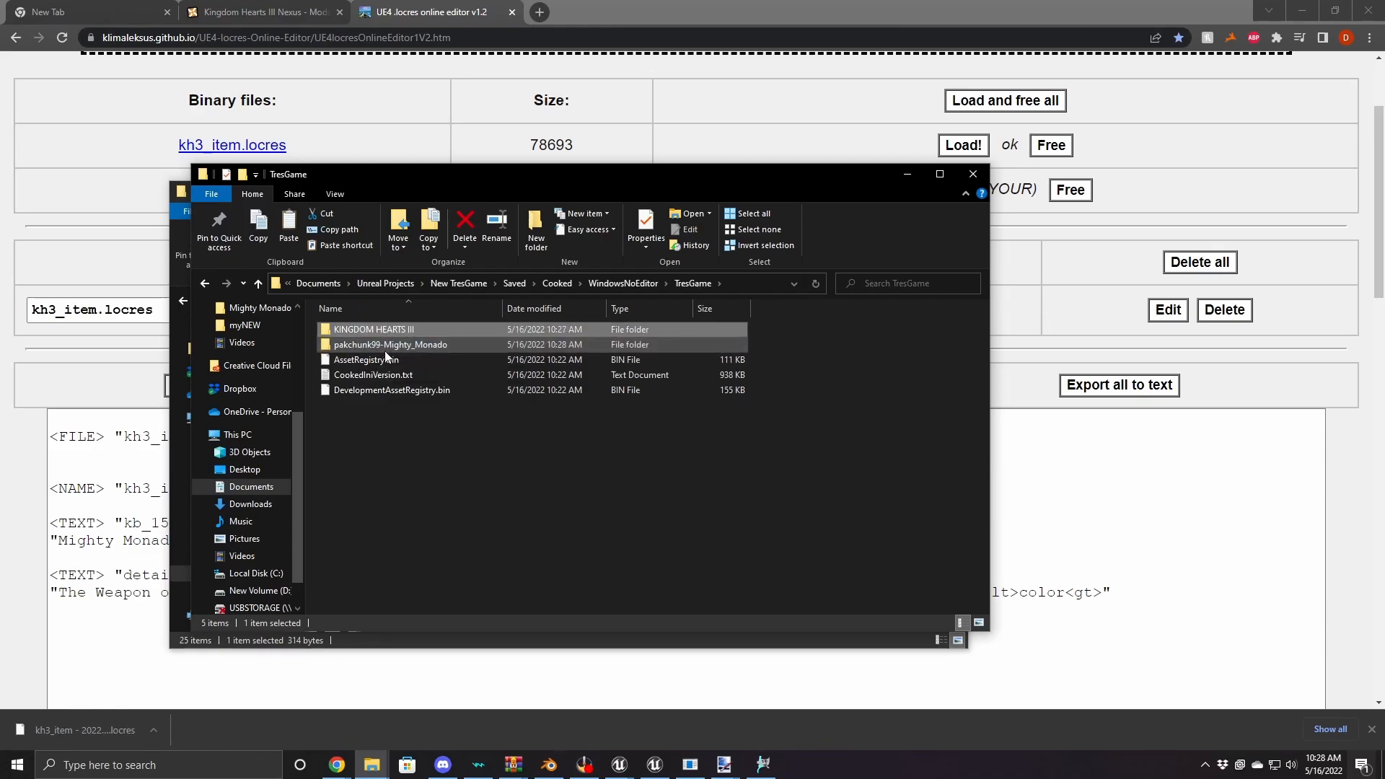
Package the pakchunk99-Mighty_Monado folder into a compressed .pak file with UnrealPak
right_click(363, 329)
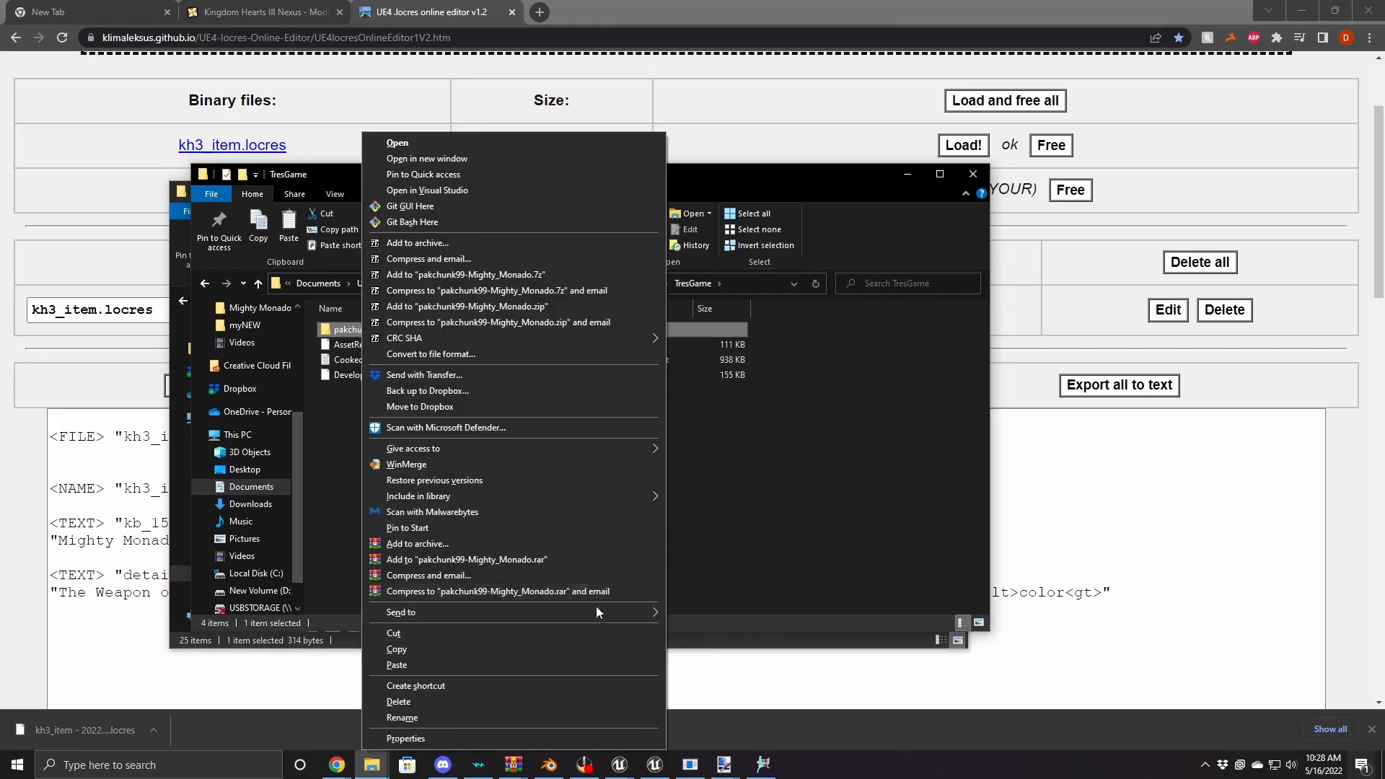
mouse_move(629, 612)
left_click(752, 707)
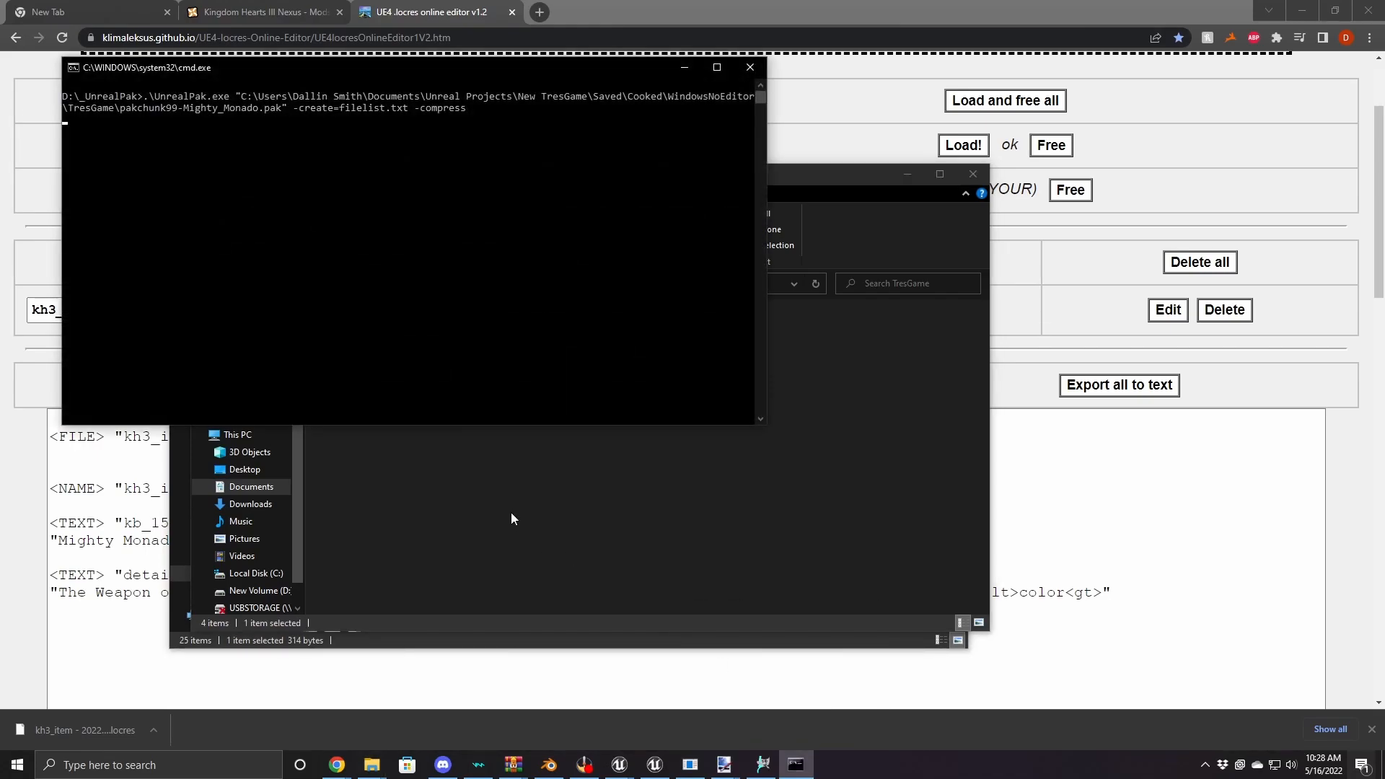
Copy pakchunk99-Mighty_Monado.pak into the game's ~mods folder under KINGDOM HEARTS III/Content/Paks
left_click(391, 396)
right_click(391, 395)
left_click(425, 648)
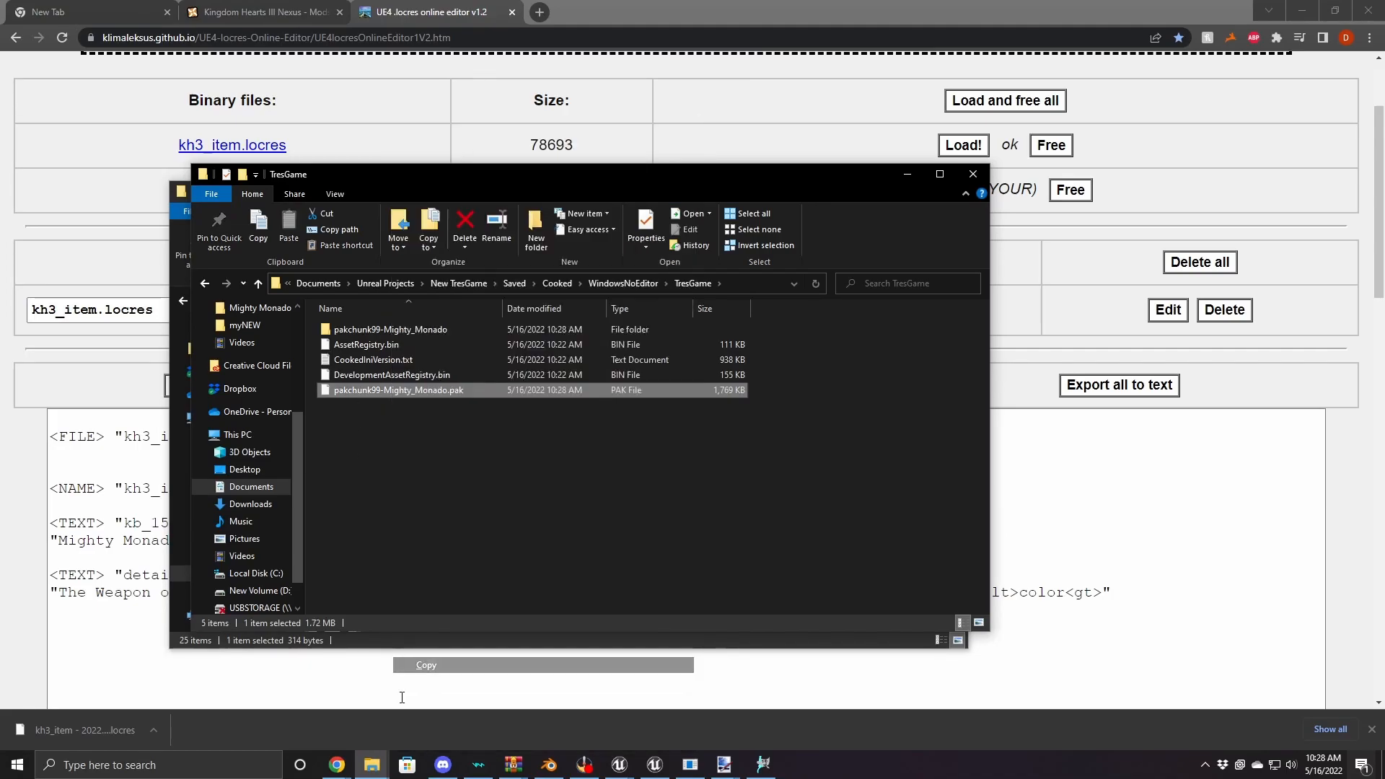
right_click(382, 771)
left_click(673, 468)
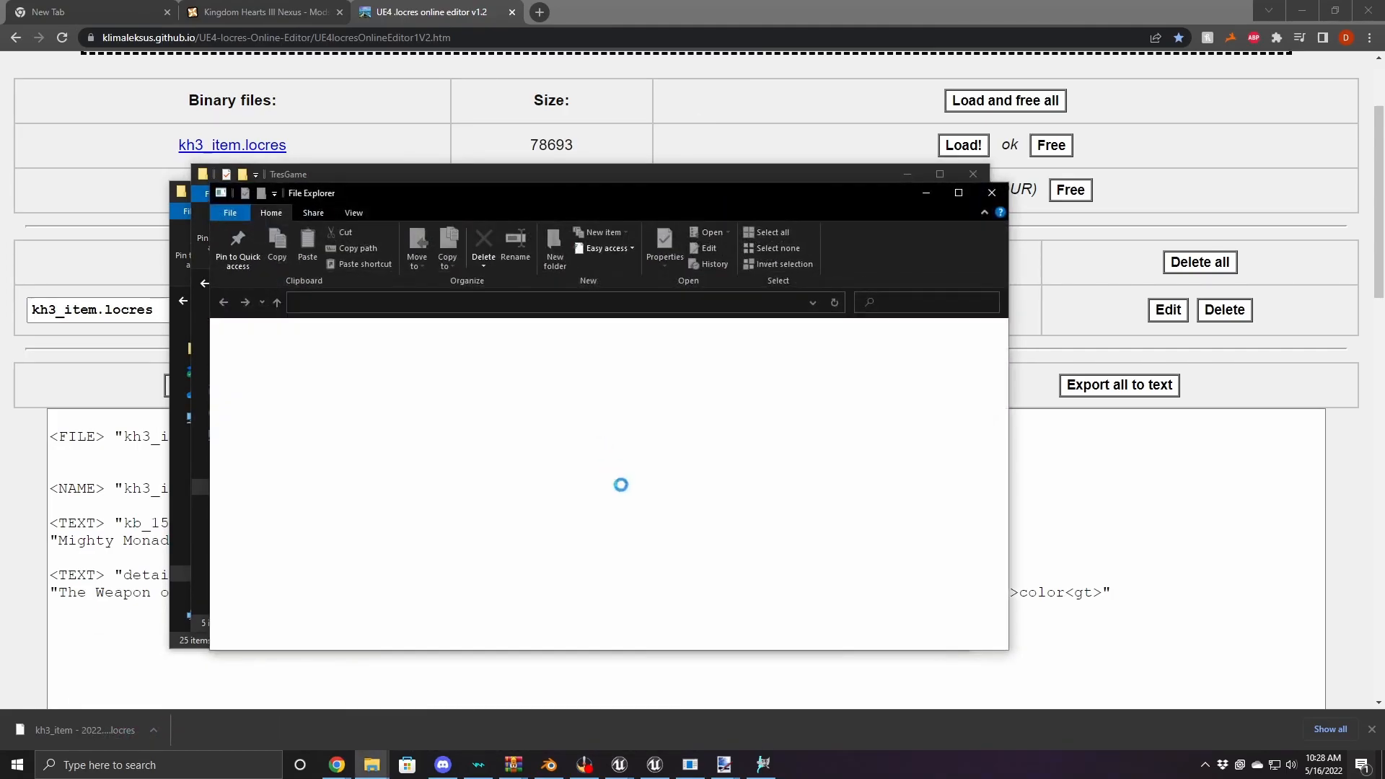
right_click(890, 452)
left_click(940, 551)
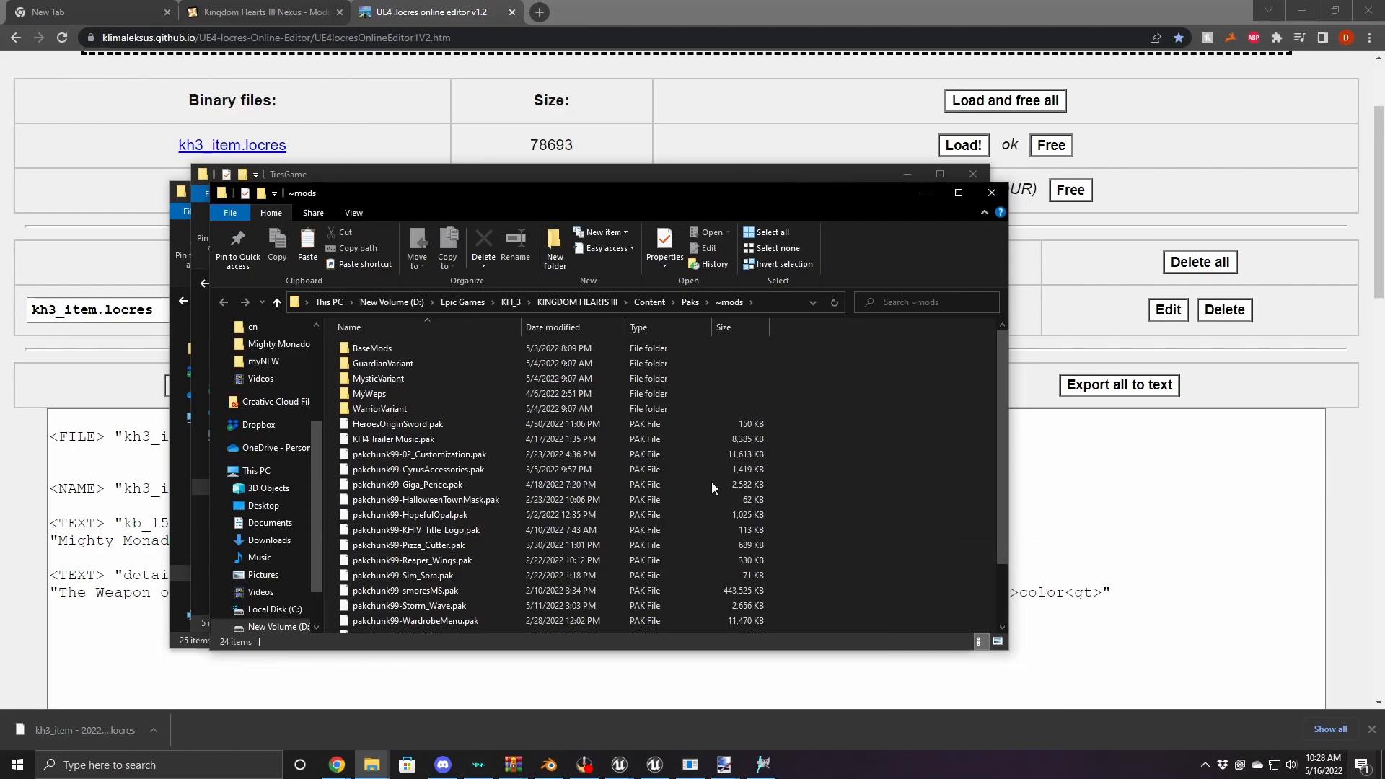
scroll(479, 496, "down", 2)
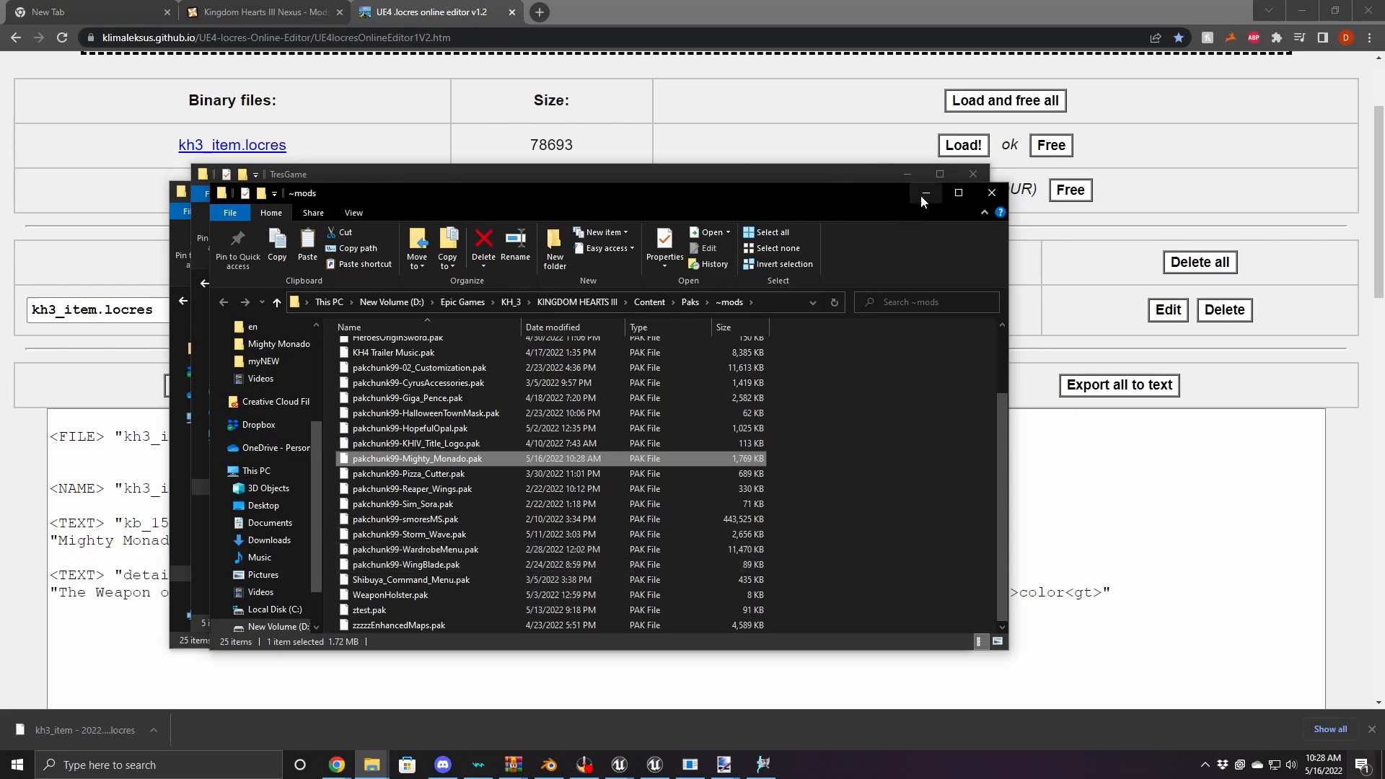
Minimize the windows covering the desktop and launch KINGDOM HEARTS III
left_click(1303, 10)
left_click(1302, 9)
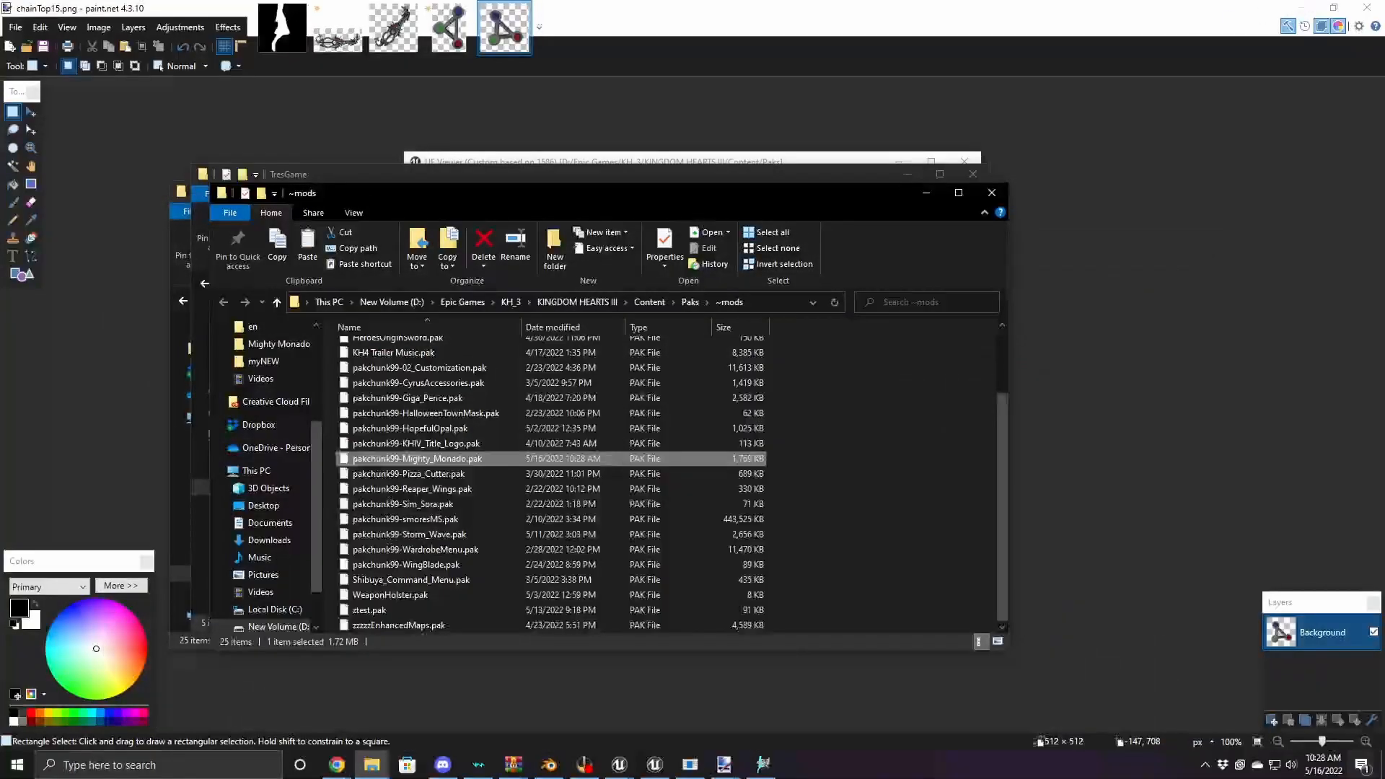
left_click(1303, 9)
left_click(1300, 8)
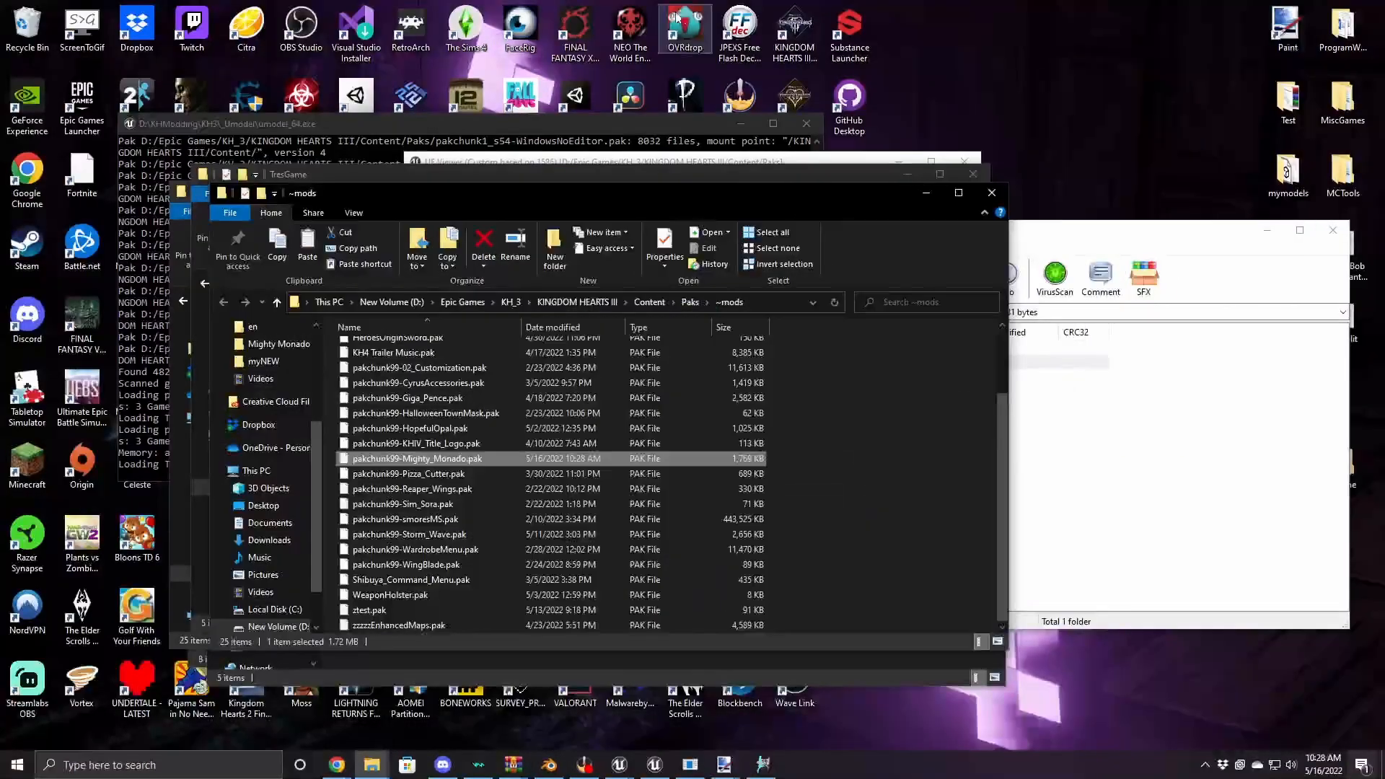
left_click(796, 29)
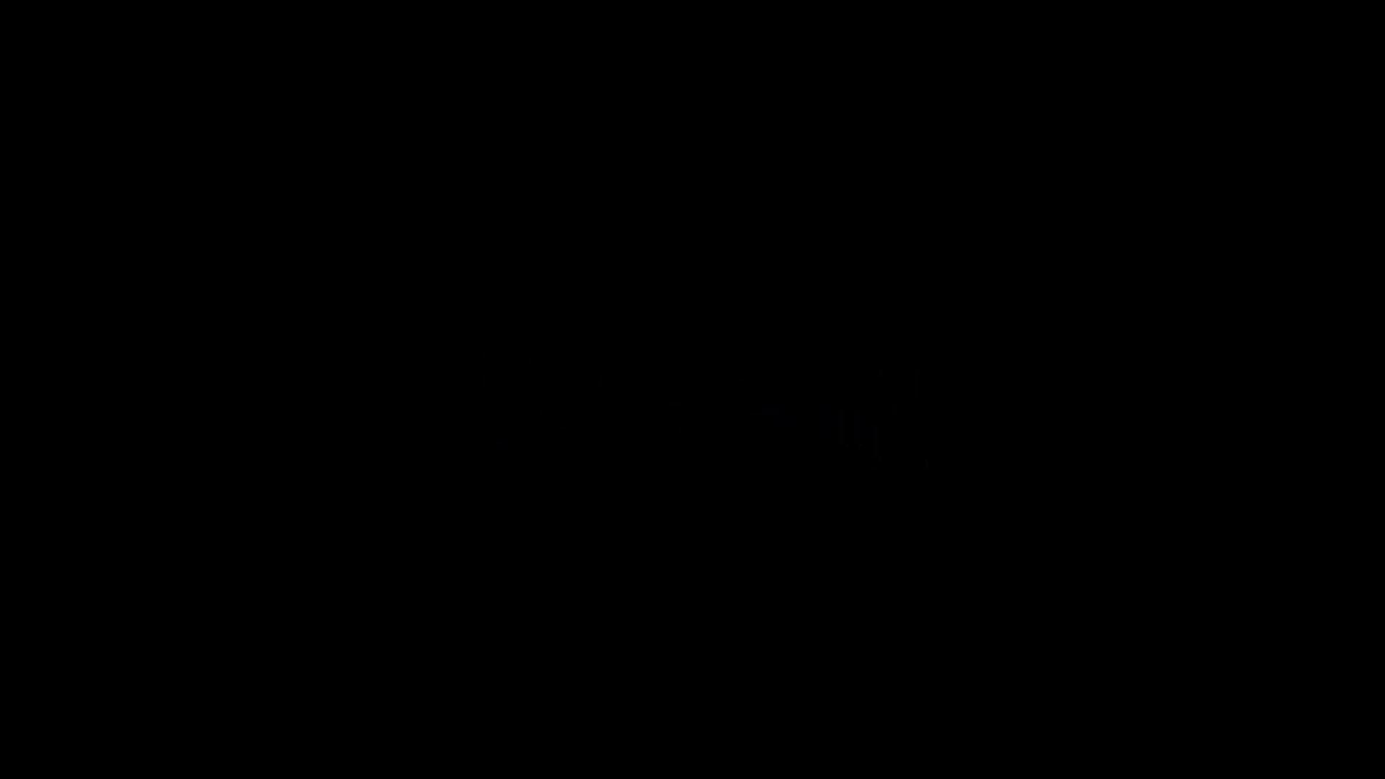
Leave the game's Downloadable Content menu and load the saved game from the title screen
key("Up")
key("Return")
key("Up")
key("Up")
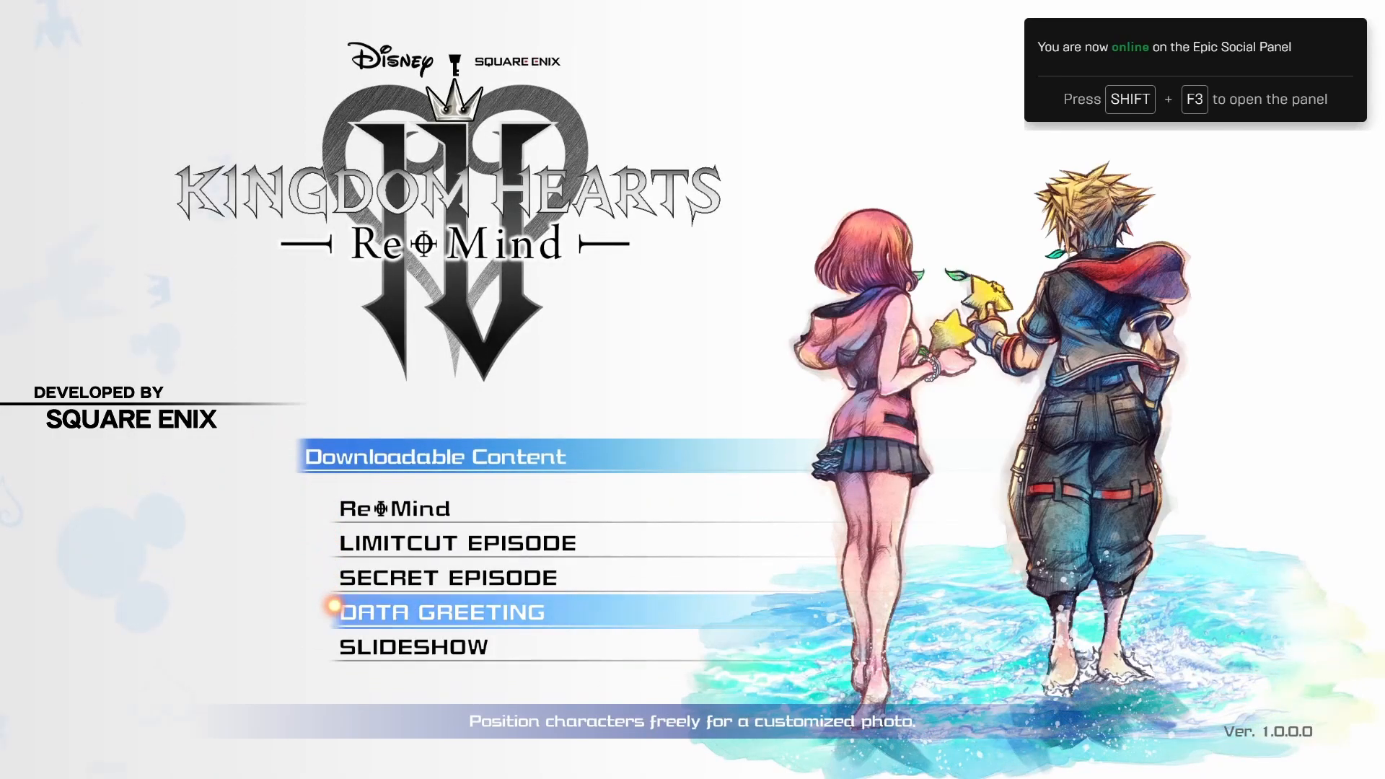
key("Escape")
key("Up")
key("Return")
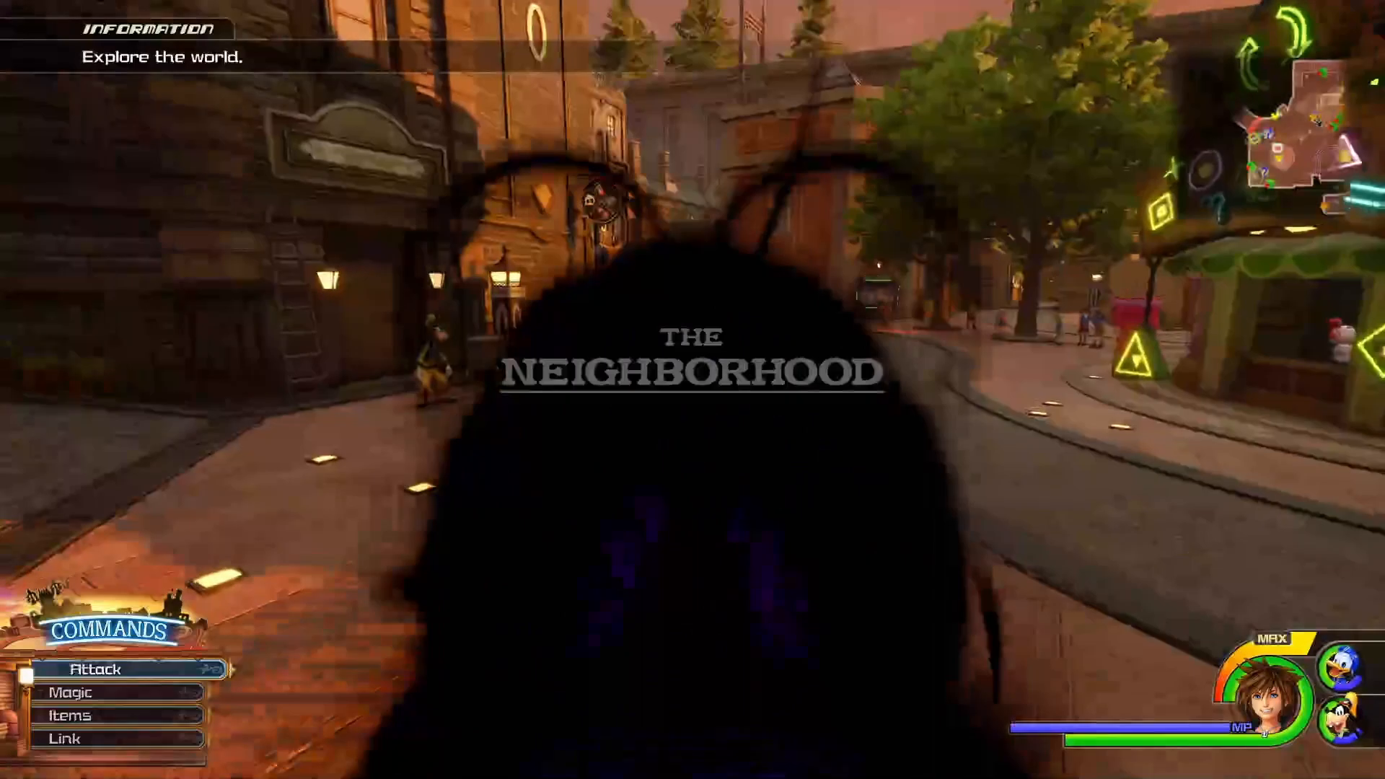
Equip Mighty Monado in Sora's first weapon slot, replacing the Kingdom Key
key("Escape")
key("Return")
key("Return")
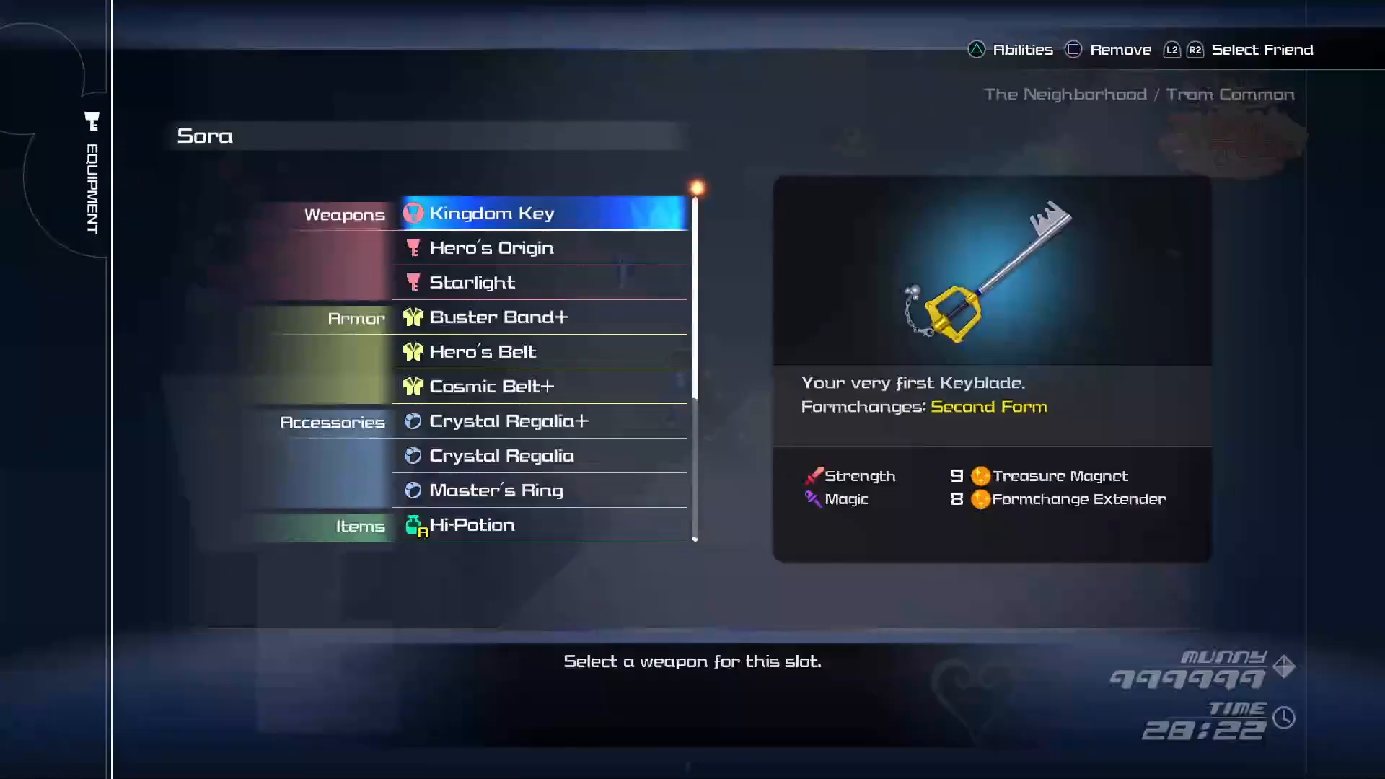
key("Return")
key("Up")
key("Up")
key("Up")
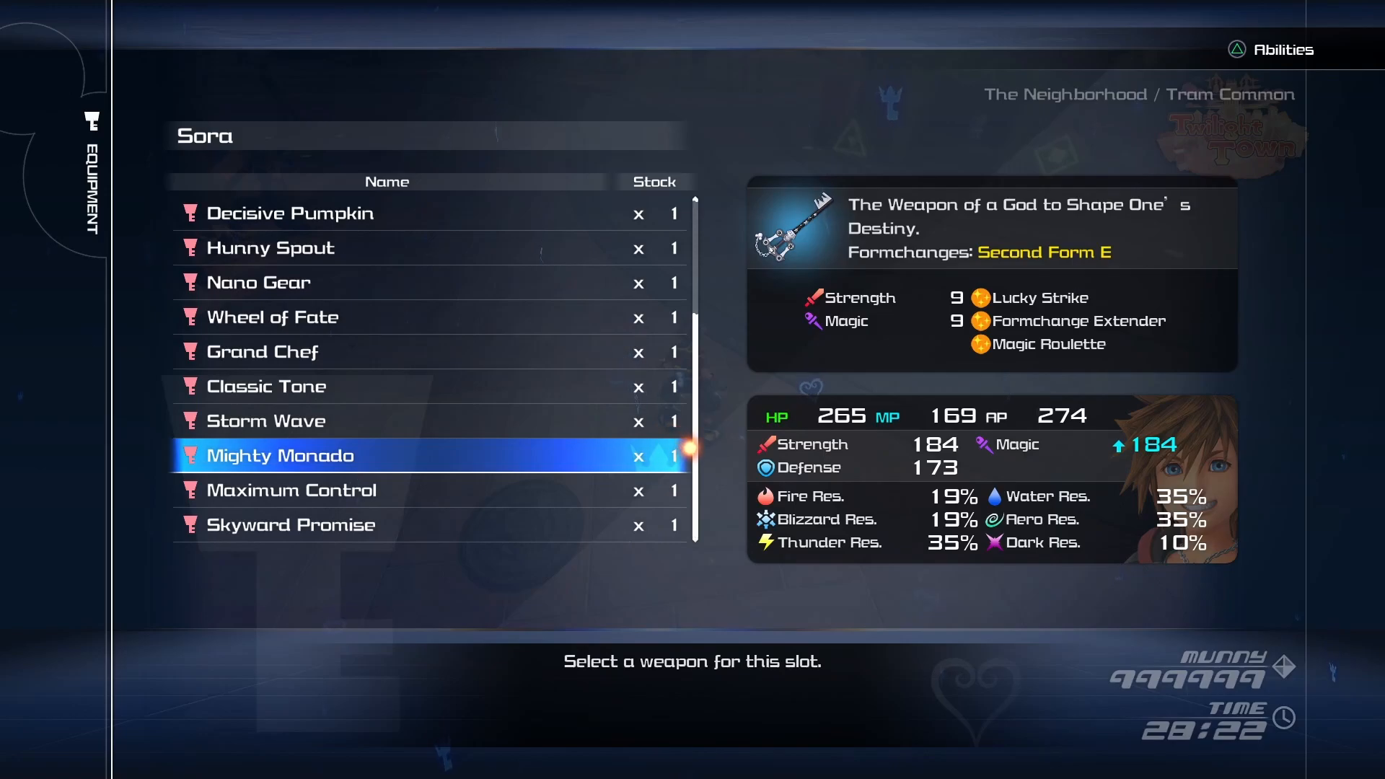
key("Return")
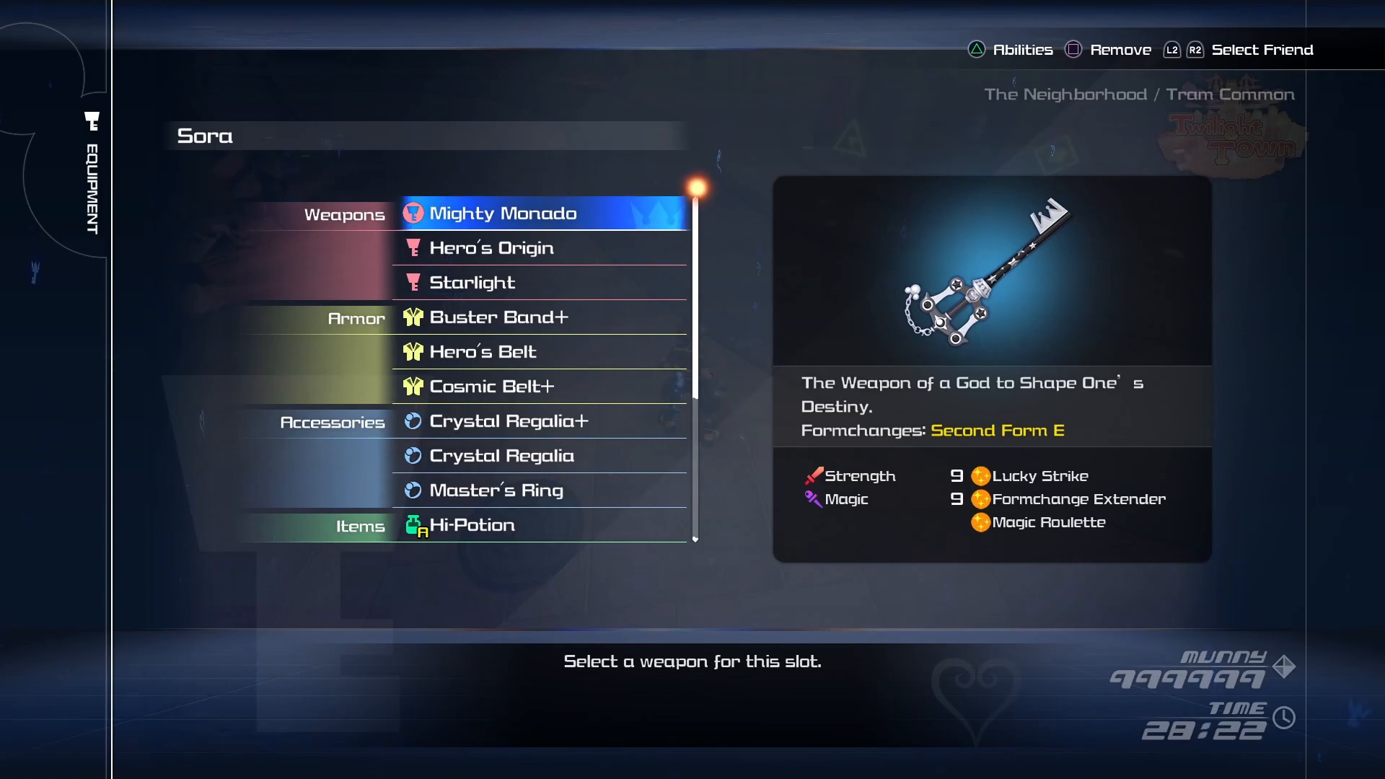
Return to the game world and examine the Mighty Monado keyblade's model in Sora's hand
key("Escape")
key("Escape")
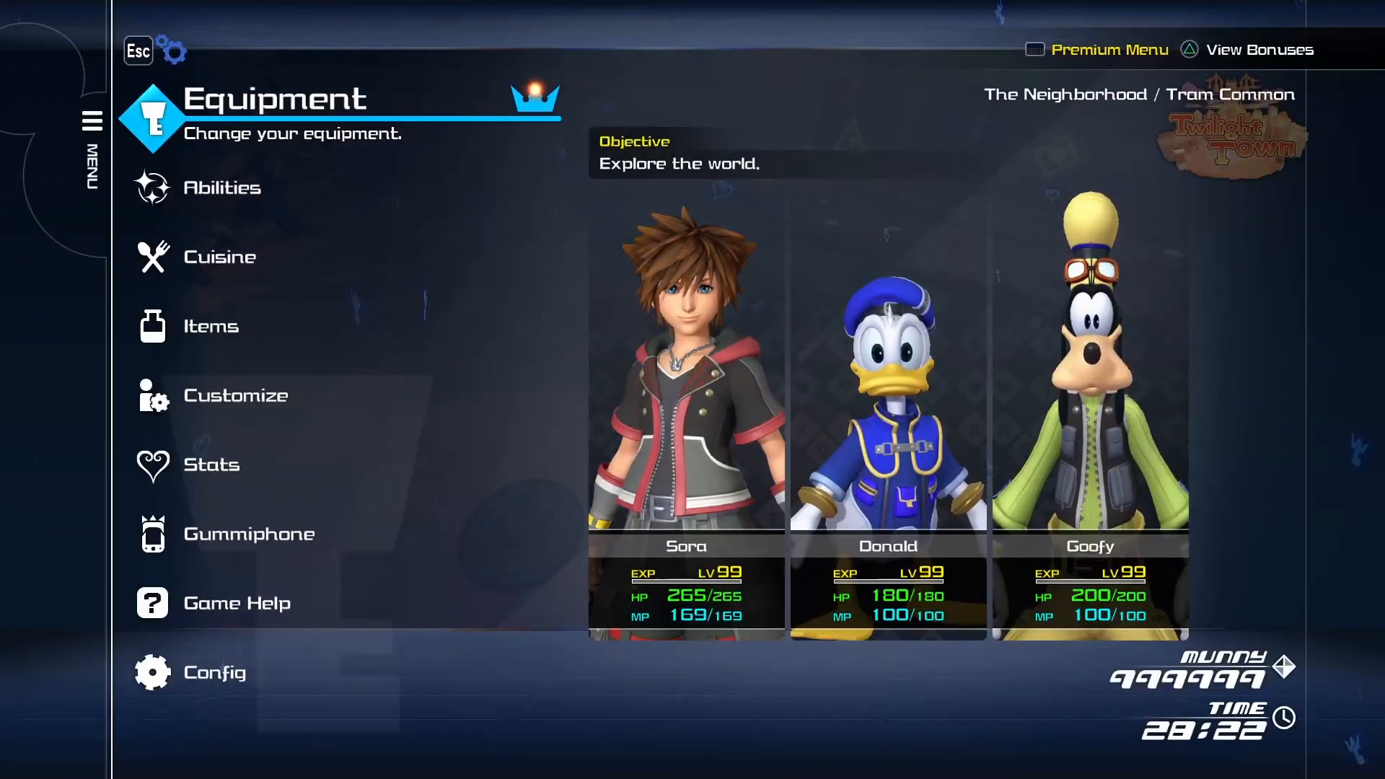
key("Escape")
key("Right")
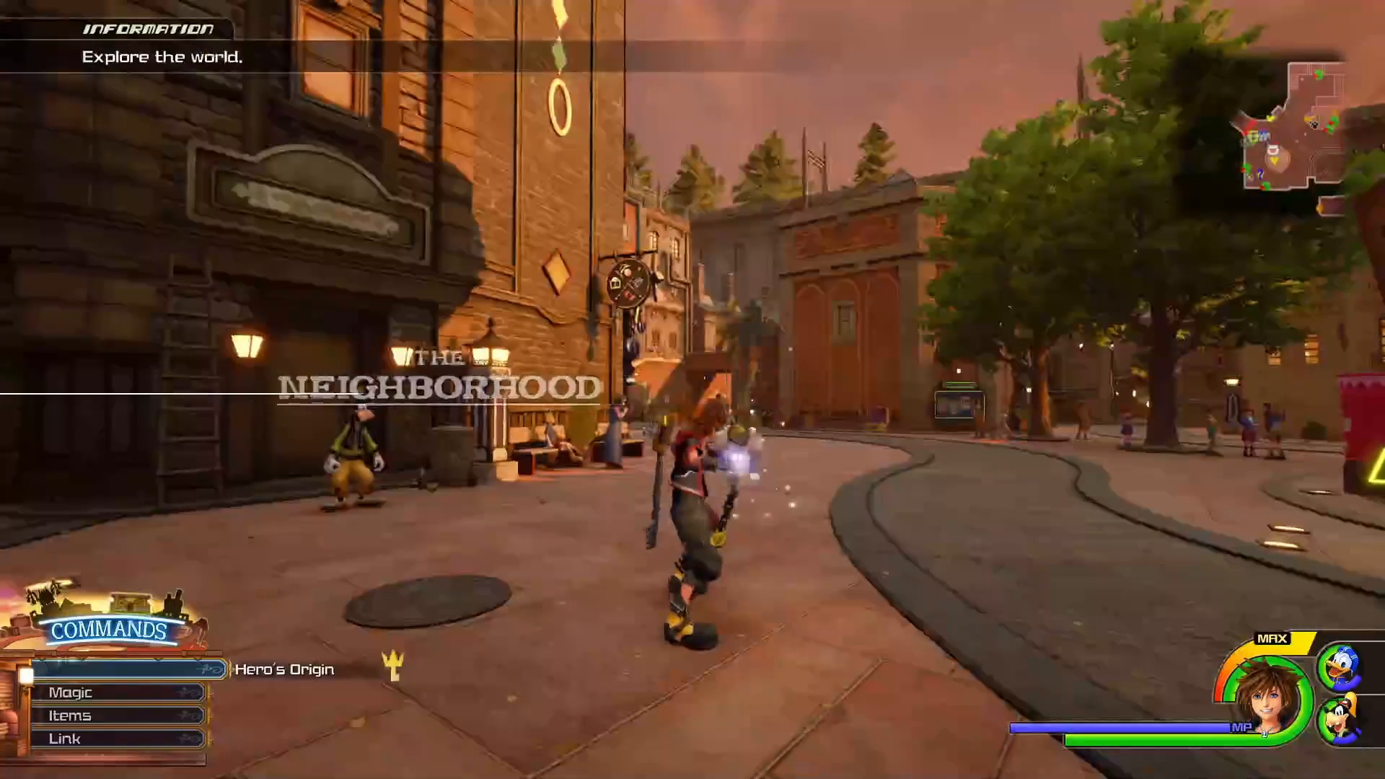
key("Right")
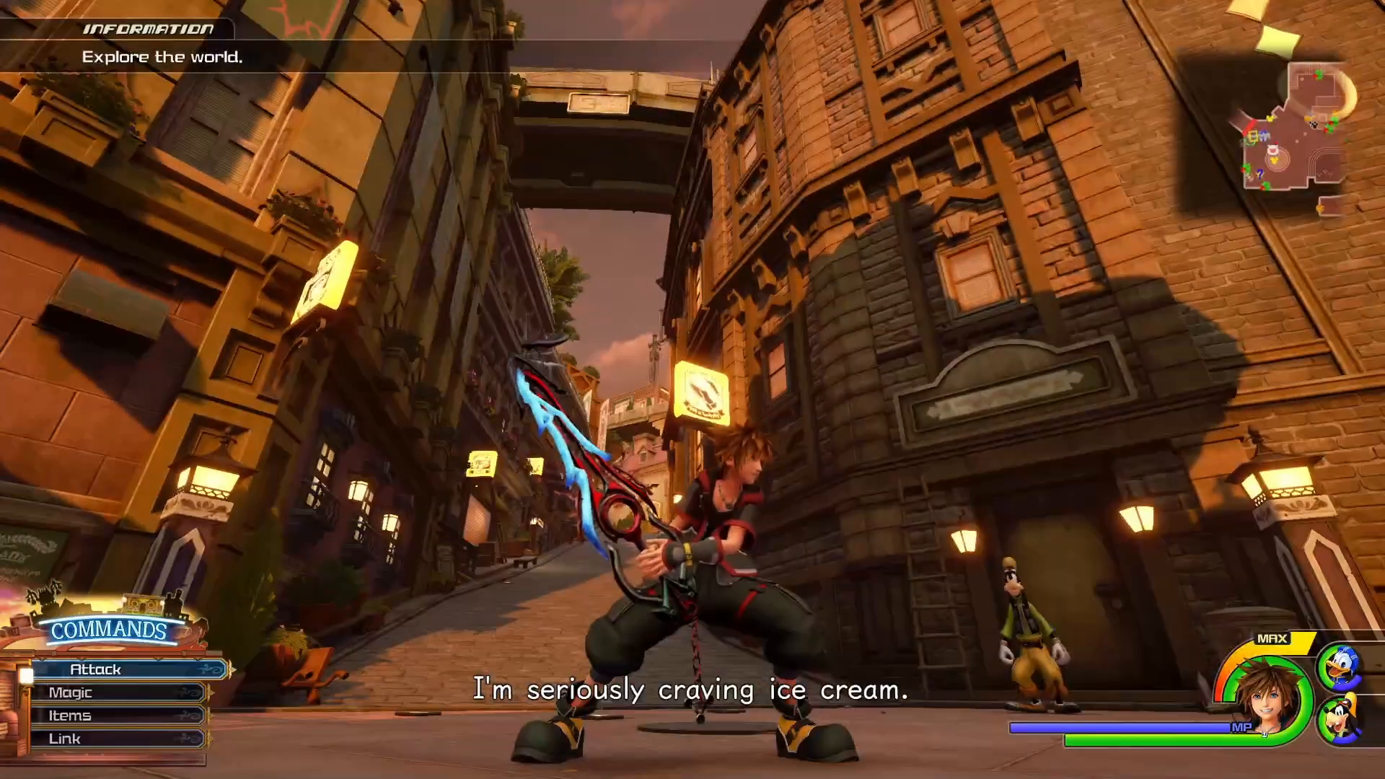
key("d")
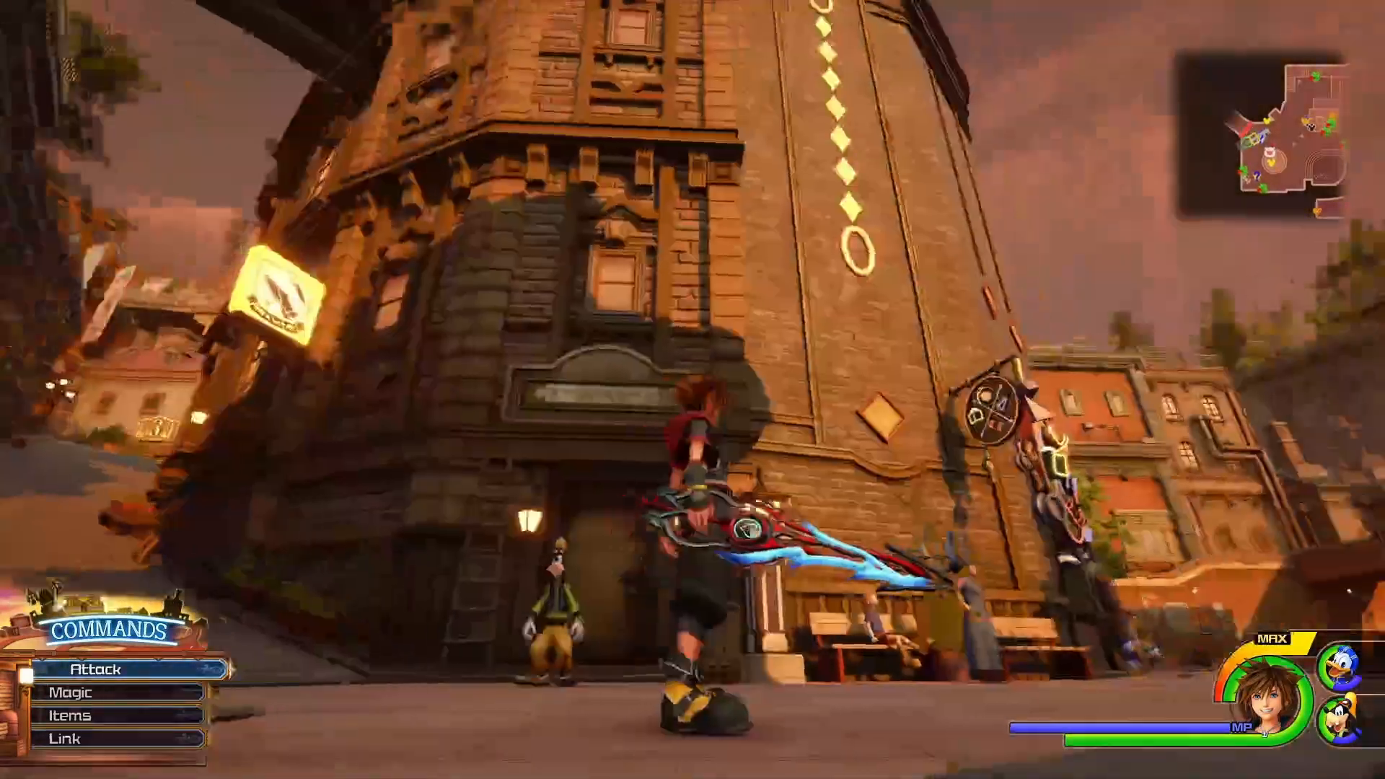